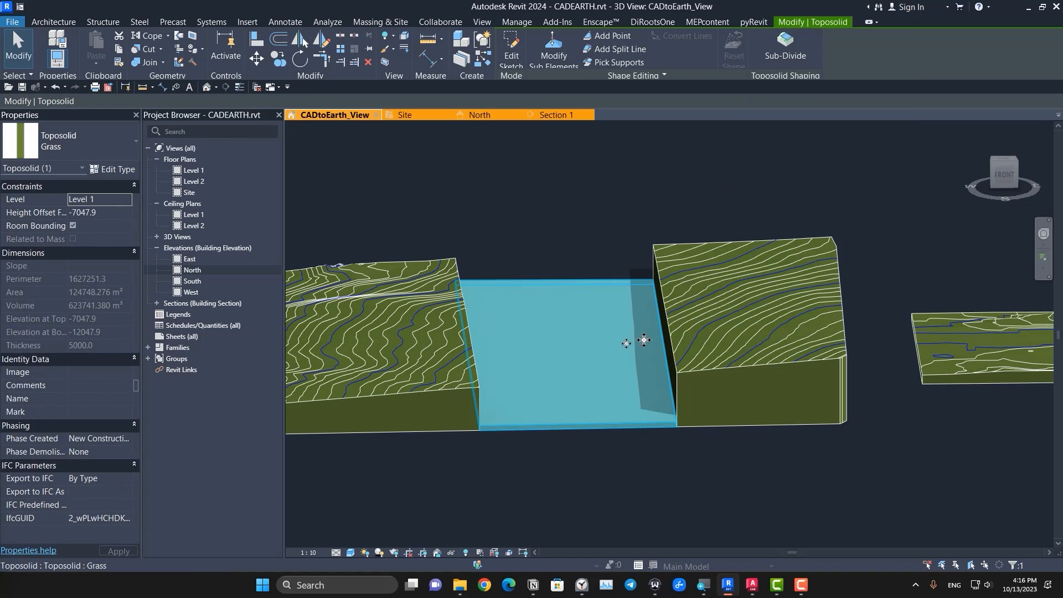
left_click(625, 494)
left_click(596, 427)
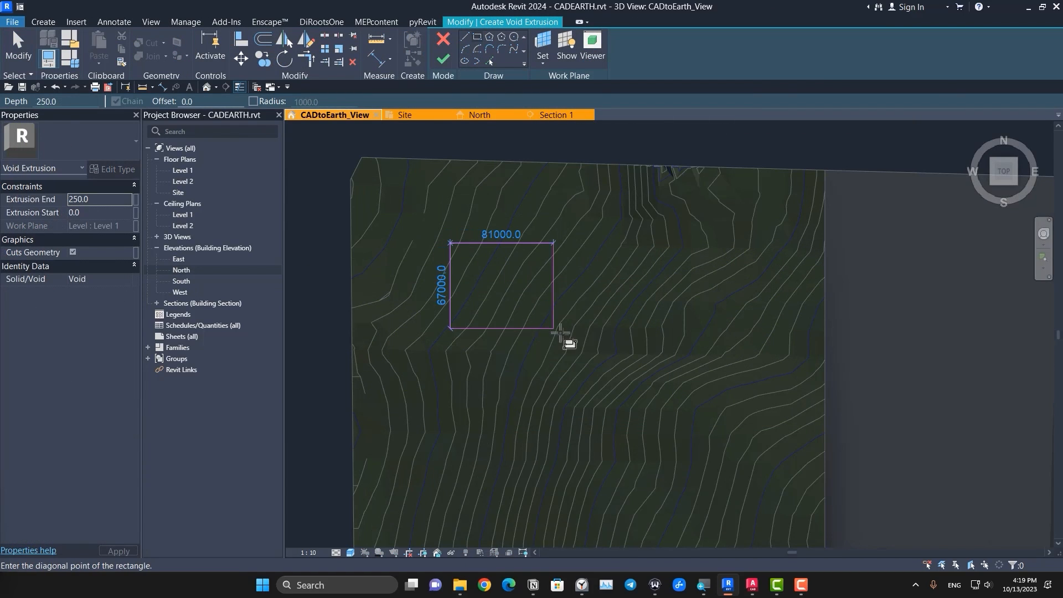
middle_click_drag(580, 406, 505, 374, "shift")
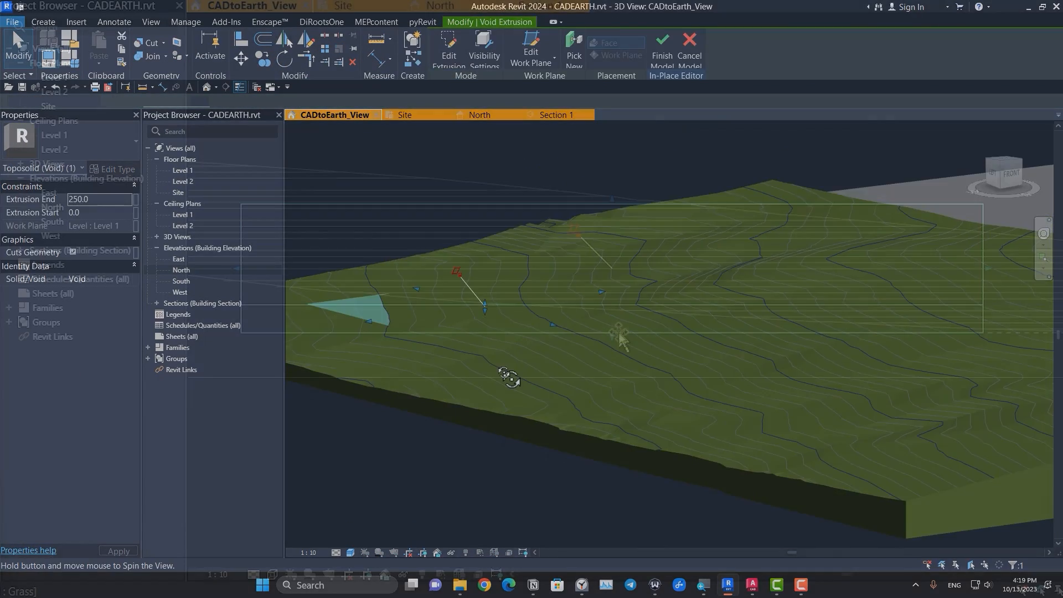
left_click_drag(613, 304, 615, 343)
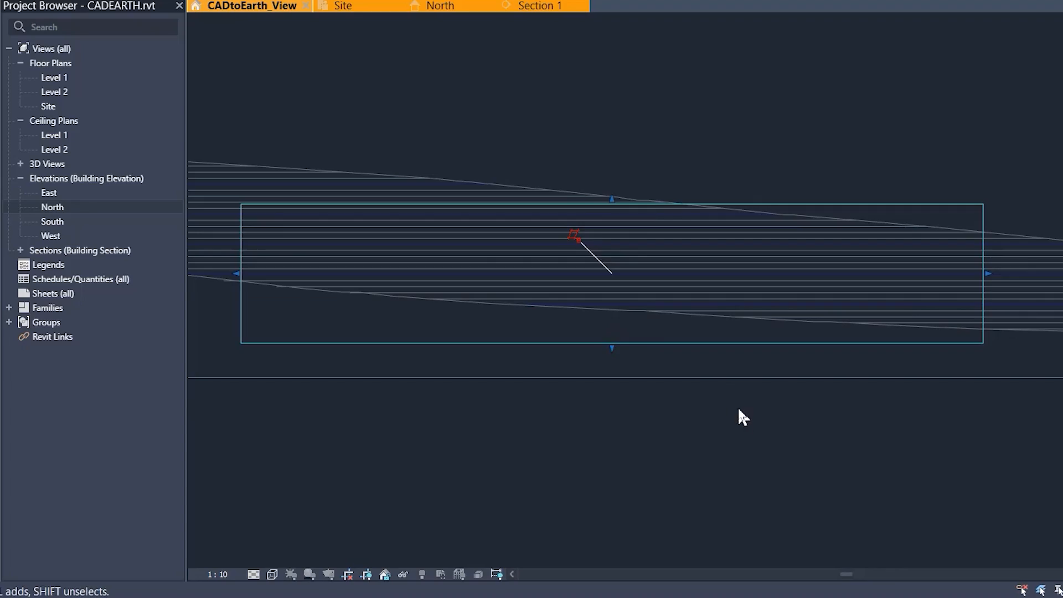
left_click(754, 415)
scroll(755, 416, "down", 3)
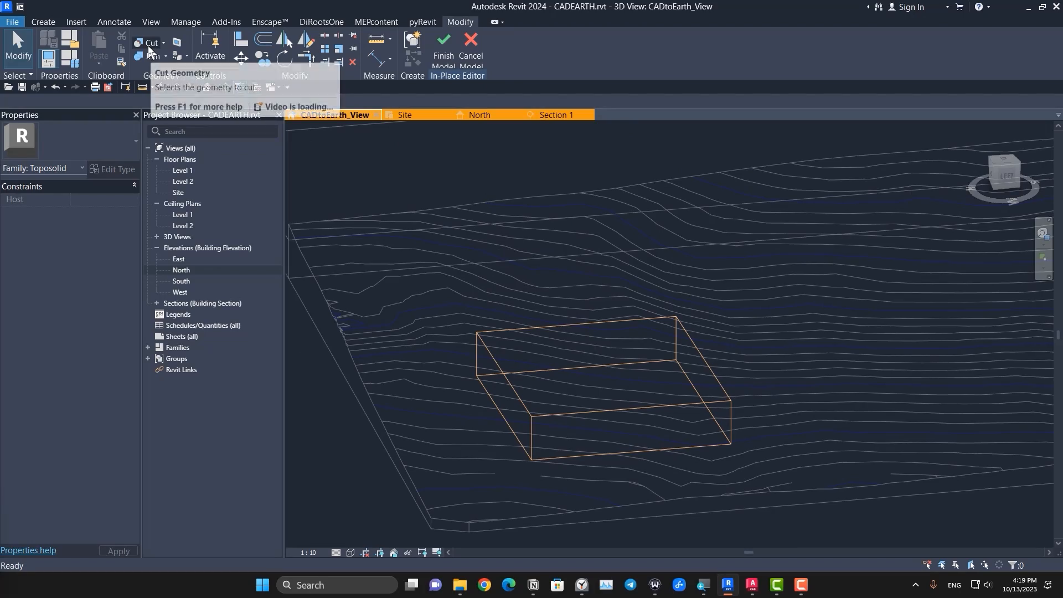
Step: Cut the box-shaped void out of the toposolid with Cut Geometry
left_click(149, 43)
left_click(459, 260)
left_click(540, 338)
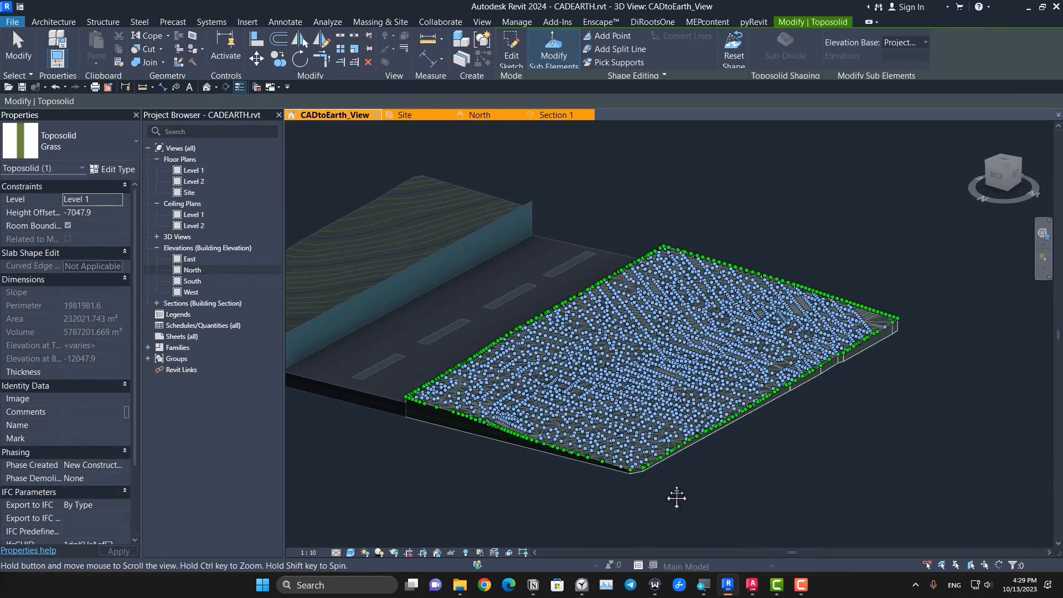
middle_click_drag(677, 498, 699, 491)
scroll(617, 443, "up", 6)
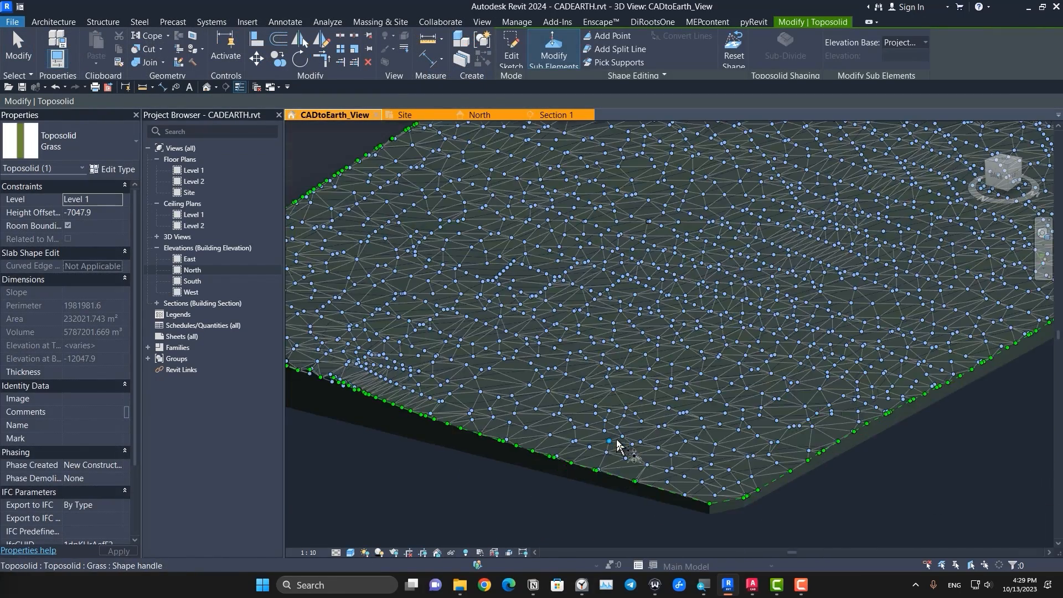
scroll(775, 450, "down", 5)
middle_click_drag(819, 451, 749, 458)
scroll(706, 414, "up", 3)
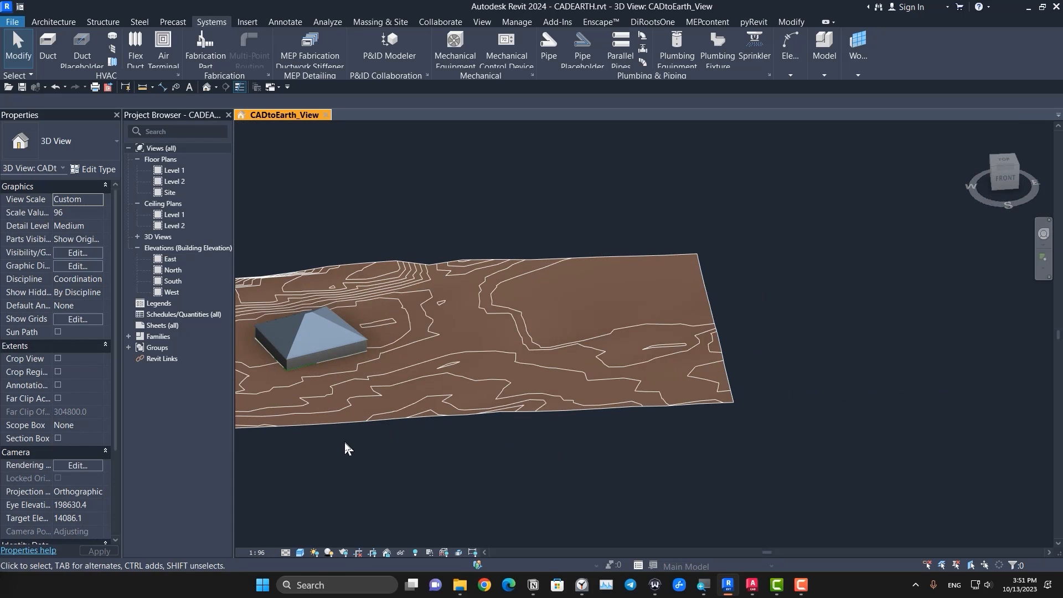
middle_click_drag(349, 447, 447, 416, "shift")
left_click(1014, 161)
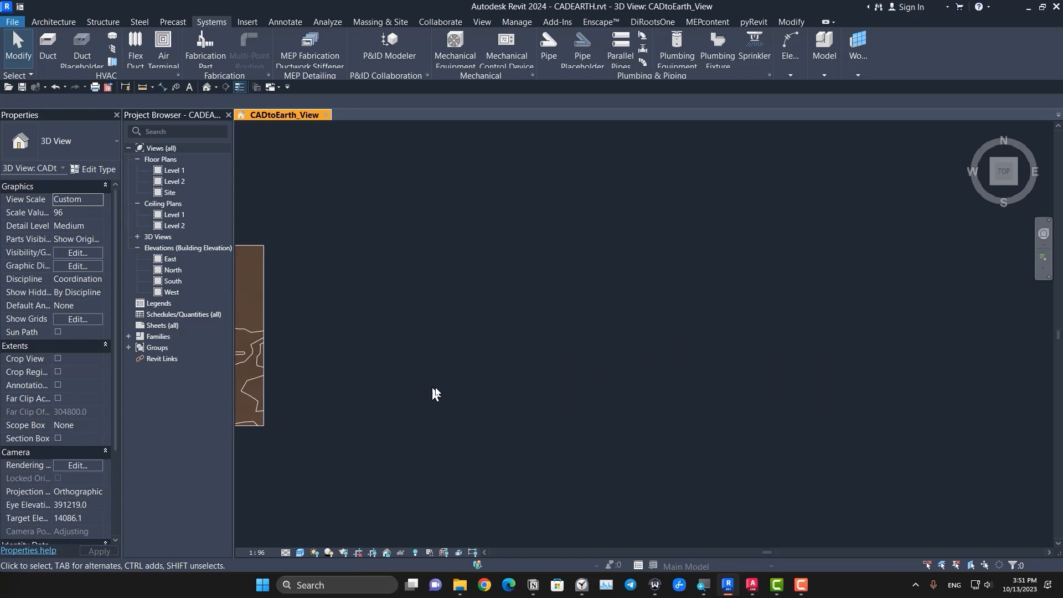
Step: Create a toposolid from a sketched rectangular boundary about 480000 by 271000 mm, in the empty area east of the existing terrain
left_click(384, 22)
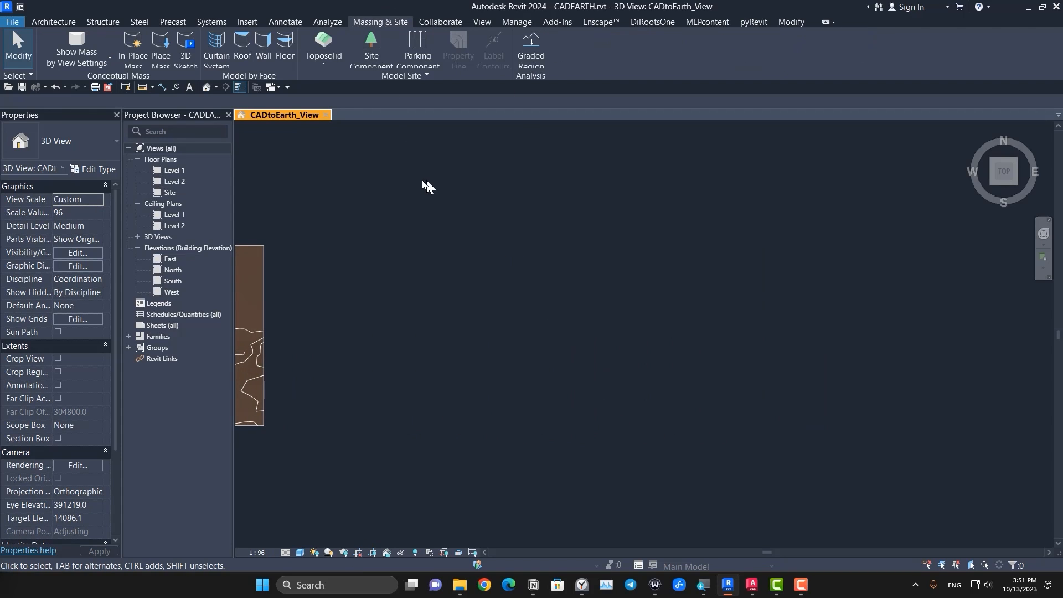
middle_click_drag(392, 235, 444, 255)
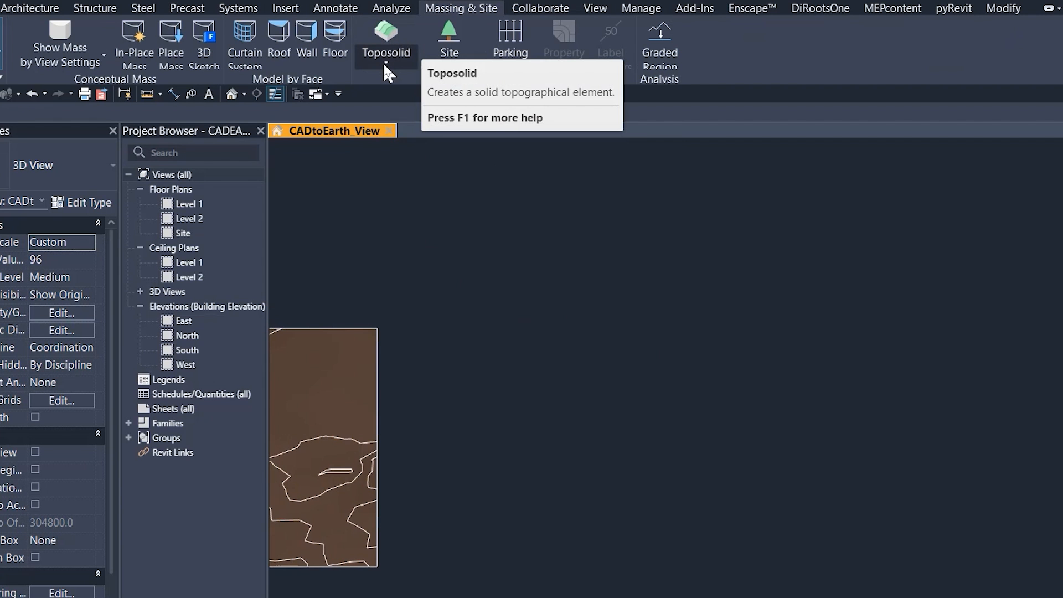
left_click(384, 64)
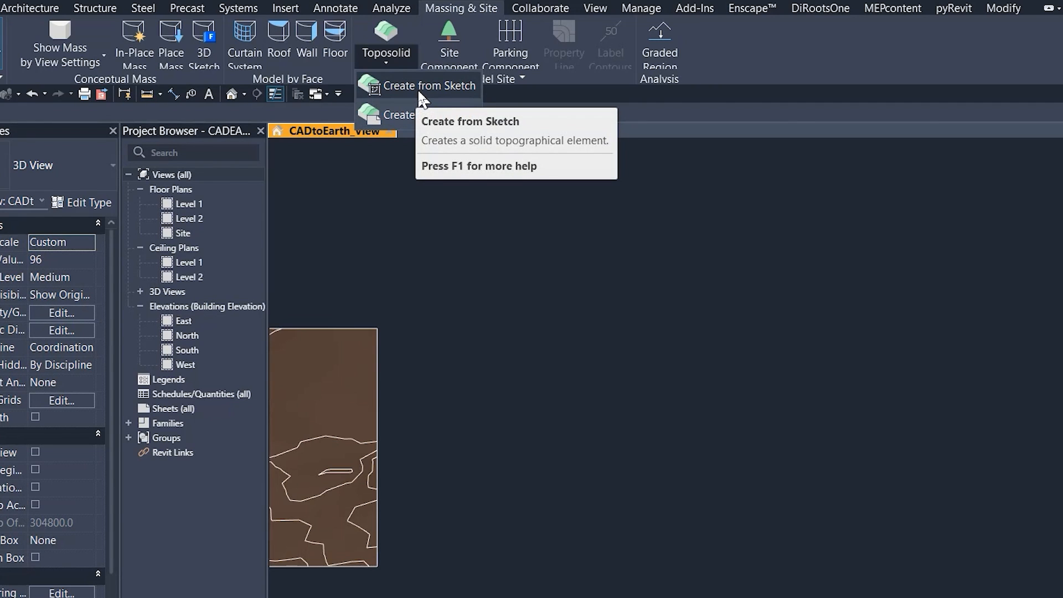
left_click(421, 86)
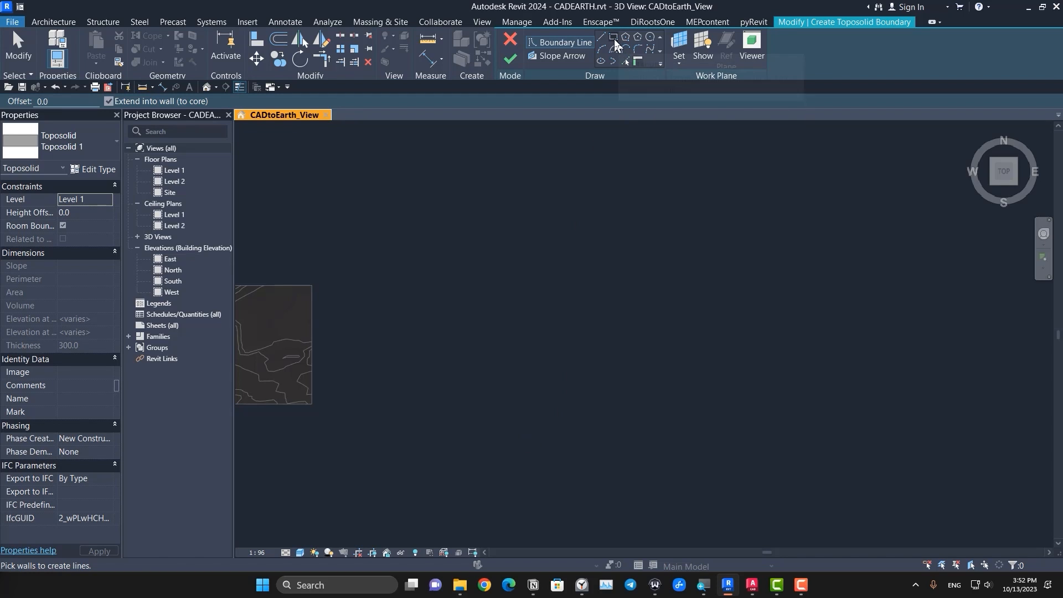
left_click(614, 40)
left_click(197, 194)
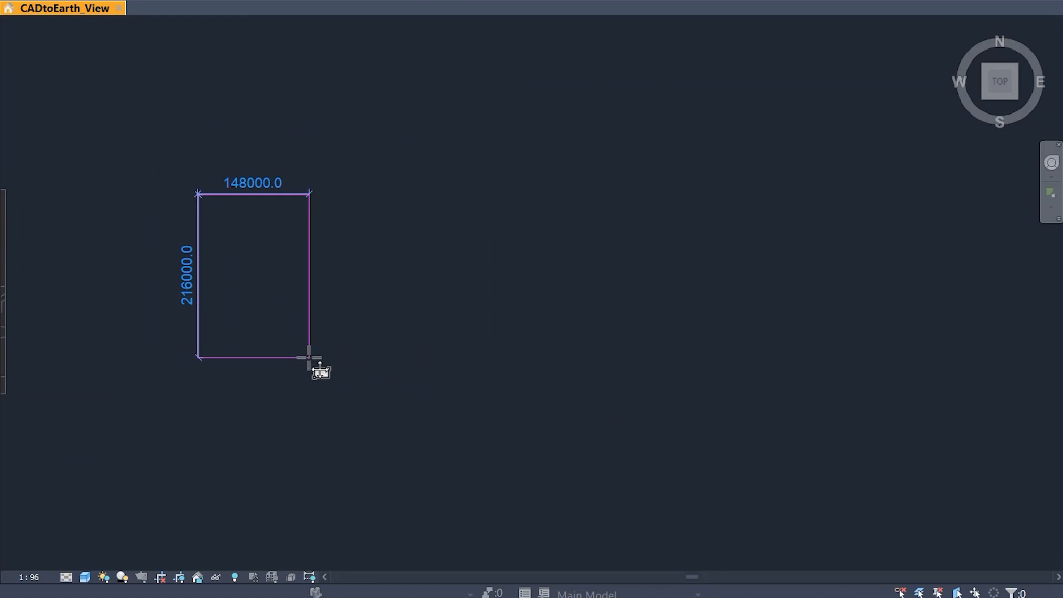
middle_click_drag(308, 358, 482, 380)
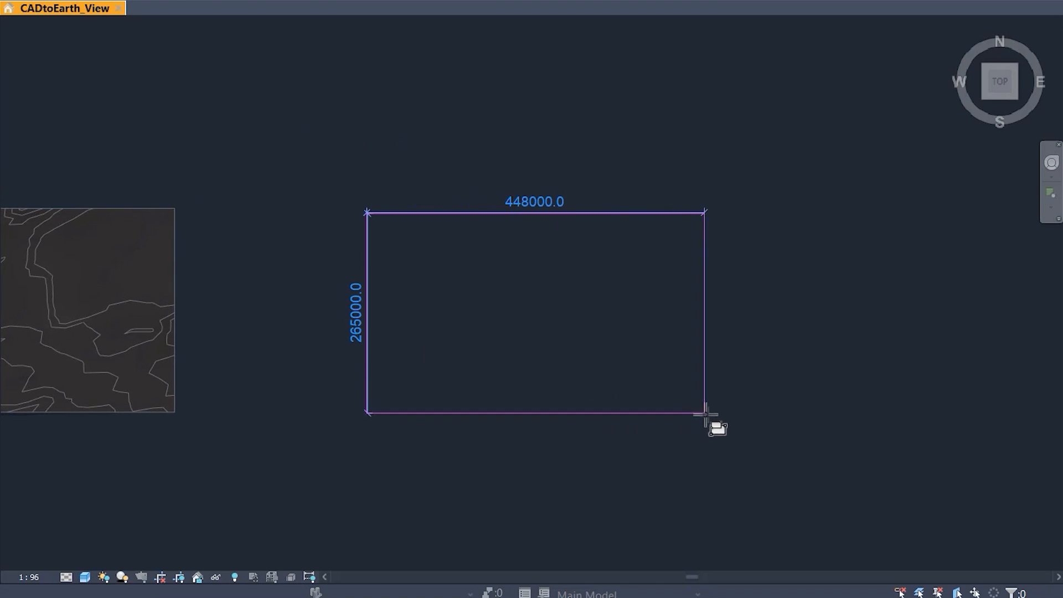
left_click(729, 417)
middle_click_drag(699, 295, 548, 261)
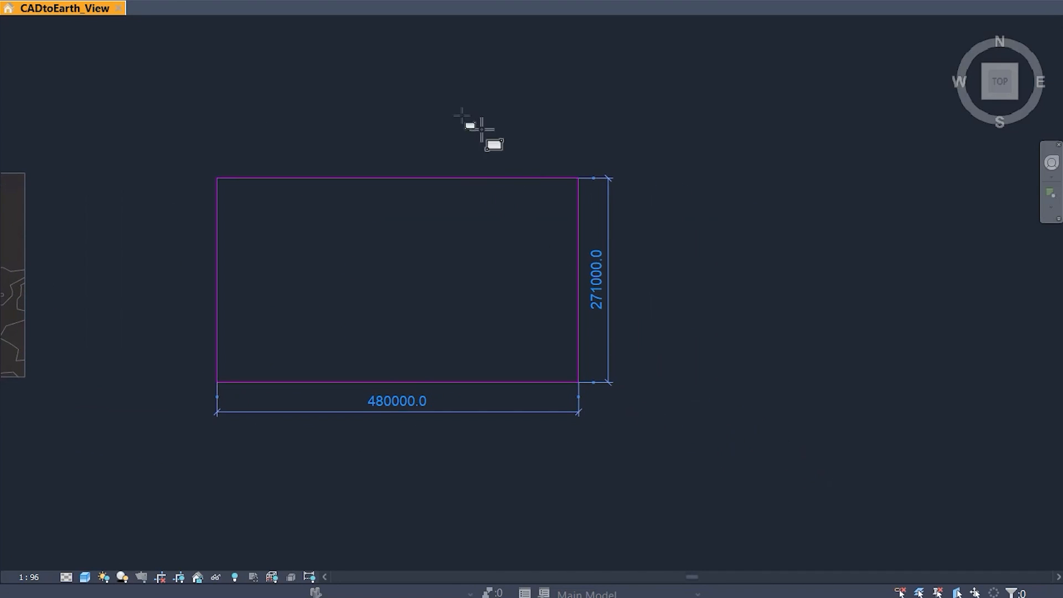
key("Escape")
key("Escape")
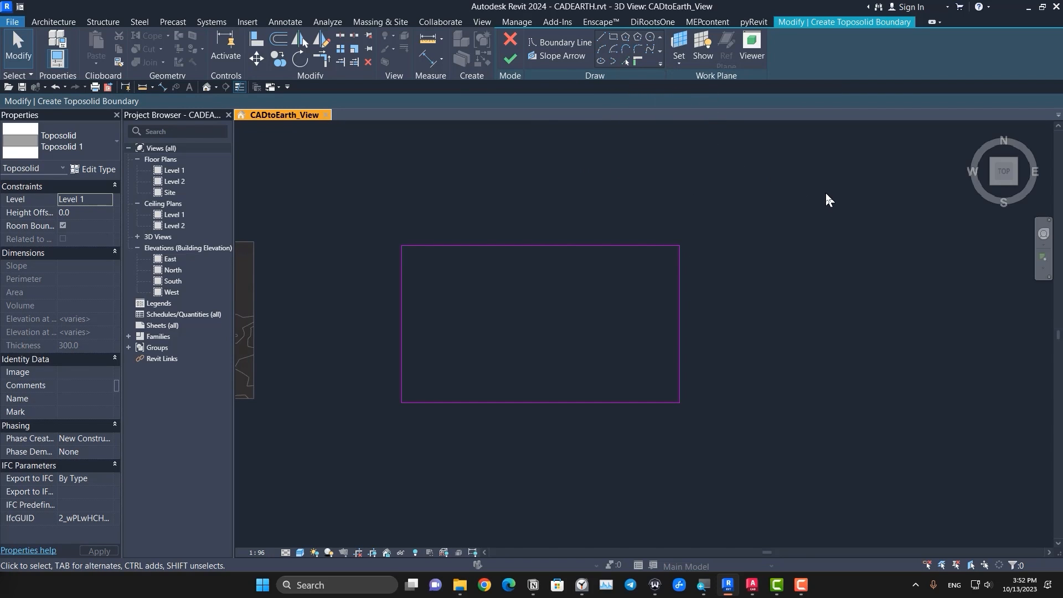
left_click(513, 60)
Step: Duplicate the new rectangular toposolid's type under the name Grass
middle_click_drag(554, 387, 596, 235, "shift")
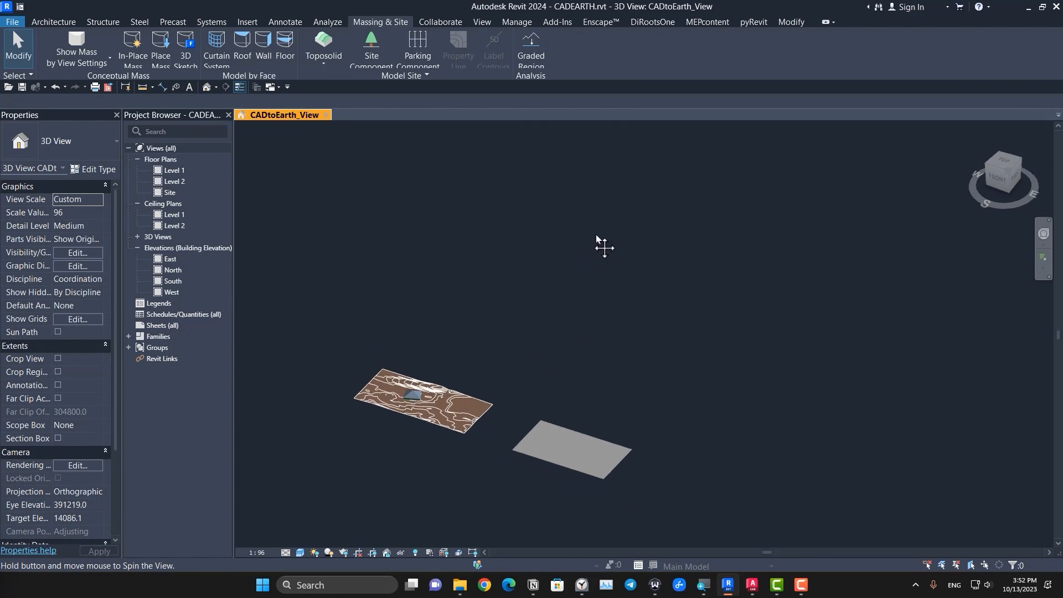
scroll(574, 388, "up", 10)
scroll(489, 310, "up", 3)
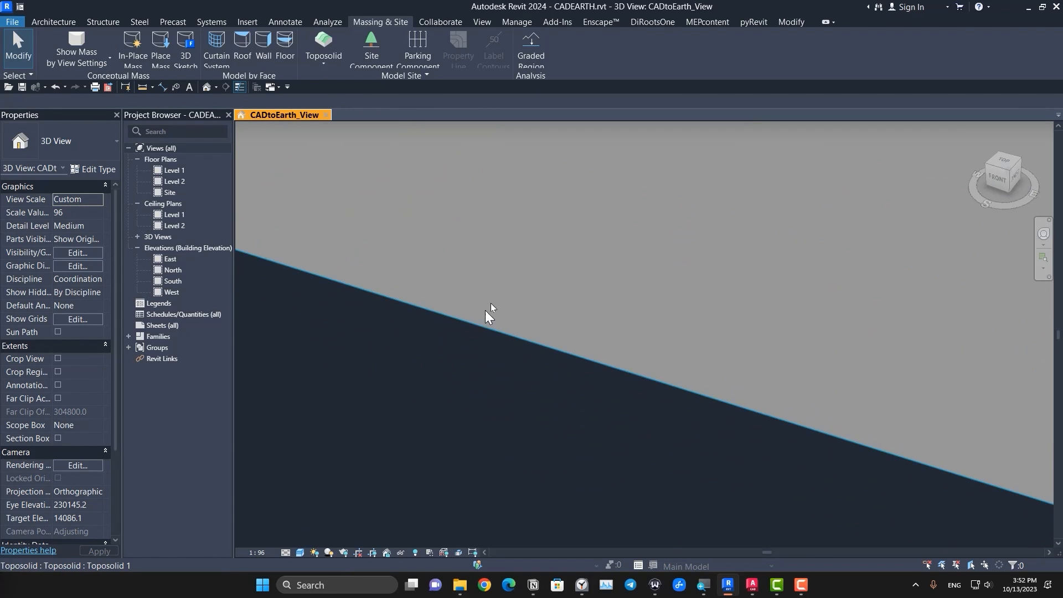
left_click(491, 301)
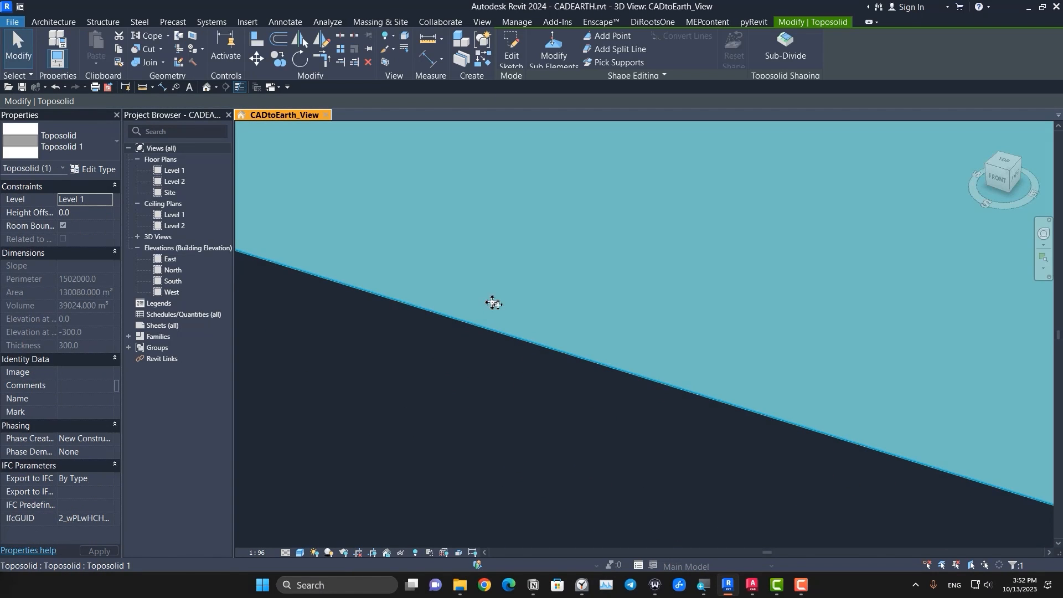
left_click(91, 150)
left_click(92, 148)
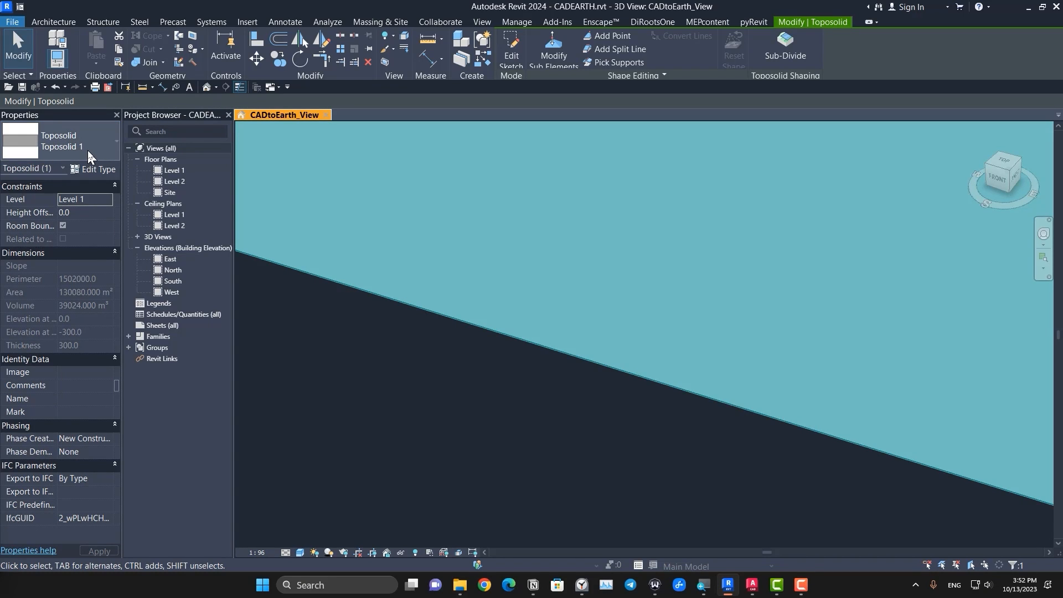
scroll(502, 357, "down", 5)
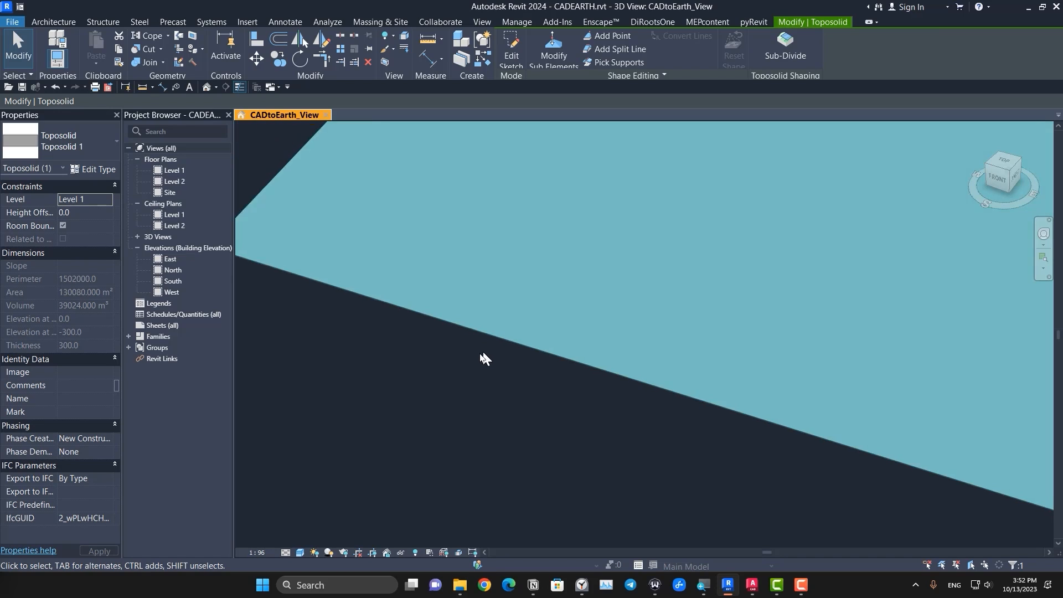
middle_click_drag(509, 341, 451, 380)
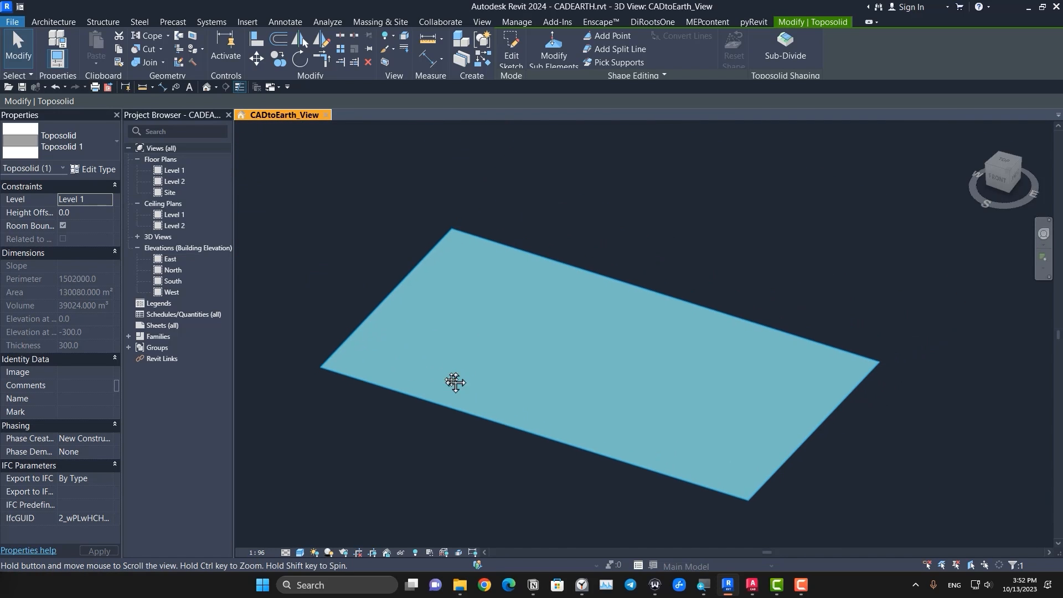
left_click(92, 170)
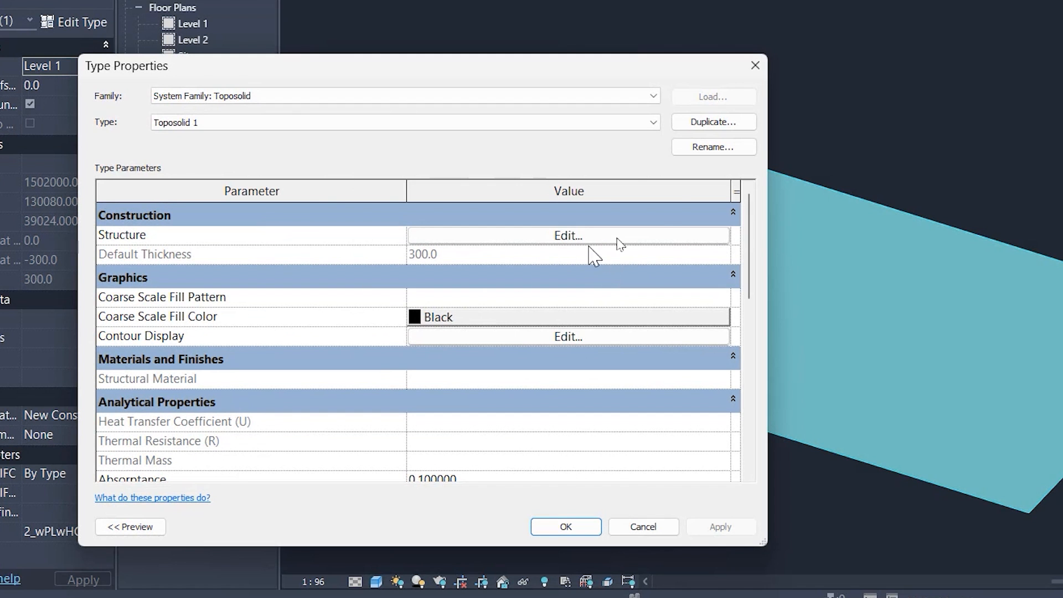
left_click(686, 123)
type("d")
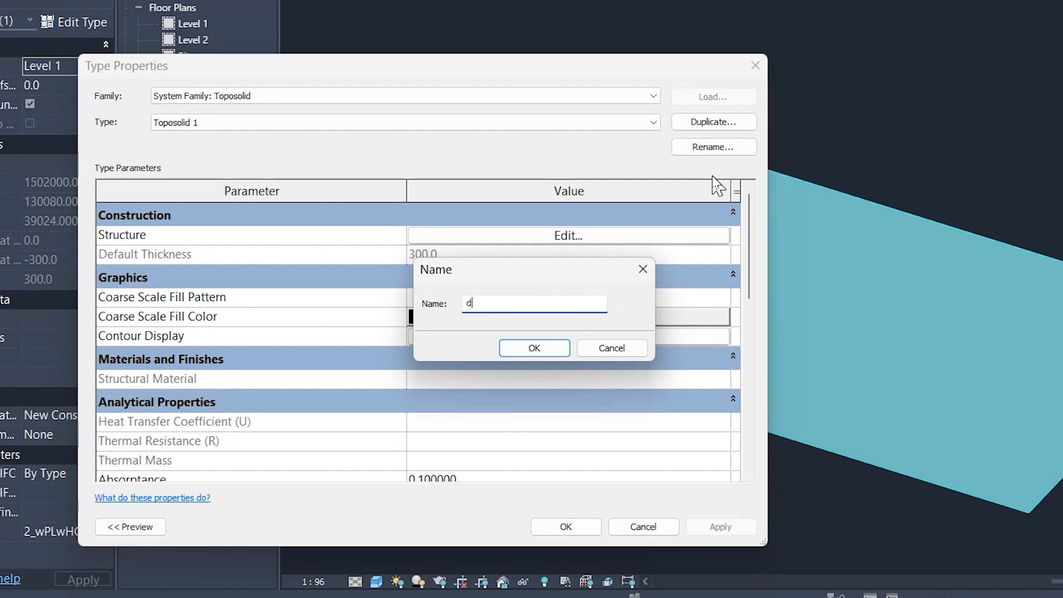
key("BackSpace")
type("Grass")
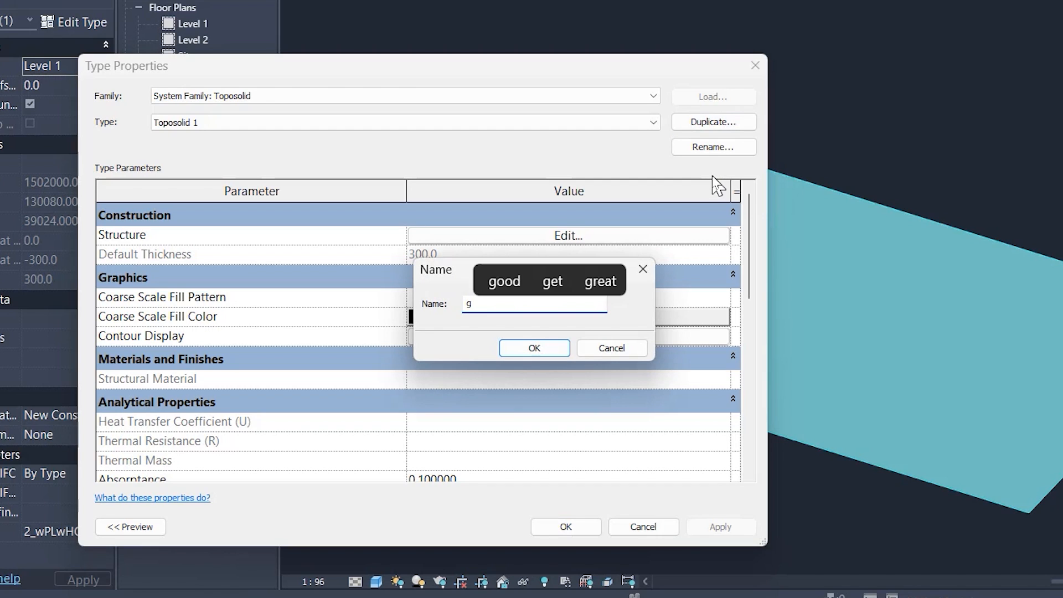
left_click(517, 350)
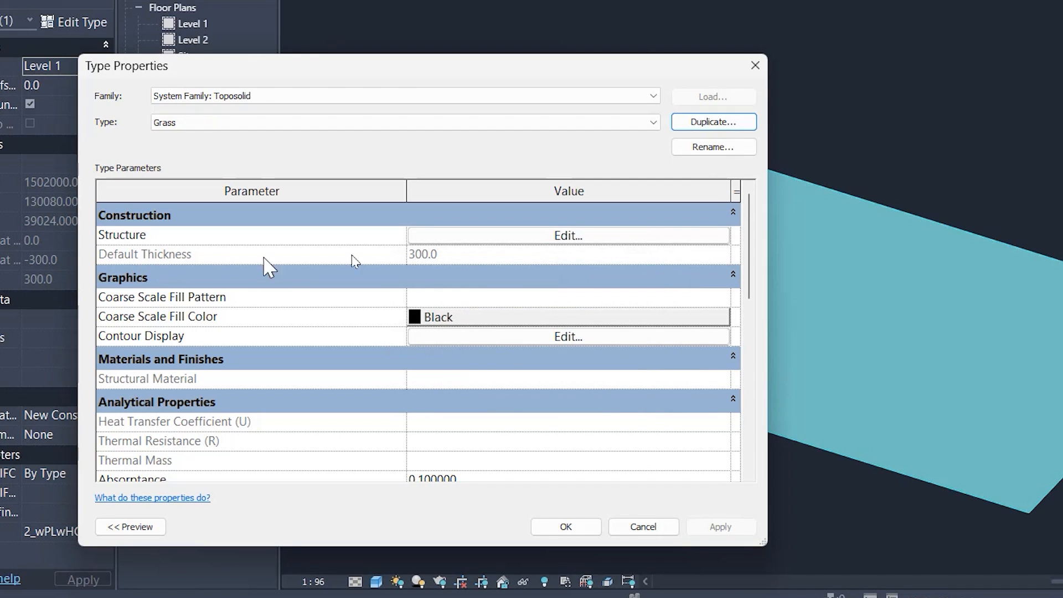
Step: Set the thickness of the Structure [1] layer in the Grass toposolid type to 5000 mm
left_click(472, 238)
left_click(443, 233)
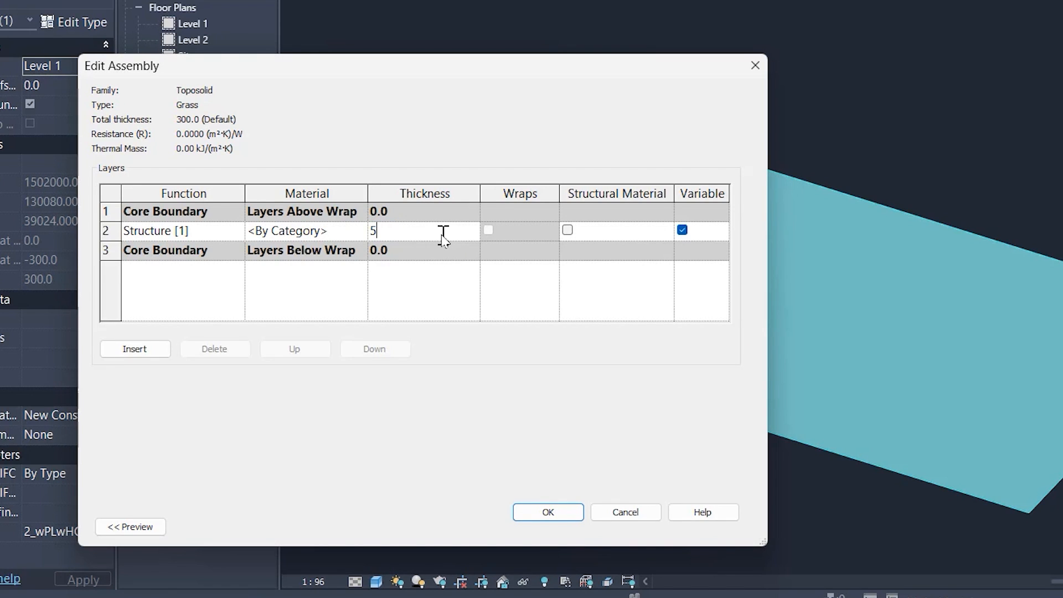
left_click(358, 236)
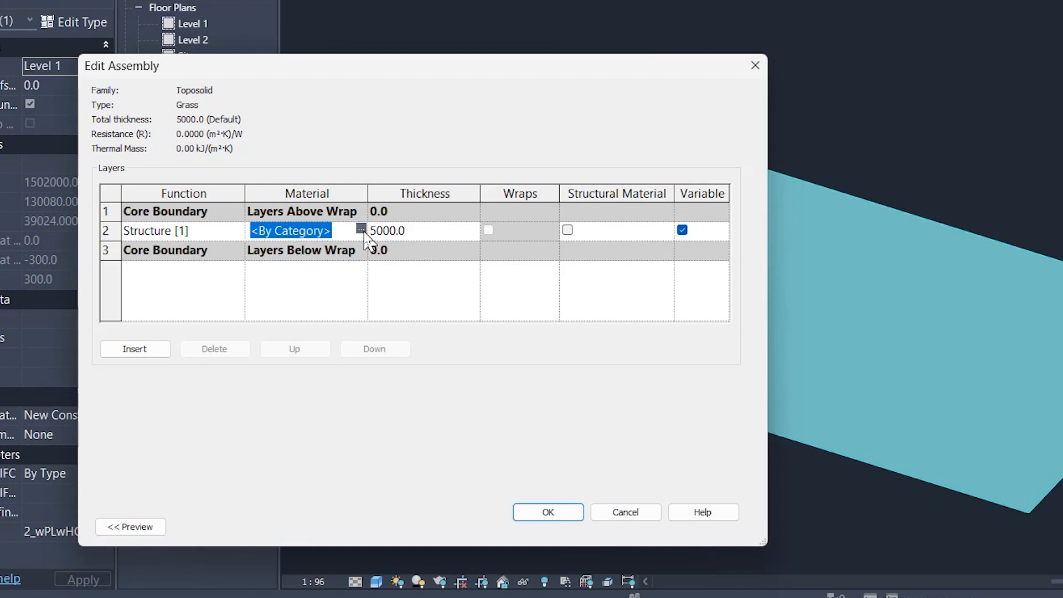
Step: Search the materials for grass and add the AEC Materials library's Grass to the project for the structure layer
left_click(363, 231)
scroll(439, 303, "down", 7)
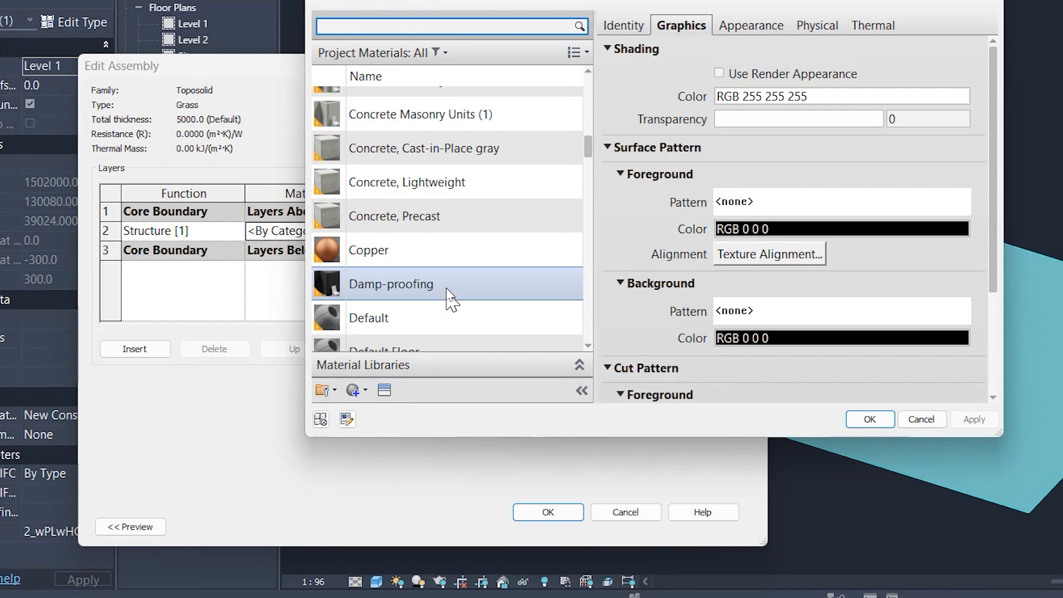
scroll(451, 296, "up", 1)
left_click(395, 26)
type("g")
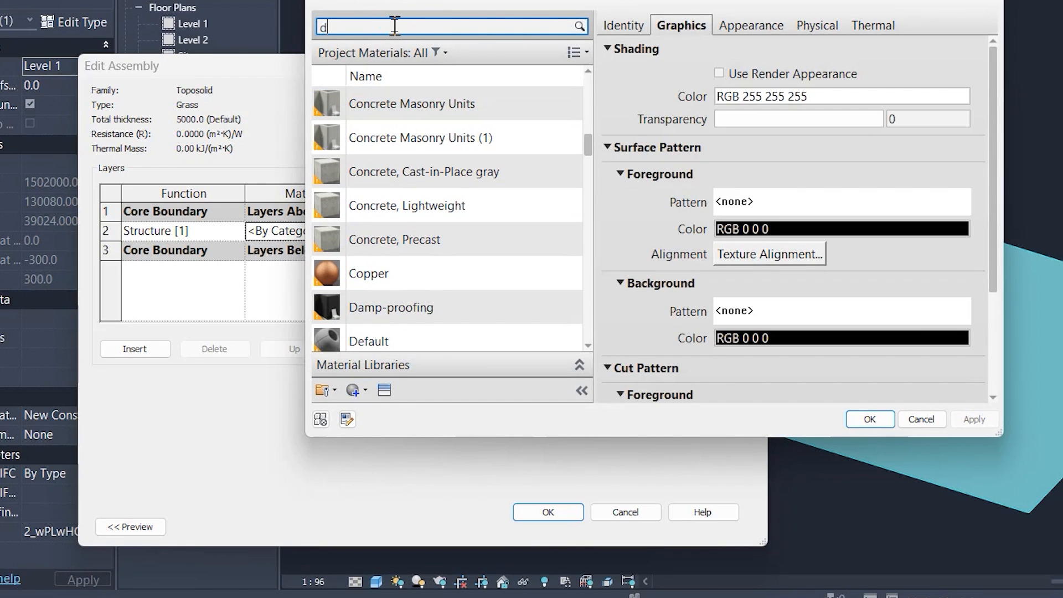
type("rass")
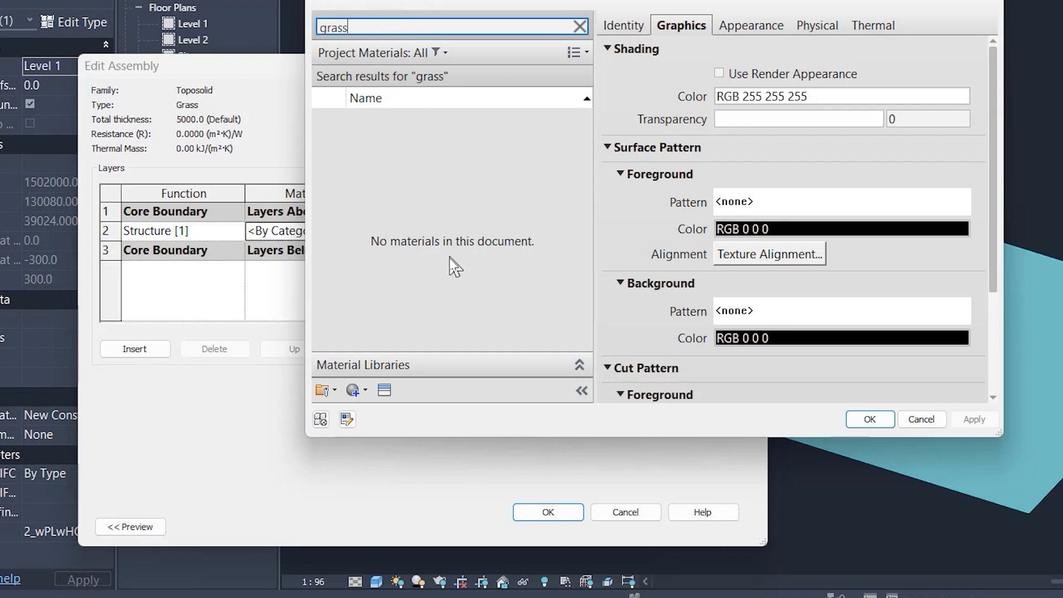
left_click(579, 365)
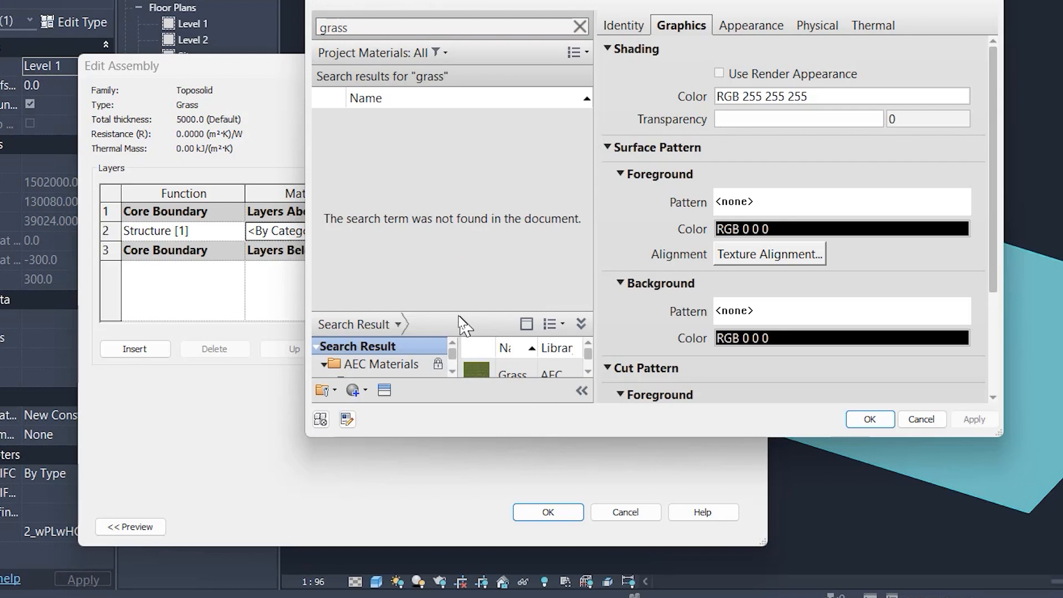
left_click_drag(451, 308, 443, 213)
mouse_move(582, 285)
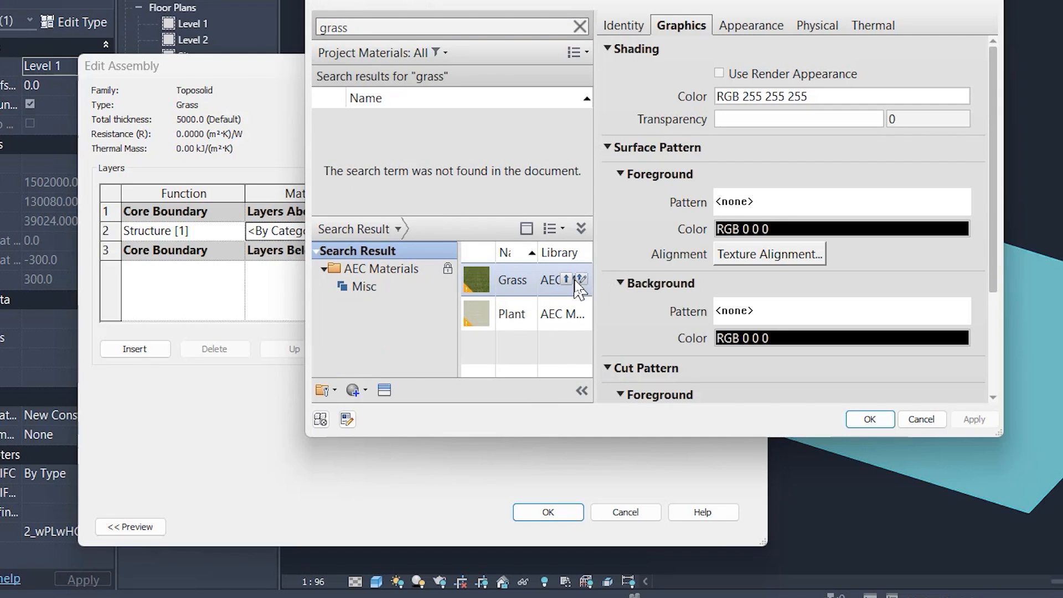
left_click(581, 279)
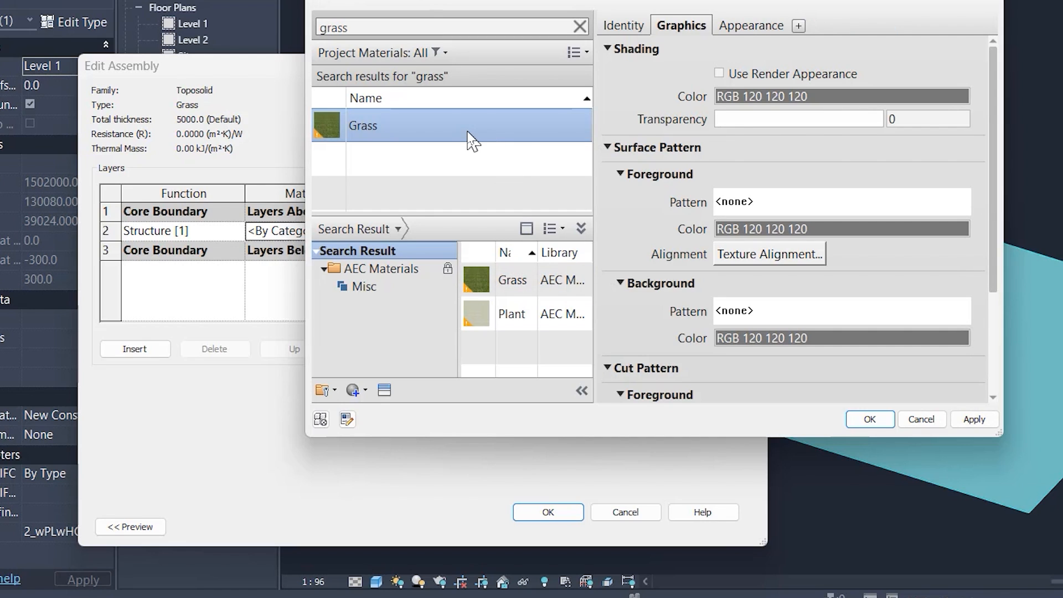
Step: Take the Grass material's shading colour from its render appearance, lighten it to RGB 83 106 43, and apply the Grass type to the rectangular toposolid
left_click(772, 70)
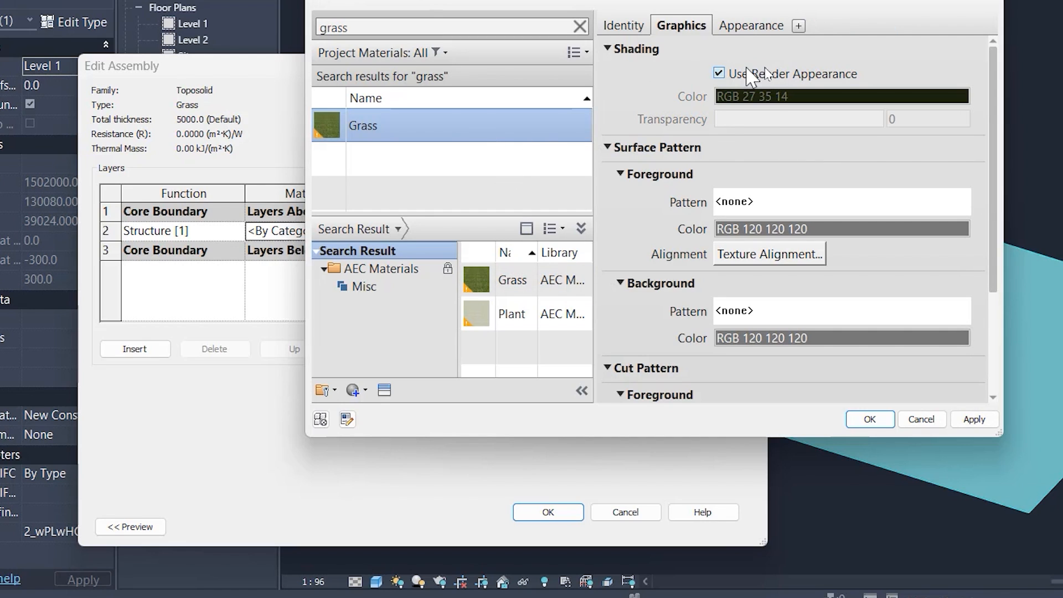
left_click(719, 72)
left_click(777, 95)
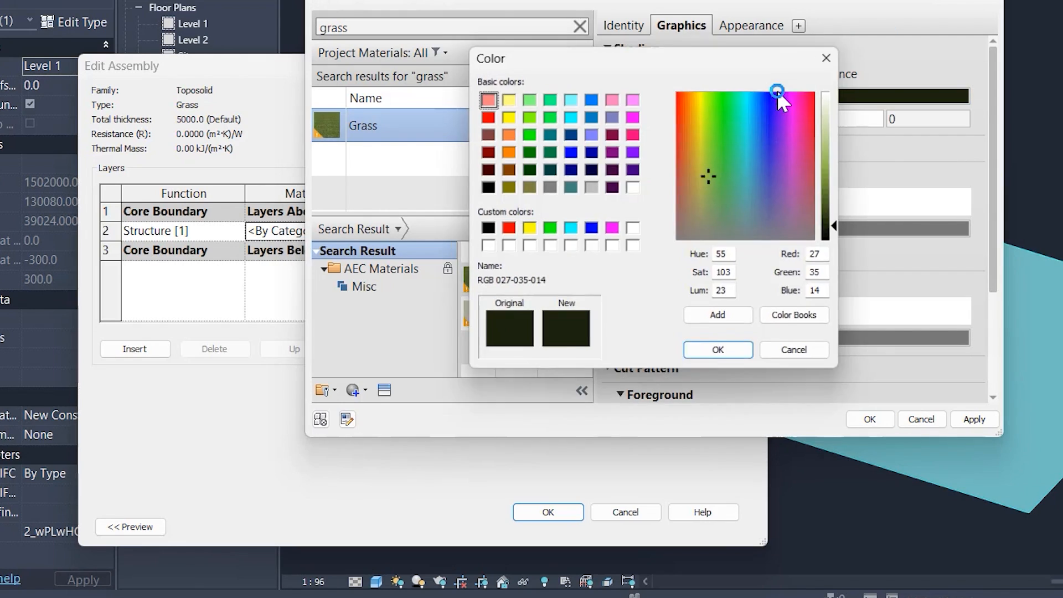
left_click_drag(839, 229, 842, 200)
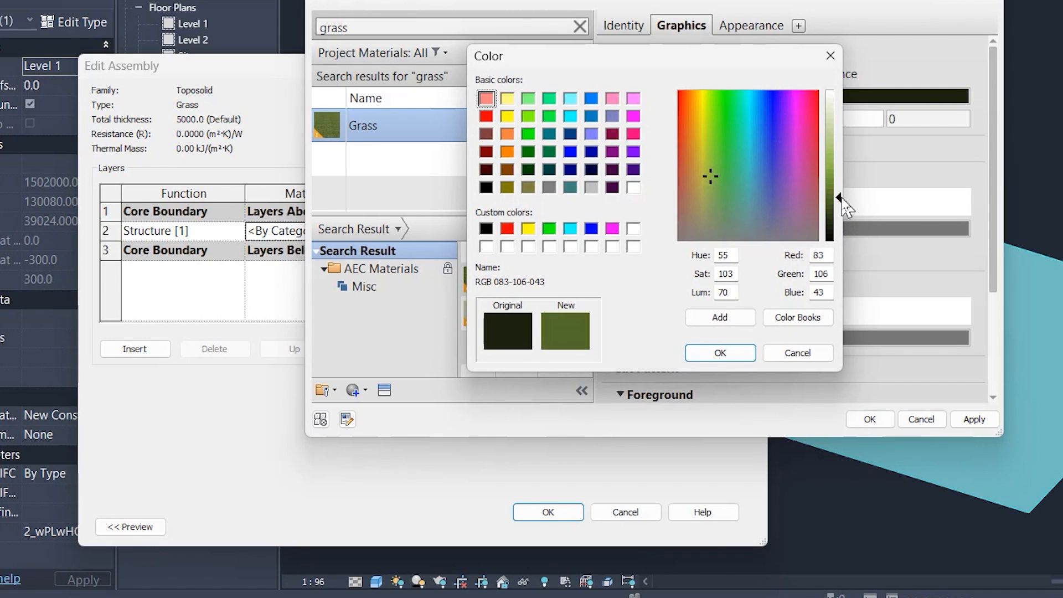
left_click(720, 353)
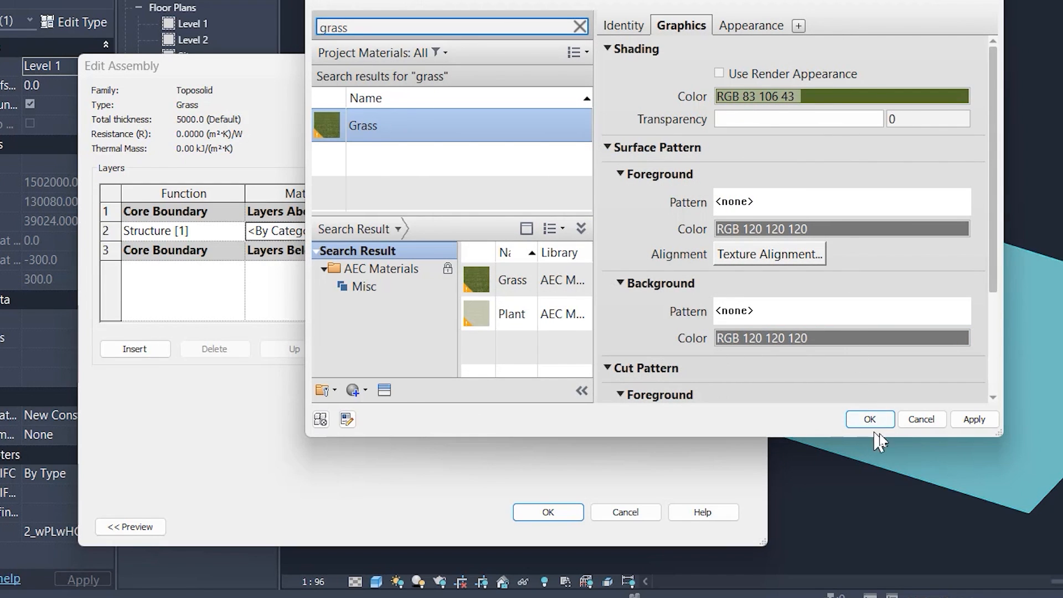
left_click(864, 419)
left_click(548, 511)
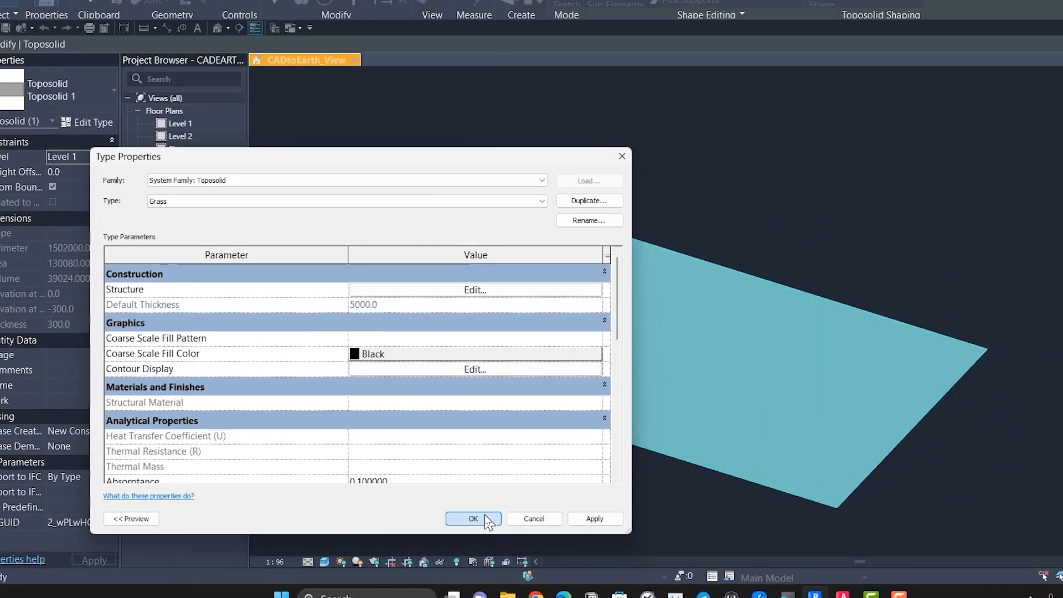
left_click(560, 524)
left_click(496, 505)
Step: Examine the rectangular toposolid's grass colour and its thickness along the edges
scroll(598, 474, "up", 2)
scroll(599, 475, "down", 5)
mouse_move(634, 494)
middle_mouse_down()
mouse_move(553, 456)
mouse_move(620, 478)
middle_mouse_up()
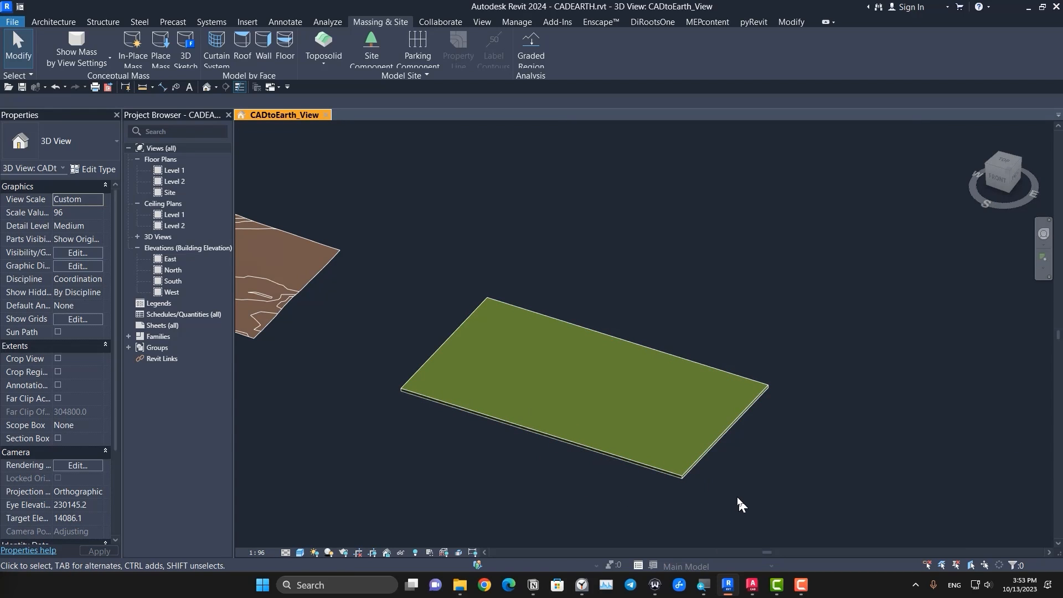
scroll(658, 523, "up", 1)
scroll(659, 522, "up", 1)
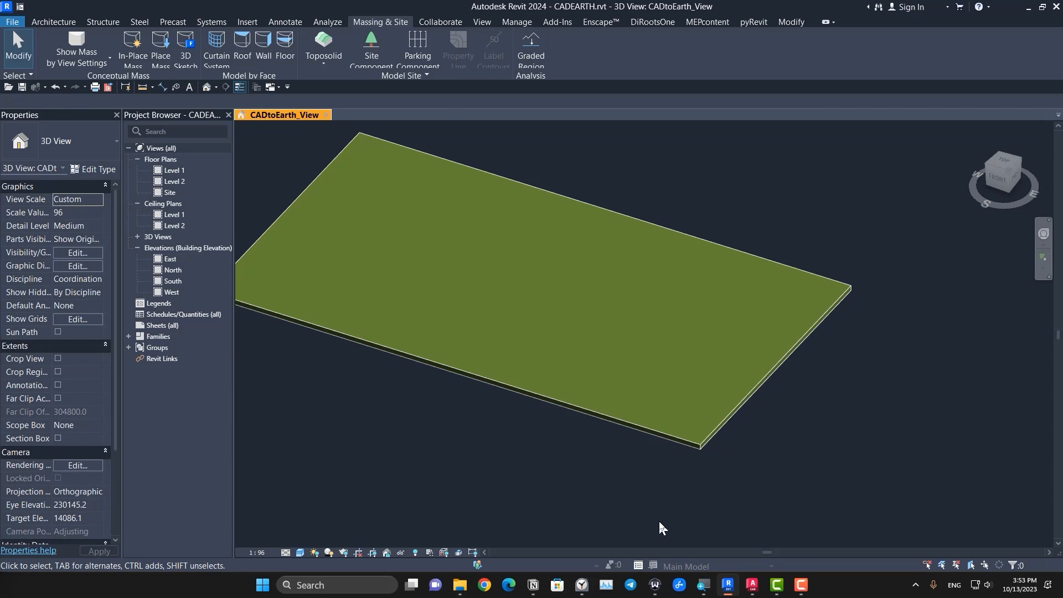
scroll(659, 521, "down", 2)
middle_click_drag(547, 463, 548, 475)
scroll(720, 490, "up", 2)
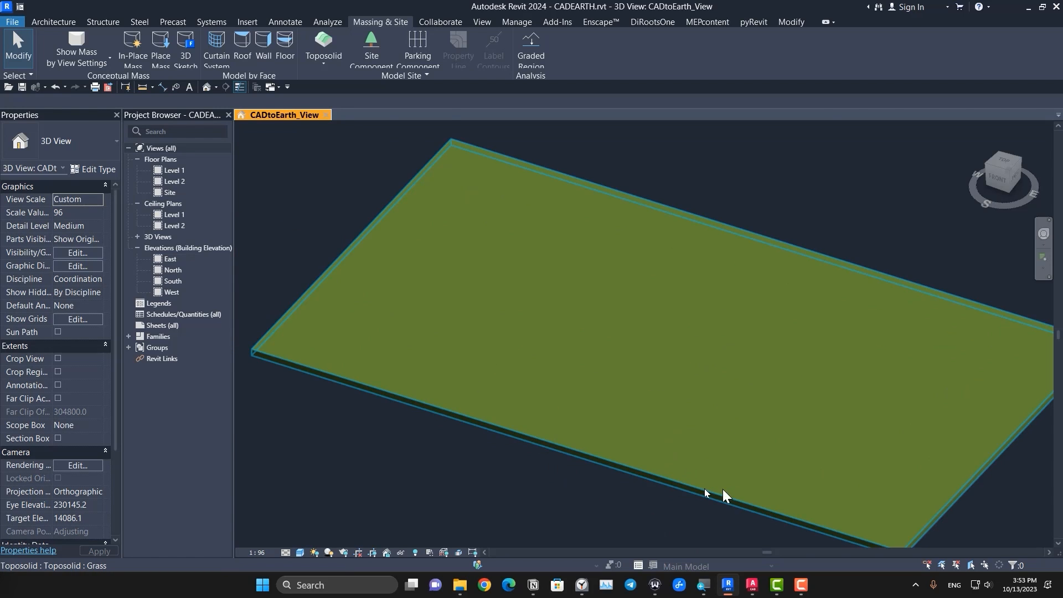
scroll(566, 414, "down", 2)
scroll(649, 440, "up", 1)
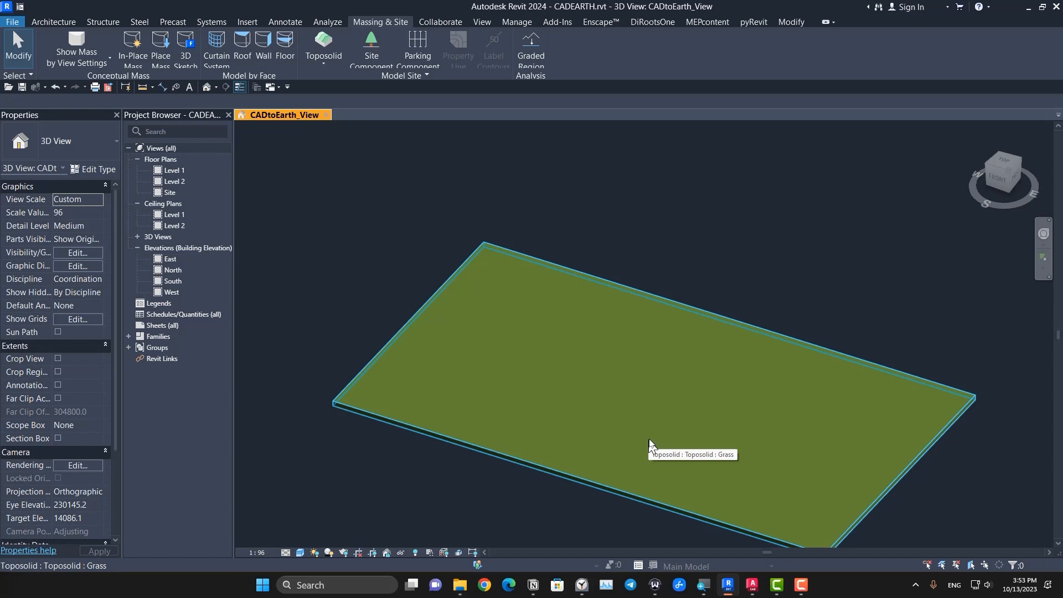
scroll(577, 421, "down", 2)
scroll(553, 396, "up", 3)
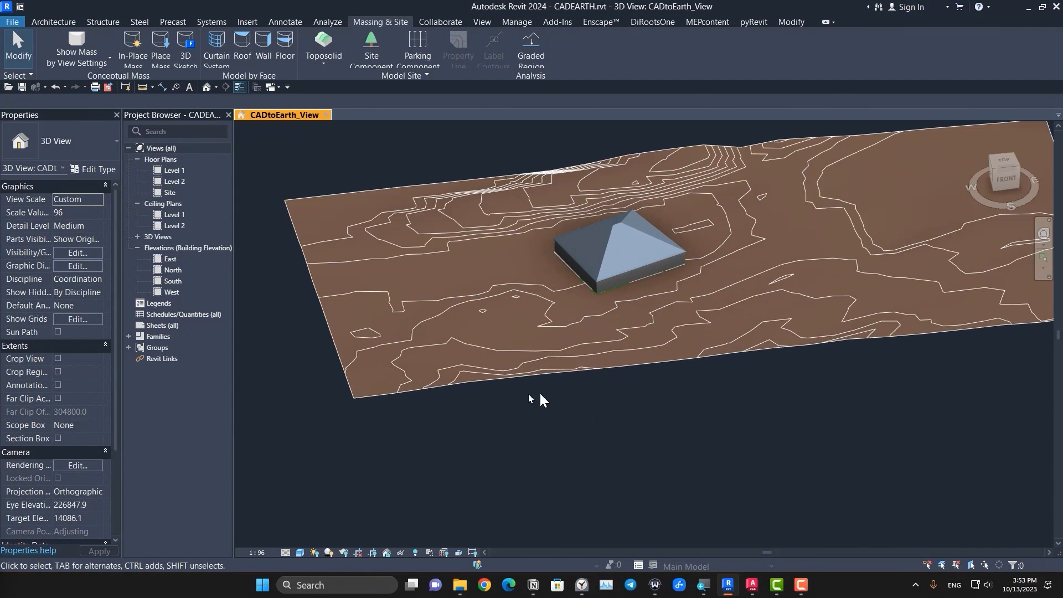
Step: Generate a toposolid from the existing contoured topography surface, with base level Level 1 and family type Grass
middle_click_drag(470, 447, 494, 515)
middle_click_drag(649, 504, 527, 489)
scroll(529, 488, "down", 2)
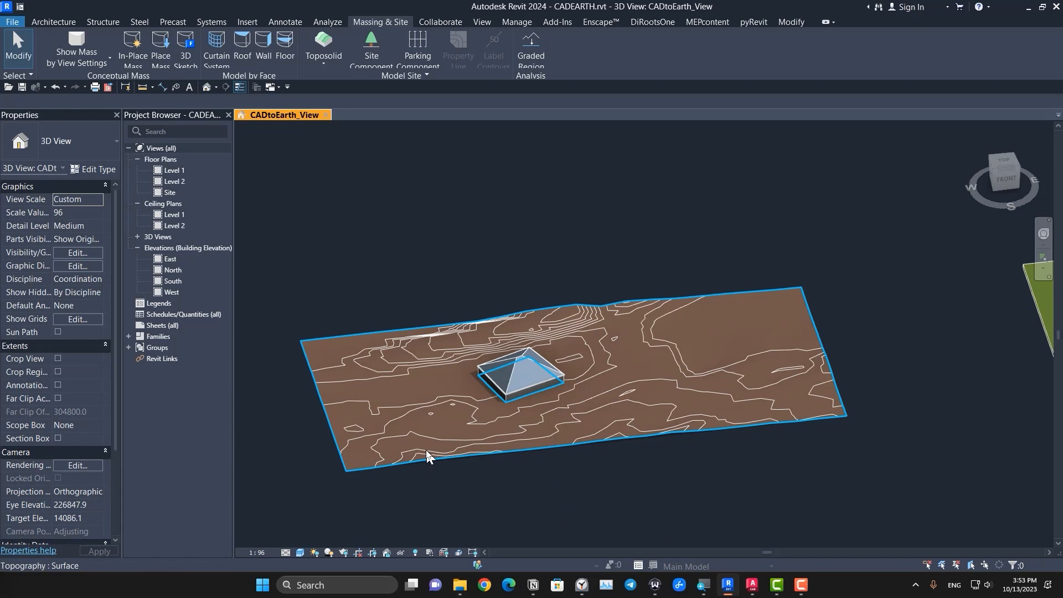
left_click(415, 415)
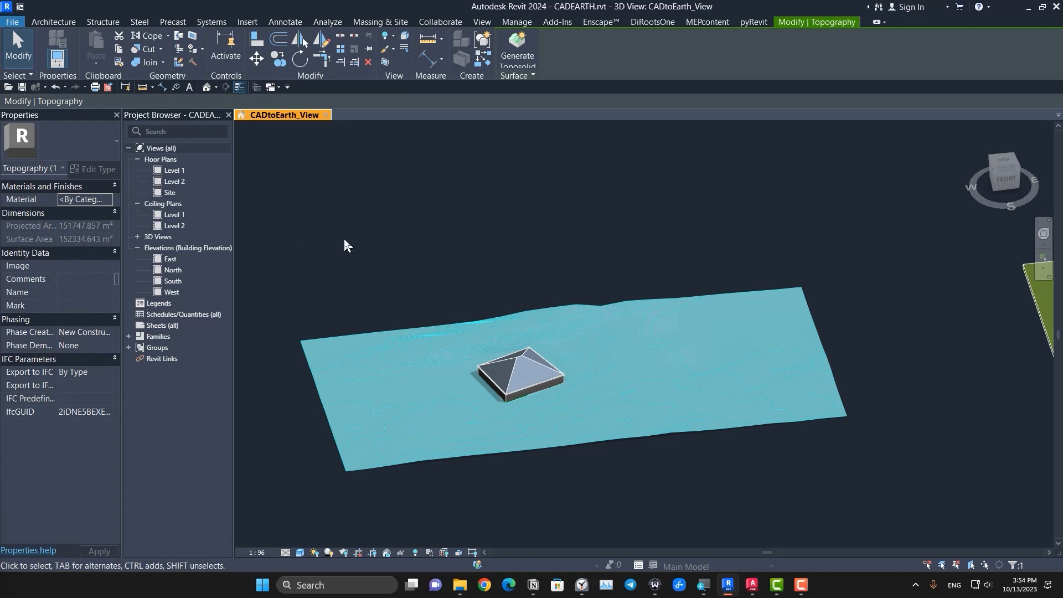
left_click(521, 35)
left_click_drag(524, 217, 407, 289)
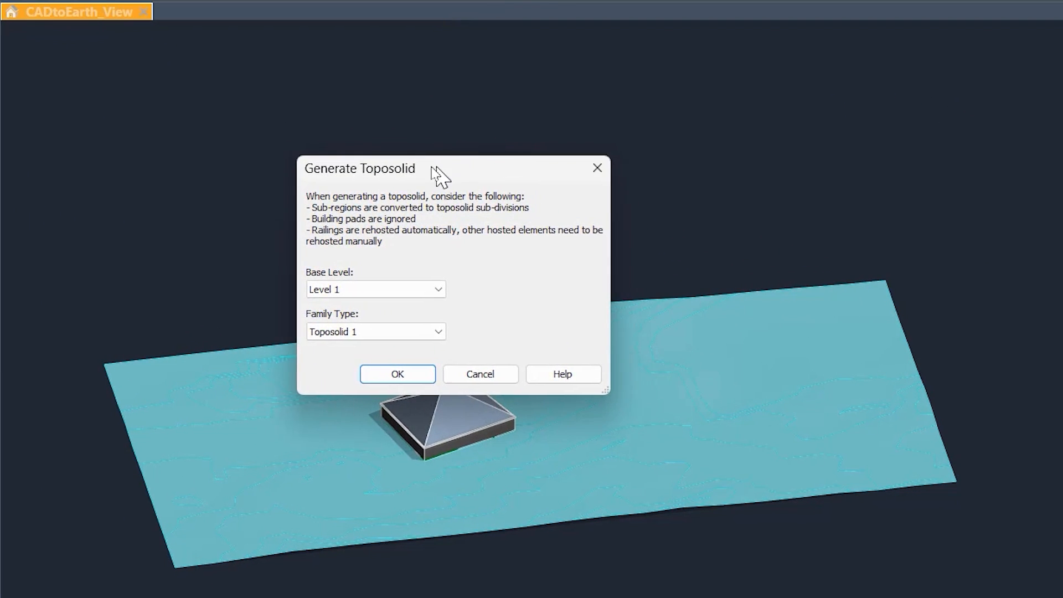
left_click_drag(270, 281, 254, 312)
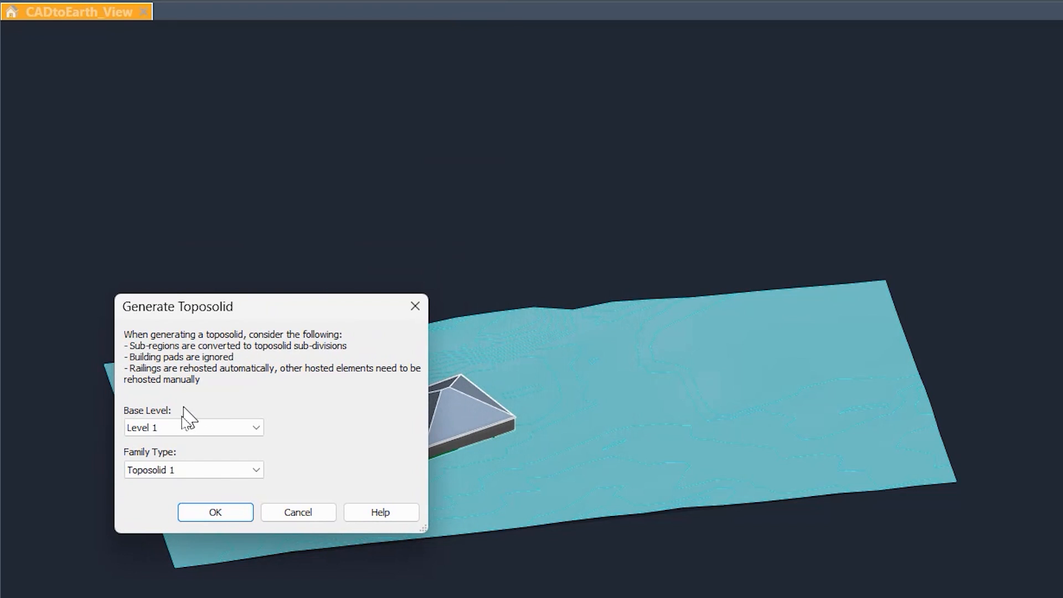
left_click(178, 471)
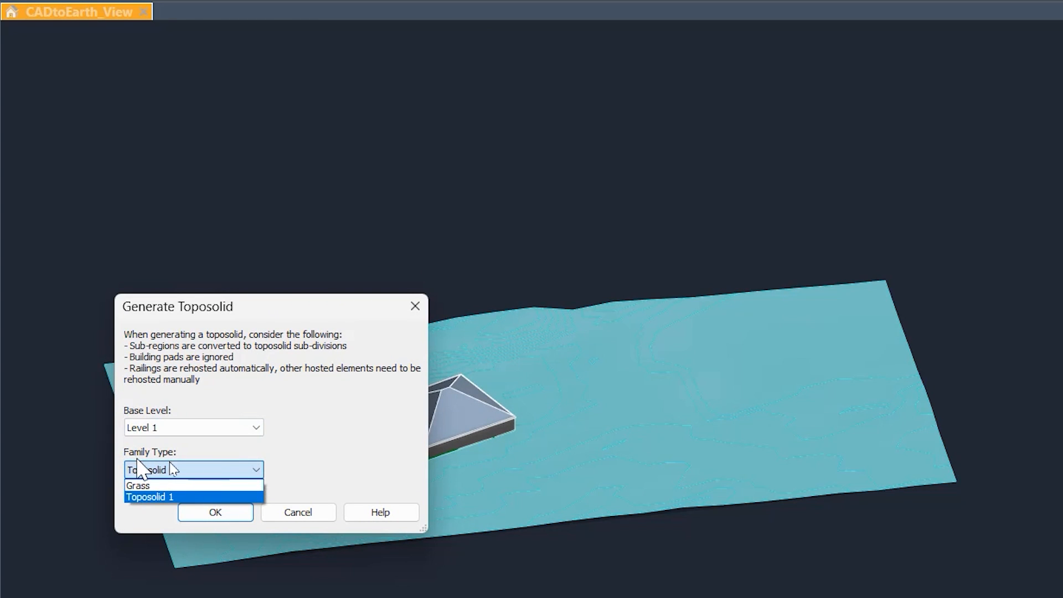
left_click(190, 486)
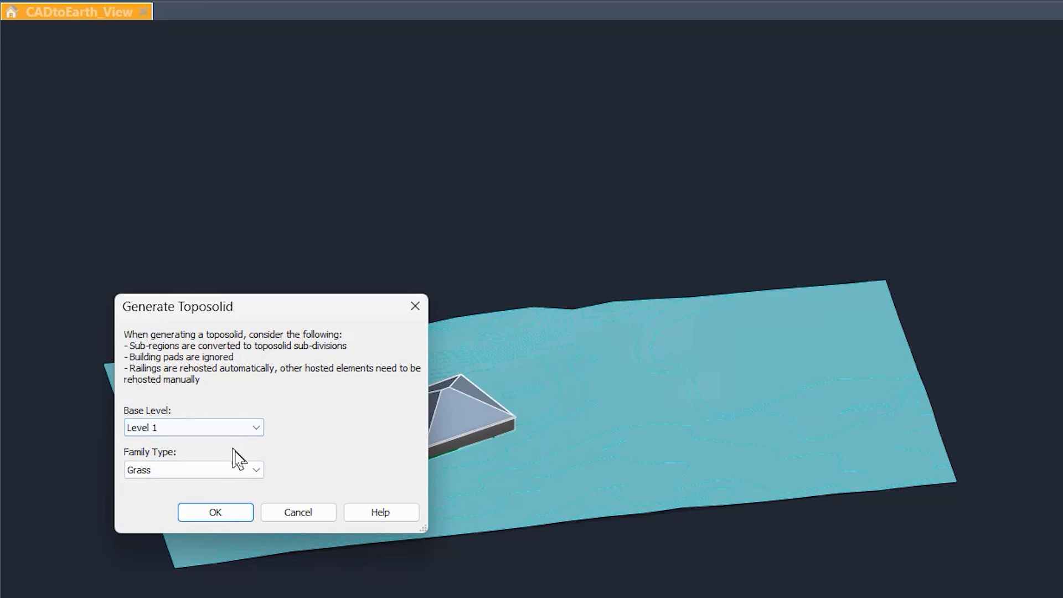
left_click(229, 512)
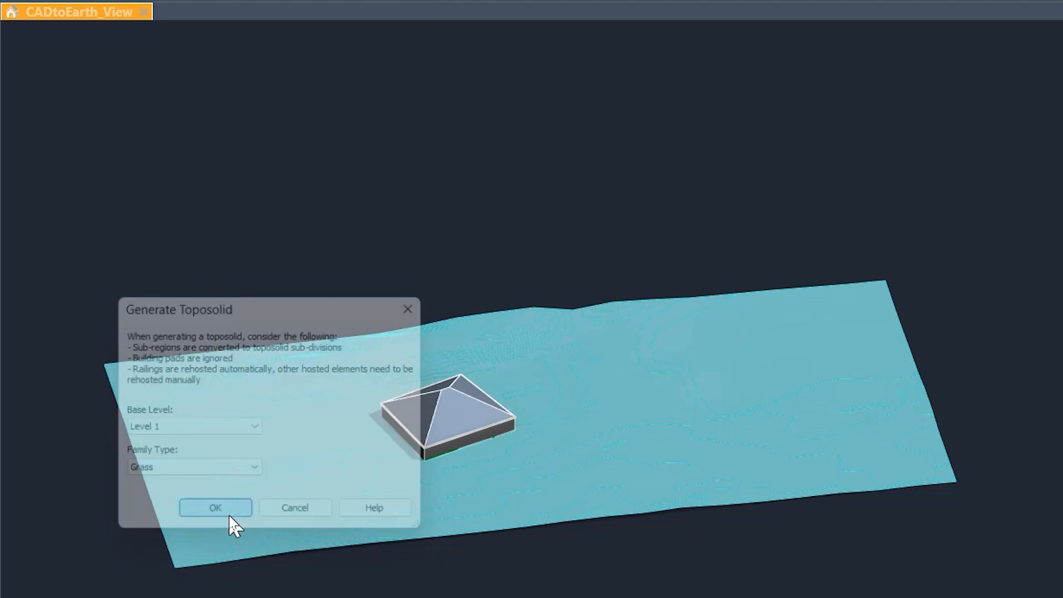
Step: Inspect the generated toposolid around the building and along its edges for places where the original topography surface shows through
scroll(250, 581, "up", 10)
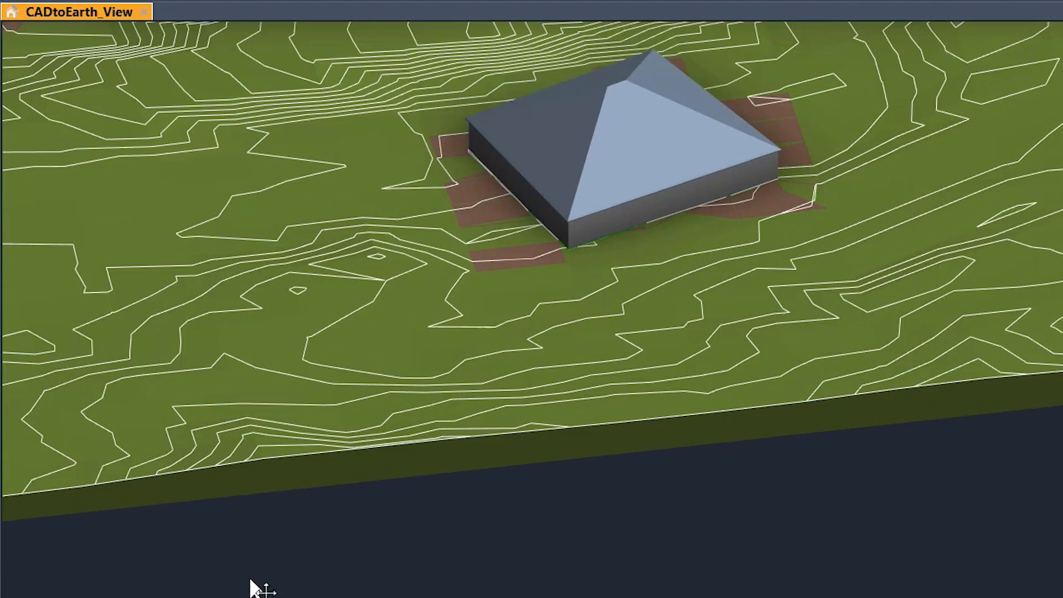
scroll(415, 551, "down", 12)
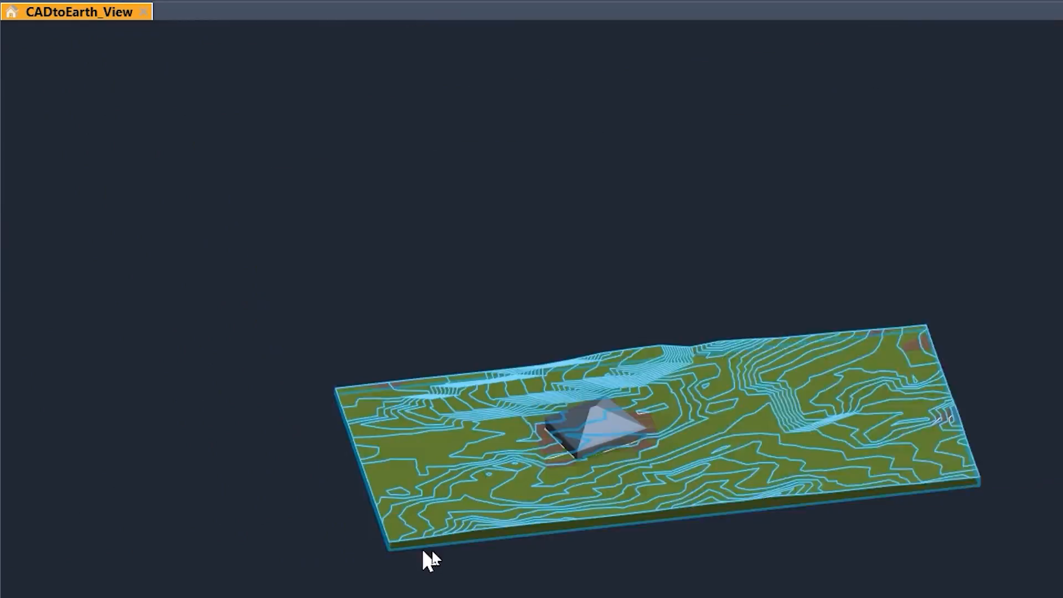
middle_click_drag(805, 587, 617, 577)
scroll(648, 435, "up", 8)
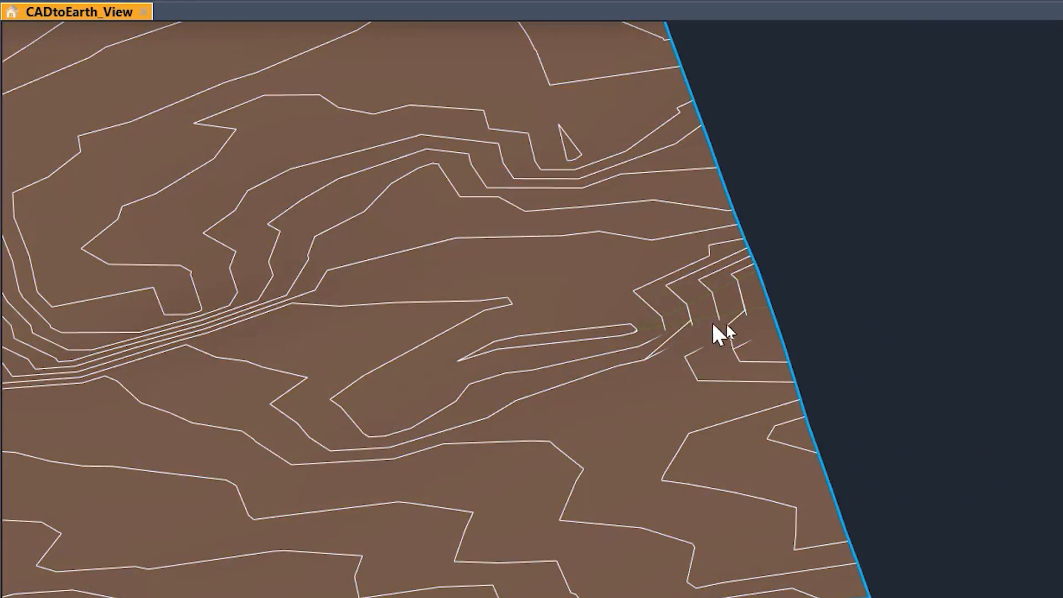
scroll(717, 335, "down", 8)
middle_click_drag(423, 496, 713, 597)
scroll(387, 486, "up", 8)
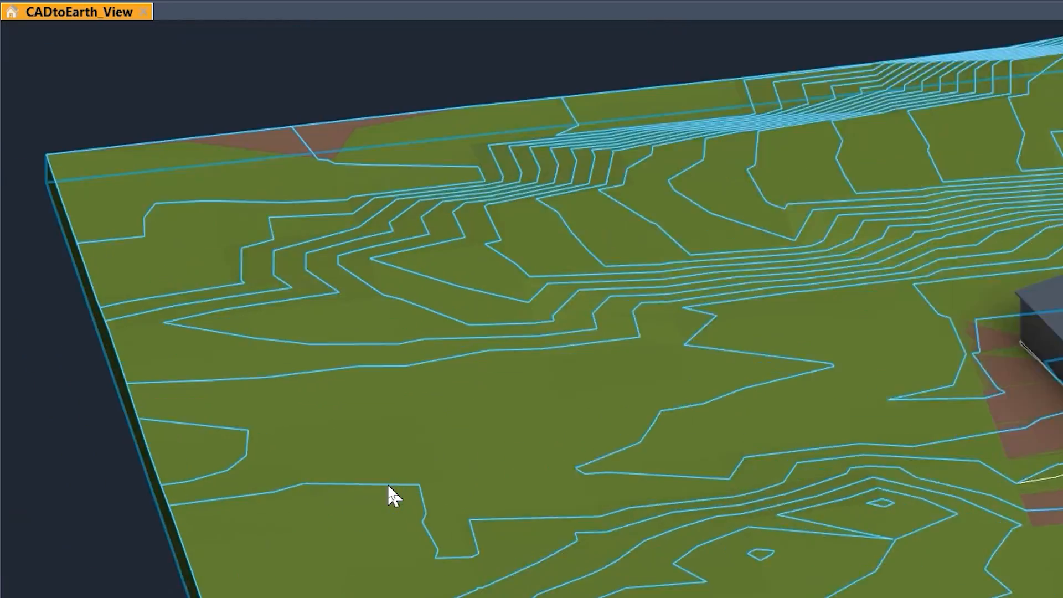
scroll(387, 486, "down", 8)
middle_click_drag(758, 548, 556, 551)
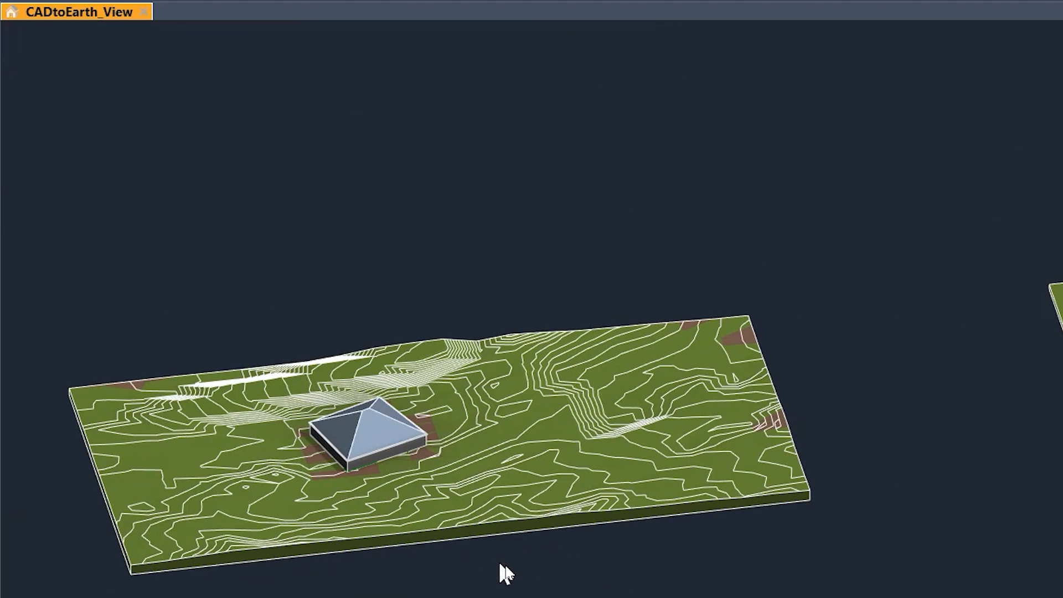
scroll(840, 577, "up", 1)
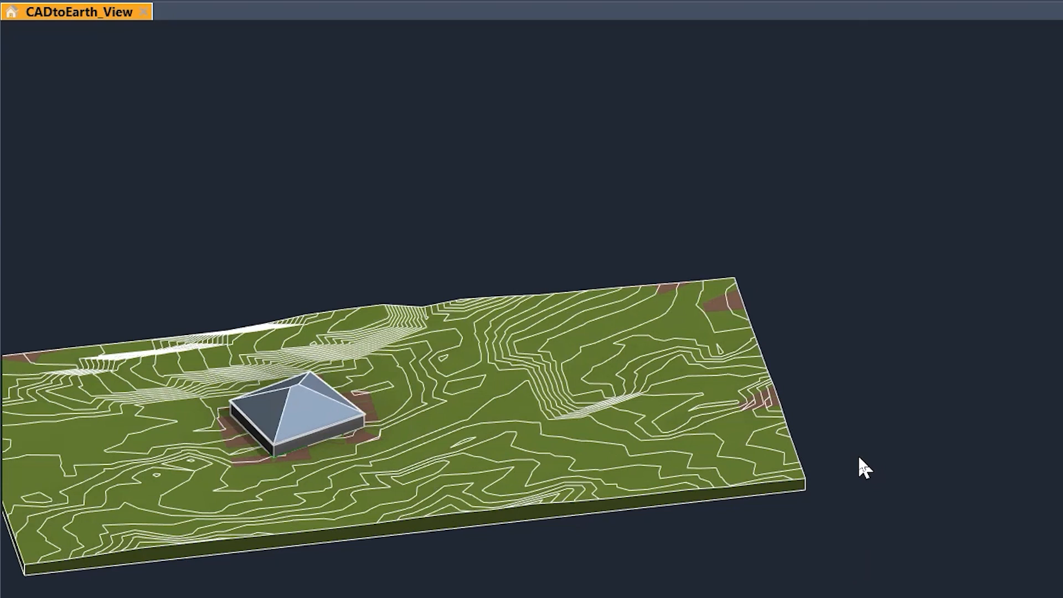
middle_click_drag(303, 571, 348, 579)
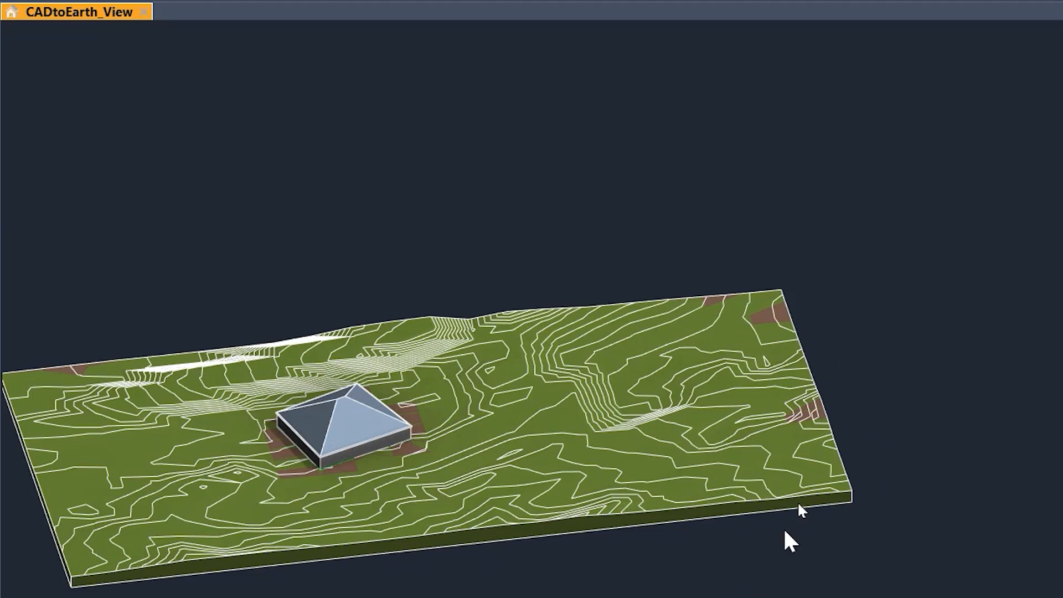
Step: Delete the original topography surface that overlaps the generated toposolid
scroll(820, 424, "up", 2)
left_click(815, 415)
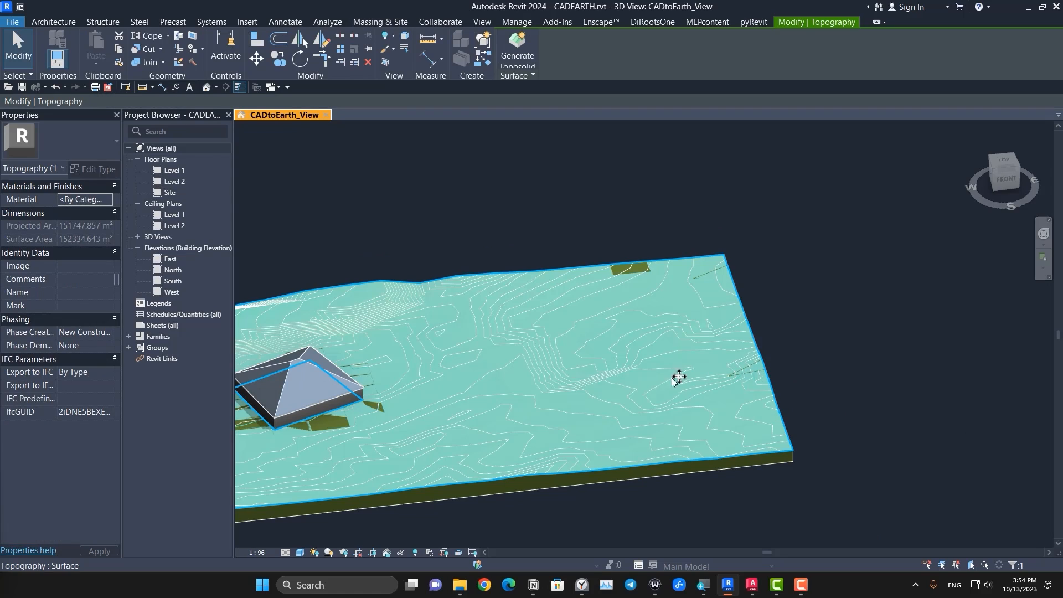
key("Escape")
Step: Examine the contoured grass toposolid with its building and compare it with the flat rectangular toposolid beside it
scroll(628, 375, "down", 3)
mouse_move(535, 508)
middle_mouse_down()
mouse_move(617, 506)
mouse_move(545, 499)
middle_mouse_up()
scroll(498, 476, "up", 5)
scroll(501, 479, "down", 4)
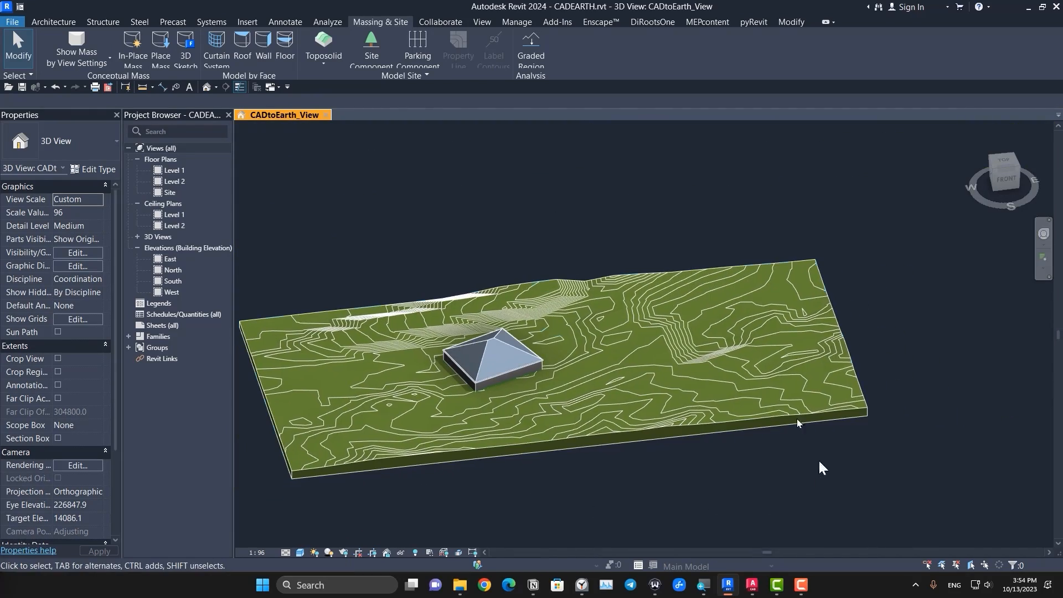
middle_click_drag(522, 278, 536, 318)
scroll(536, 318, "up", 1)
middle_click_drag(794, 444, 828, 391)
scroll(689, 409, "down", 2)
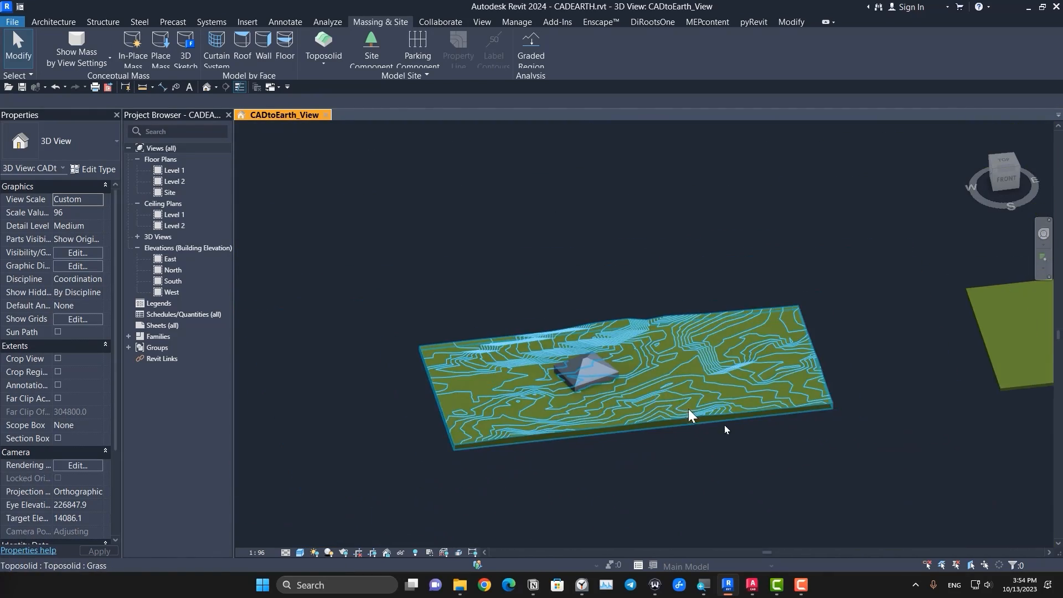
middle_click_drag(689, 408, 560, 420)
scroll(400, 418, "down", 1)
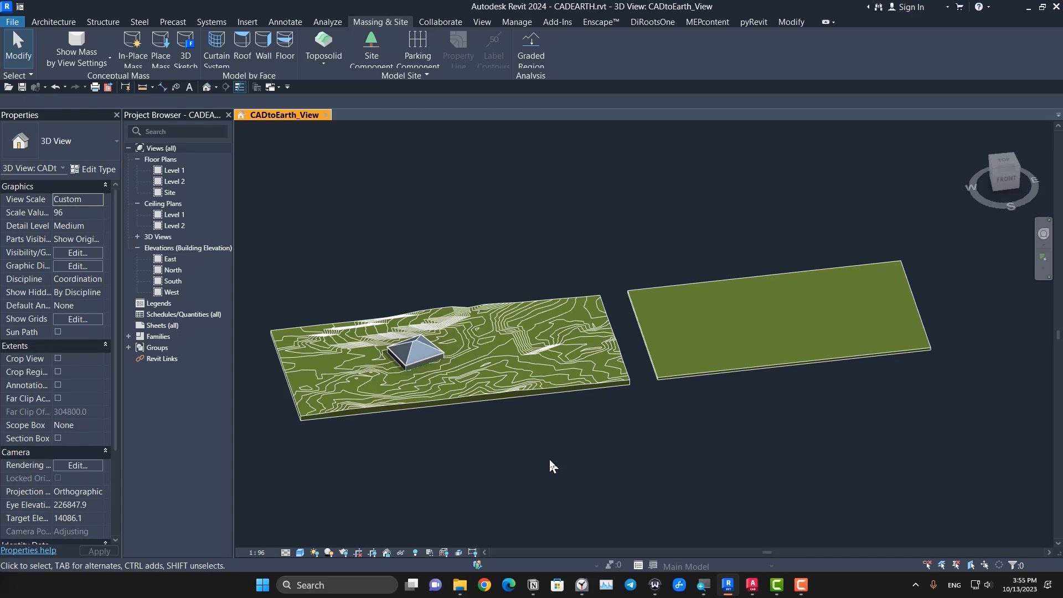
scroll(570, 454, "down", 2)
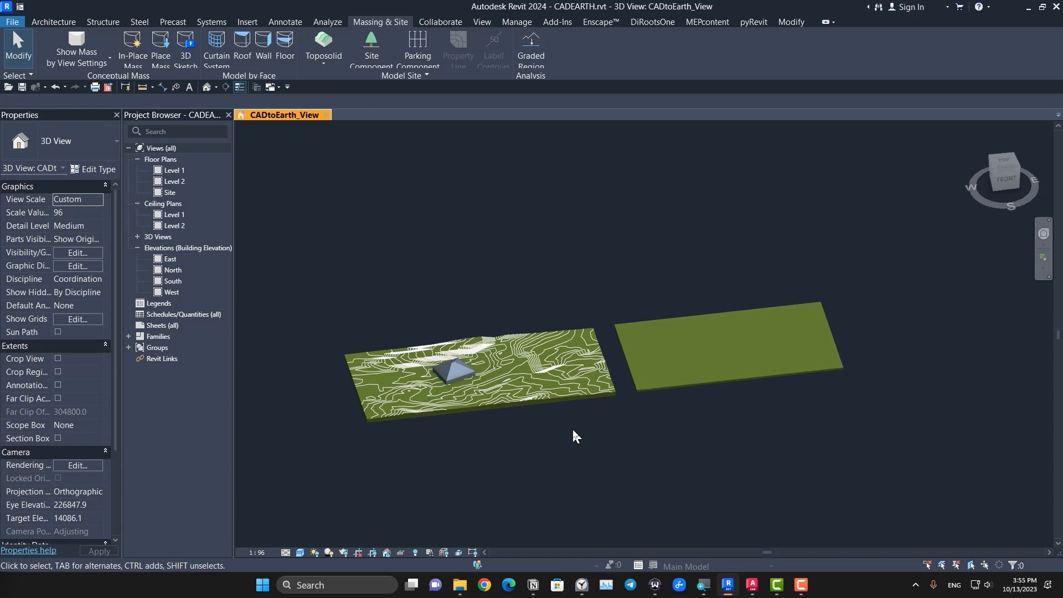
Step: Create a toposolid on Level 1 from the points file c03-Points.csv in the 02-Site From Import folder, with Meters as the file unit
left_click(1003, 162)
left_click(314, 64)
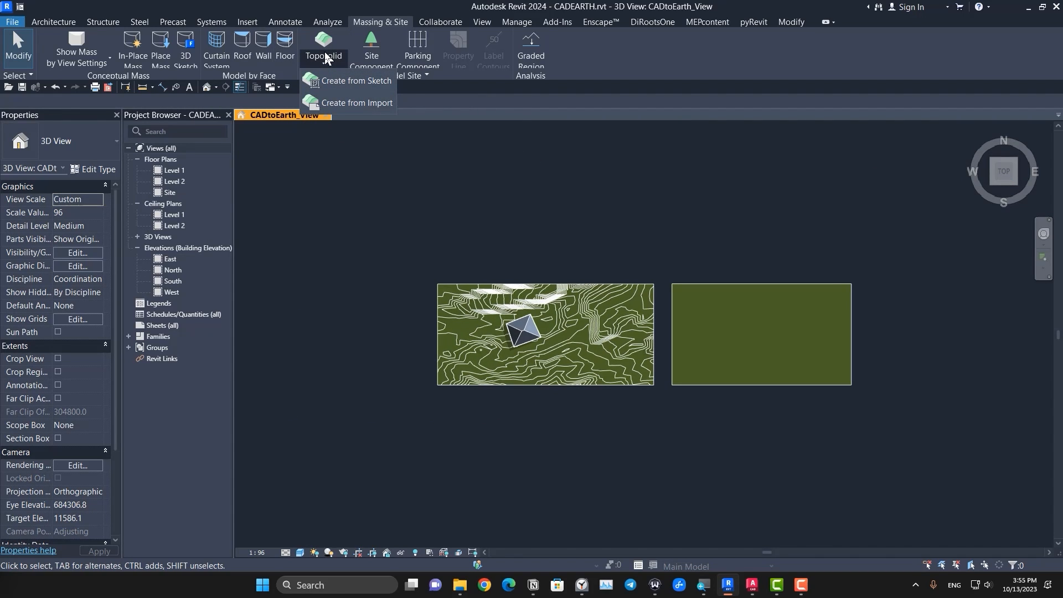
left_click(355, 103)
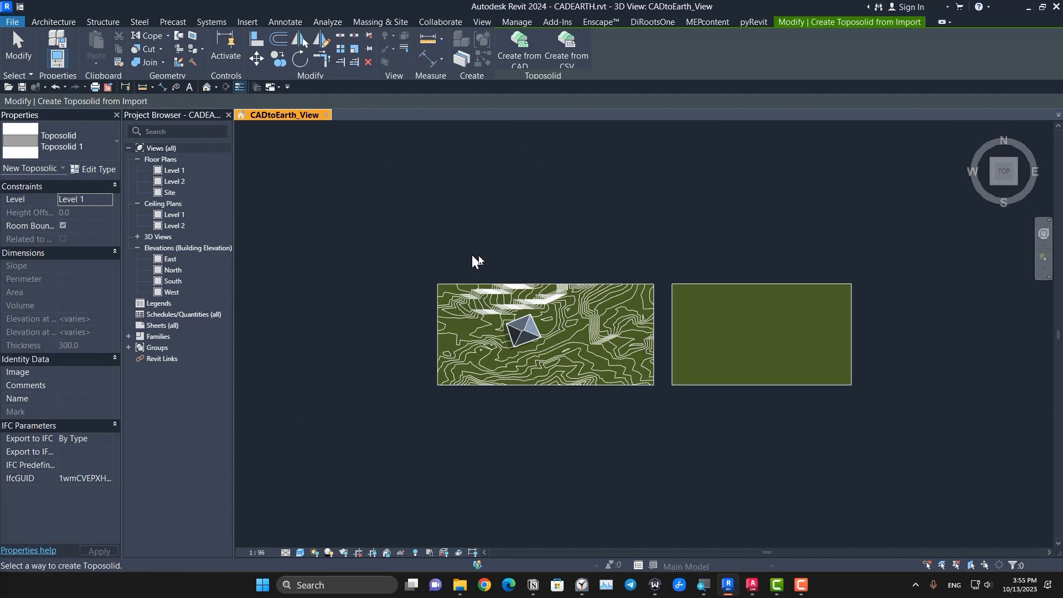
scroll(494, 260, "down", 2)
middle_click_drag(576, 266, 511, 301)
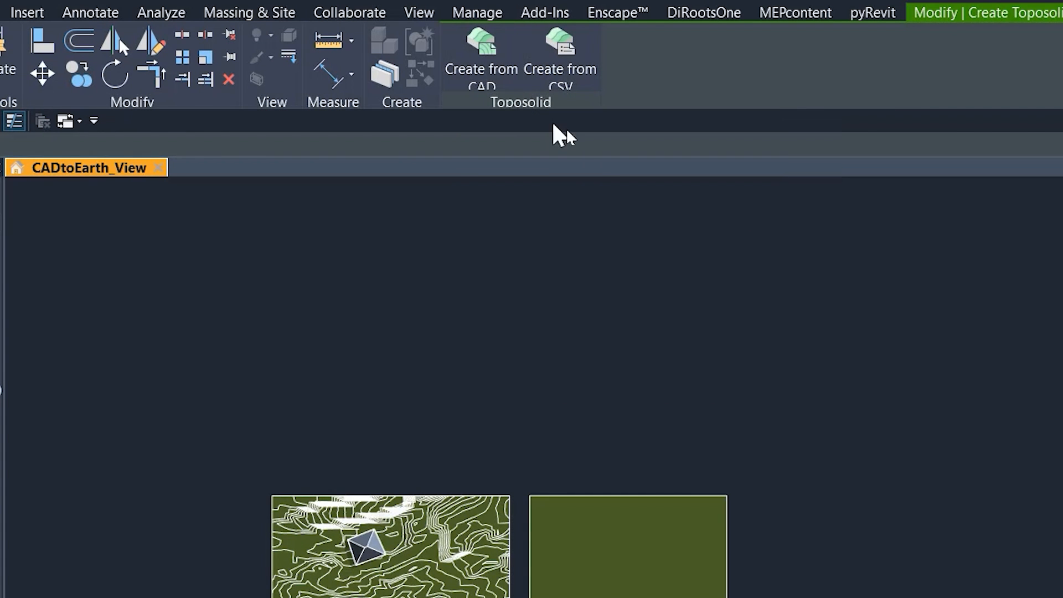
left_click(560, 72)
left_click(353, 336)
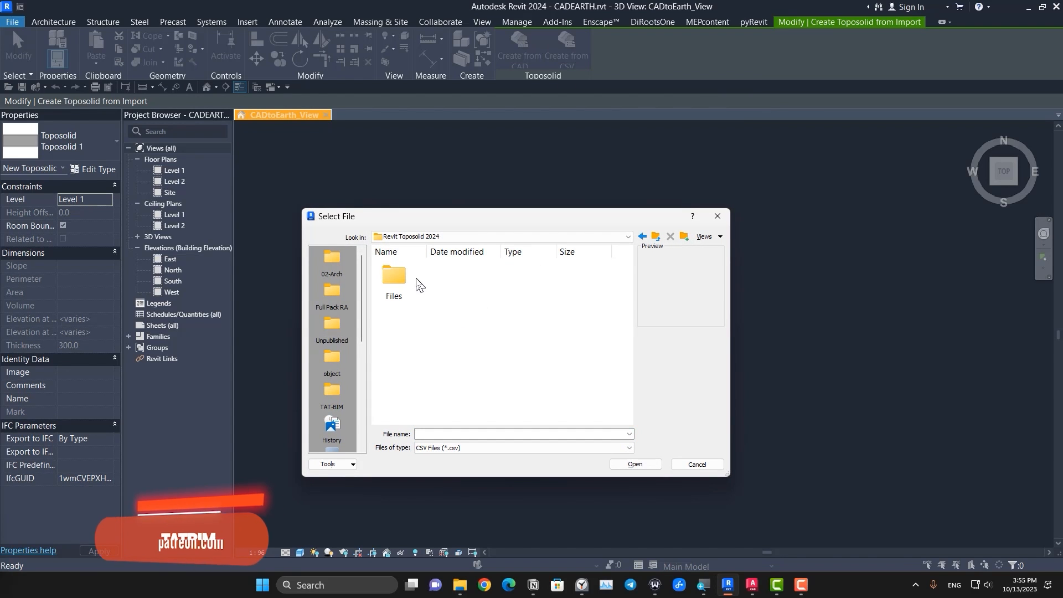
double_click(396, 280)
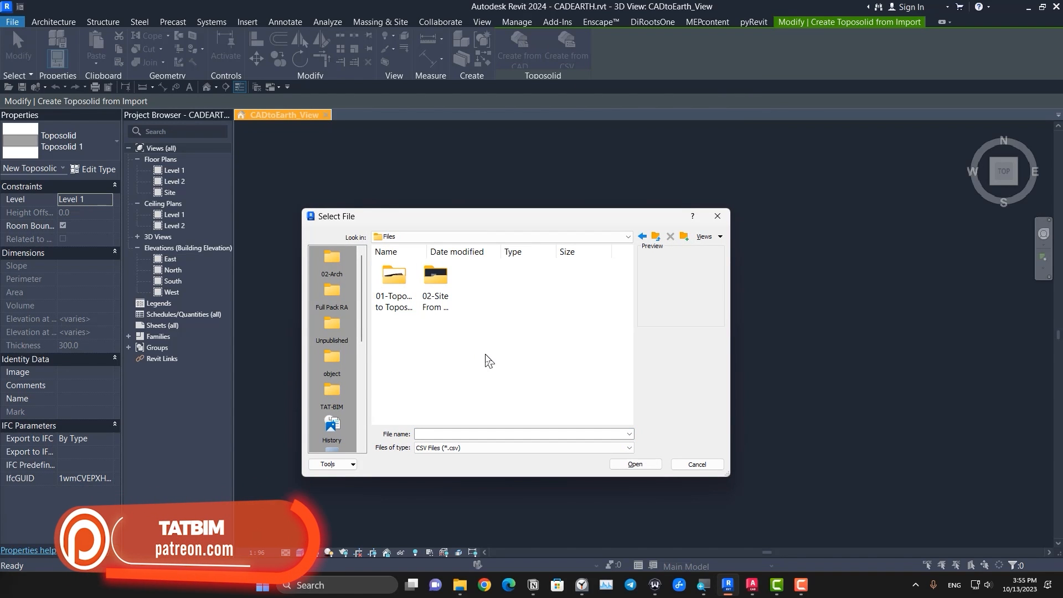
double_click(438, 311)
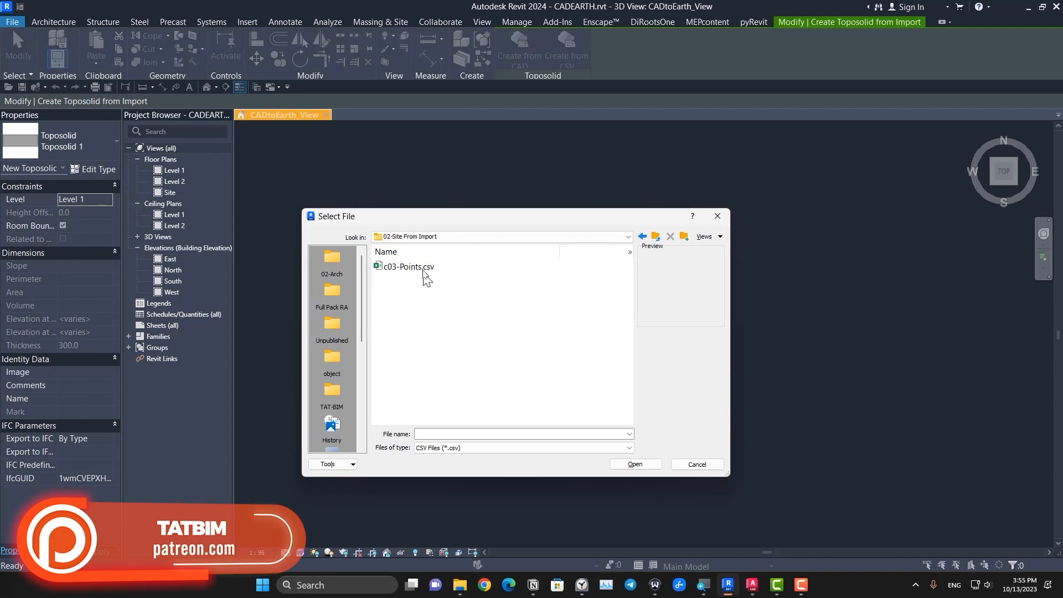
left_click(631, 464)
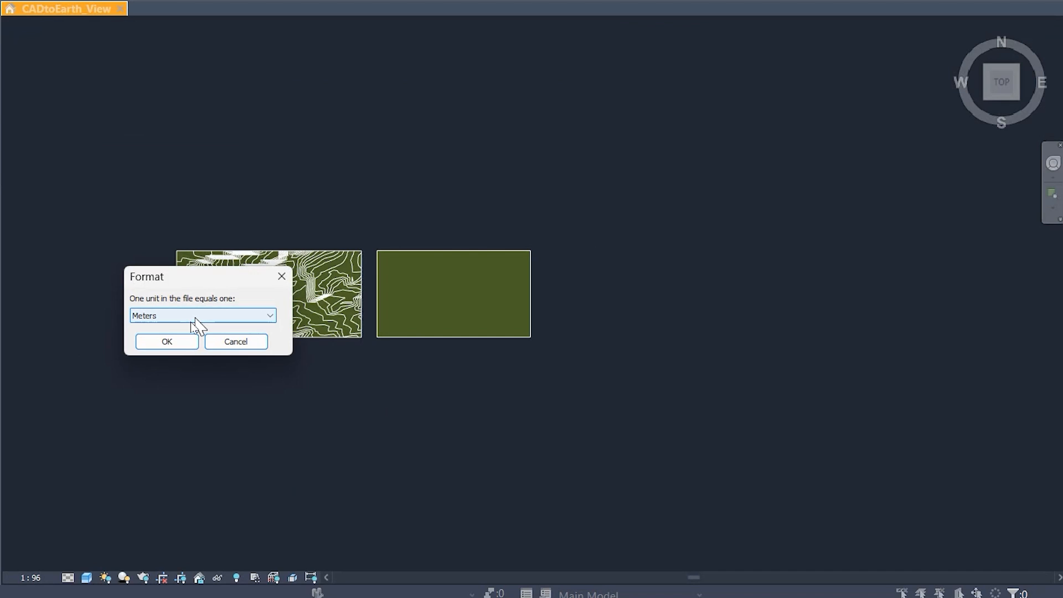
left_click(499, 308)
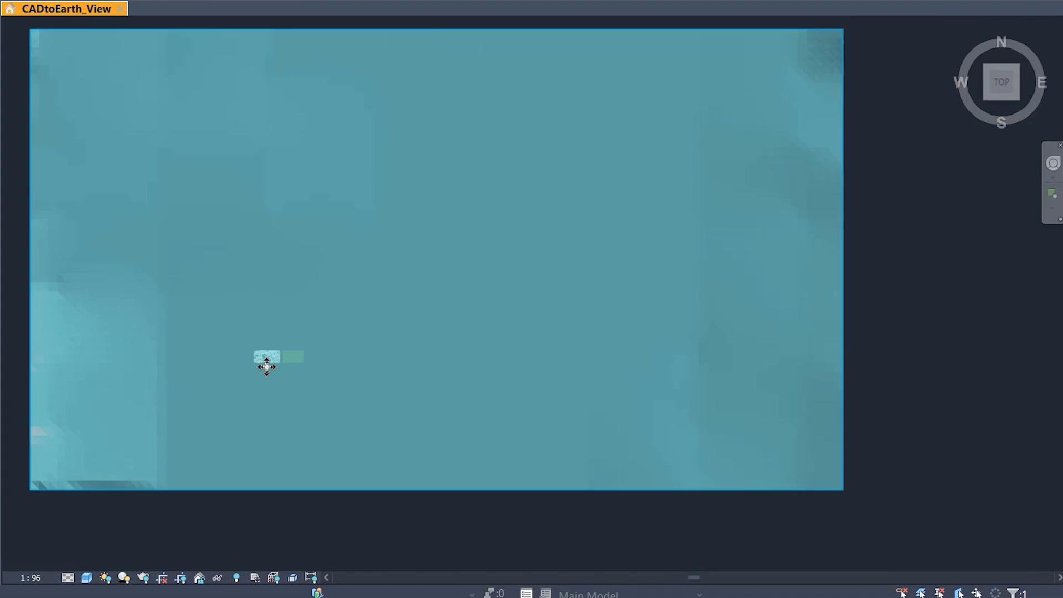
Step: Change the type of the toposolid created from the CSV points to Grass
scroll(268, 365, "down", 5)
left_click_drag(456, 360, 517, 357)
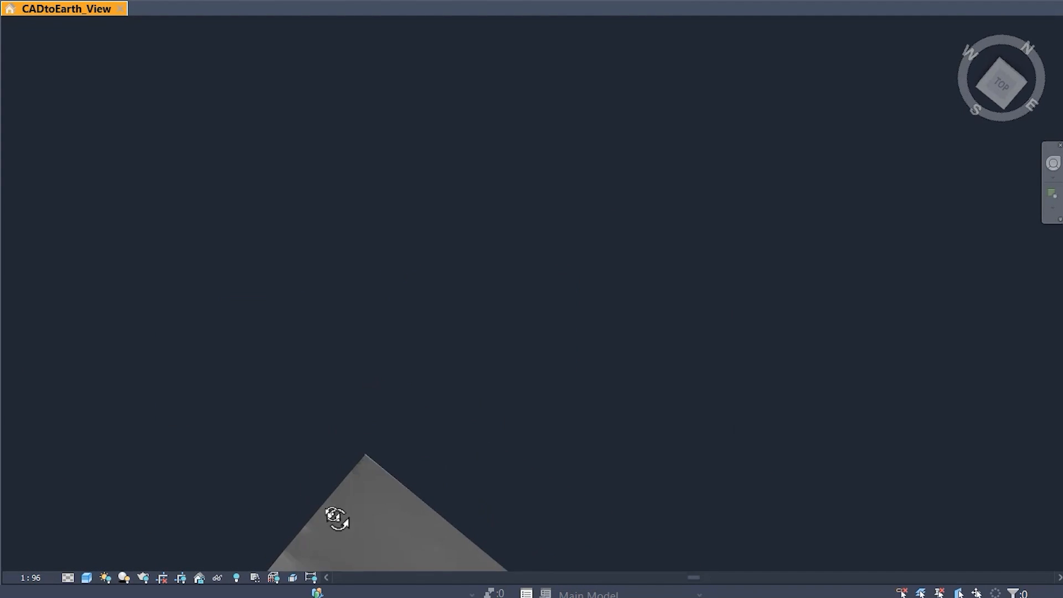
middle_click_drag(337, 519, 403, 190, "shift")
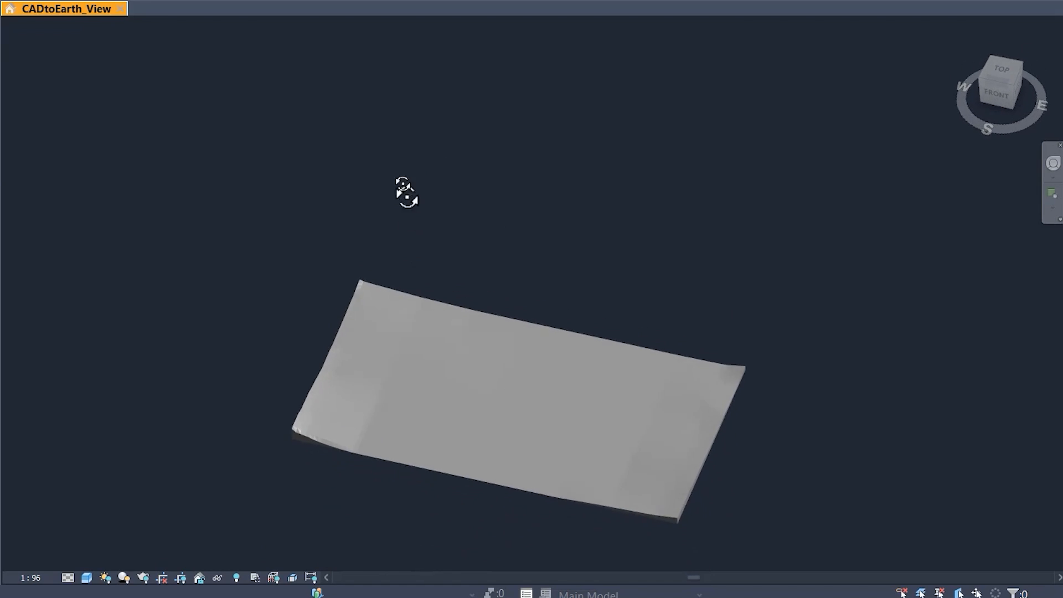
scroll(200, 443, "up", 6)
scroll(207, 425, "down", 6)
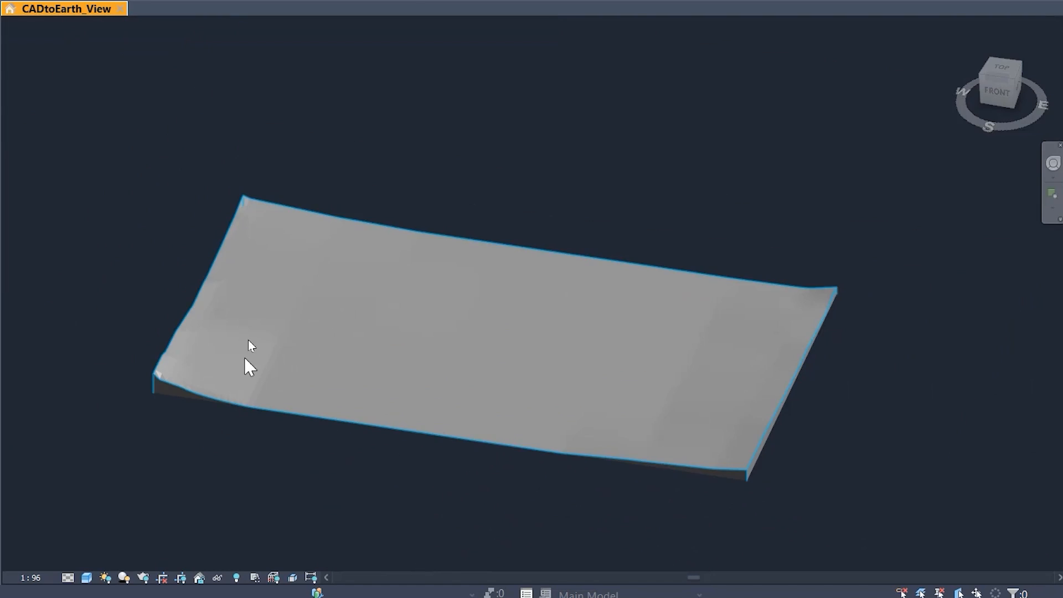
left_click(247, 346)
left_click(74, 153)
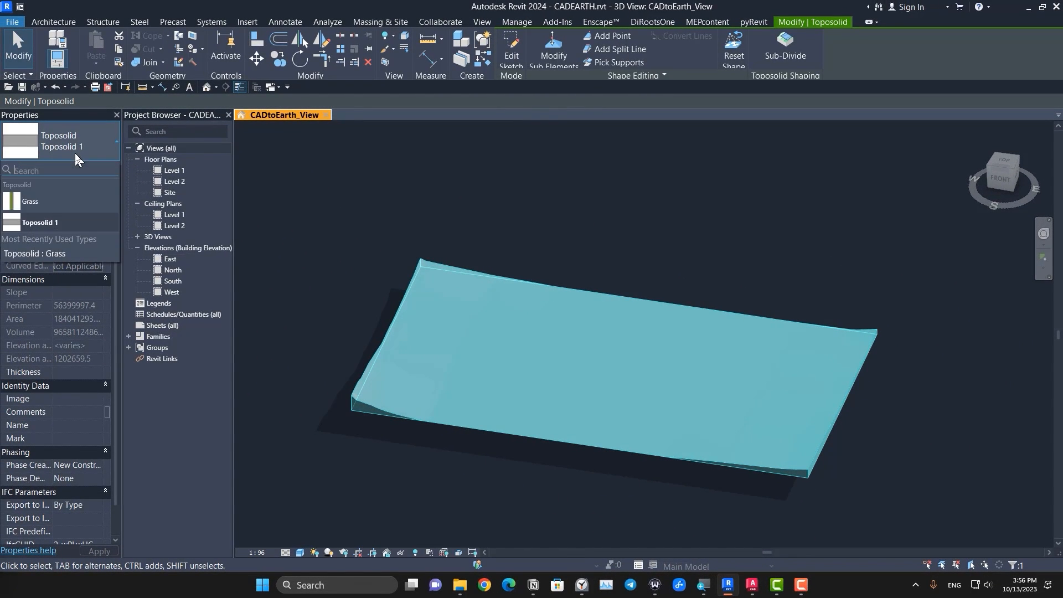
left_click(60, 200)
left_click(739, 487)
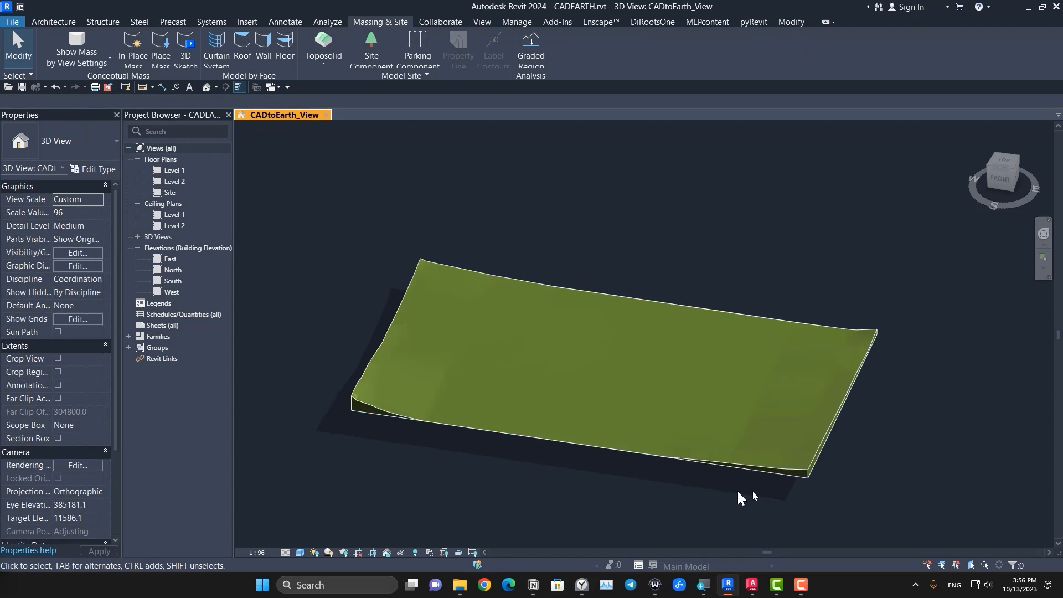
Step: Delete the large grass toposolid that was created from the CSV points
scroll(377, 374, "up", 6)
scroll(416, 460, "down", 7)
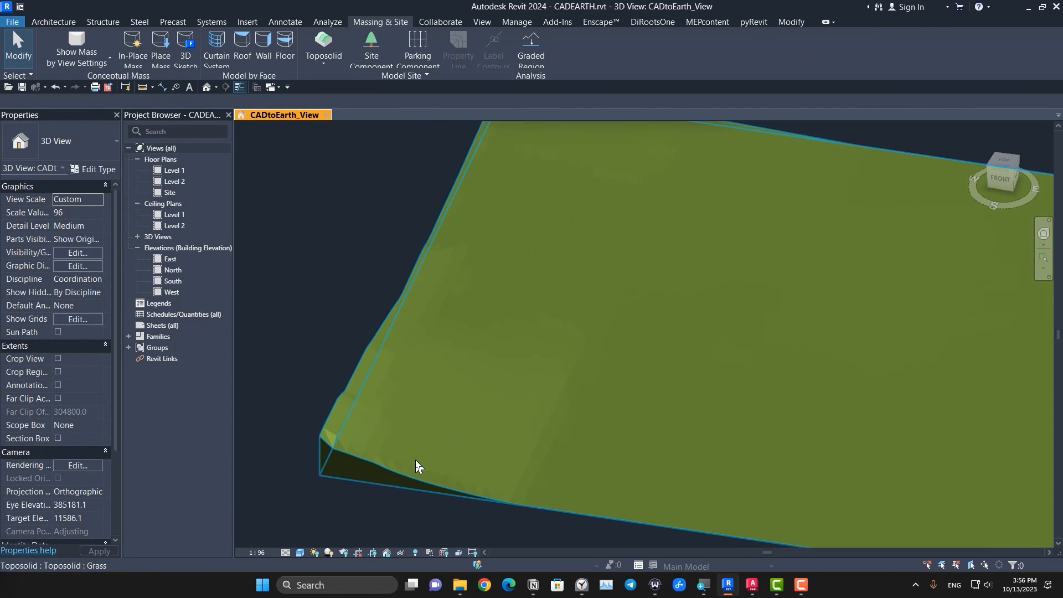
middle_click_drag(416, 460, 549, 434, "shift")
middle_click_drag(581, 362, 796, 548)
left_click(583, 360)
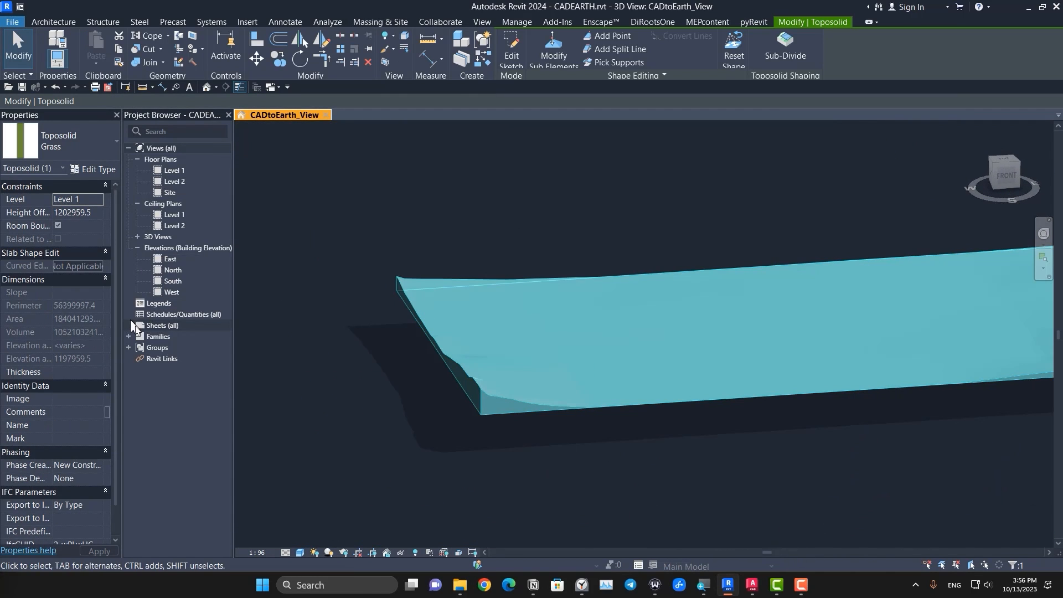
scroll(641, 311, "down", 3)
key("Delete")
middle_click(396, 355)
middle_click(396, 355)
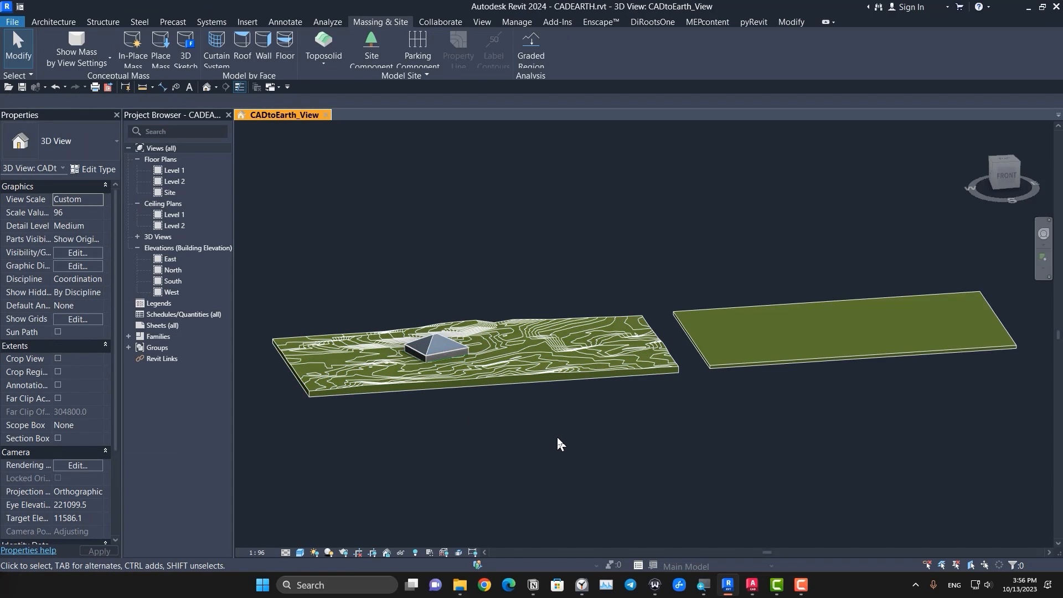
Step: Import the CAD file c03-topo-from-google.dwg at Level 1 with Black and White colors and without correcting lines slightly off axis
middle_click_drag(558, 442, 631, 375, "shift")
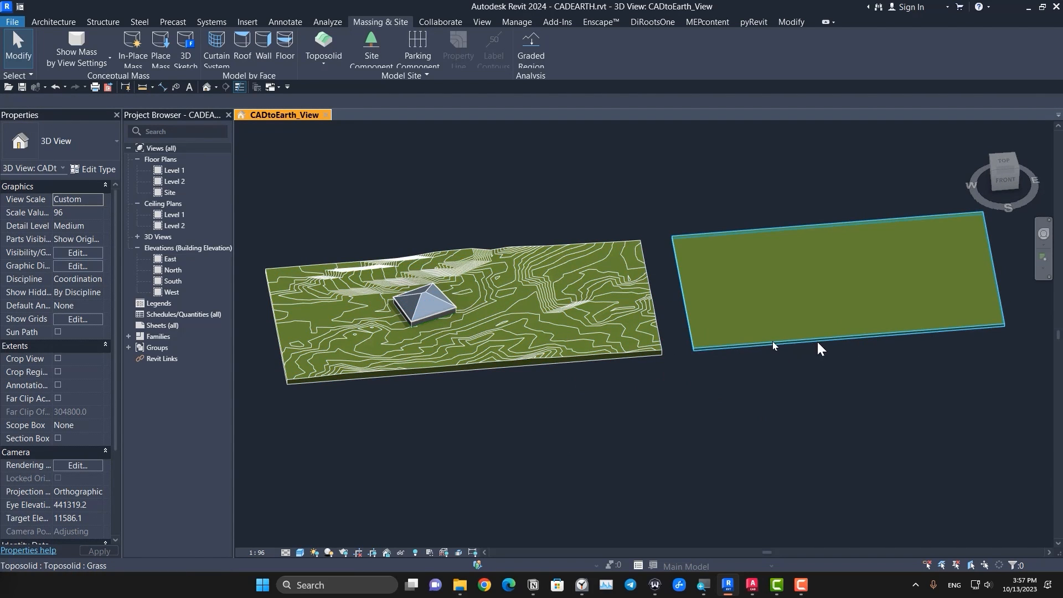
scroll(750, 356, "down", 5)
left_click(995, 164)
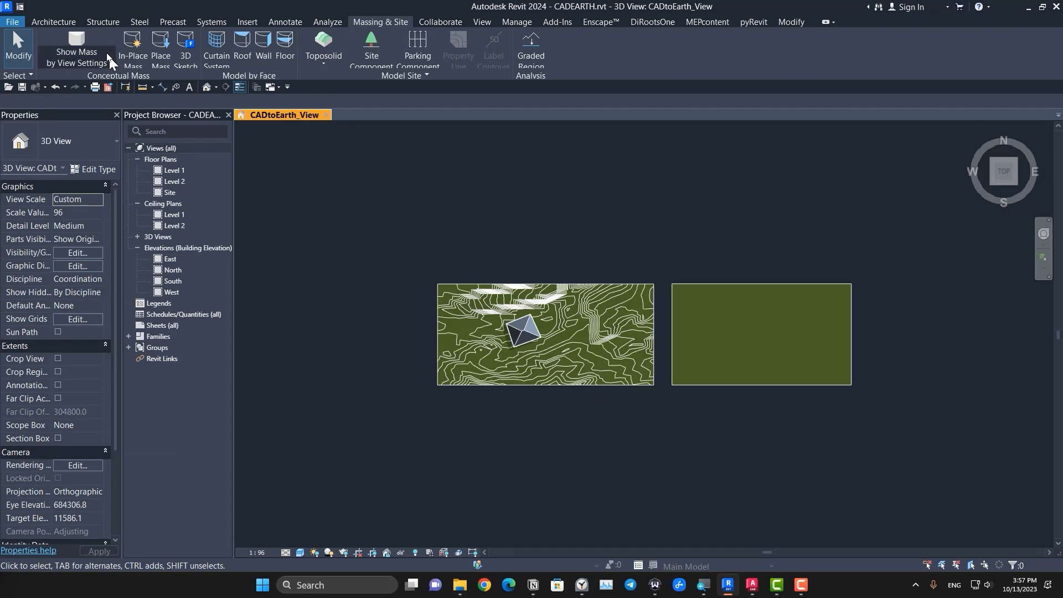
left_click(255, 23)
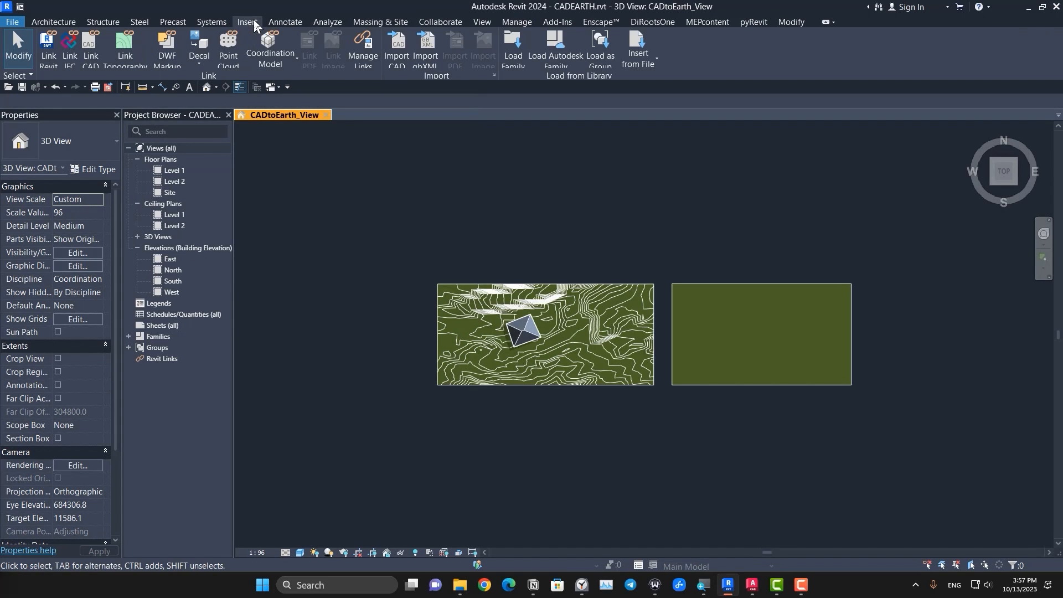
left_click(397, 51)
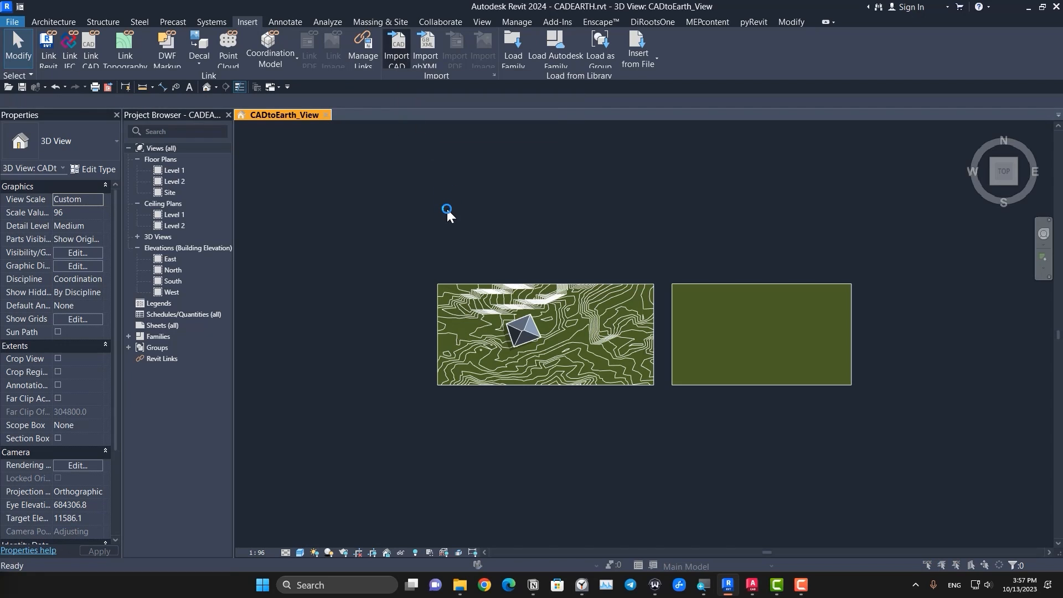
left_click(456, 197)
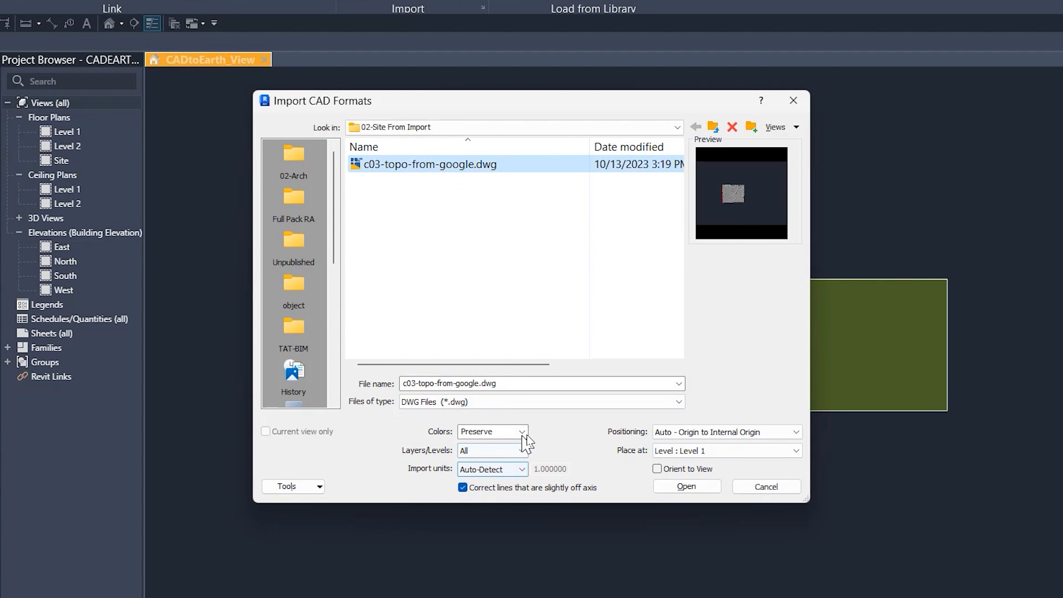
left_click(463, 434)
left_click(507, 470)
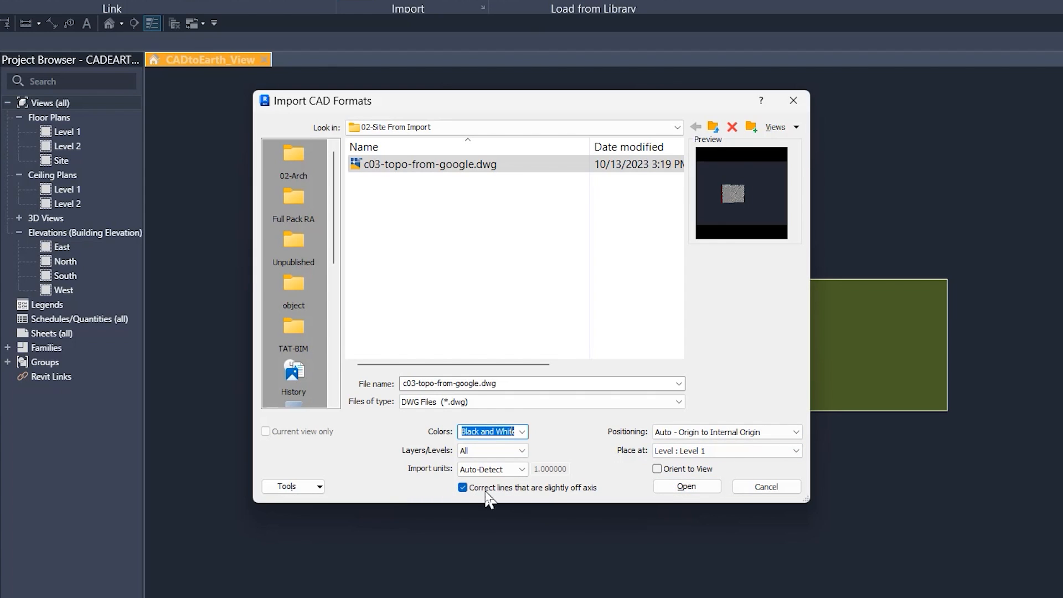
left_click(463, 488)
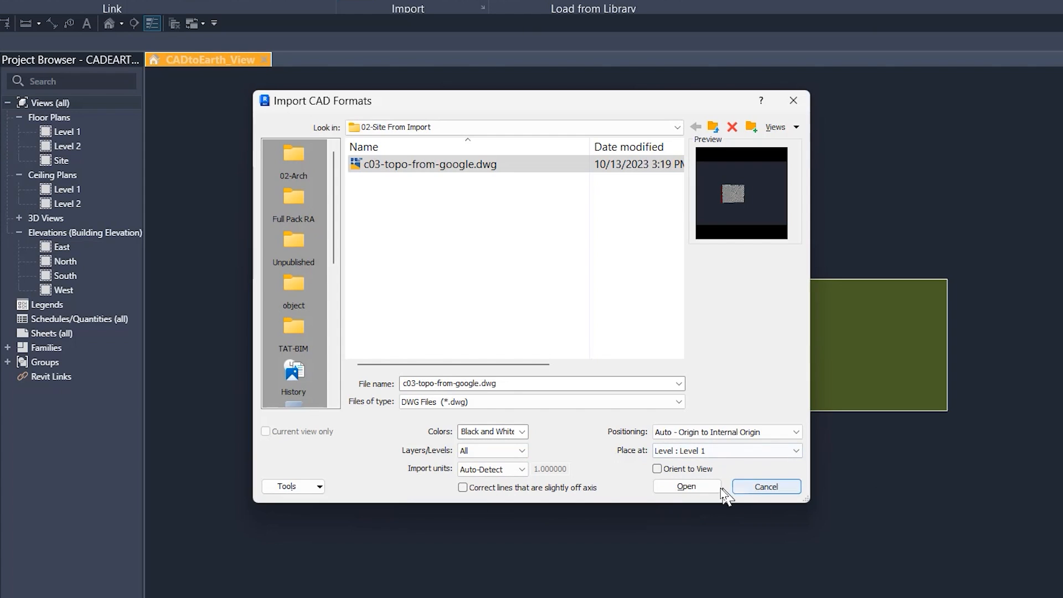
left_click(700, 490)
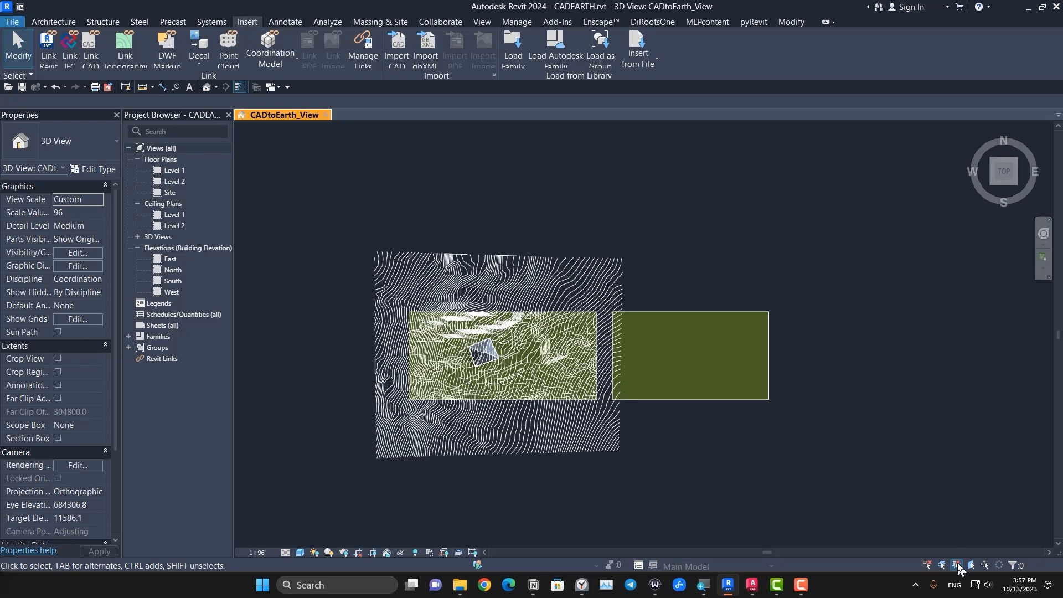
Step: Move the imported contour drawing west of the two existing toposolids so that it no longer overlaps them
scroll(551, 299, "down", 3)
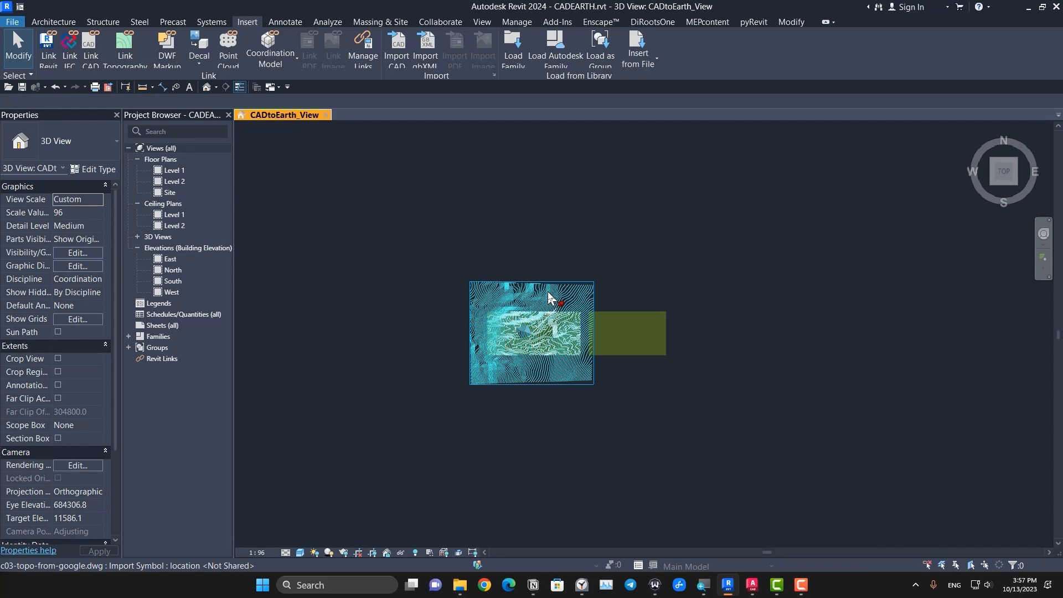
left_click(549, 298)
left_click_drag(541, 296, 379, 298)
left_click(462, 379)
scroll(340, 393, "up", 3)
middle_click_drag(423, 402, 525, 471)
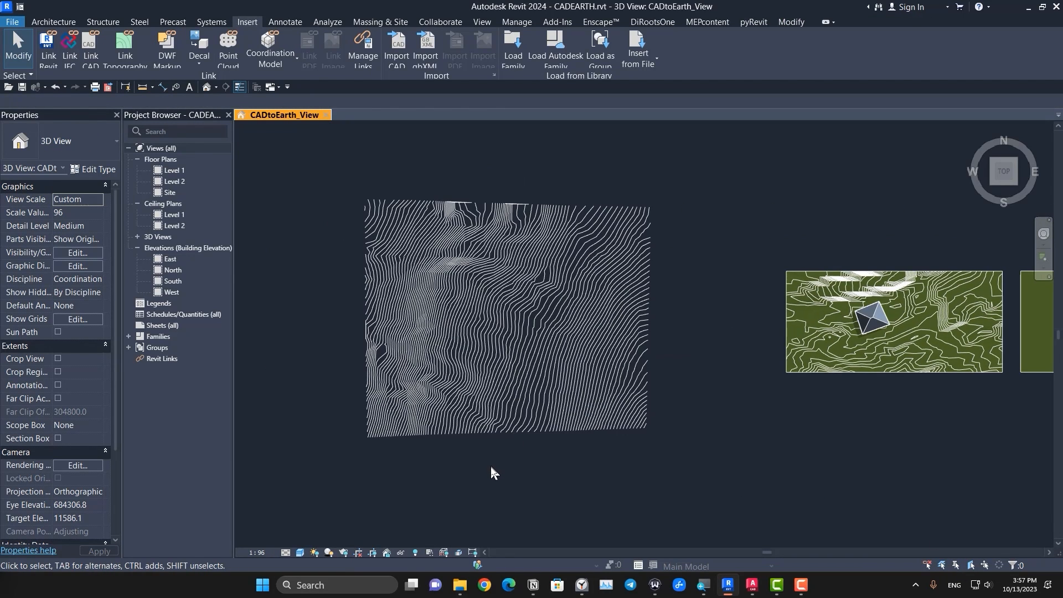
Step: Create a toposolid from the imported CAD contours, adding points from all of the drawing's layers
left_click(384, 26)
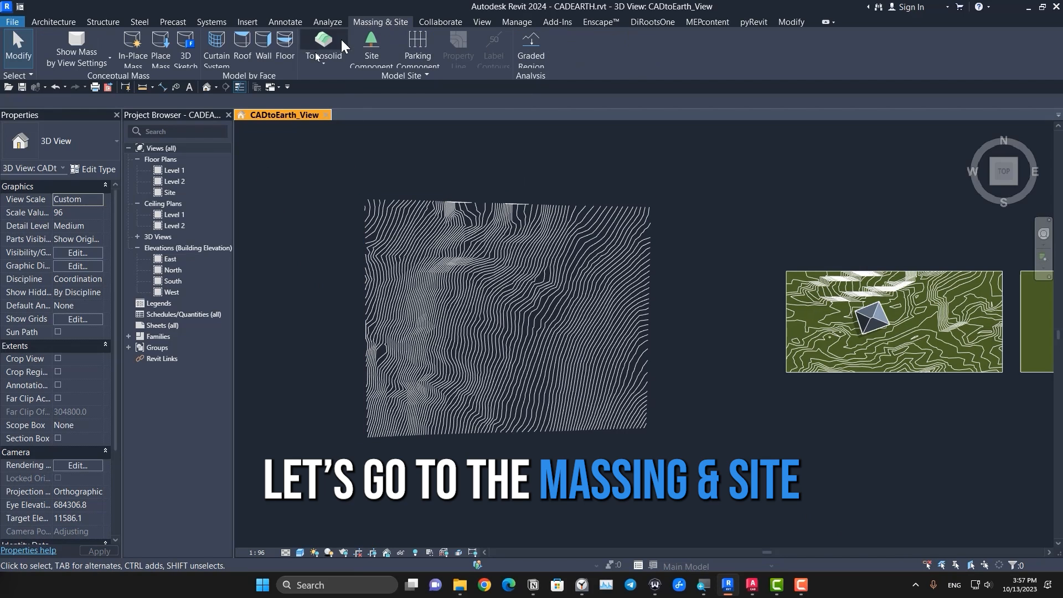
left_click(326, 63)
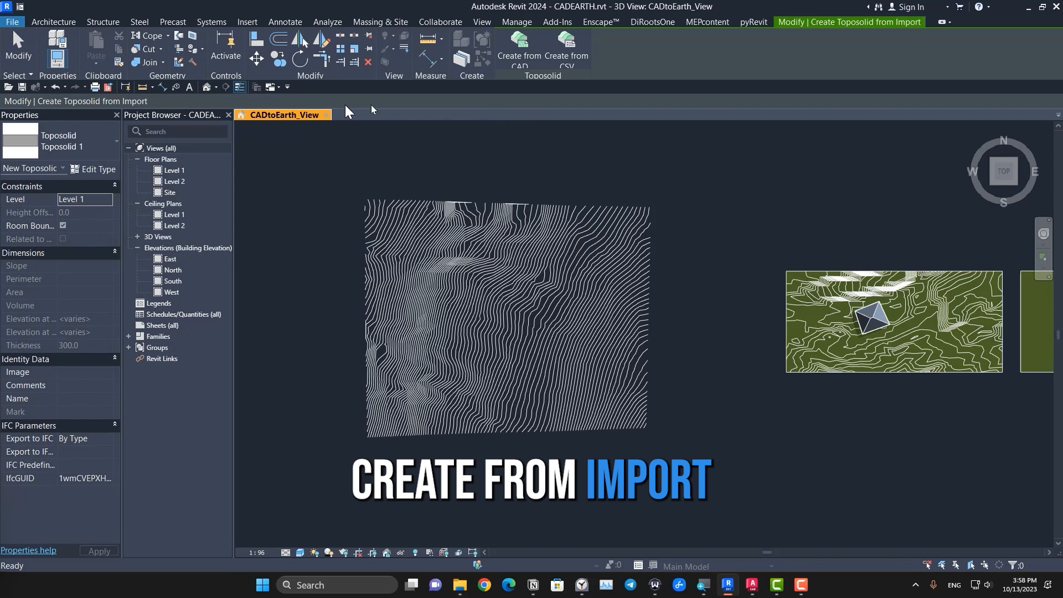
left_click(532, 42)
left_click(552, 266)
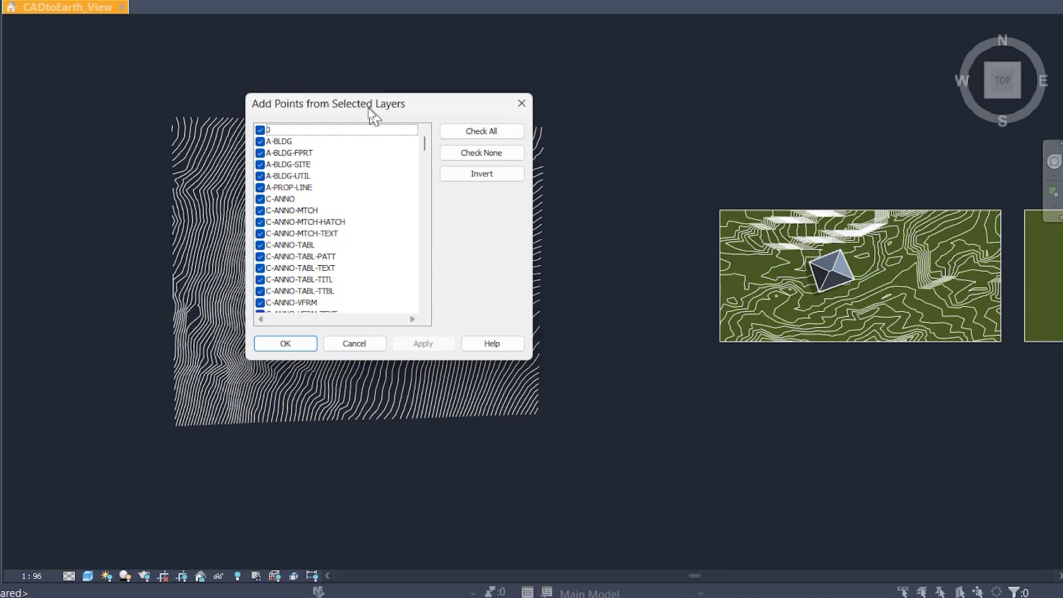
left_click_drag(520, 195, 448, 314)
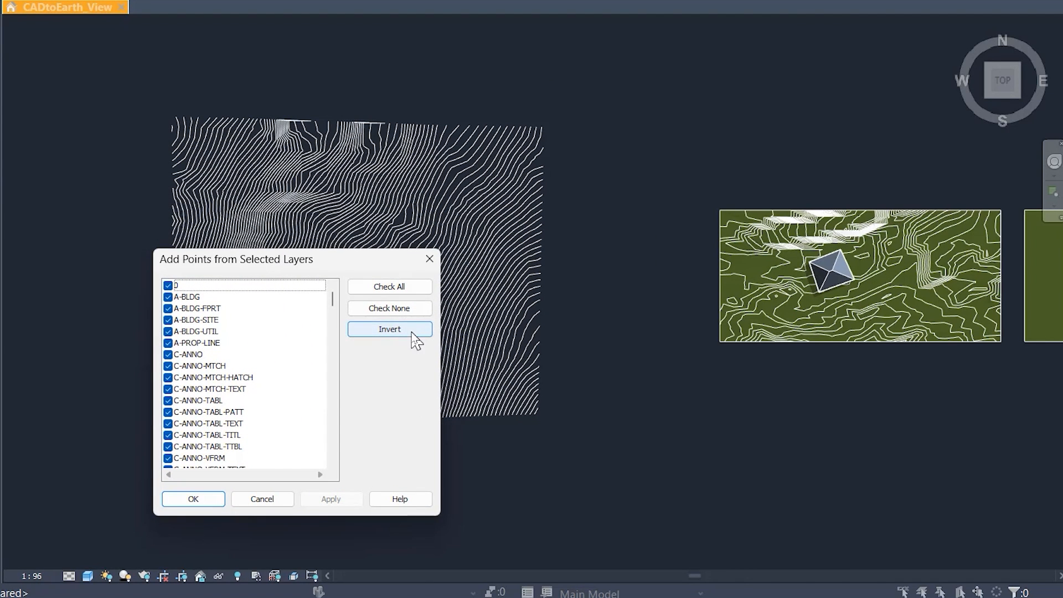
left_click(376, 330)
left_click(169, 320)
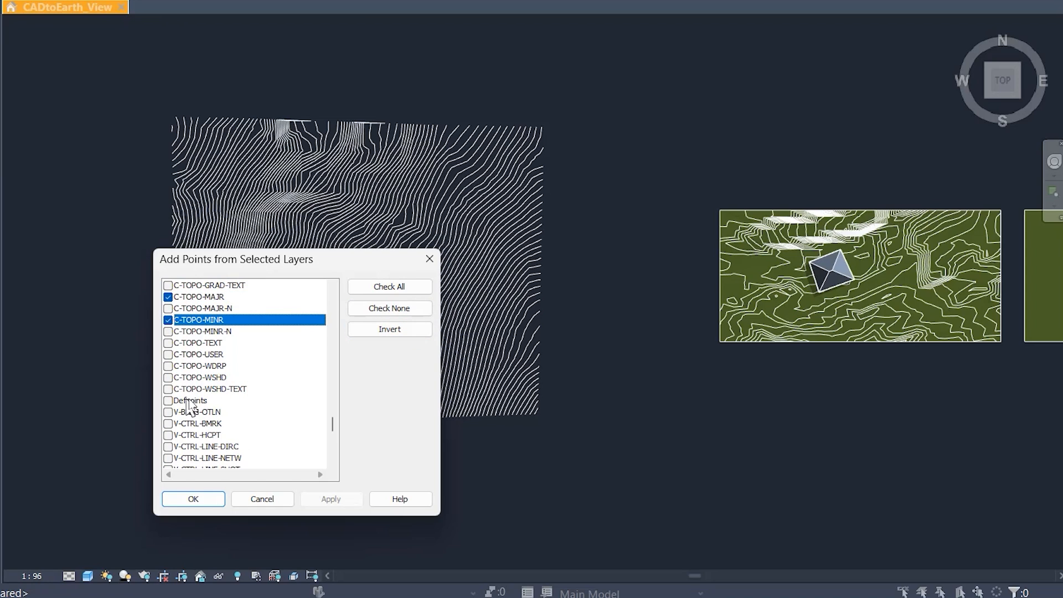
left_click(376, 287)
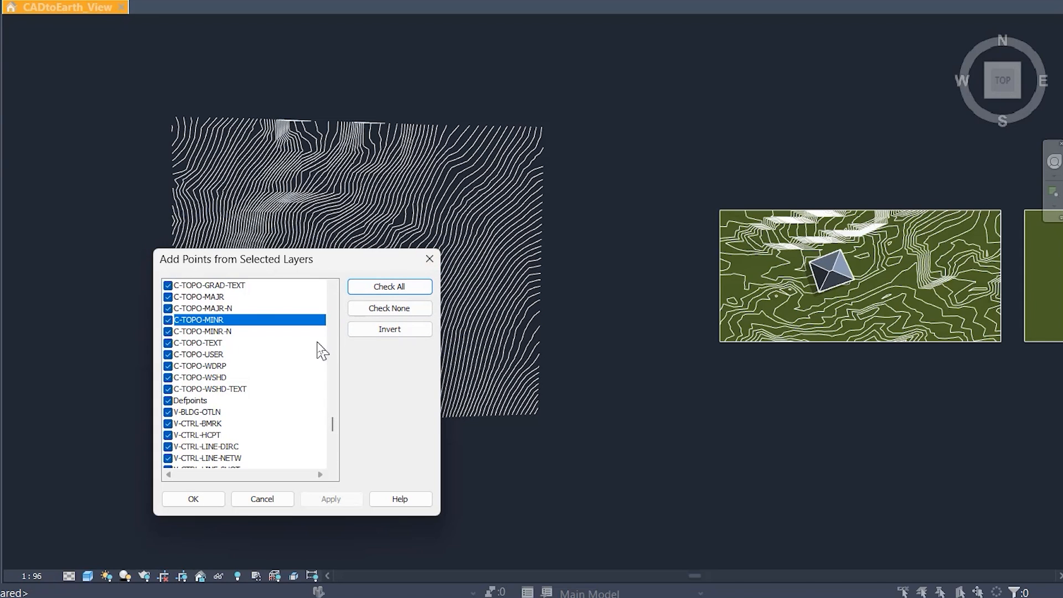
left_click(189, 499)
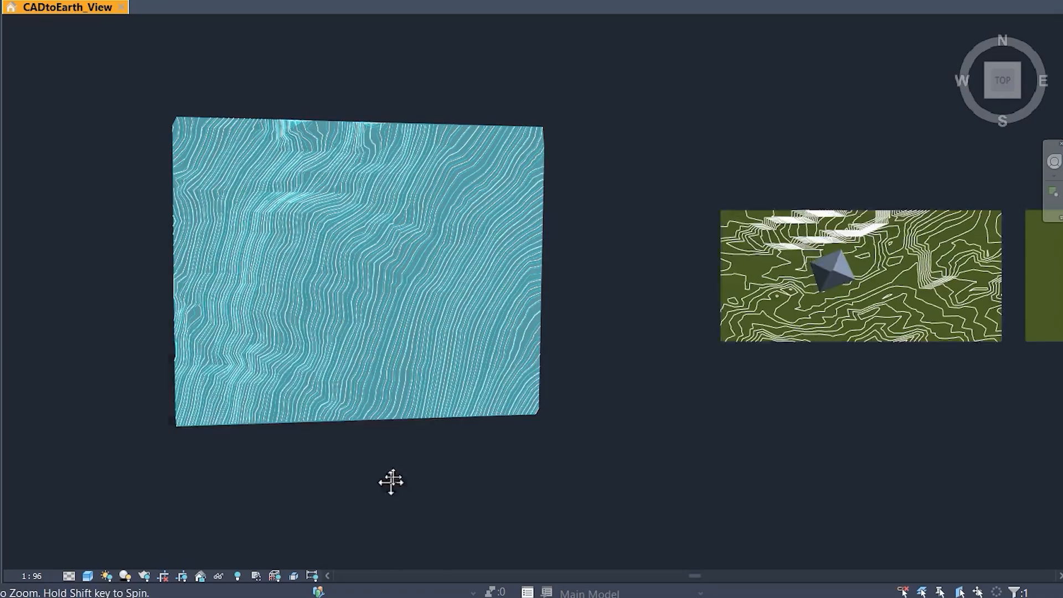
Step: Change the type of the toposolid made from the CAD contours to Grass
middle_click_drag(391, 482, 488, 227)
left_click(492, 408)
scroll(295, 338, "up", 3)
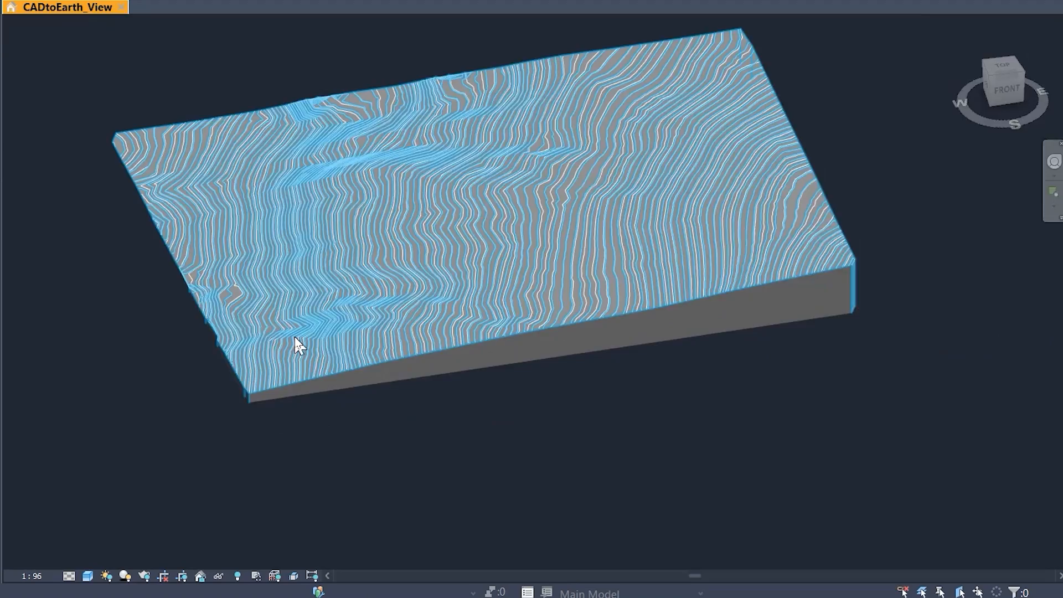
scroll(355, 370, "up", 3)
scroll(503, 458, "down", 6)
middle_click_drag(600, 481, 496, 483)
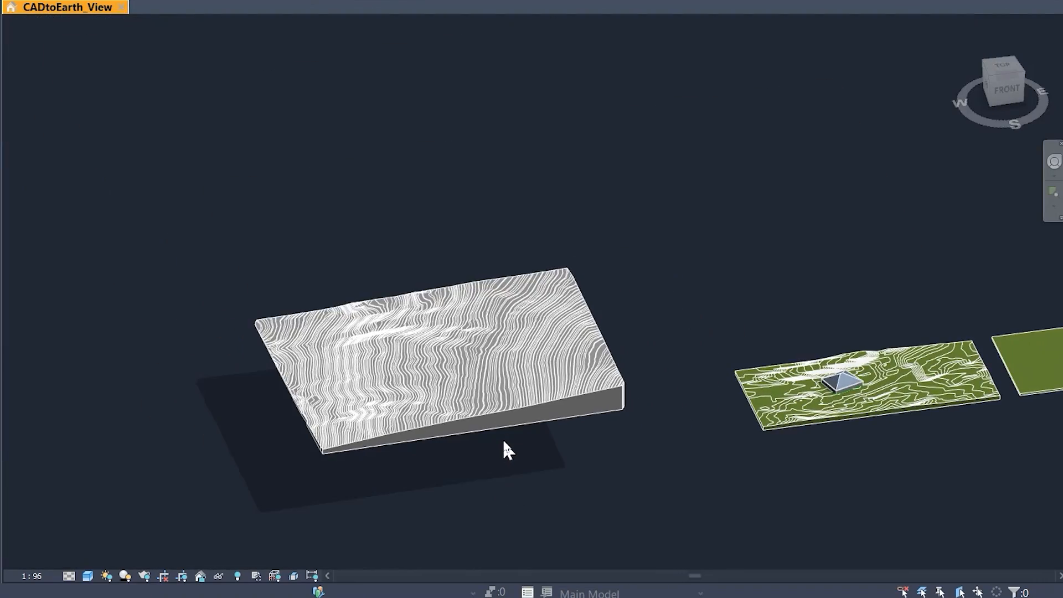
left_click(500, 437)
left_click(74, 150)
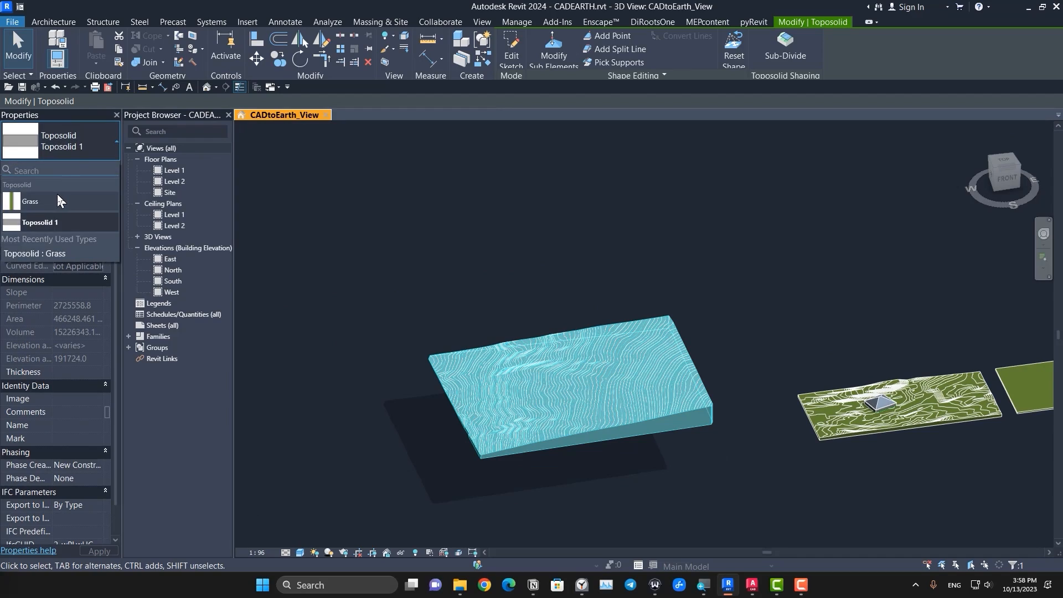
left_click(58, 195)
left_click(574, 472)
Step: Examine the grass contour toposolid in 3D and from above, alongside the two smaller toposolids to the east
scroll(582, 470, "up", 5)
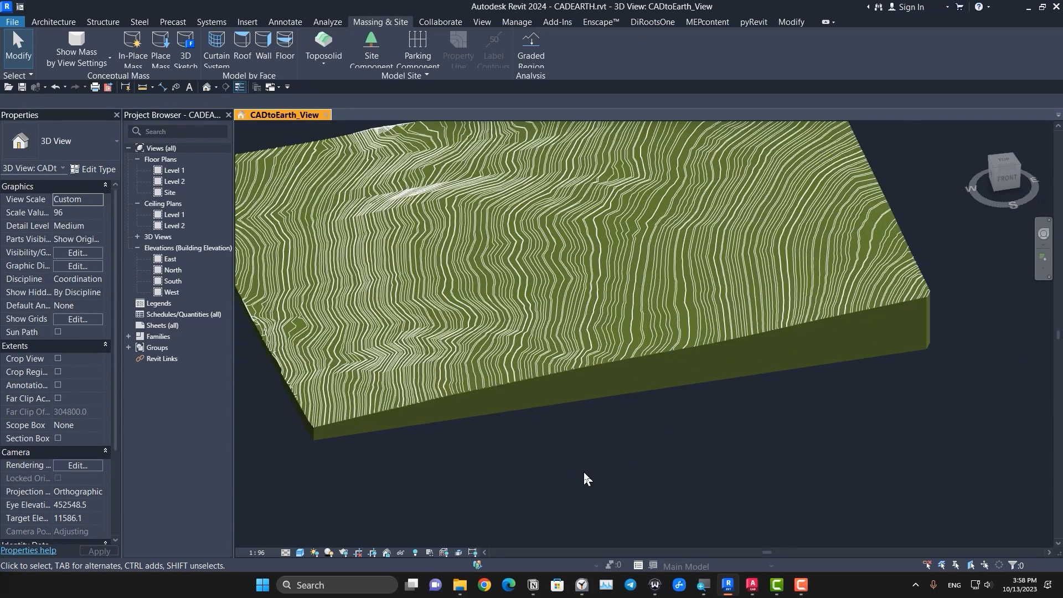
scroll(567, 442, "down", 3)
scroll(566, 443, "down", 4)
middle_click_drag(654, 456, 471, 435)
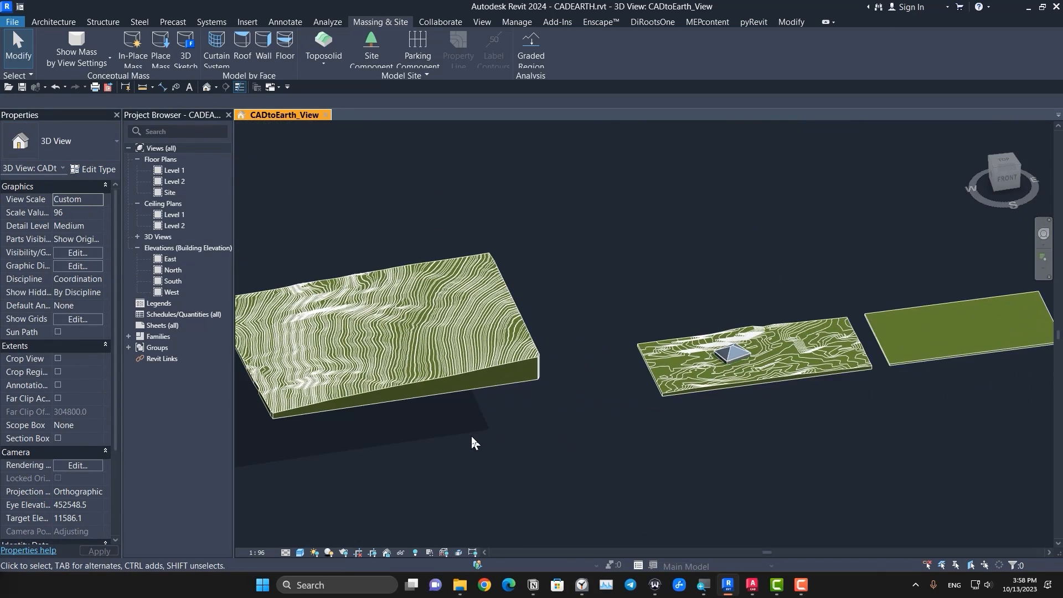
middle_click_drag(347, 409, 529, 452)
scroll(620, 455, "down", 1)
middle_click_drag(621, 455, 521, 397)
left_click(1004, 162)
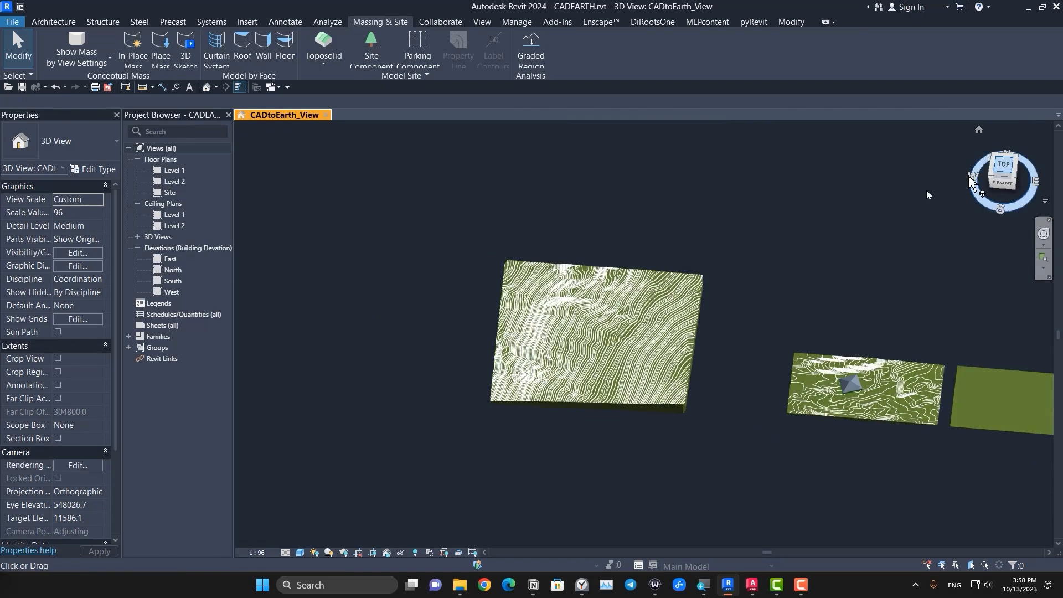
scroll(509, 315, "up", 3)
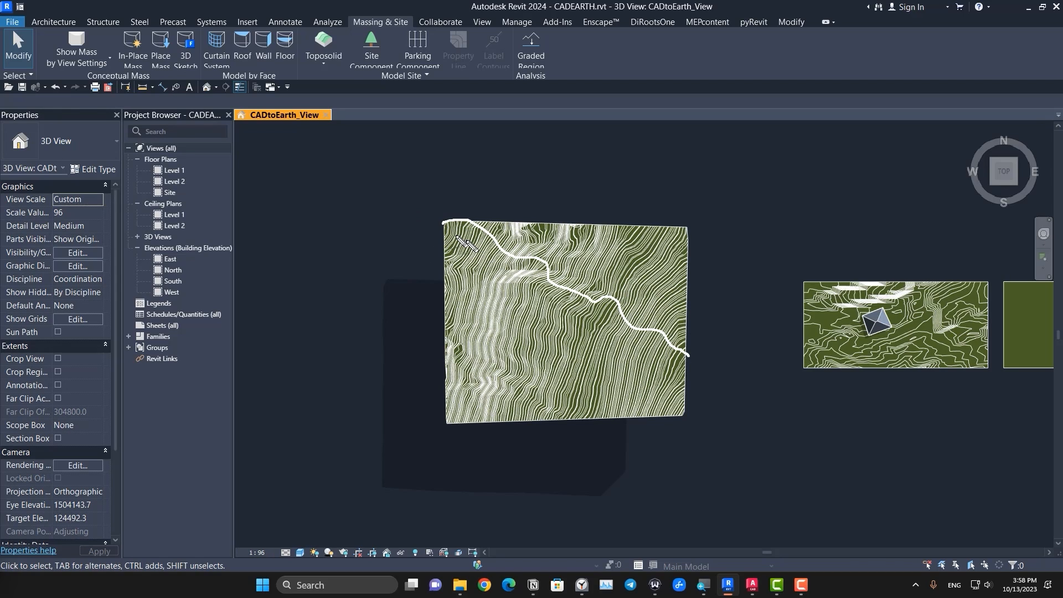
left_click_drag(443, 221, 693, 342)
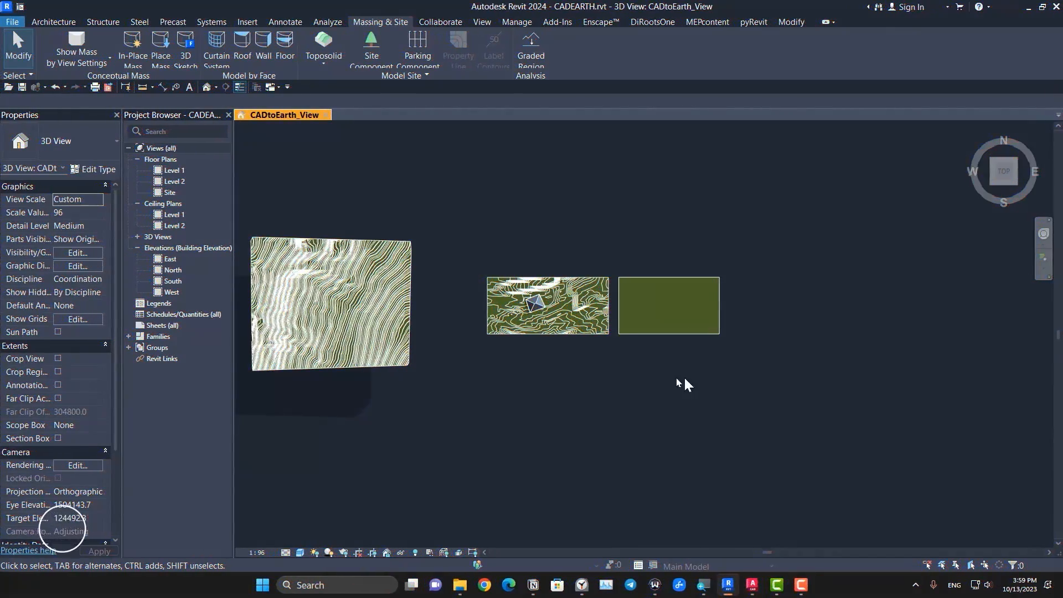
mouse_move(681, 379)
middle_mouse_down()
mouse_move(546, 377)
mouse_move(460, 334)
middle_mouse_up()
left_click(510, 339)
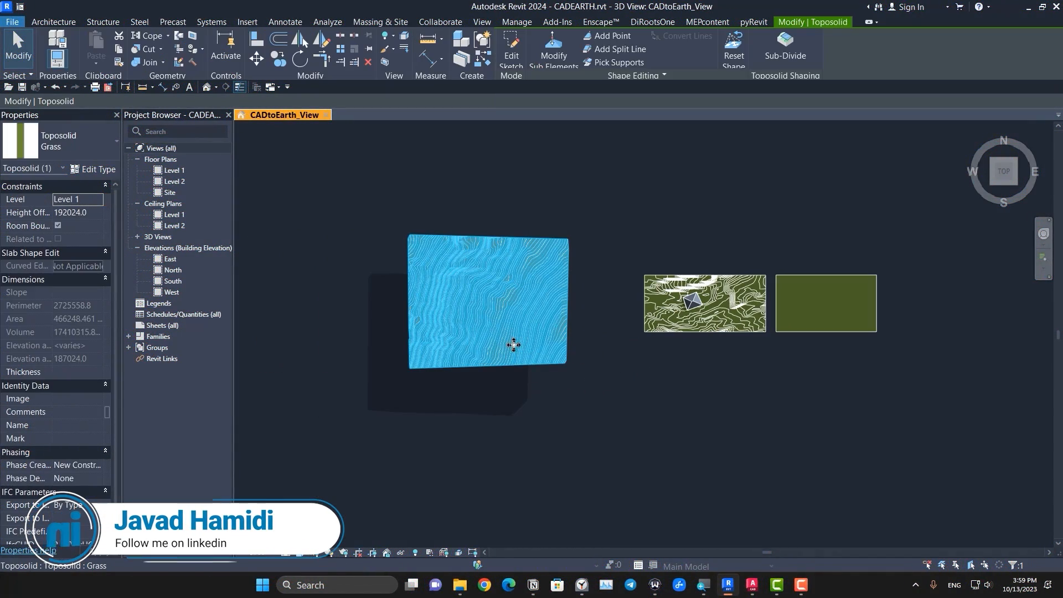
key("Escape")
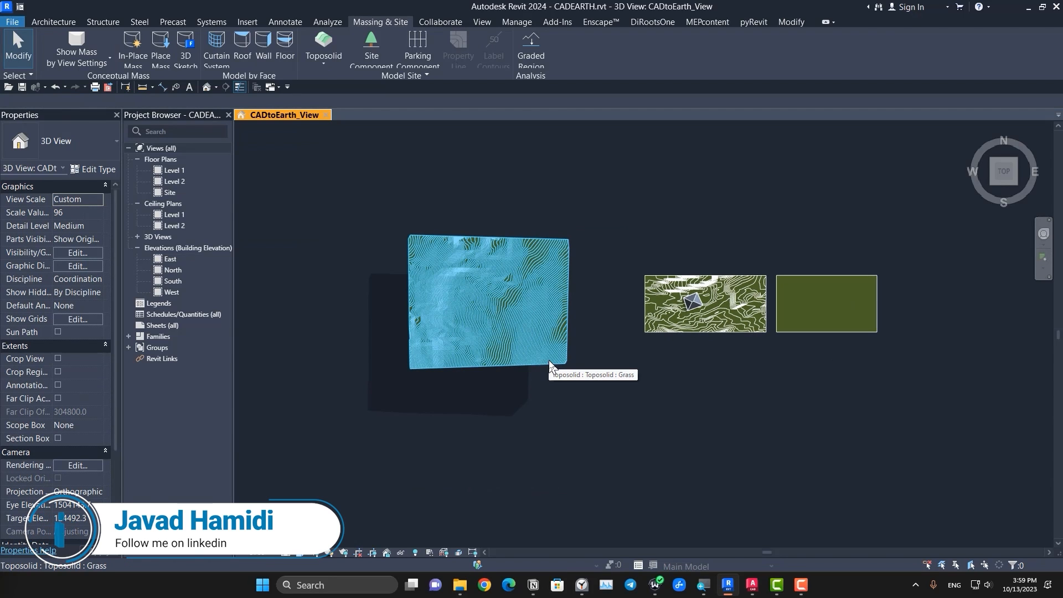
middle_click_drag(764, 439, 710, 439)
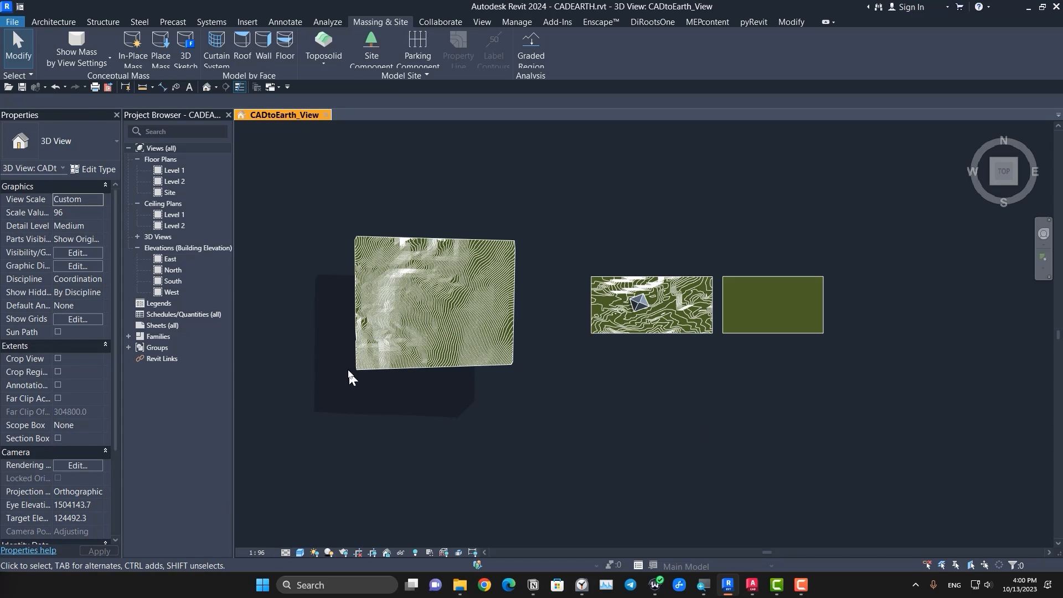
Step: Add a north-south split line about 271000 mm long across the flat toposolid, near its west end
scroll(720, 366, "up", 3)
middle_click_drag(779, 370, 518, 273)
scroll(518, 352, "up", 4)
left_click(512, 338)
scroll(511, 337, "down", 4)
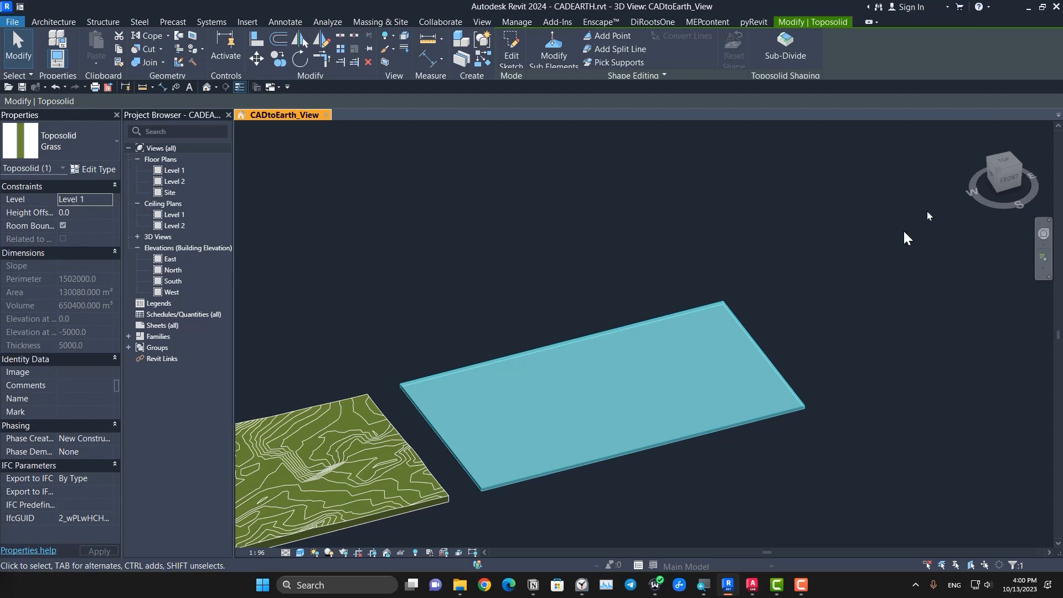
left_click(1003, 161)
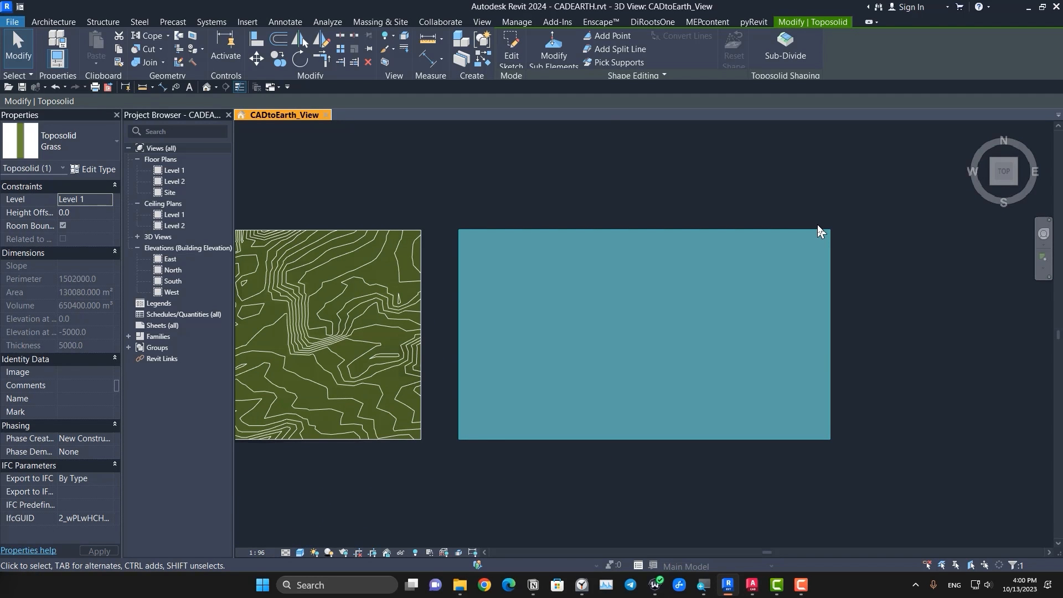
left_click(610, 49)
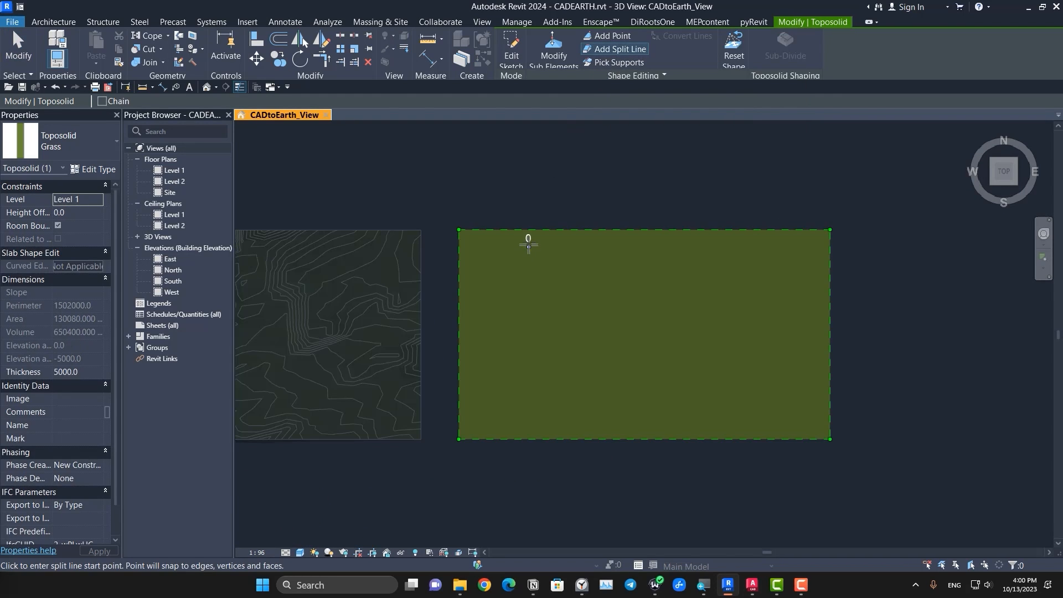
left_click(515, 229)
left_click(515, 439)
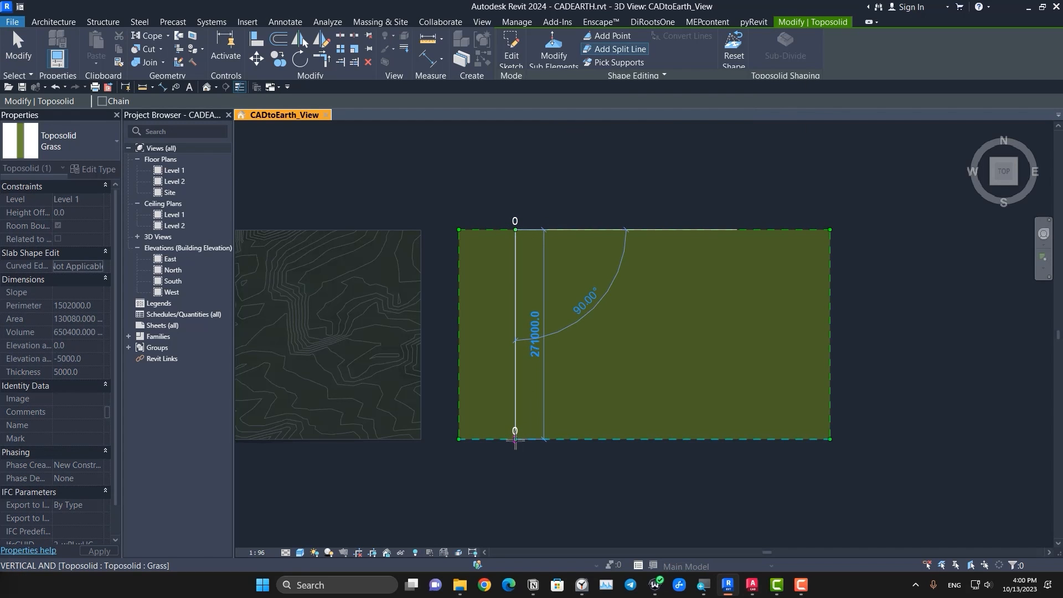
key("Escape")
key("Escape")
Step: Set the split line's elevation to 2000 mm, and raise it freehand to about 29000 mm
middle_click_drag(603, 504, 549, 304, "shift")
left_click(550, 304)
scroll(549, 305, "up", 3)
left_click(570, 54)
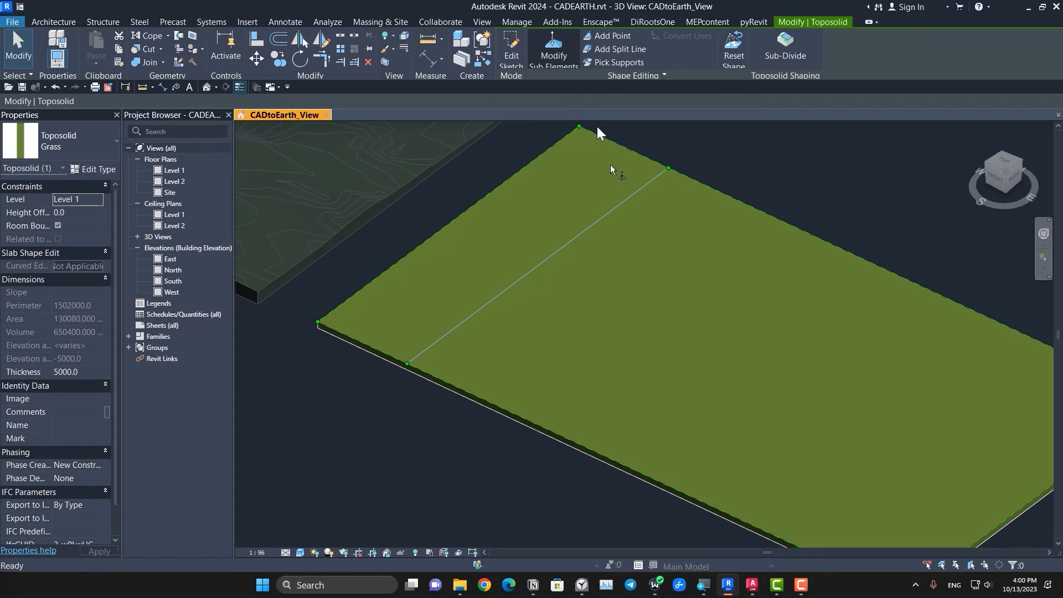
left_click(913, 43)
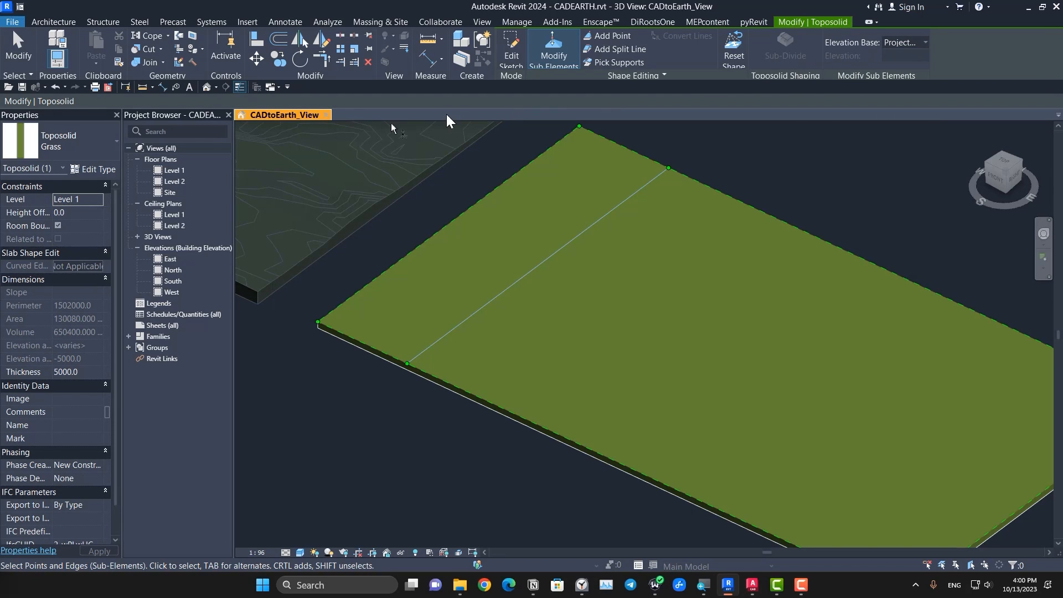
left_click(533, 270)
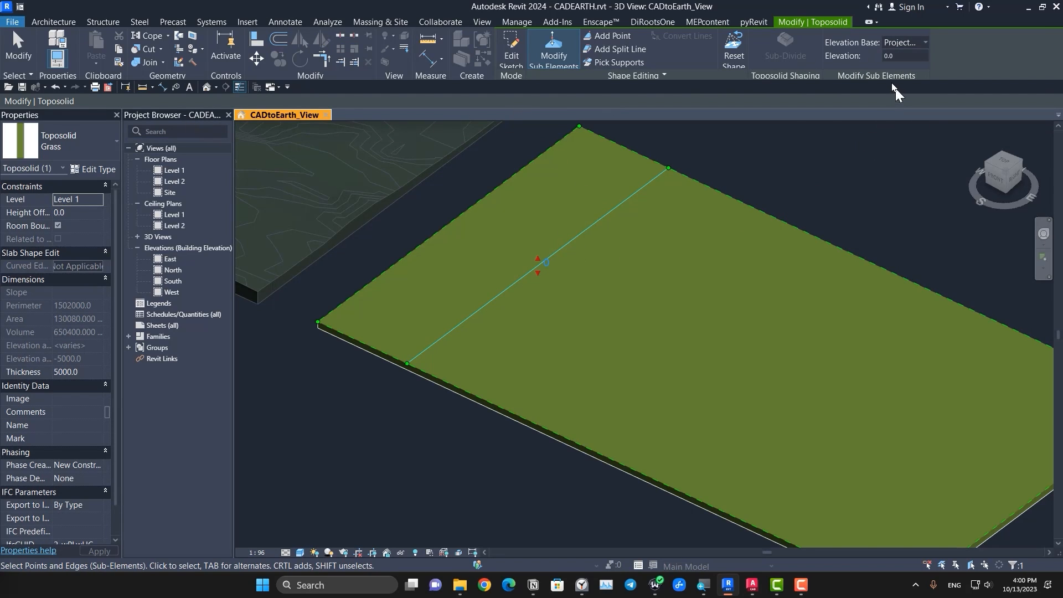
left_click(547, 261)
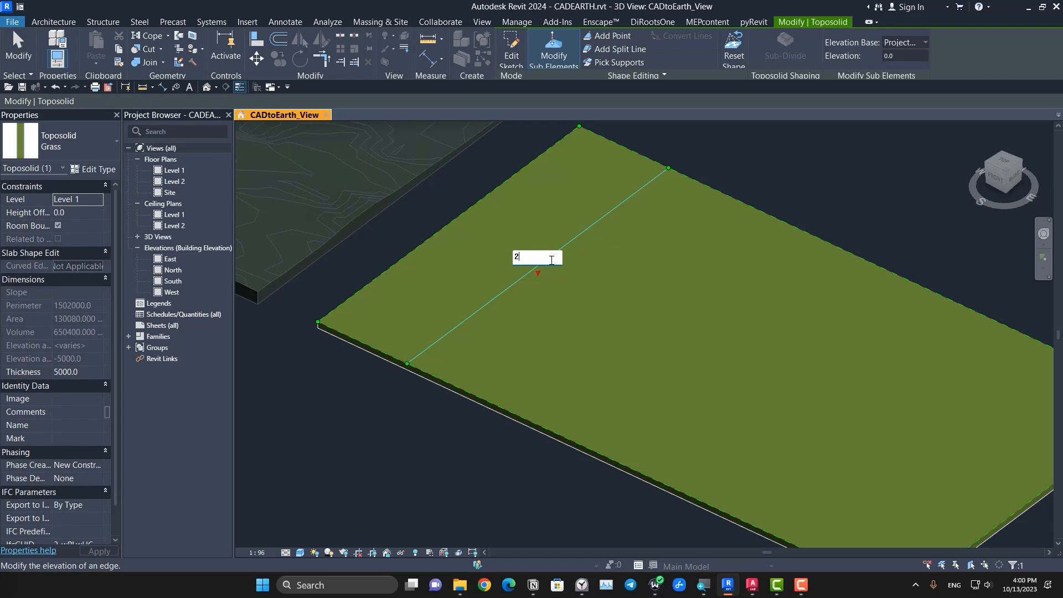
type("2000")
key("Return")
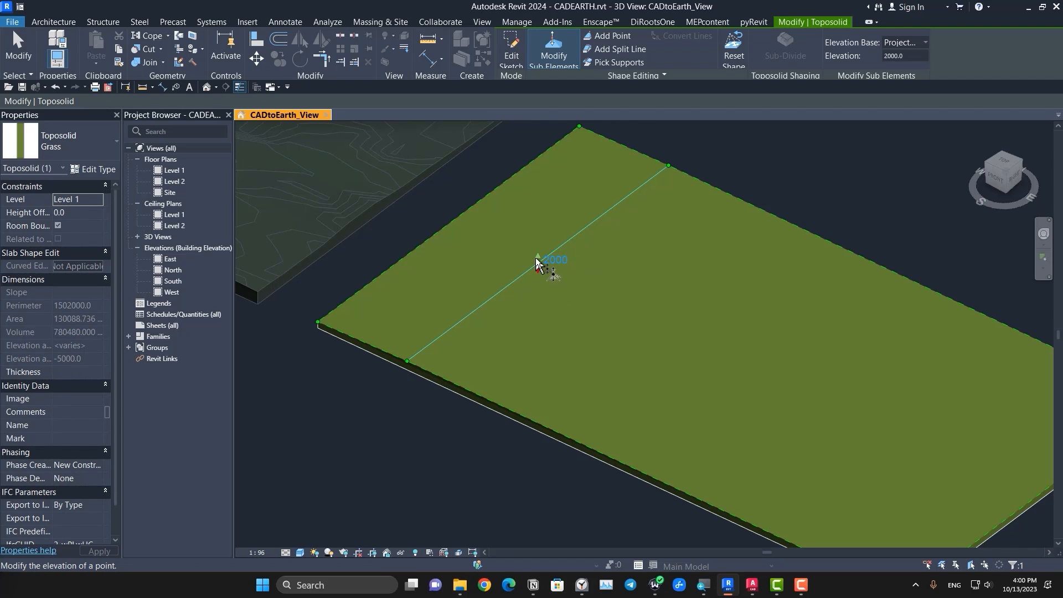
left_click_drag(537, 259, 535, 227)
Step: Add shape points at absolute elevation 3000 near both ends of the split line, undoing and re-placing the northern one
middle_click_drag(510, 461, 432, 439, "shift")
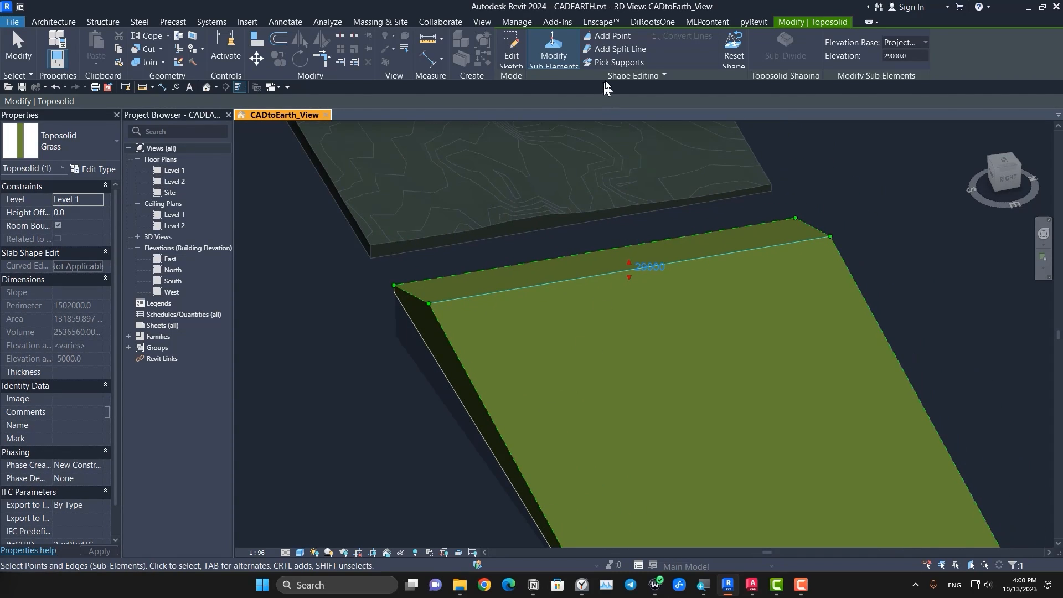
left_click(609, 36)
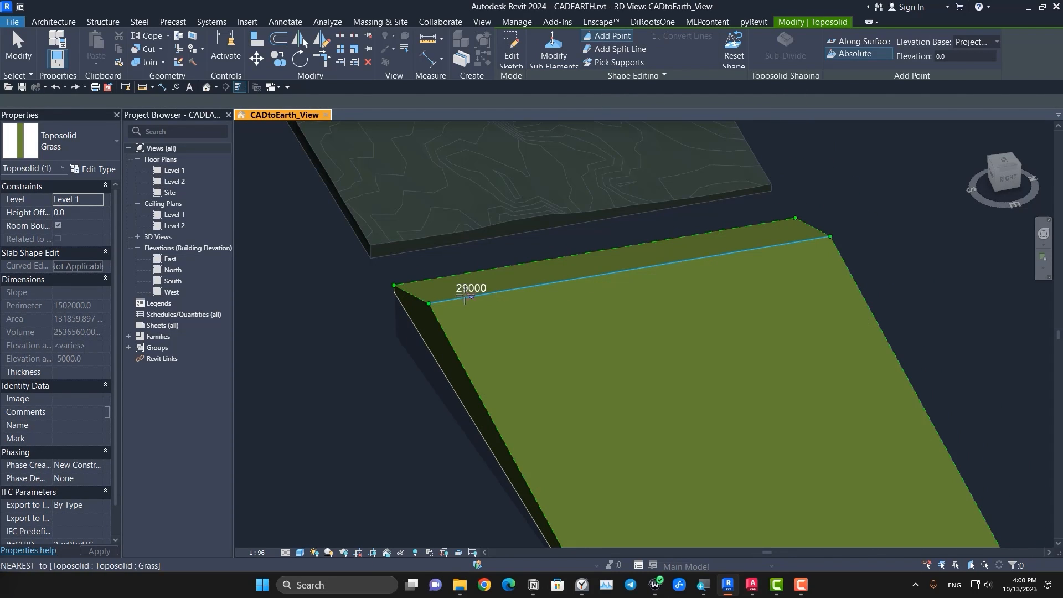
middle_click_drag(537, 319, 486, 345)
left_click_drag(973, 56, 887, 55)
type("3")
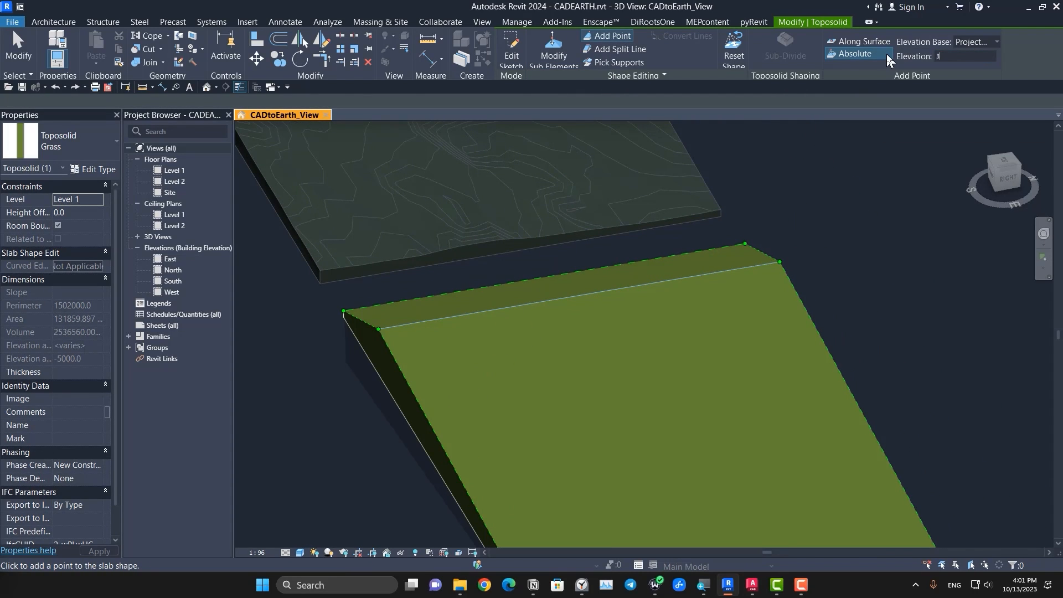
type("000")
key("Return")
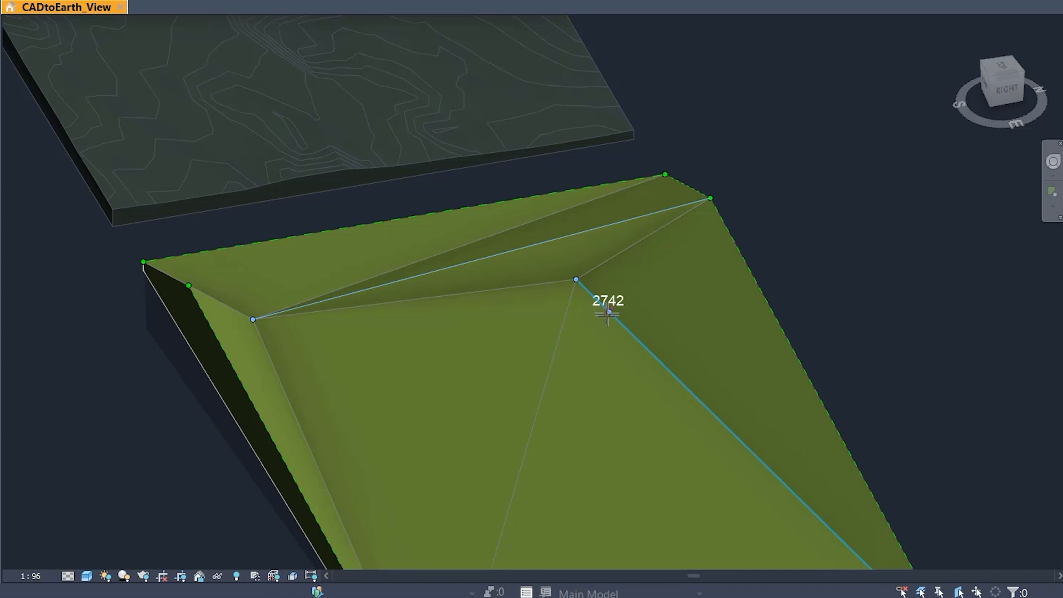
key("ctrl+z")
left_click(569, 238)
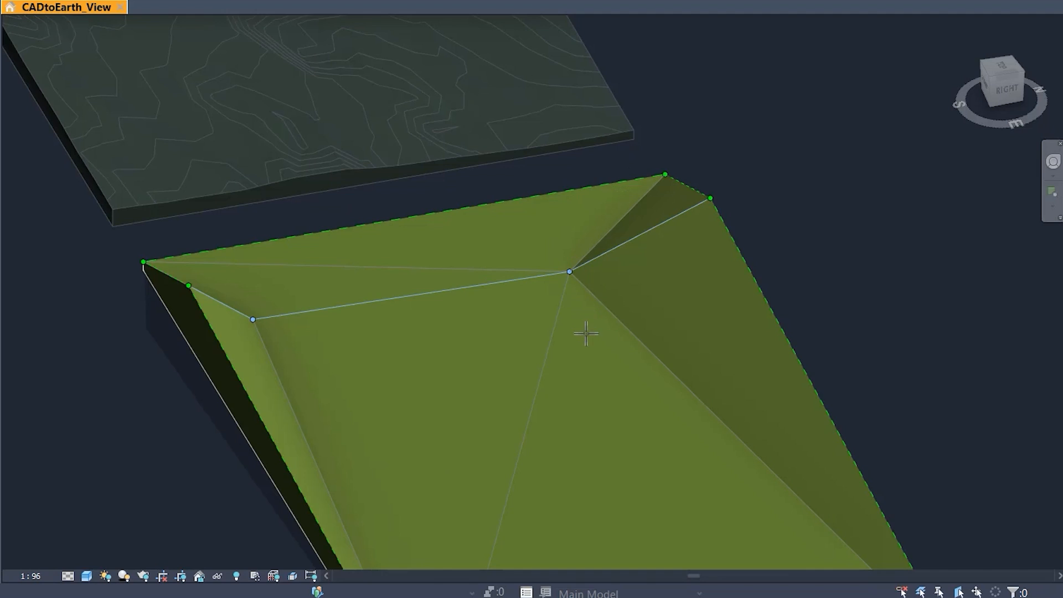
Step: Add five more 3000 mm elevation points from the middle of the toposolid up to its north side by the split line
scroll(586, 333, "down", 5)
middle_click_drag(636, 457, 534, 398, "shift")
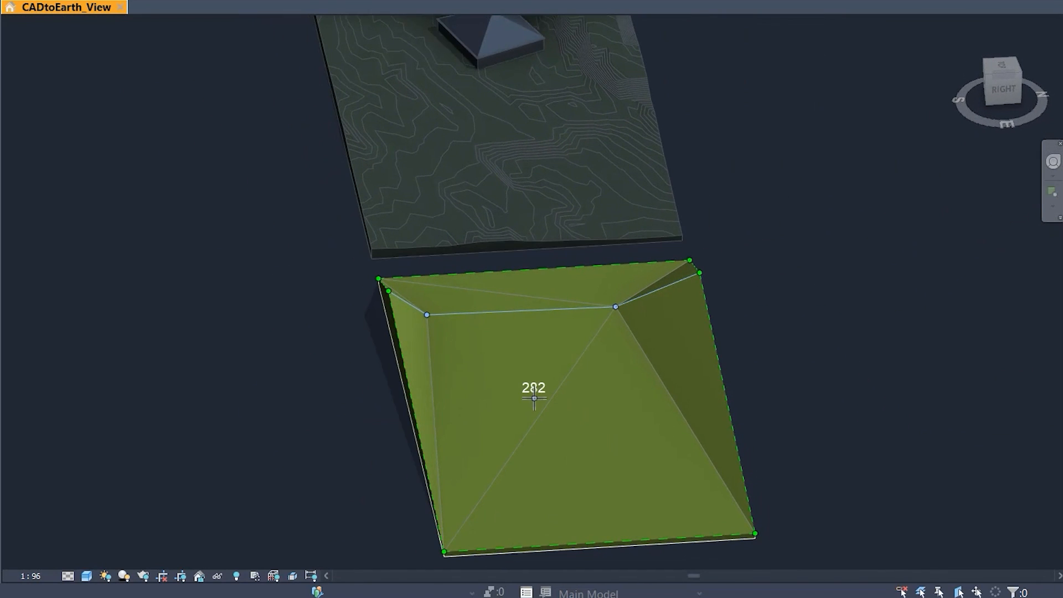
left_click(574, 454)
left_click(649, 403)
left_click(665, 354)
left_click(667, 327)
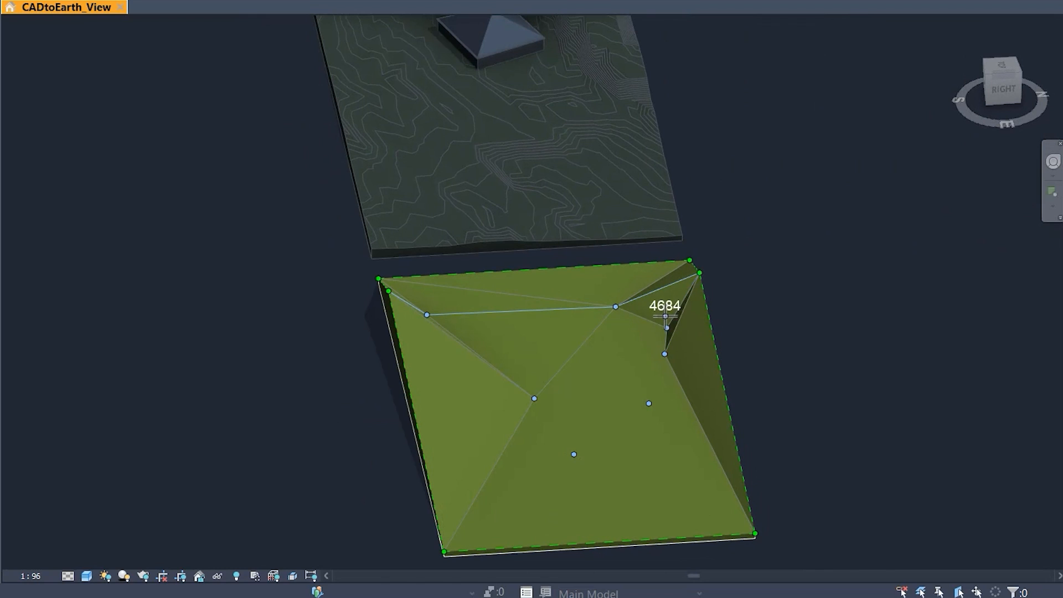
Step: Add a row of 3000 mm elevation points along the toposolid's west end, running from the north side to the south side
scroll(665, 316, "up", 3)
left_click(666, 314)
left_click(649, 286)
left_click(618, 283)
left_click(582, 283)
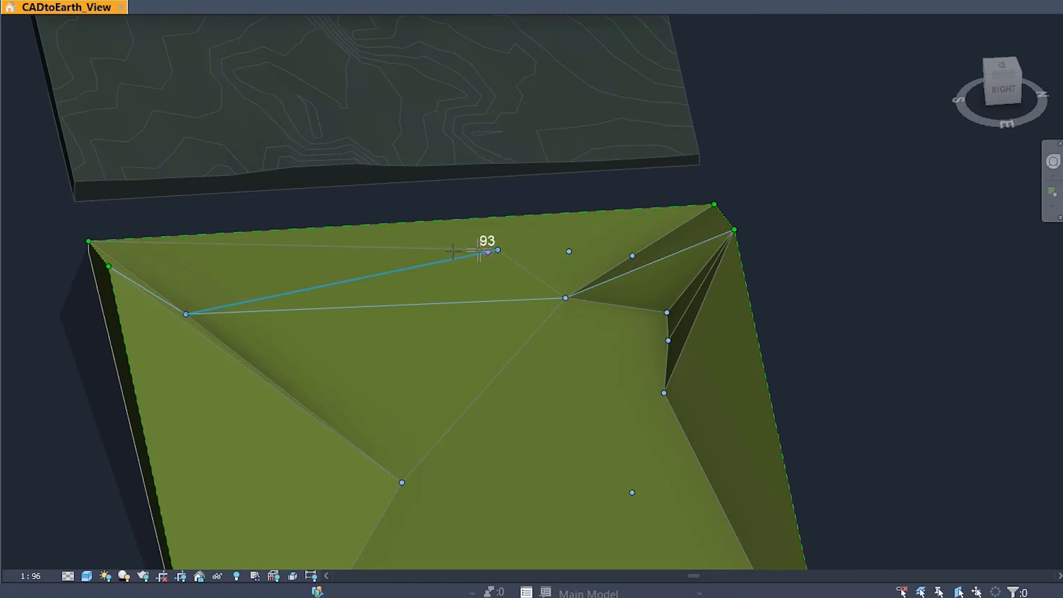
left_click(390, 274)
left_click(302, 279)
left_click(252, 284)
left_click(160, 402)
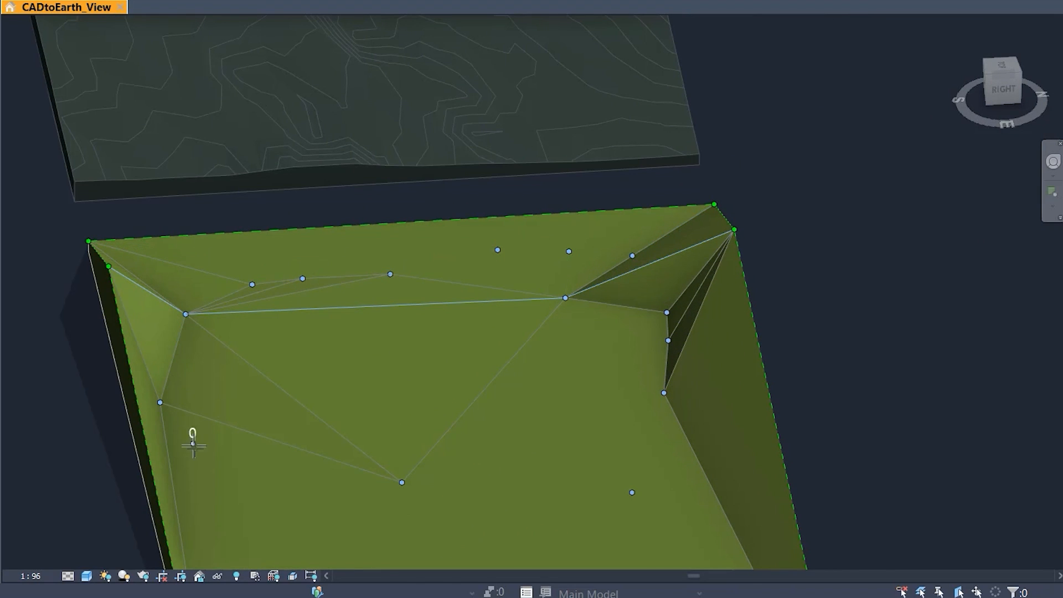
Step: Add further 3000 mm elevation points along the north side and in the eastern half of the toposolid
scroll(343, 483, "down", 3)
middle_click_drag(407, 560, 308, 292)
scroll(148, 297, "up", 3)
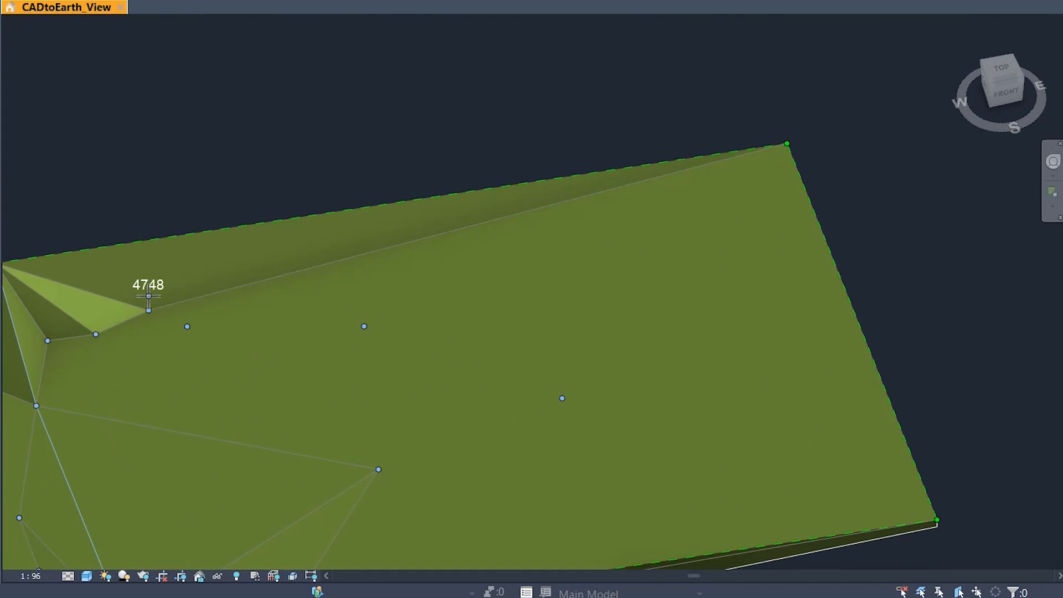
left_click(299, 265)
middle_click_drag(674, 375, 397, 379)
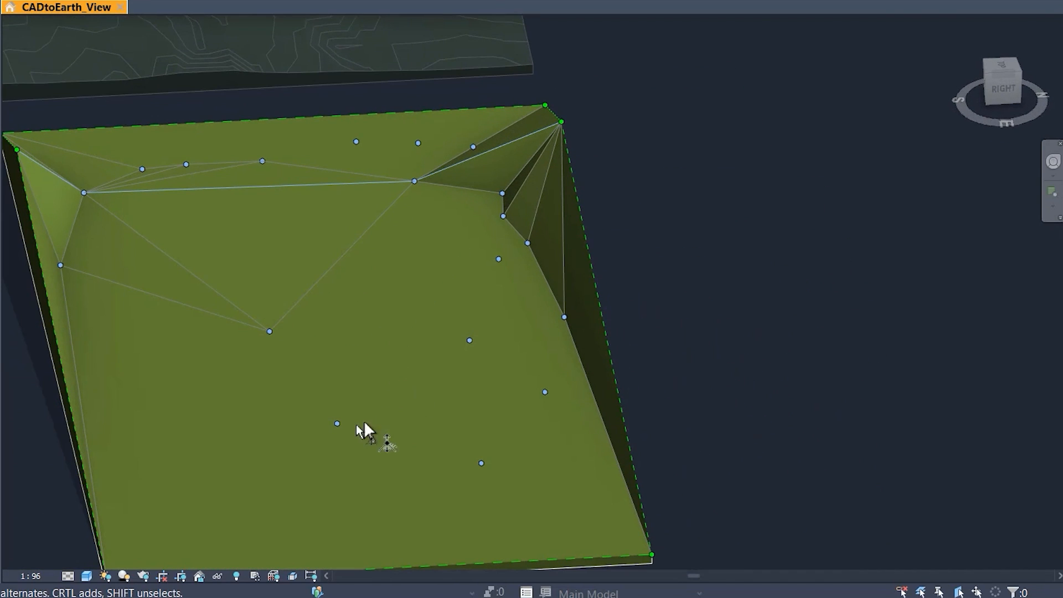
Step: Raise the interior point in the eastern half of the toposolid freehand to an elevation of about 23000 mm
left_click(337, 424)
left_click_drag(336, 383, 336, 383)
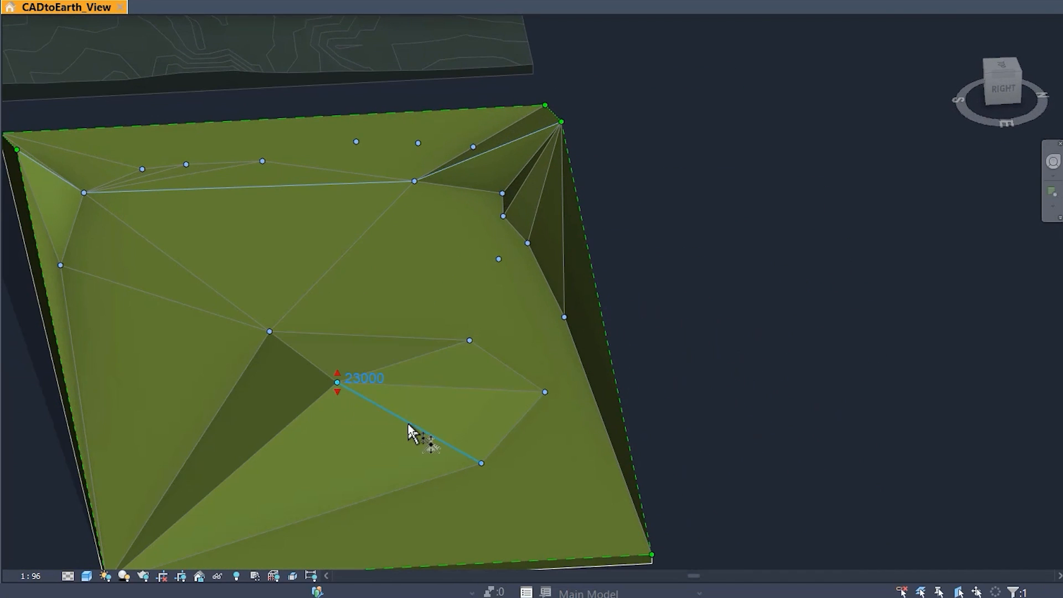
key("Escape")
key("Escape")
Step: Examine the reshaped toposolid from several angles and in relation to the neighbouring toposolids
middle_click_drag(824, 486, 588, 465, "shift")
scroll(456, 428, "up", 2)
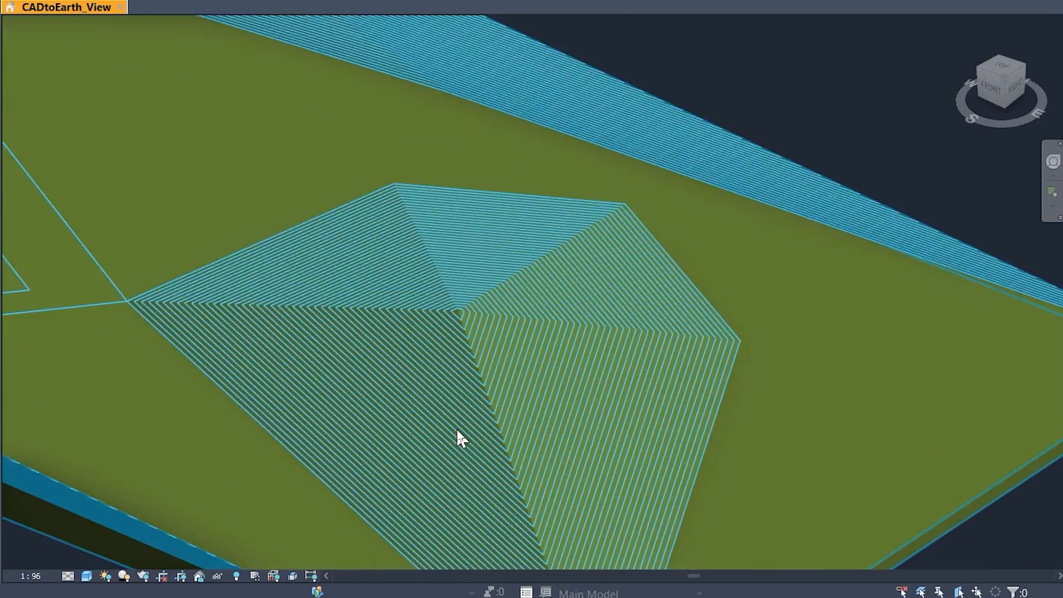
scroll(456, 427, "down", 6)
middle_click_drag(665, 477, 381, 440, "shift")
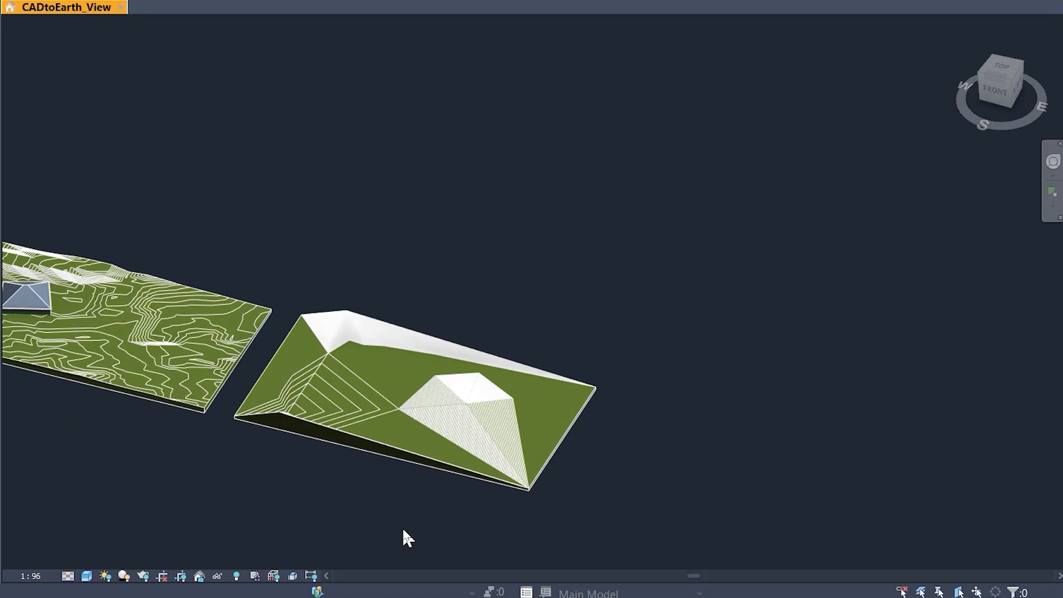
left_click(393, 455)
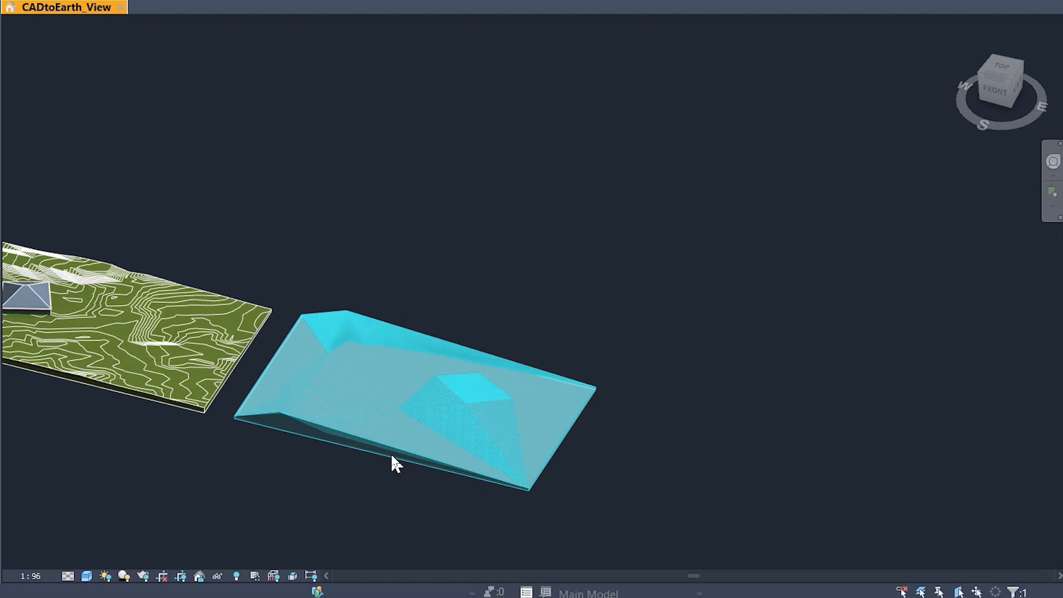
scroll(434, 477, "down", 4)
middle_click_drag(351, 500, 489, 478)
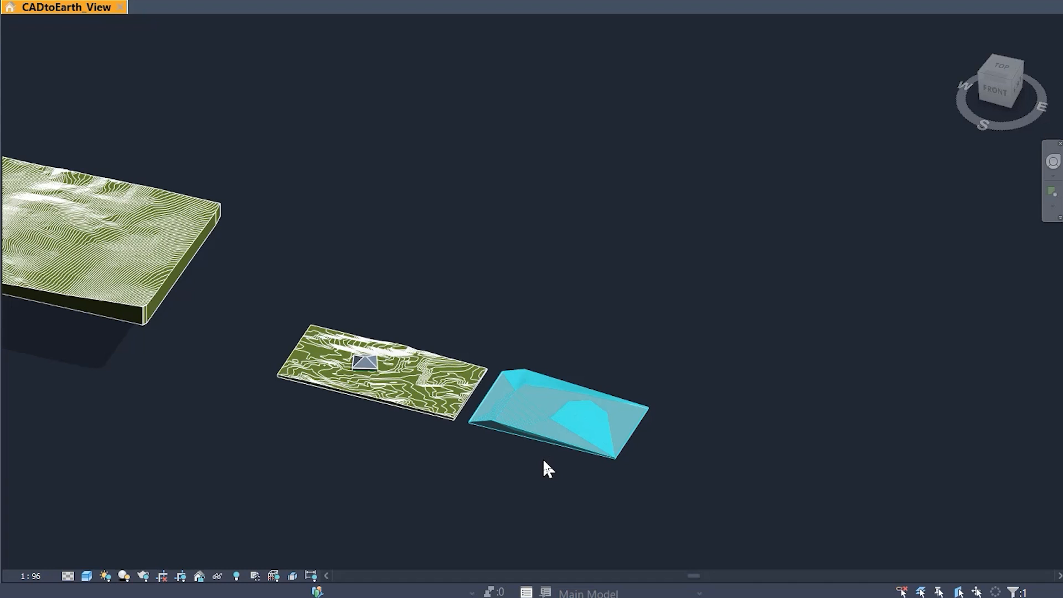
scroll(565, 403, "up", 5)
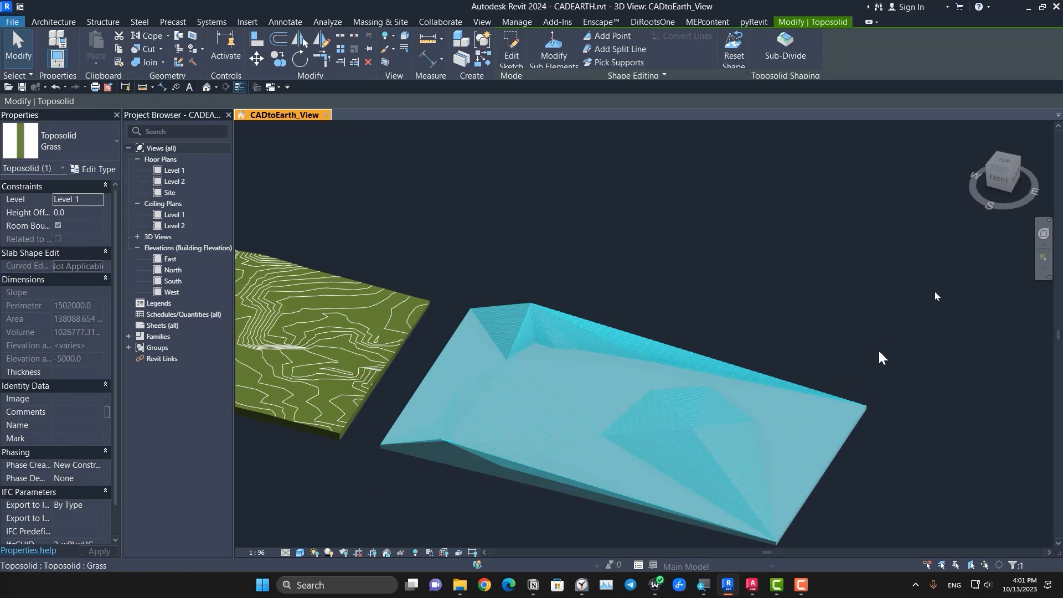
Step: In top view, edit the reshaped toposolid's boundary sketch and draw a two-arc curve from its northwest corner to just past the east edge
left_click(1003, 162)
left_click(515, 44)
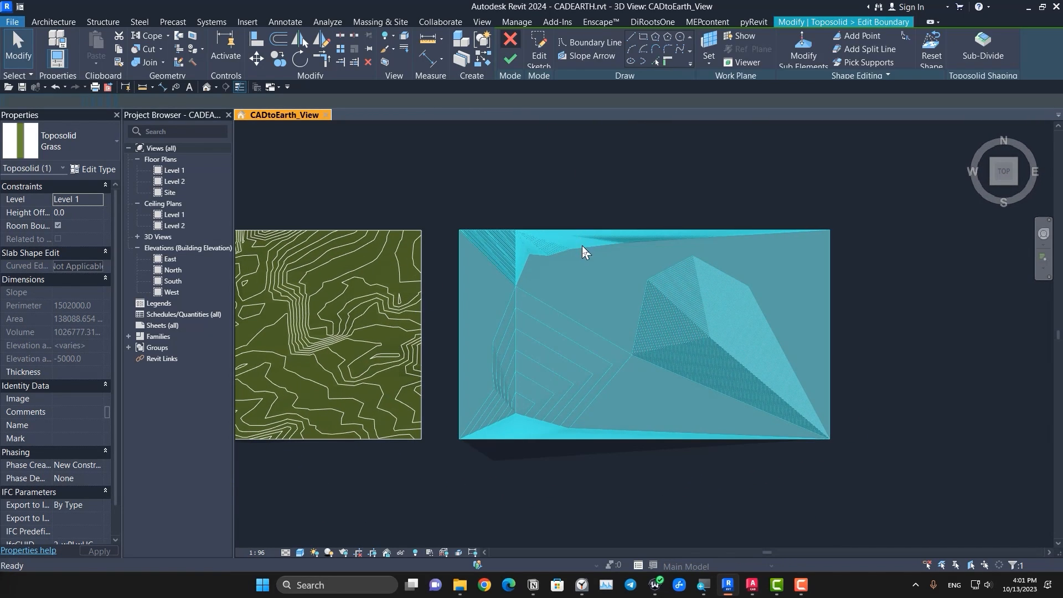
left_click(604, 50)
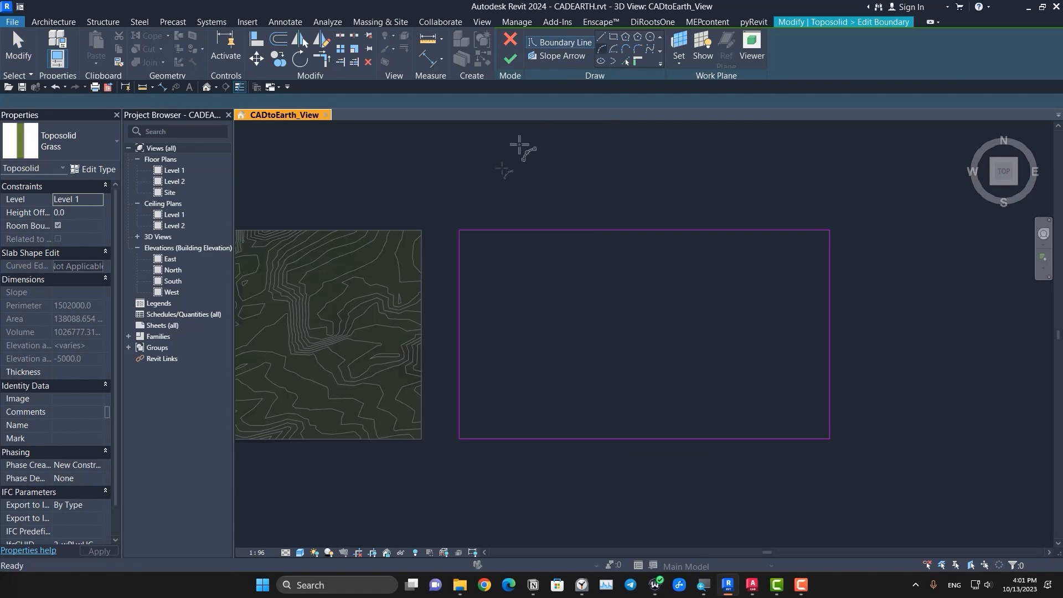
left_click(460, 230)
left_click(627, 259)
left_click(554, 256)
left_click(833, 283)
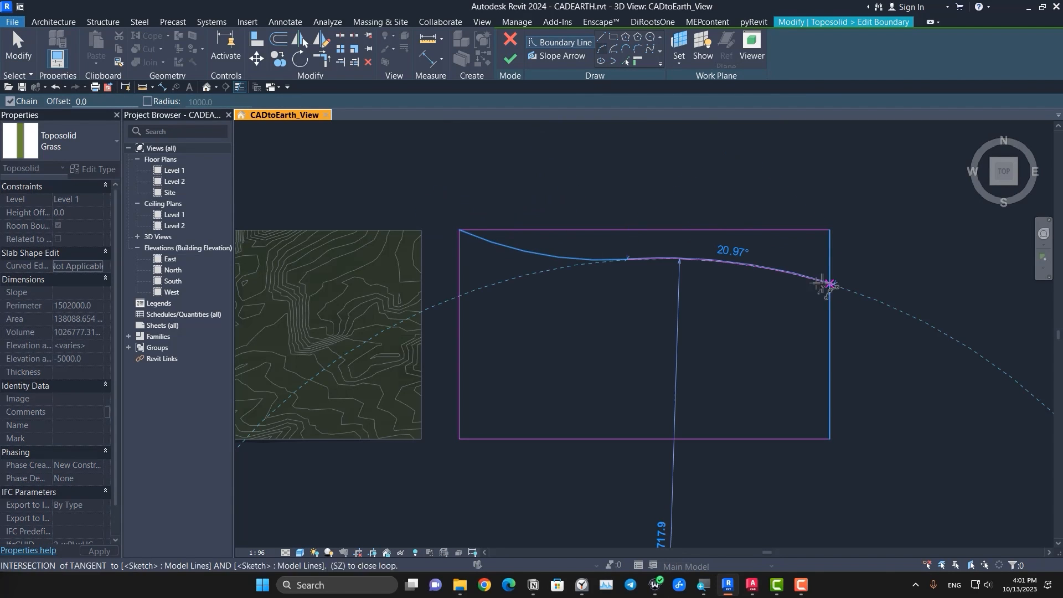
left_click(763, 269)
key("Escape")
key("Escape")
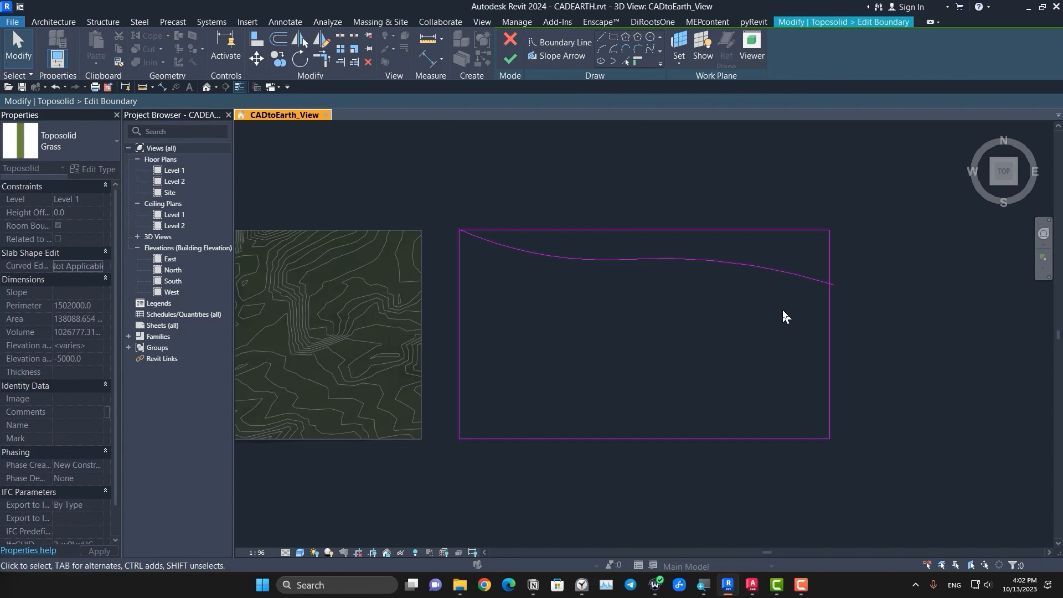
Step: Trim the curve and the east edge to a corner, delete the straight north edge, and finish the boundary sketch
left_click(798, 281)
left_click(829, 302)
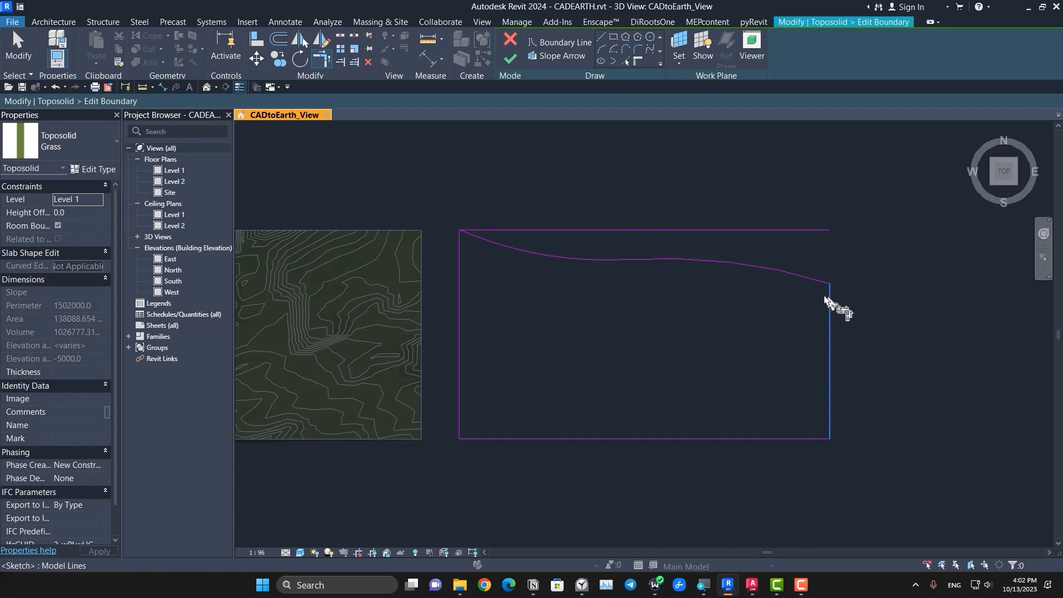
key("Escape")
left_click(617, 229)
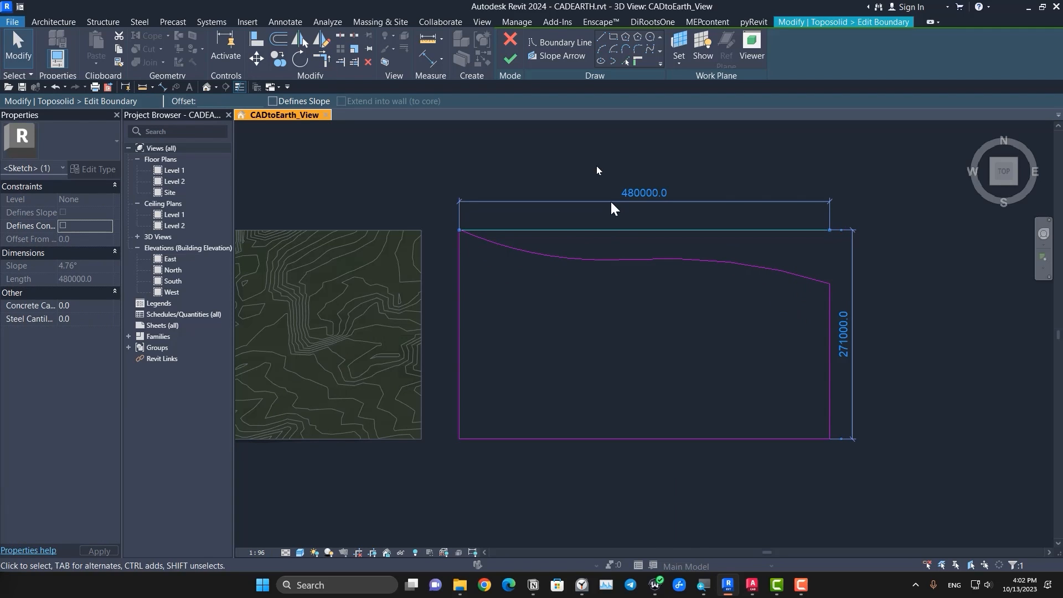
key("Delete")
left_click(510, 58)
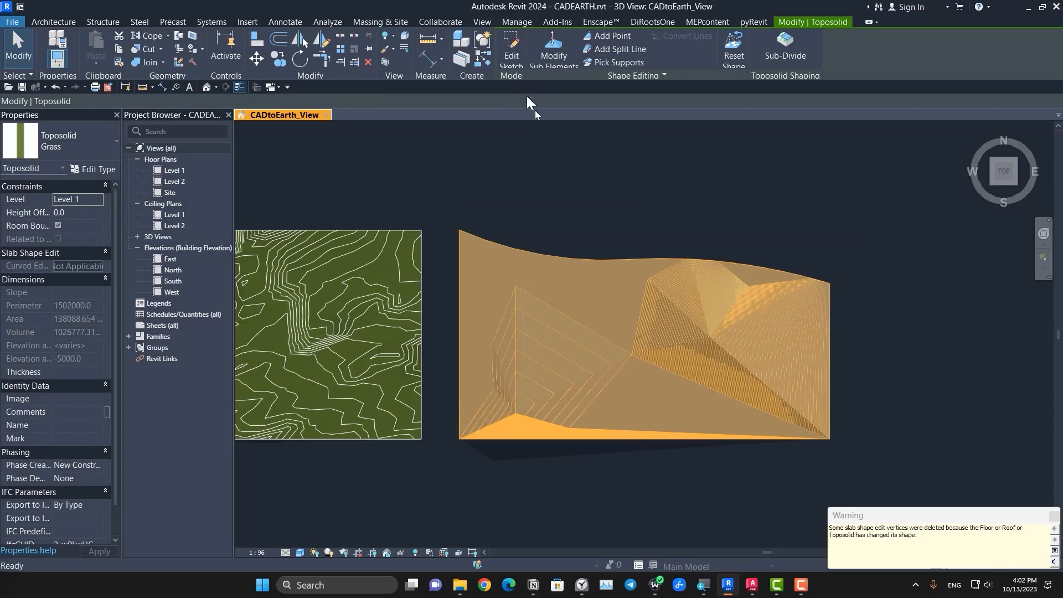
Step: Delete the toposolid with the curved north boundary
key("Escape")
middle_click_drag(740, 499, 663, 399, "shift")
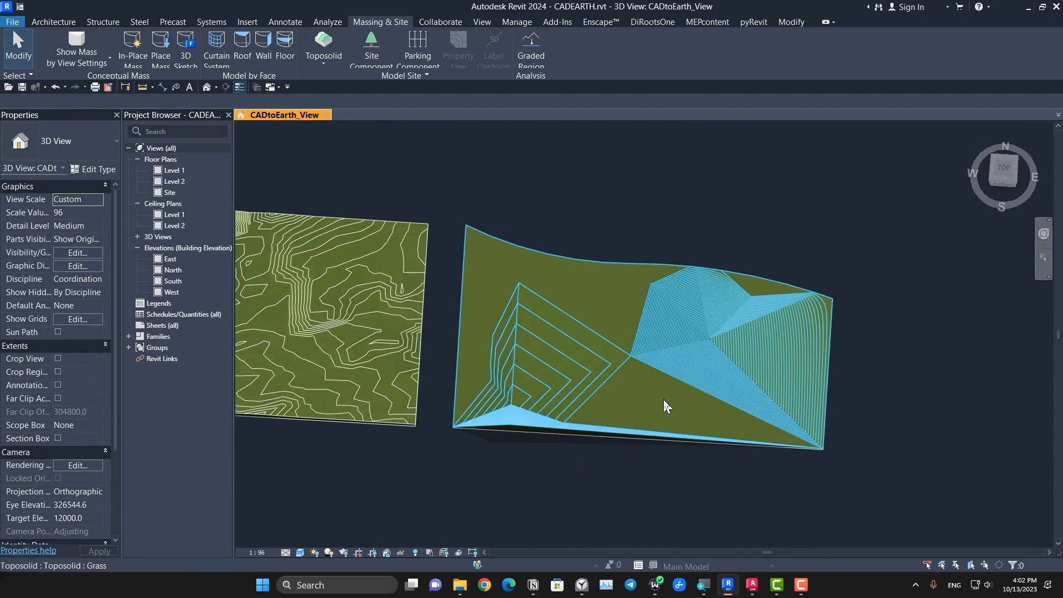
left_click(663, 400)
key("Delete")
Step: Open the contour display settings in the type properties of the large toposolid's Grass type
middle_click_drag(446, 475, 734, 494)
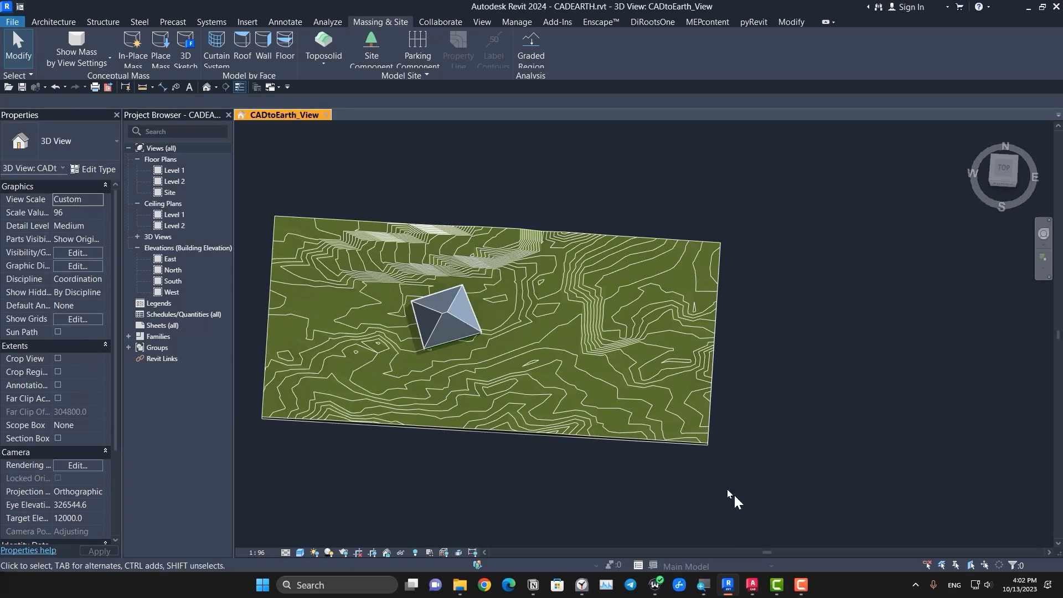
left_click(550, 381)
scroll(550, 381, "down", 5)
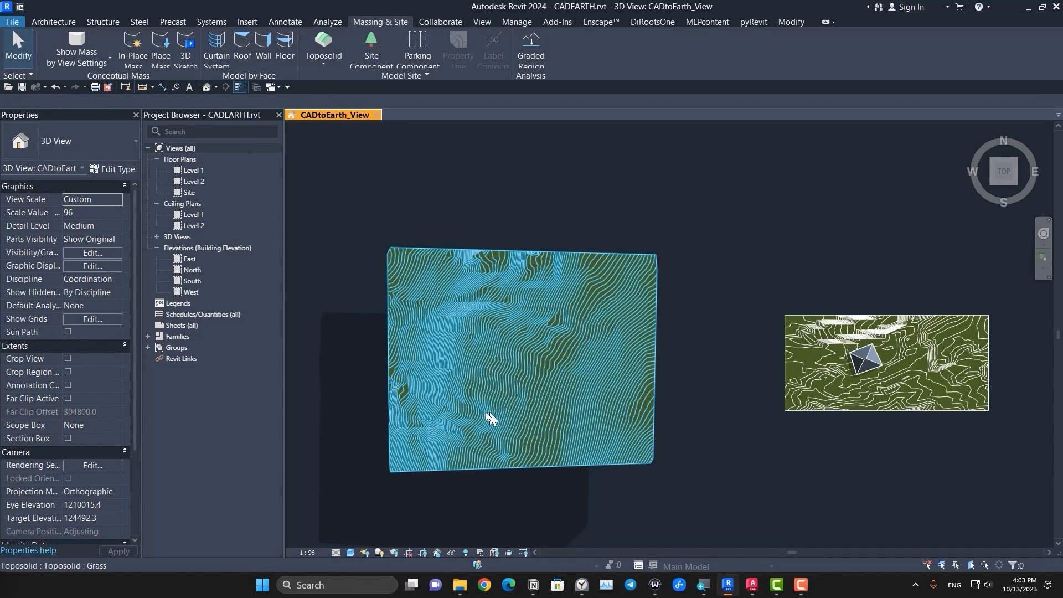
middle_click_drag(489, 420, 526, 389)
scroll(520, 464, "up", 2)
middle_click_drag(577, 455, 572, 487)
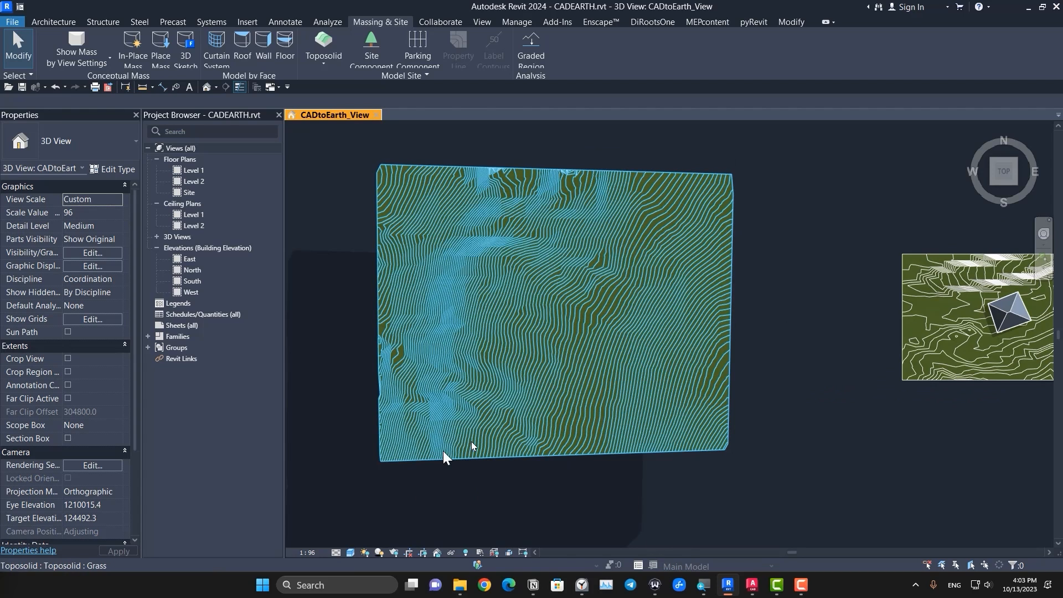
left_click(498, 420)
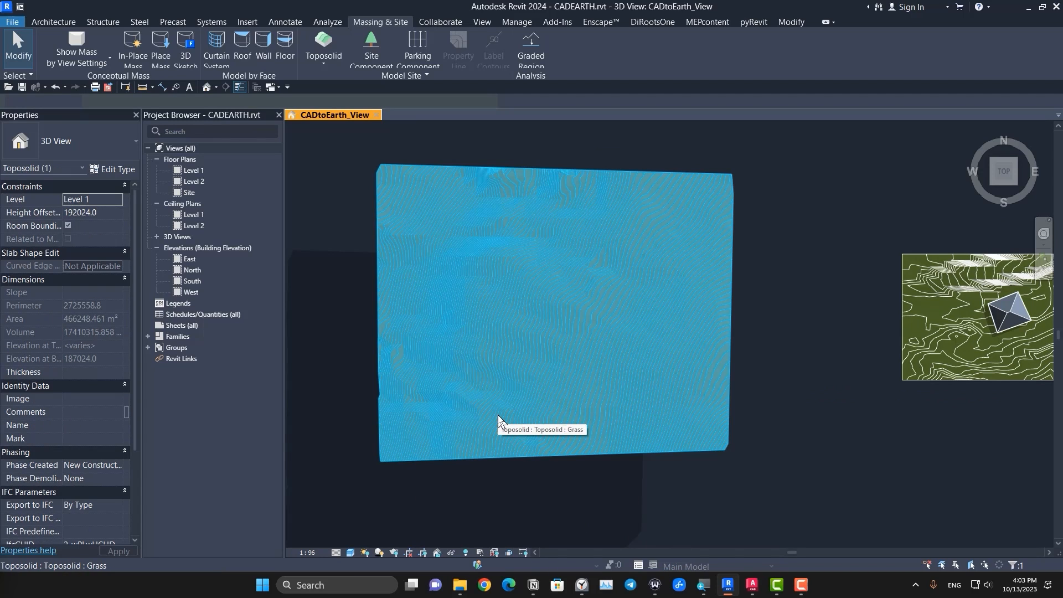
left_click(124, 174)
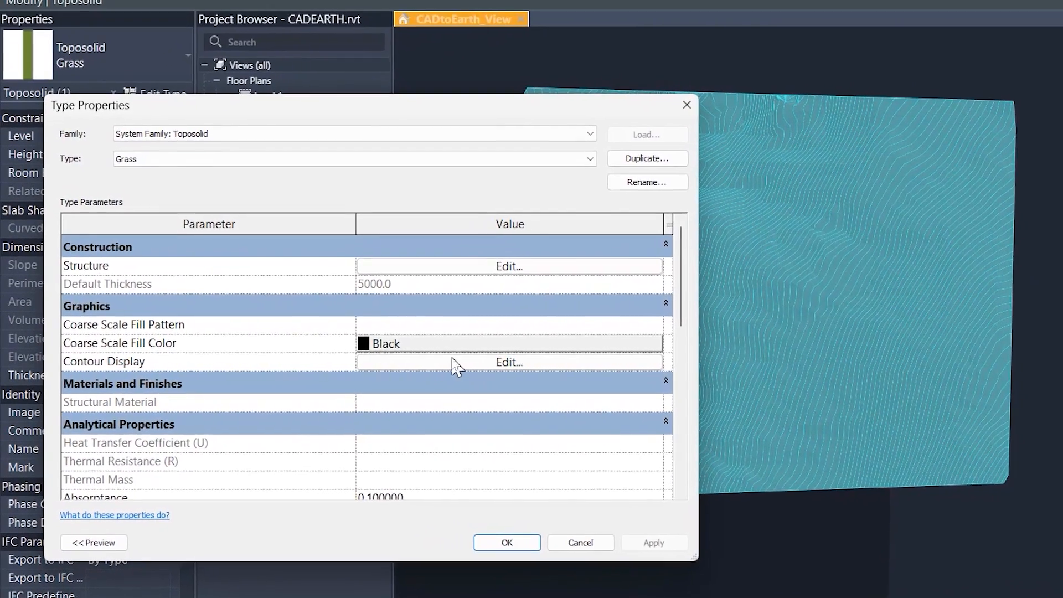
scroll(349, 357, "down", 2)
scroll(261, 328, "up", 2)
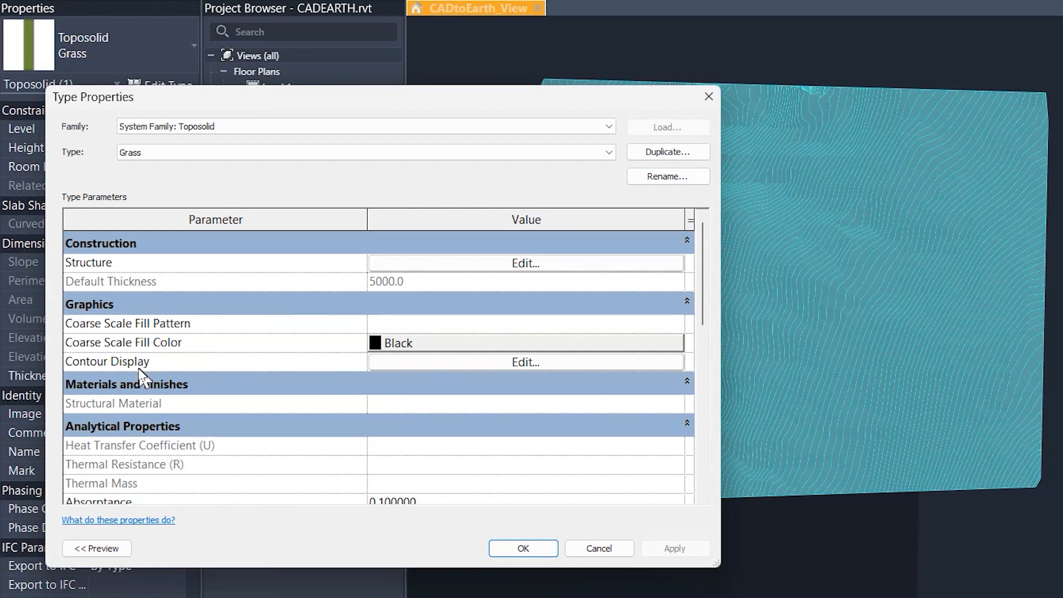
left_click(436, 363)
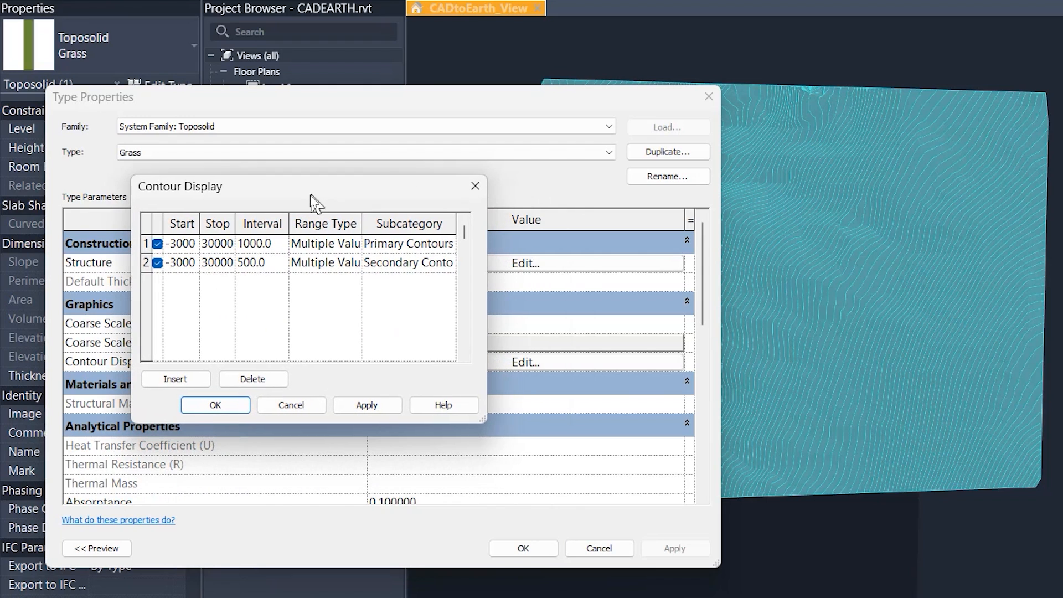
left_click_drag(483, 423, 744, 490)
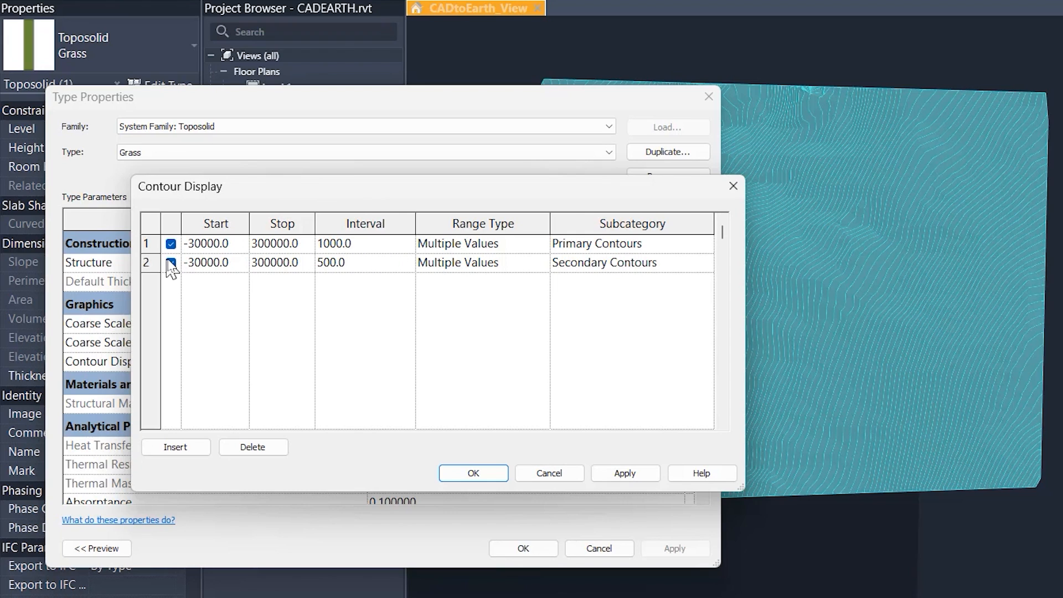
Step: Set the primary contours' interval to 5000 and the secondary contours' interval to 1000
left_click(366, 244)
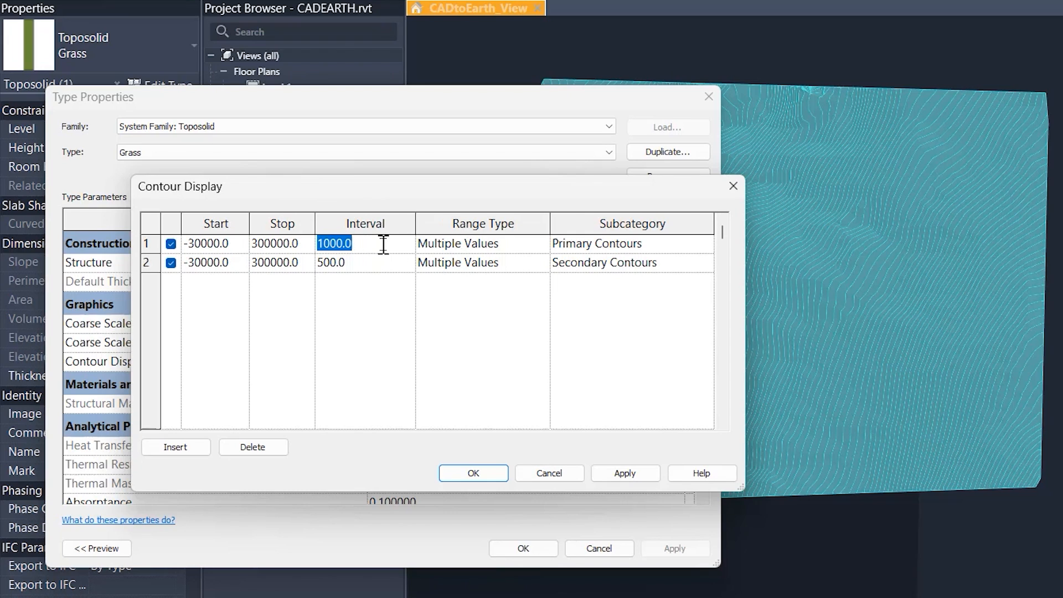
type("5")
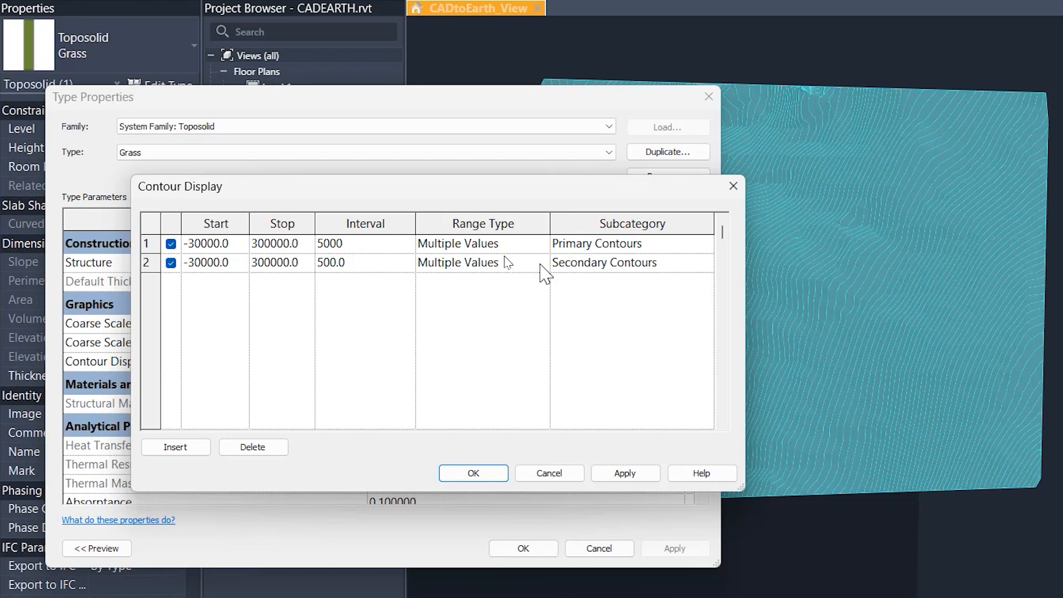
left_click(376, 271)
left_click(373, 262)
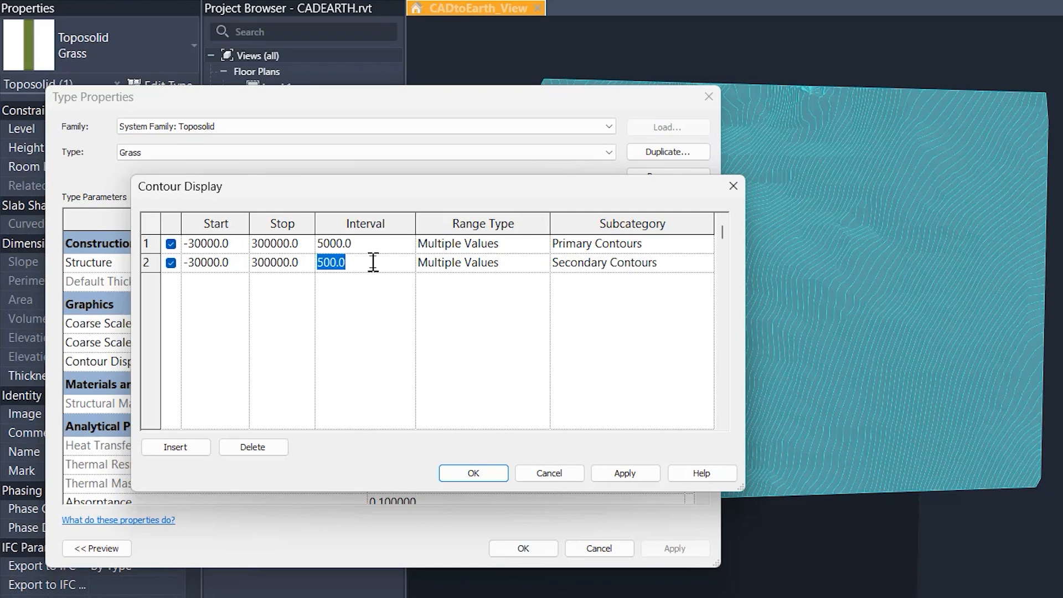
type("1000")
left_click(394, 308)
Step: Choose Multiple Values as the primary contours' range type and accept the contour display and type settings
left_click(520, 245)
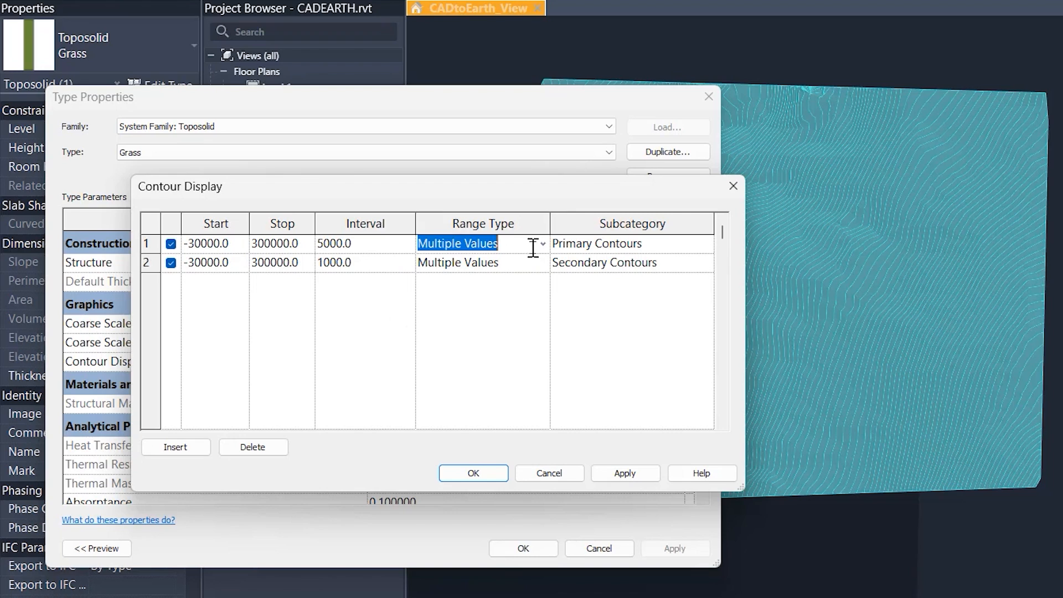
left_click(540, 244)
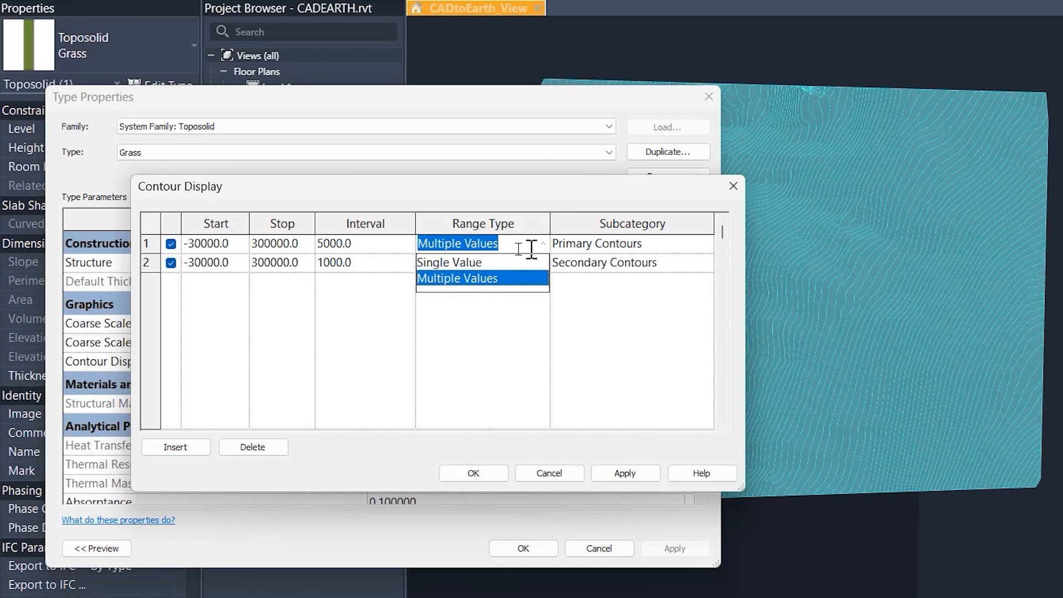
left_click(530, 278)
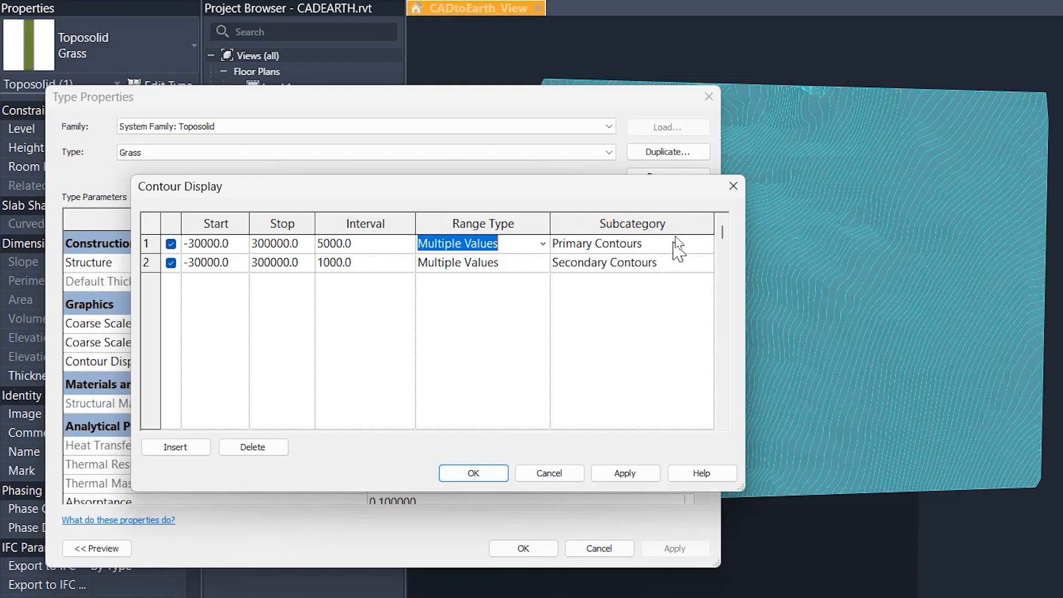
left_click_drag(745, 247, 843, 247)
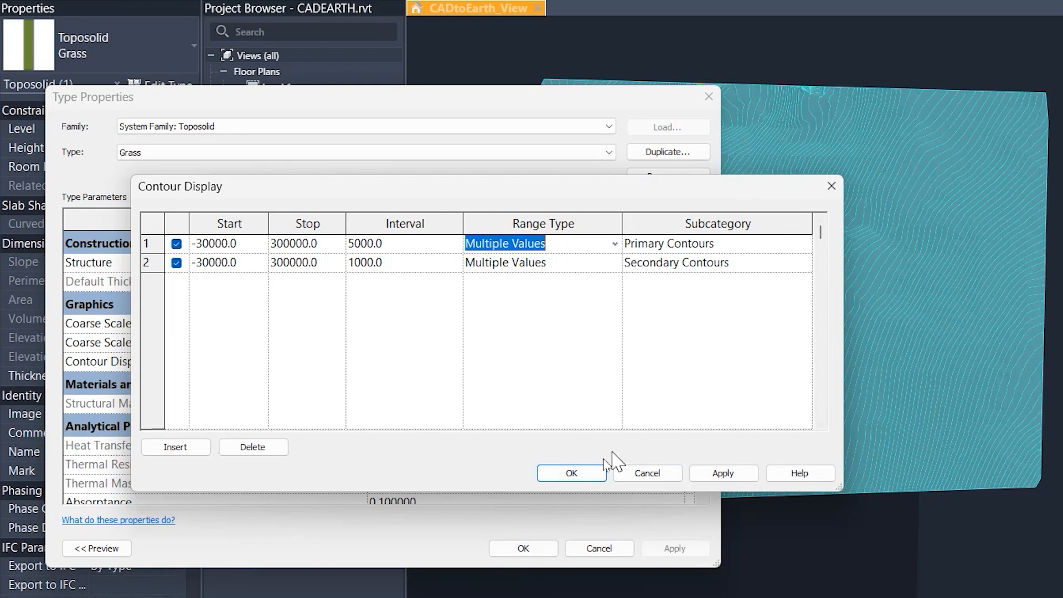
left_click(584, 476)
left_click(523, 548)
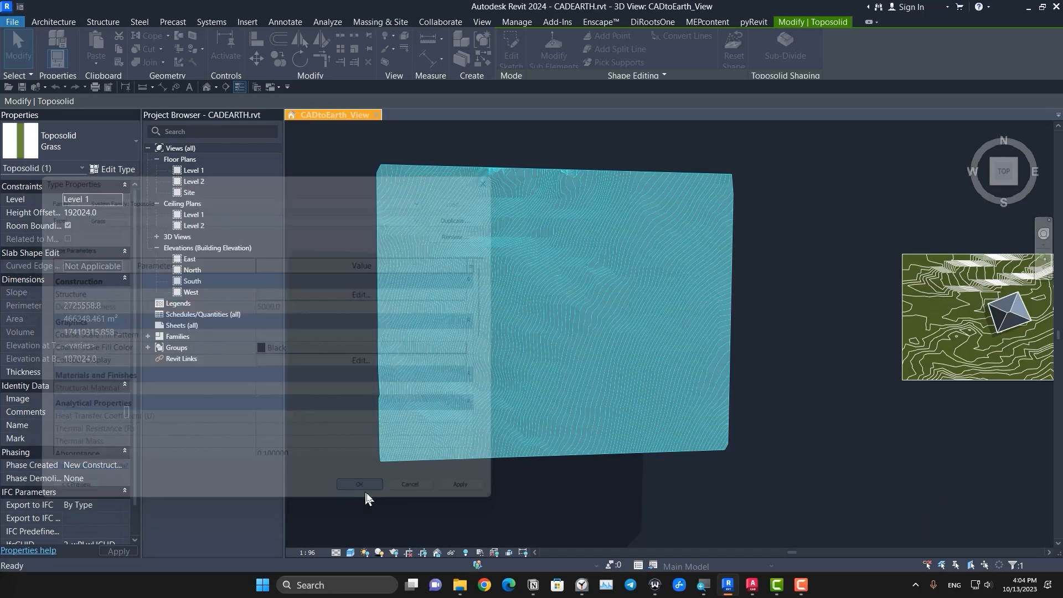
Step: Examine the contour lines on the large toposolid's surface from different distances and angles
left_click(484, 501)
scroll(643, 518, "up", 4)
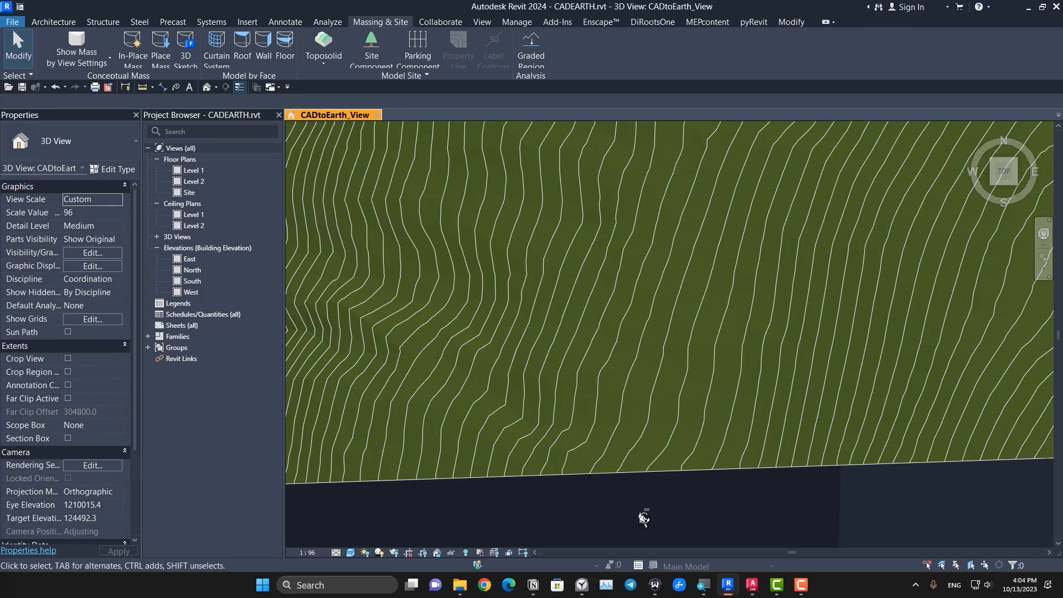
middle_click_drag(643, 518, 485, 397, "shift")
scroll(568, 307, "up", 3)
scroll(712, 448, "down", 5)
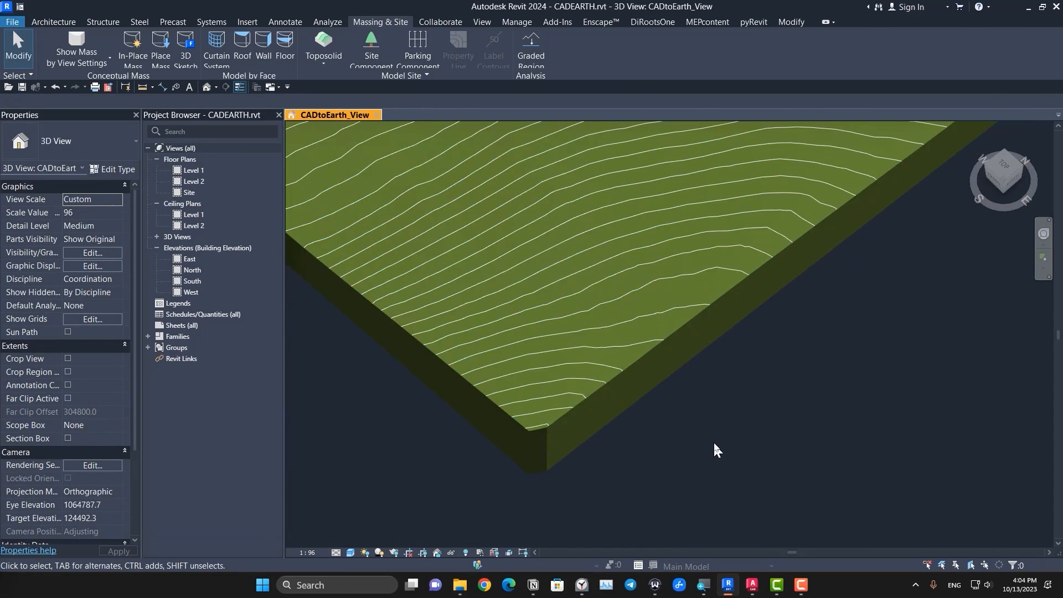
middle_click_drag(712, 448, 586, 375, "shift")
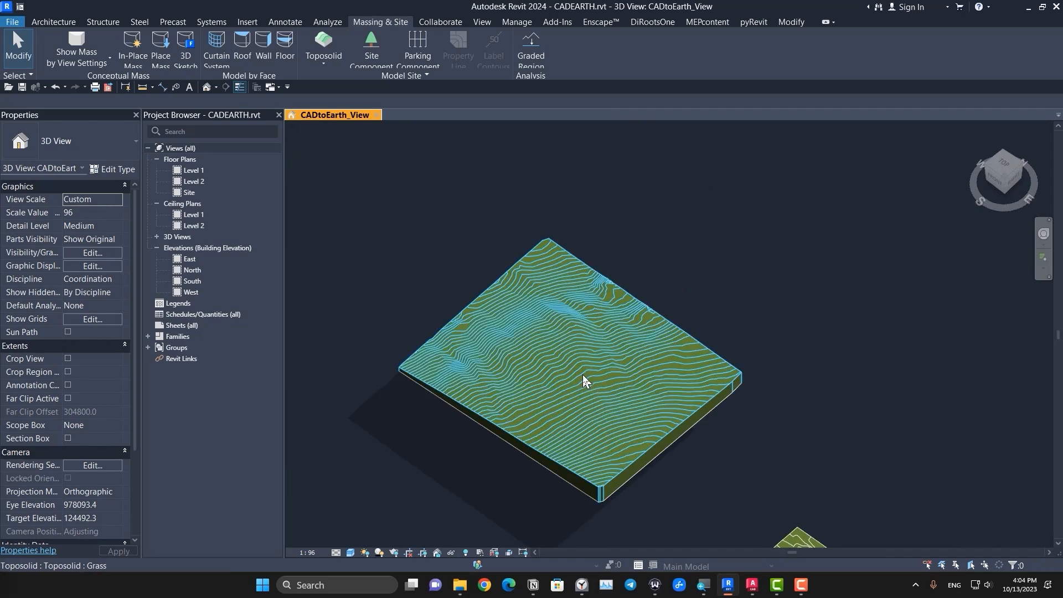
scroll(664, 408, "up", 5)
scroll(447, 349, "down", 8)
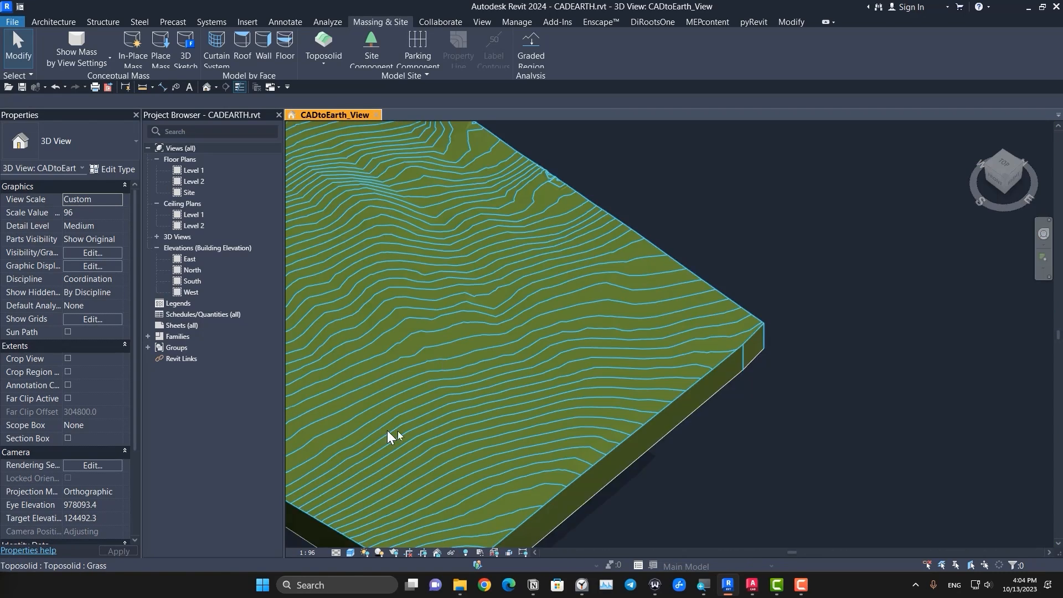
middle_click_drag(655, 244, 696, 226, "shift")
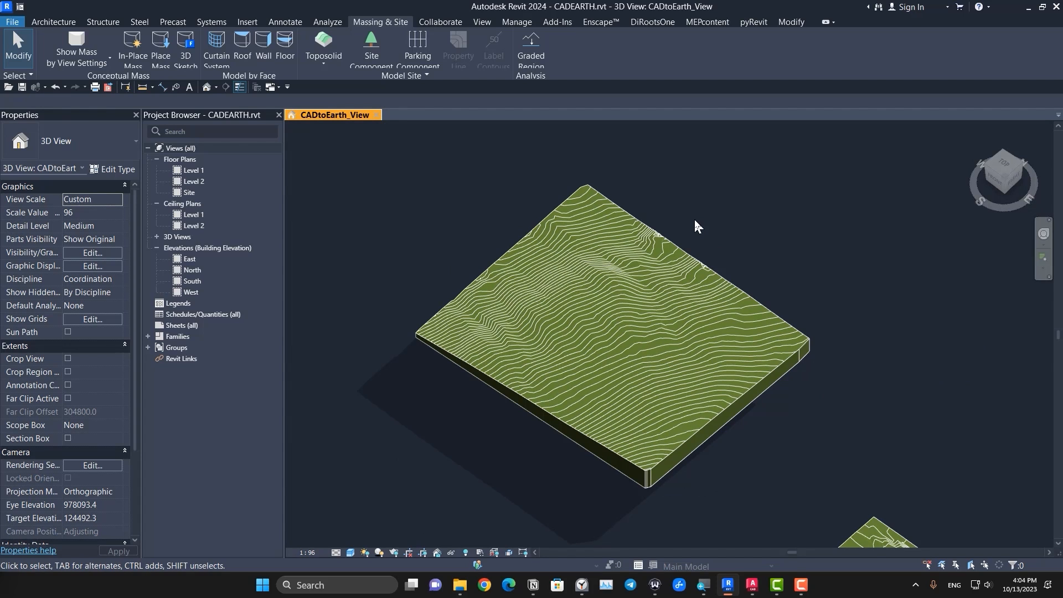
Step: Open the 3D view's visibility and graphic overrides and expand the Toposolid model category to list its contour subcategories
key("v")
key("g")
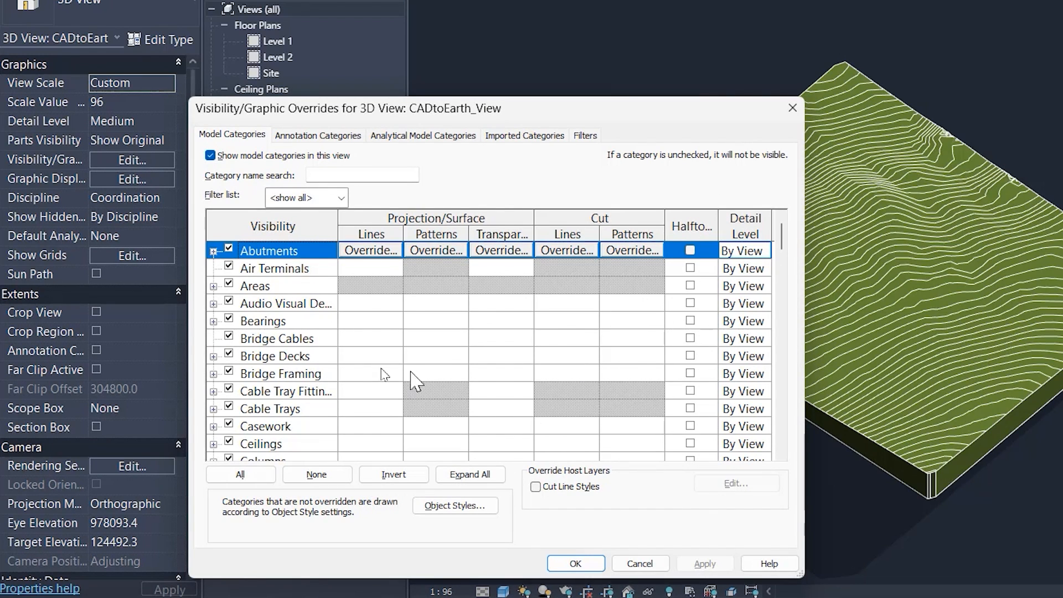
scroll(328, 366, "down", 2)
left_click(313, 360)
key("t")
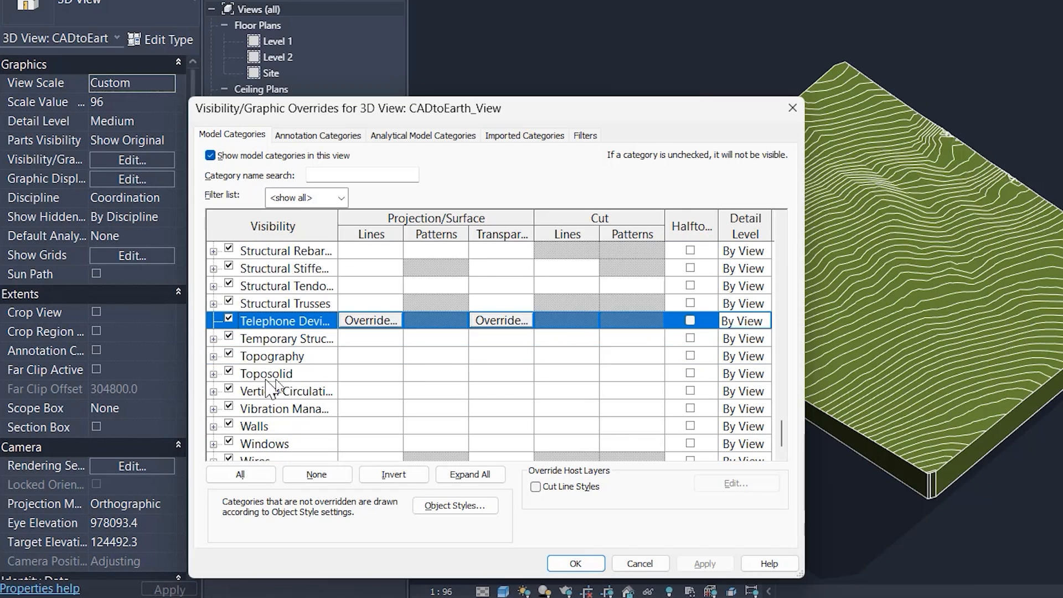
left_click(213, 374)
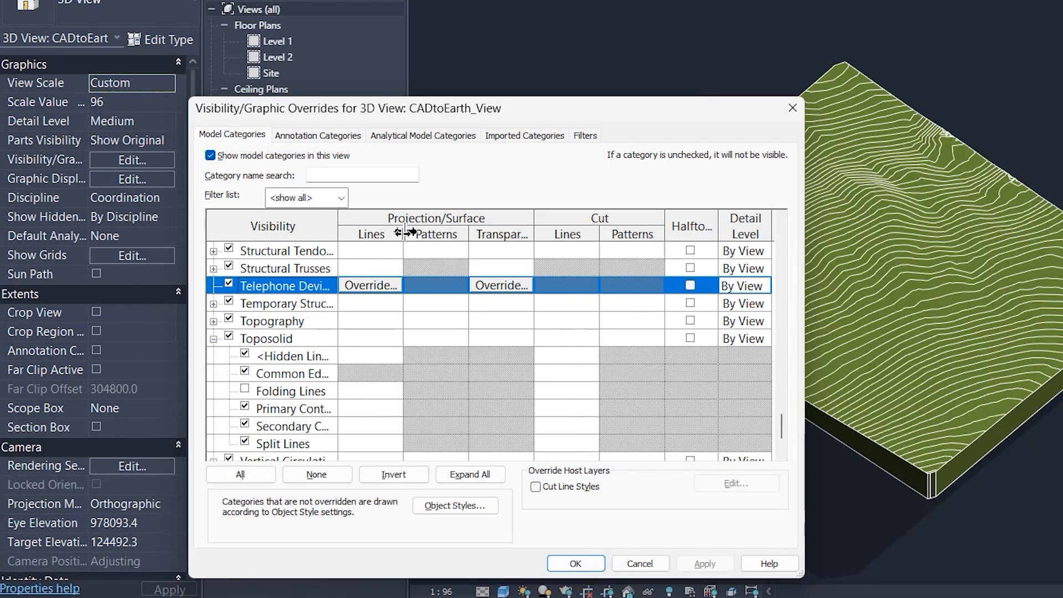
left_click_drag(806, 260, 979, 262)
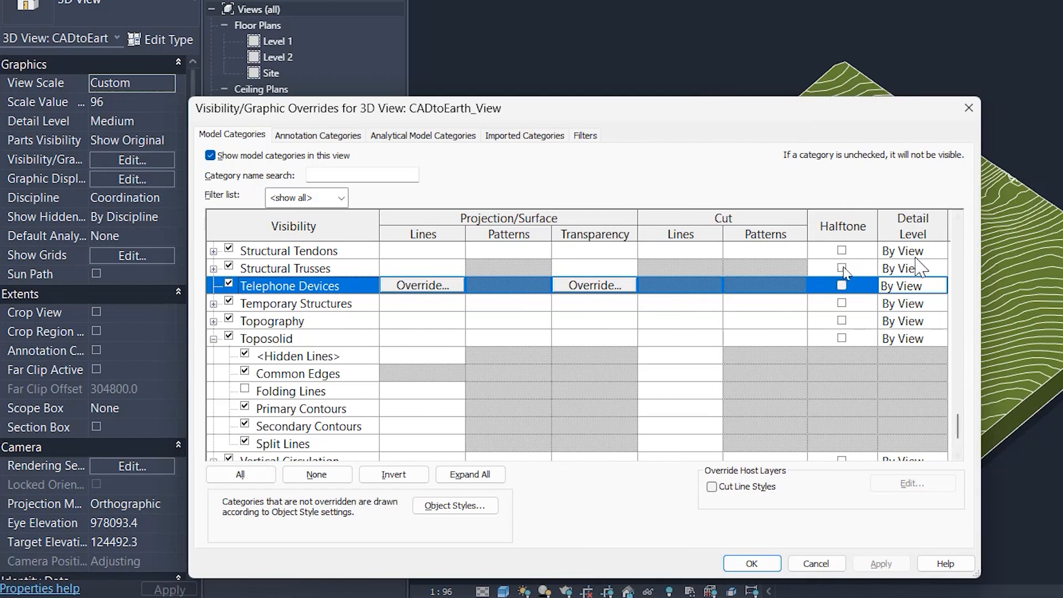
scroll(419, 424, "down", 1)
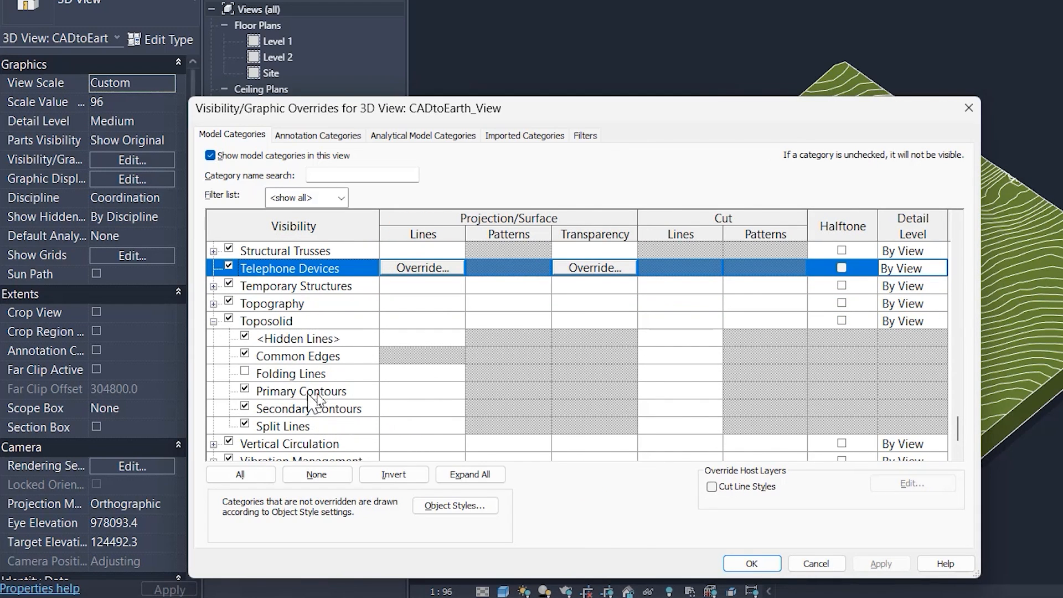
Step: Override the projection line color of the Toposolid Primary Contours with yellow RAL 1026 and accept the view overrides
left_click(420, 394)
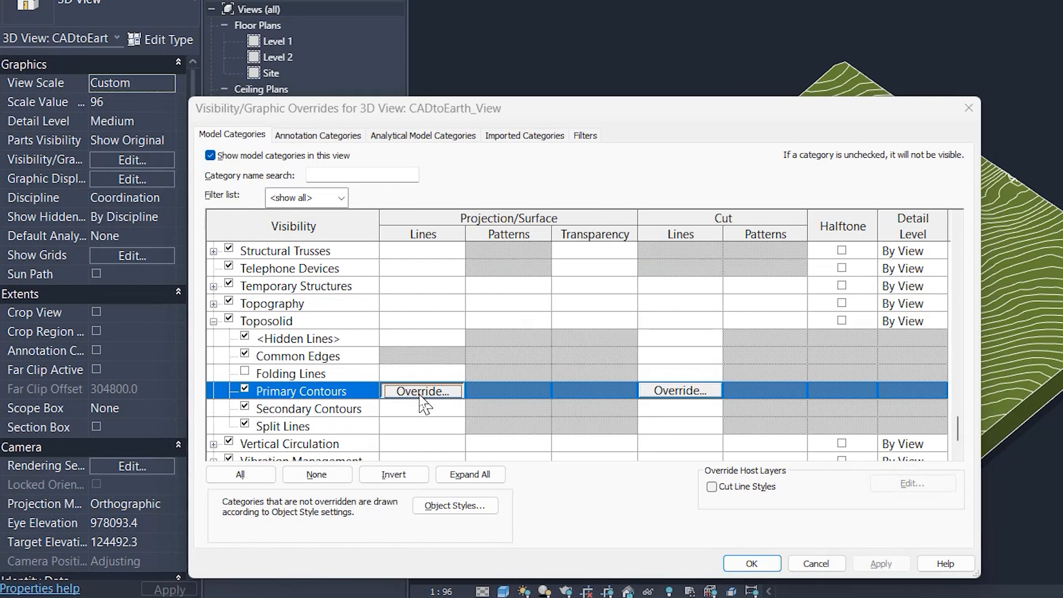
left_click(421, 392)
left_click(573, 344)
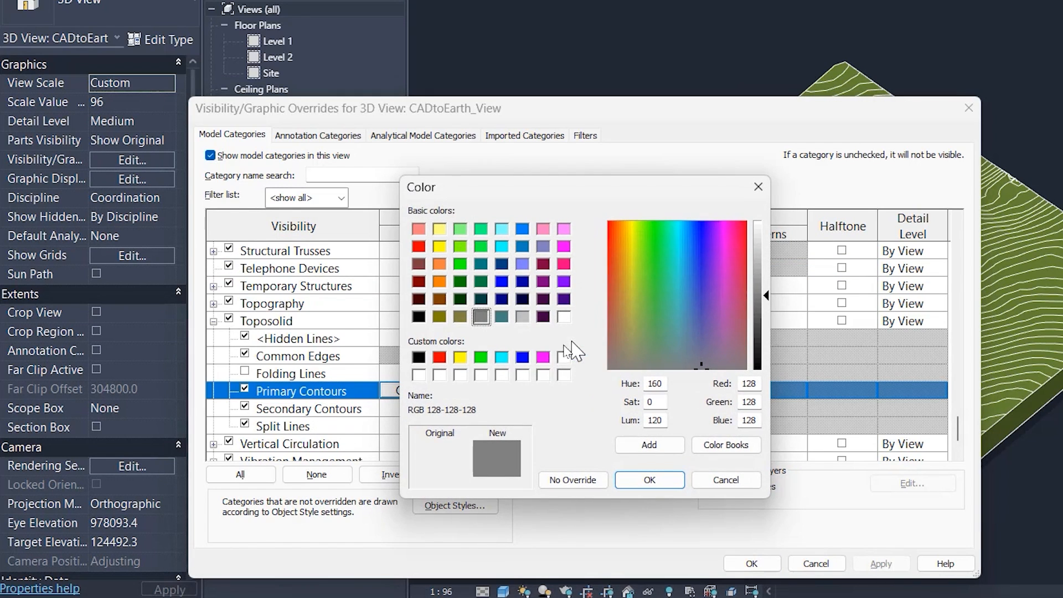
left_click(461, 358)
left_click(642, 479)
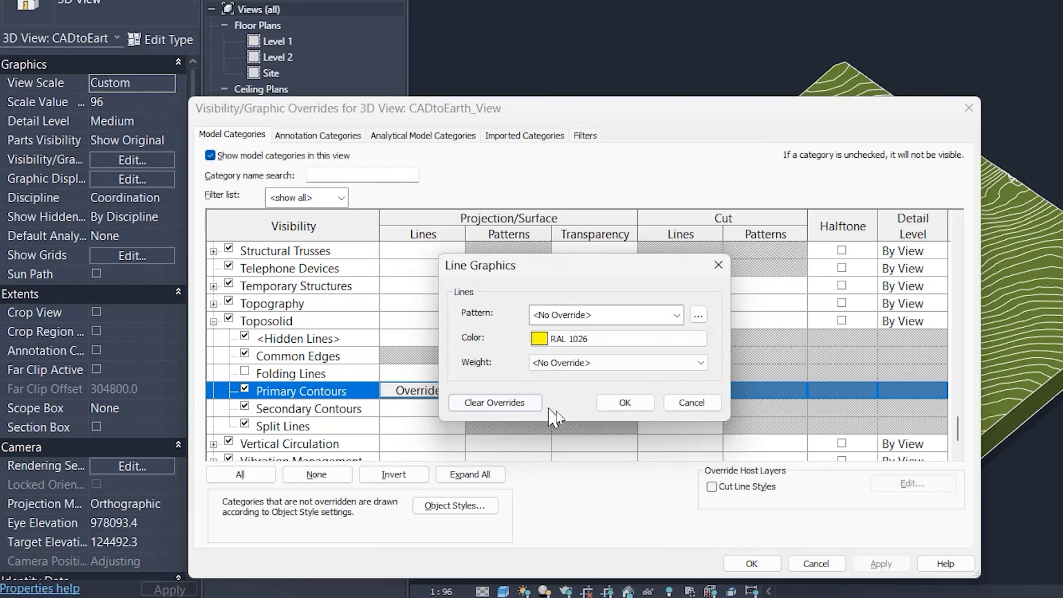
left_click(639, 408)
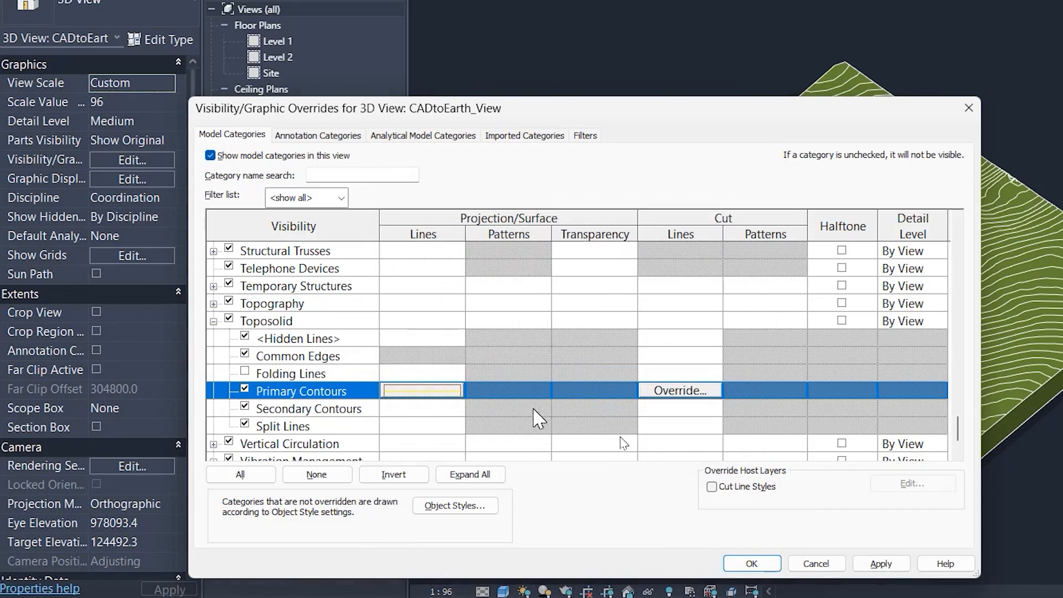
left_click(752, 563)
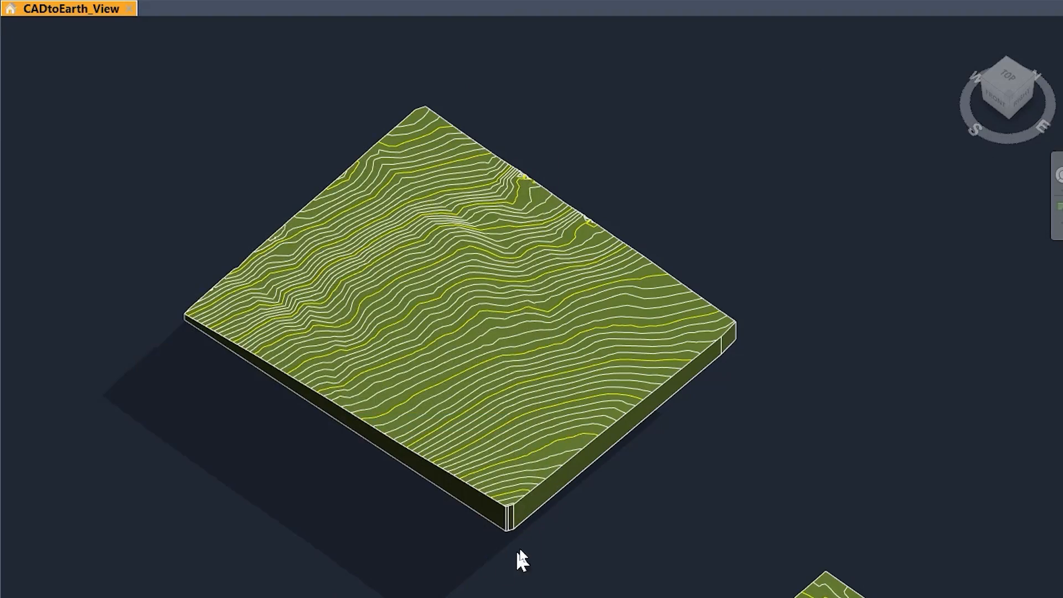
Step: Examine the primary and secondary contour lines on the large toposolid from near and far
scroll(567, 457, "up", 6)
scroll(720, 445, "down", 3)
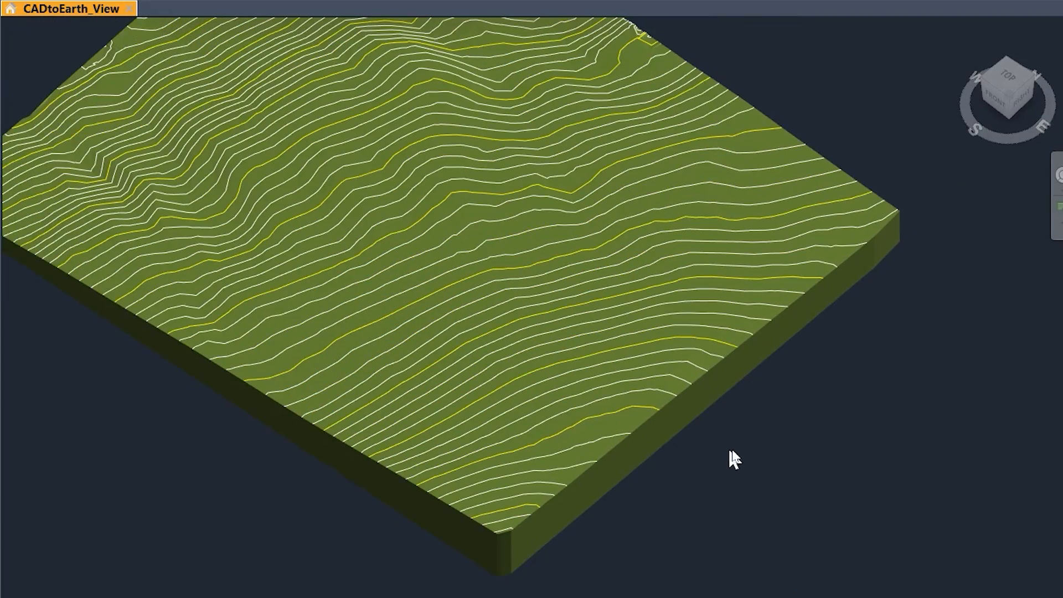
scroll(806, 443, "down", 2)
scroll(685, 332, "up", 1)
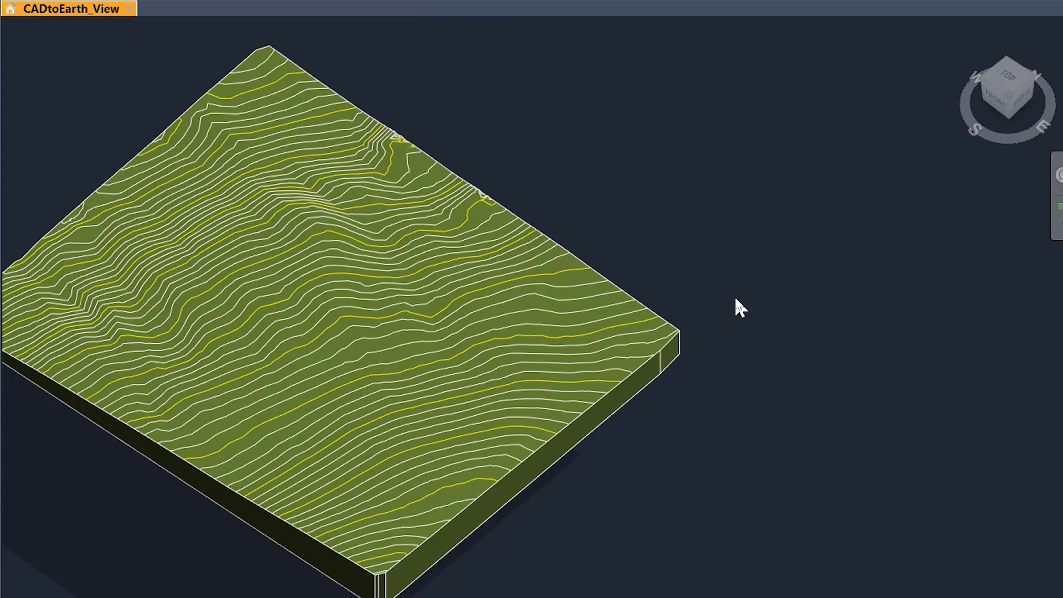
scroll(742, 294, "down", 3)
scroll(707, 217, "down", 1)
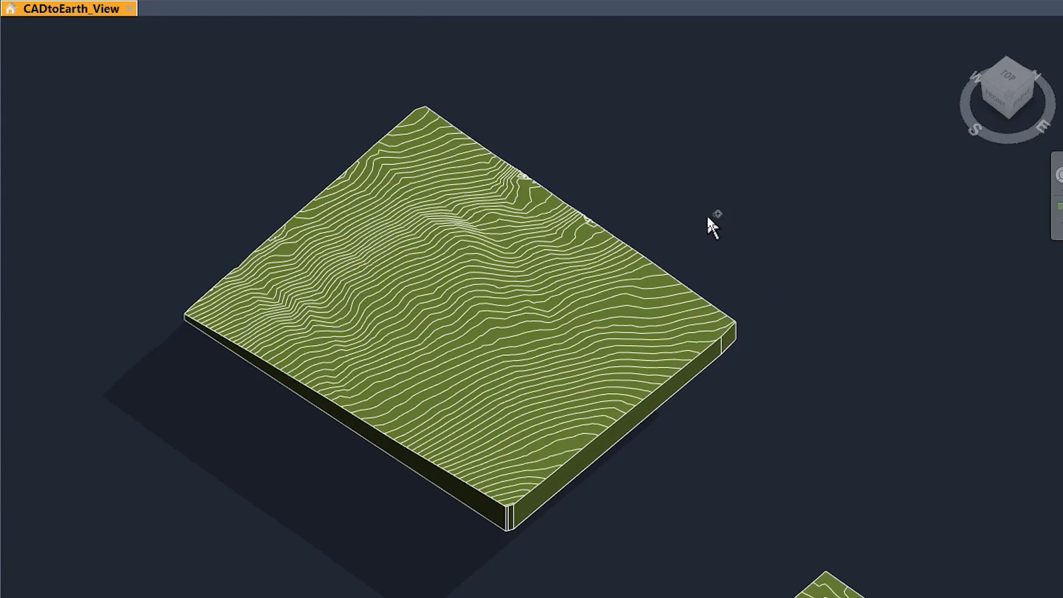
middle_click_drag(707, 217, 493, 198)
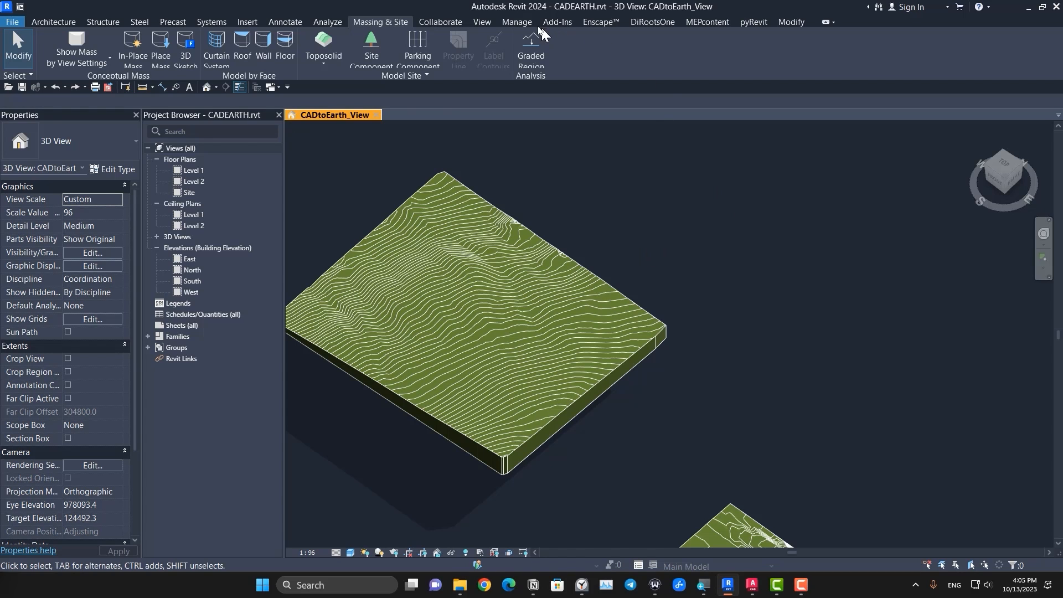
Step: Open the project's object styles and expand the Toposolid category to list its subcategories
left_click(517, 22)
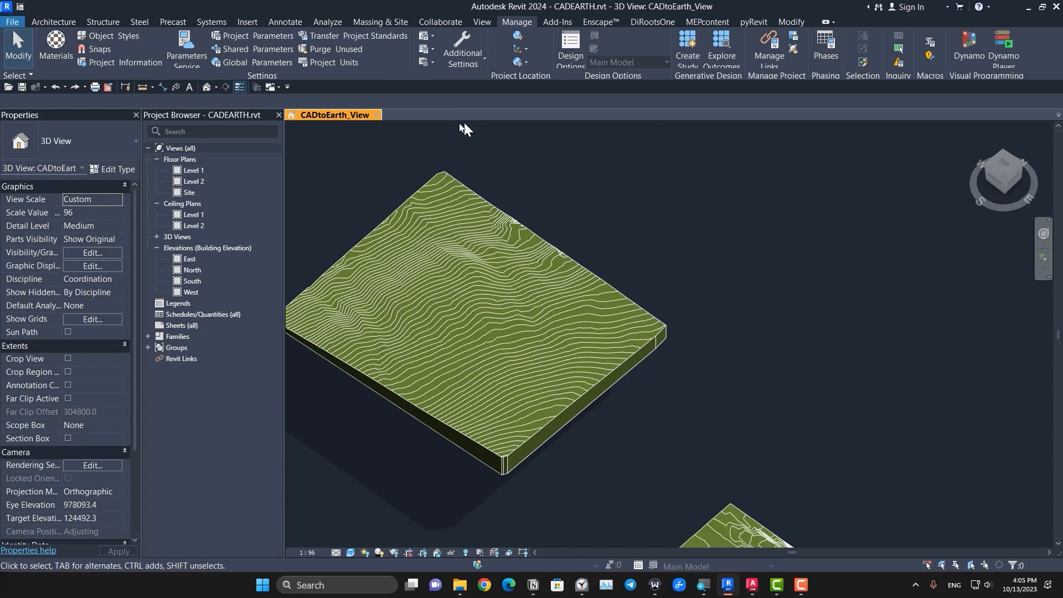
left_click(108, 36)
left_click(396, 312)
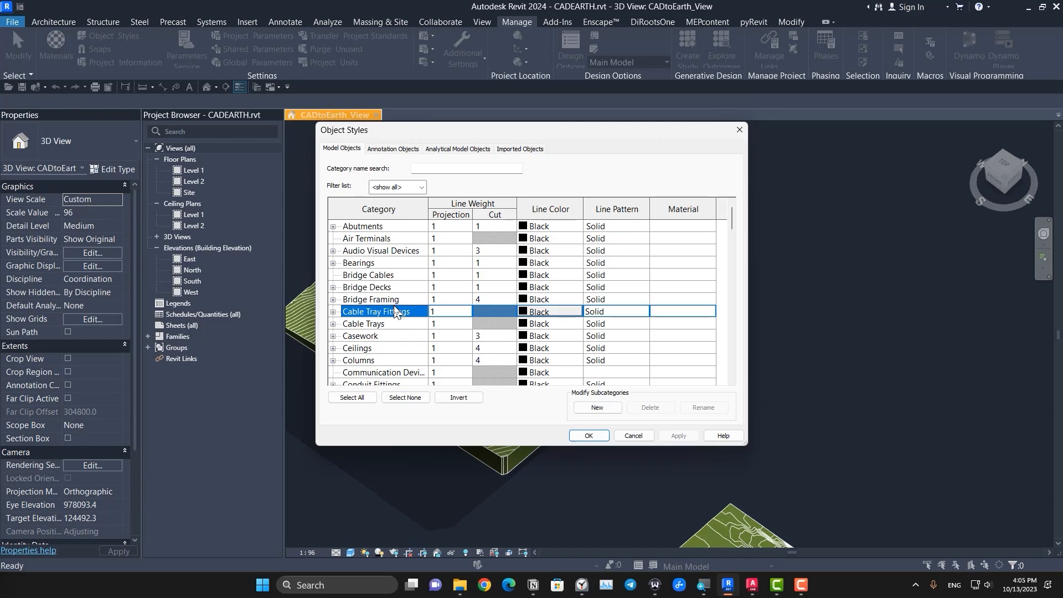
key("t")
scroll(394, 306, "down", 4)
left_click(333, 349)
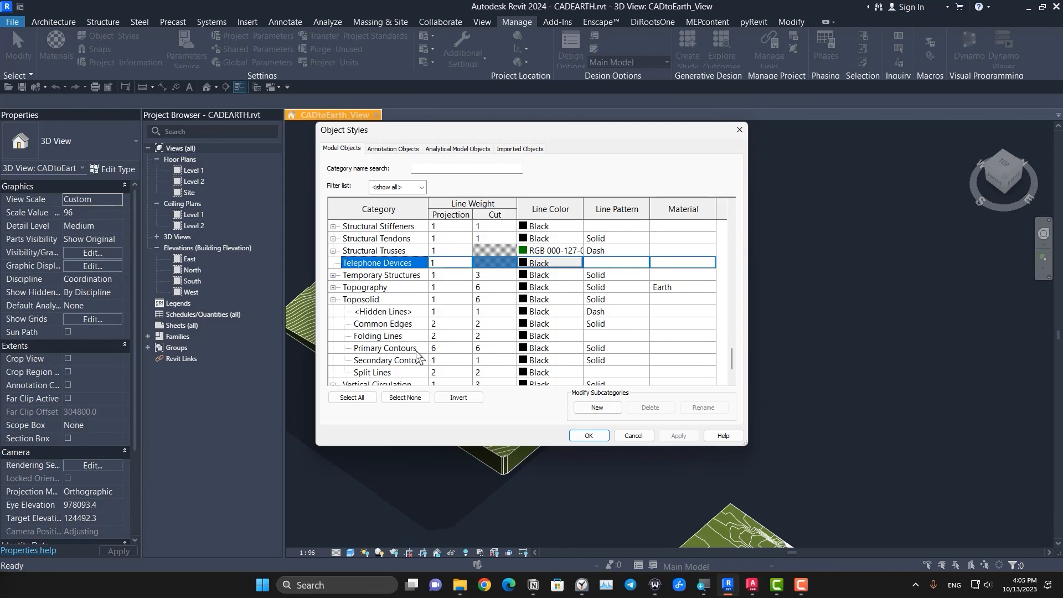
Step: Set the line color of the Toposolid Primary Contours object style to Blue
left_click(426, 348)
scroll(437, 341, "down", 1)
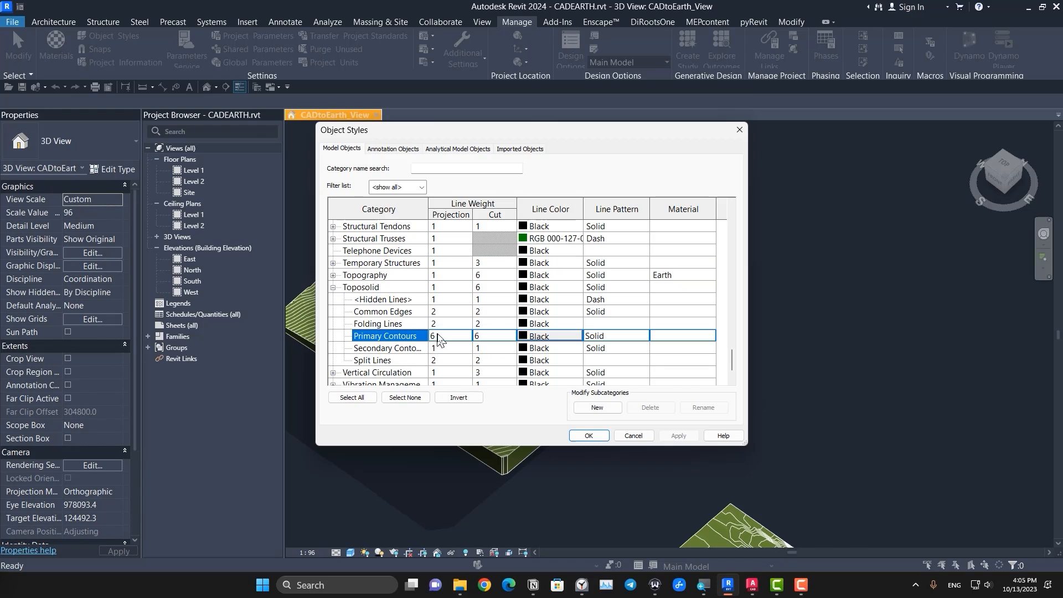
left_click(568, 339)
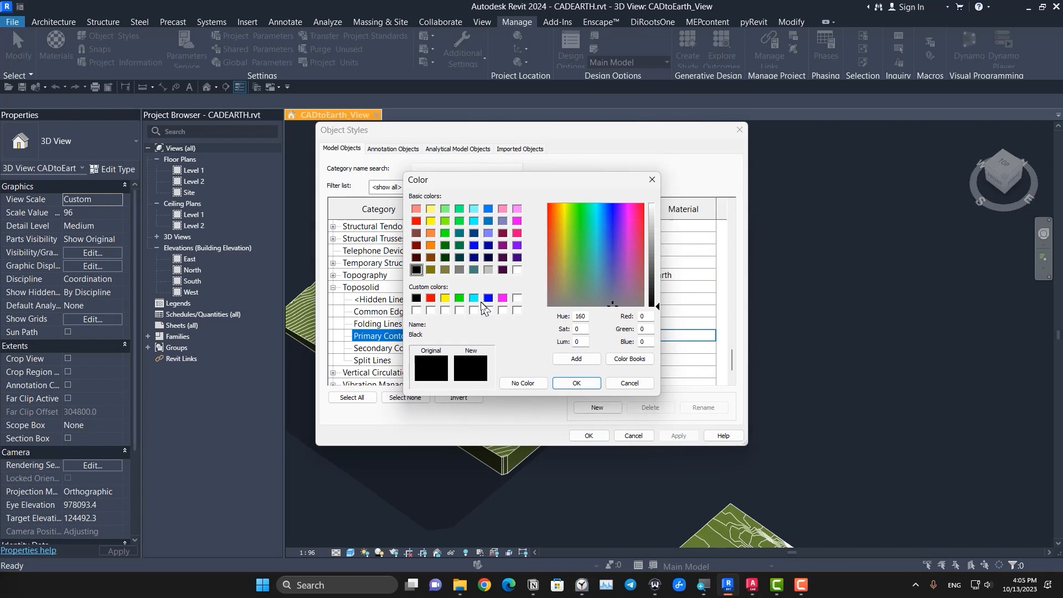
left_click(488, 298)
left_click(576, 383)
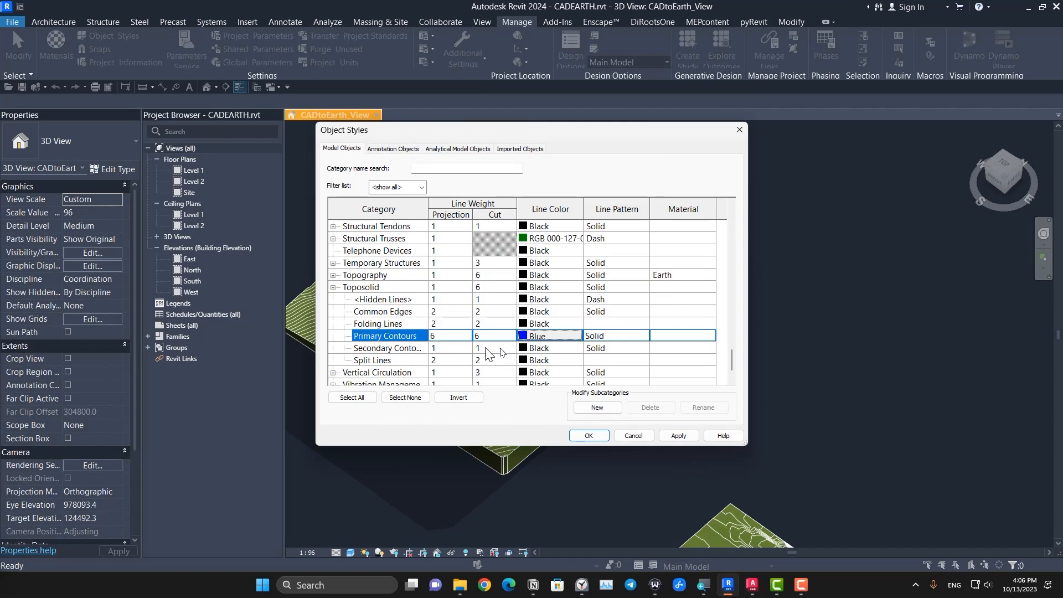
Step: Set the line pattern of the Toposolid Secondary Contours to Center and accept the object styles
left_click(392, 349)
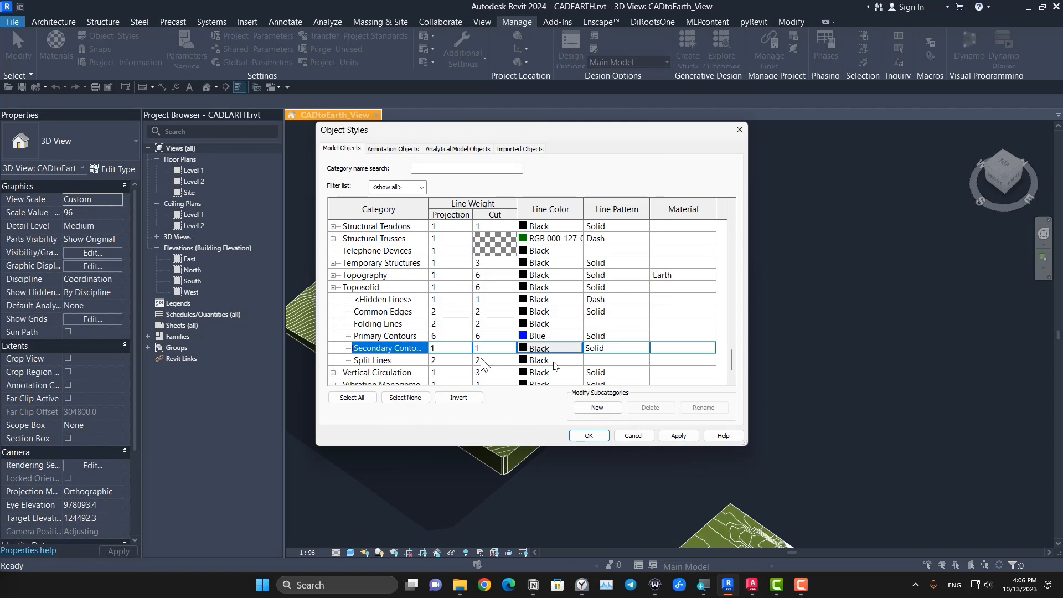
left_click(644, 349)
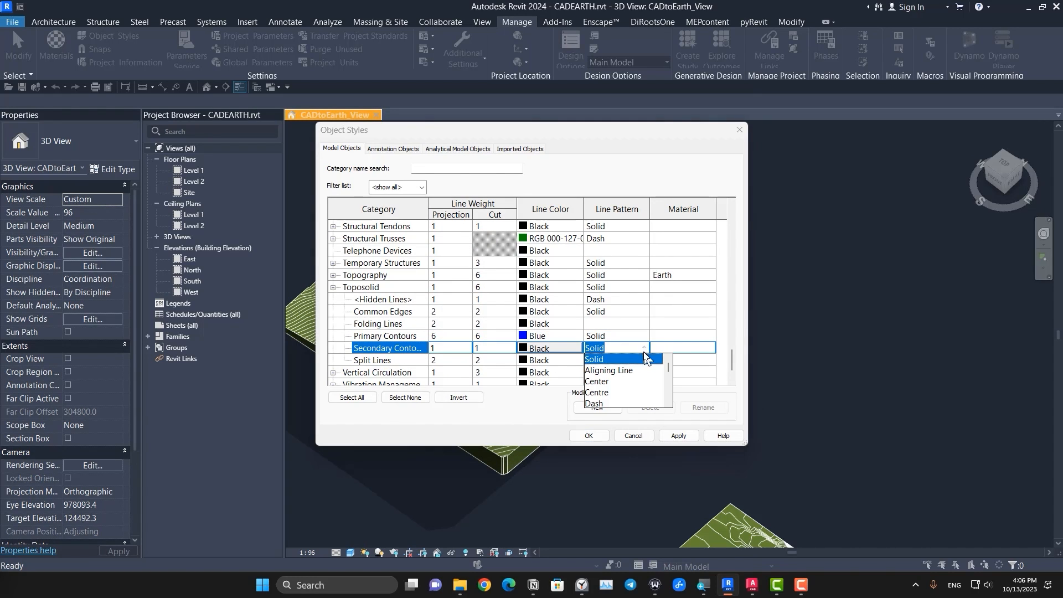
left_click(635, 382)
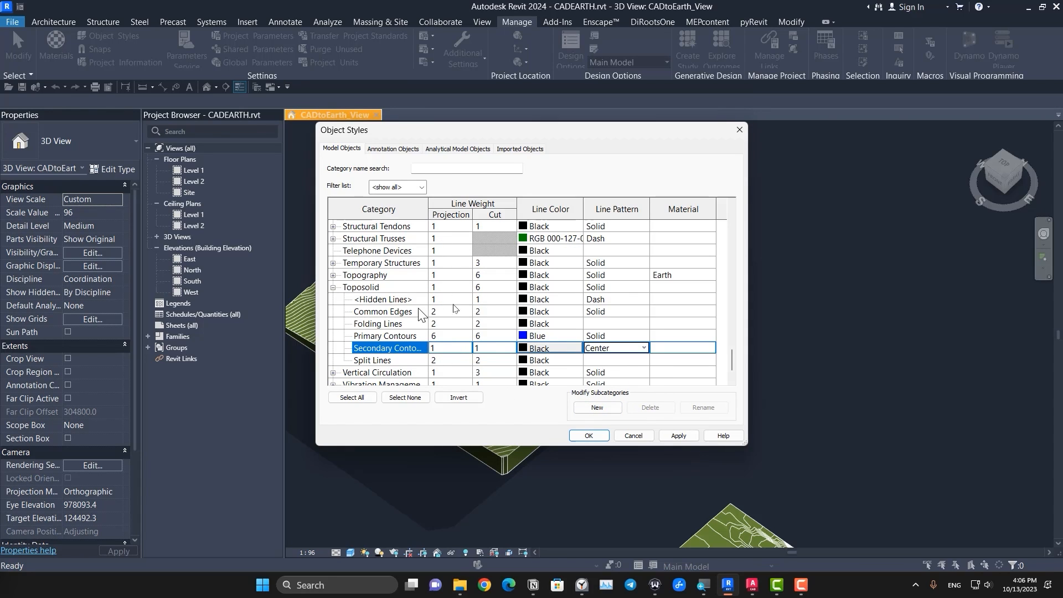
left_click(590, 434)
Step: Set the 3D view's scale to 1 : 10 for the display of the contour line patterns
scroll(557, 434, "up", 5)
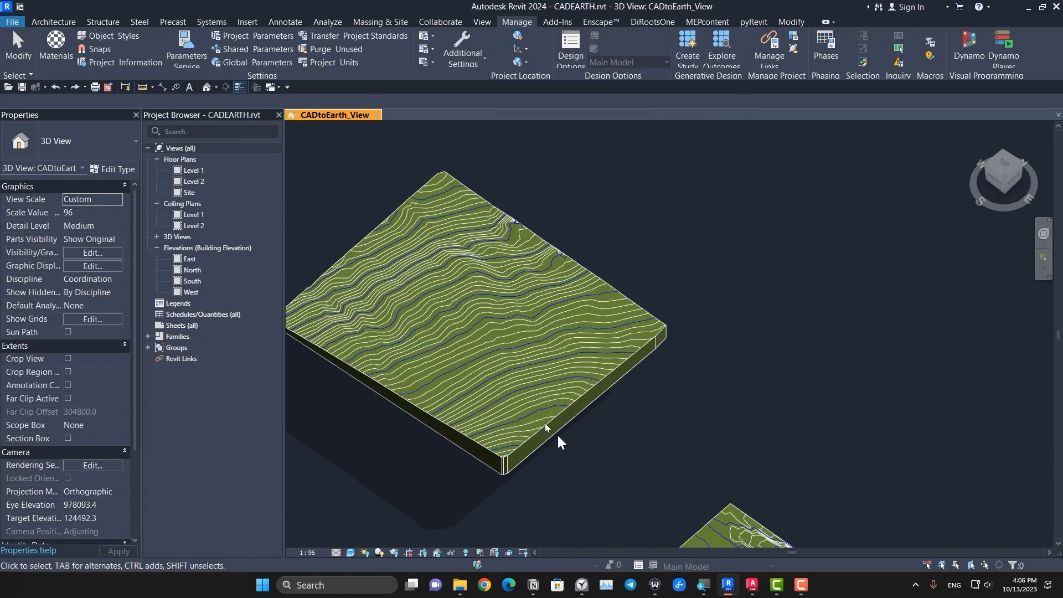
scroll(554, 427, "down", 6)
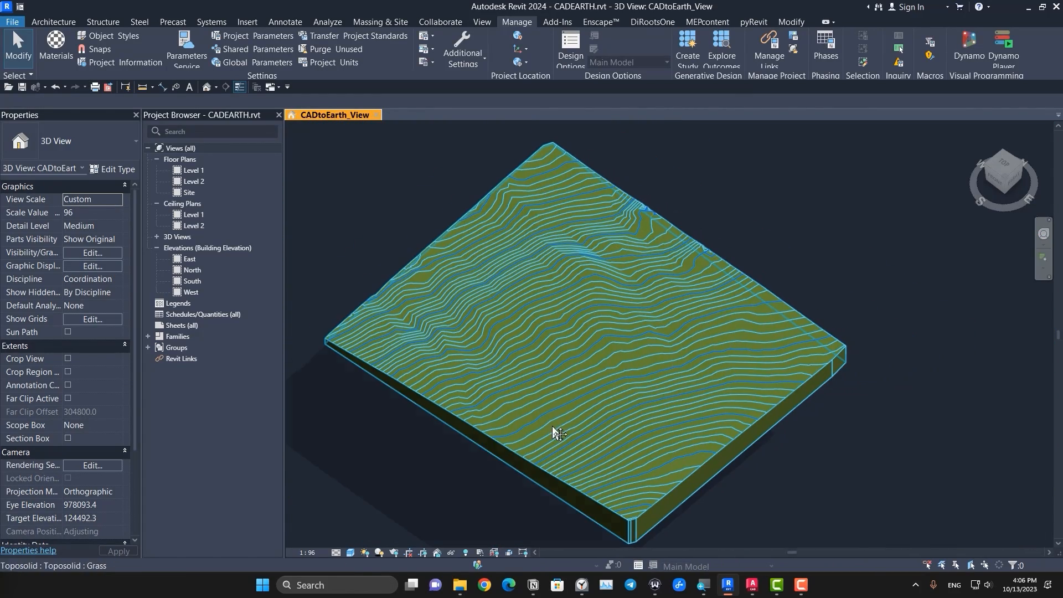
scroll(540, 486, "up", 8)
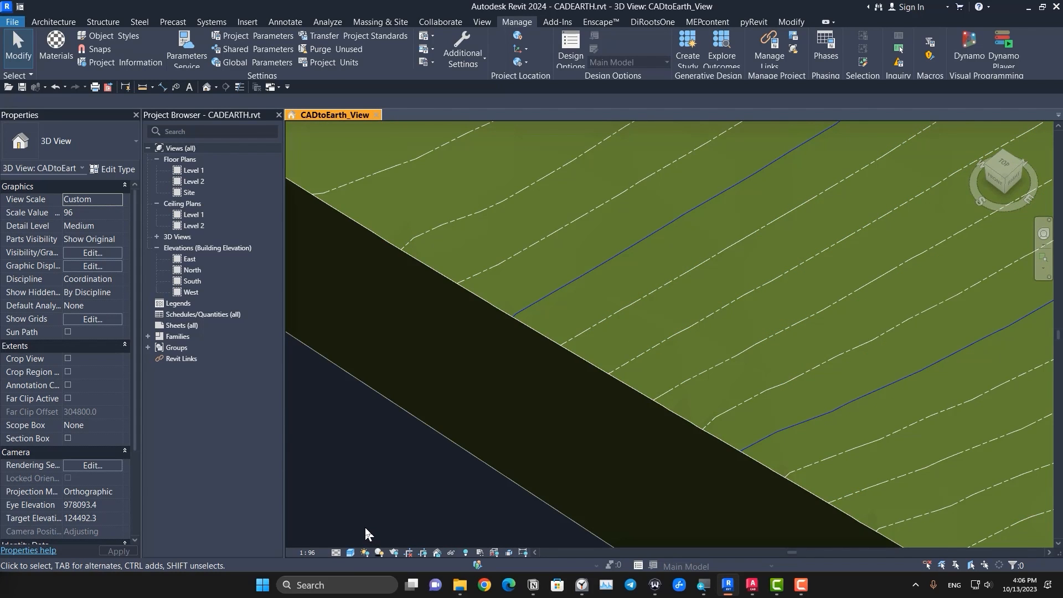
scroll(366, 534, "down", 2)
left_click(317, 554)
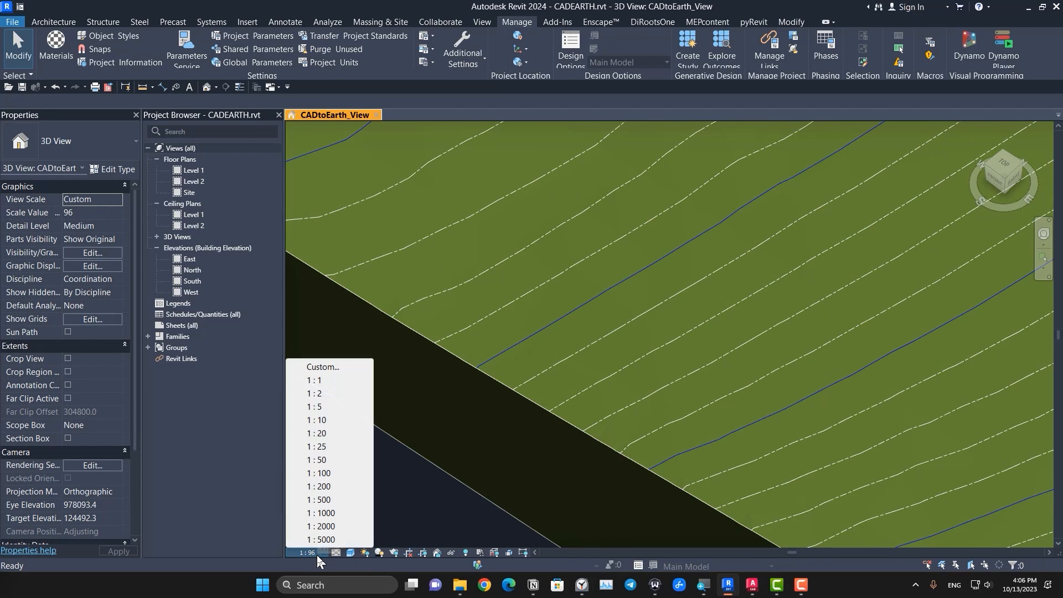
left_click(332, 514)
Step: Examine the contour line colors and patterns on the large toposolid and on the smaller one with the building
scroll(598, 340, "up", 7)
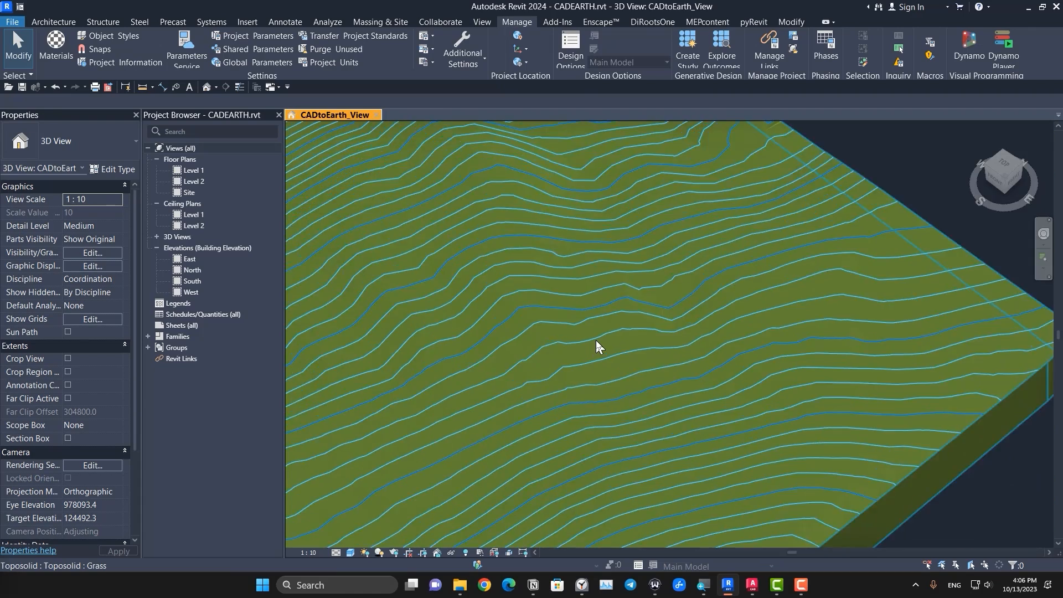
scroll(531, 222, "down", 10)
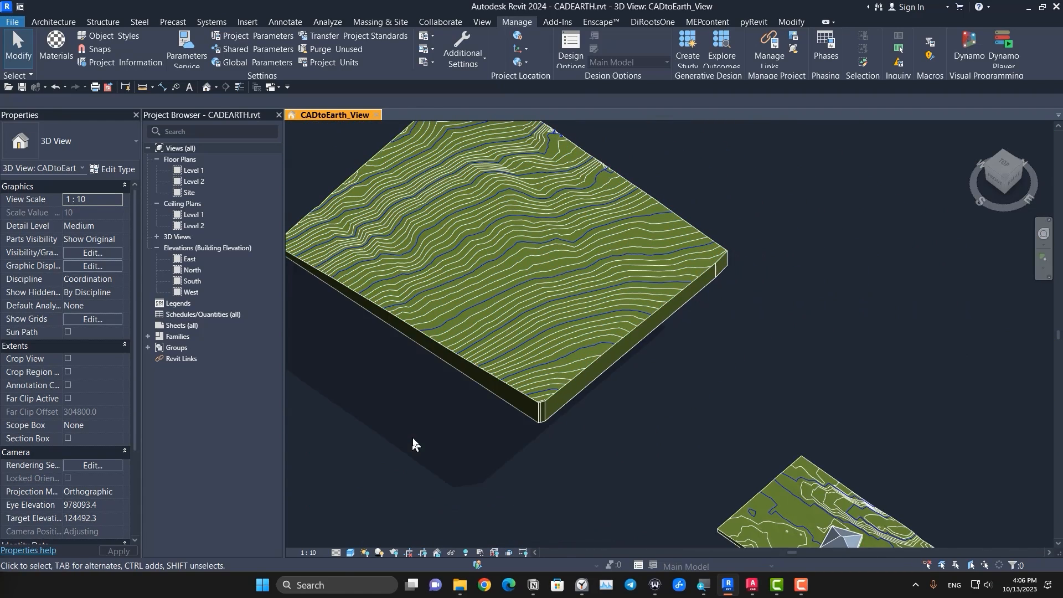
middle_click_drag(414, 438, 422, 504)
scroll(456, 491, "down", 3)
middle_click_drag(603, 454, 518, 292)
scroll(539, 424, "up", 3)
scroll(601, 331, "up", 3)
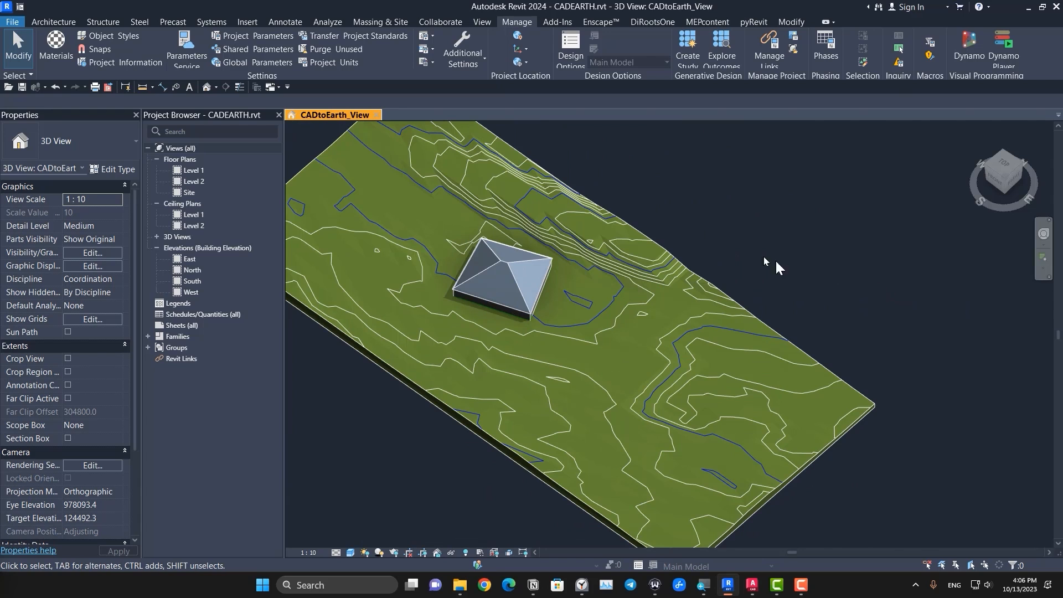
scroll(786, 277, "down", 2)
scroll(793, 291, "down", 4)
middle_click_drag(793, 290, 713, 530)
middle_click_drag(711, 400, 816, 497)
scroll(820, 285, "up", 1)
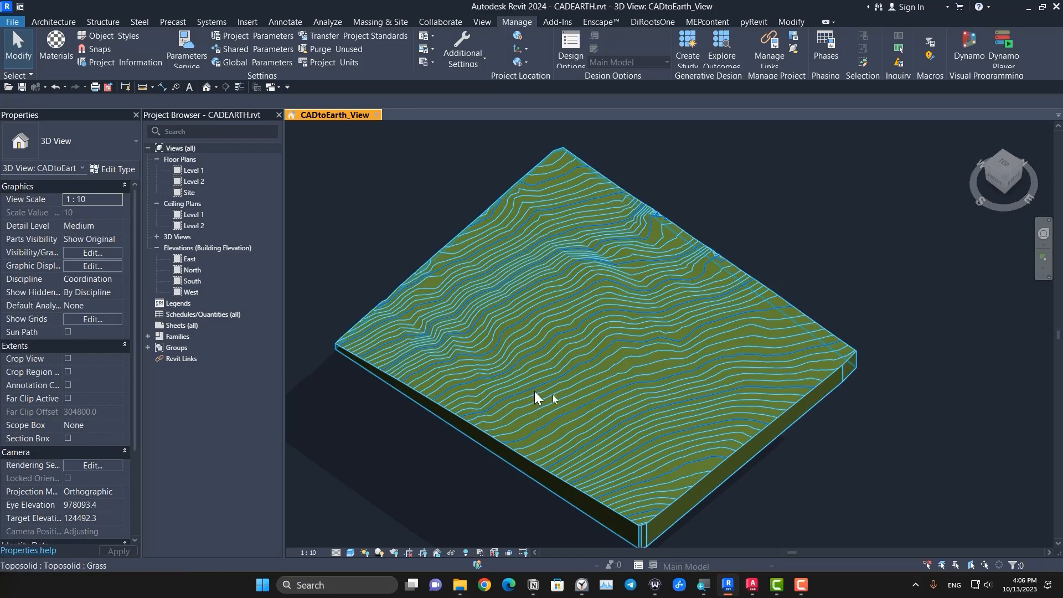
scroll(574, 423, "down", 1)
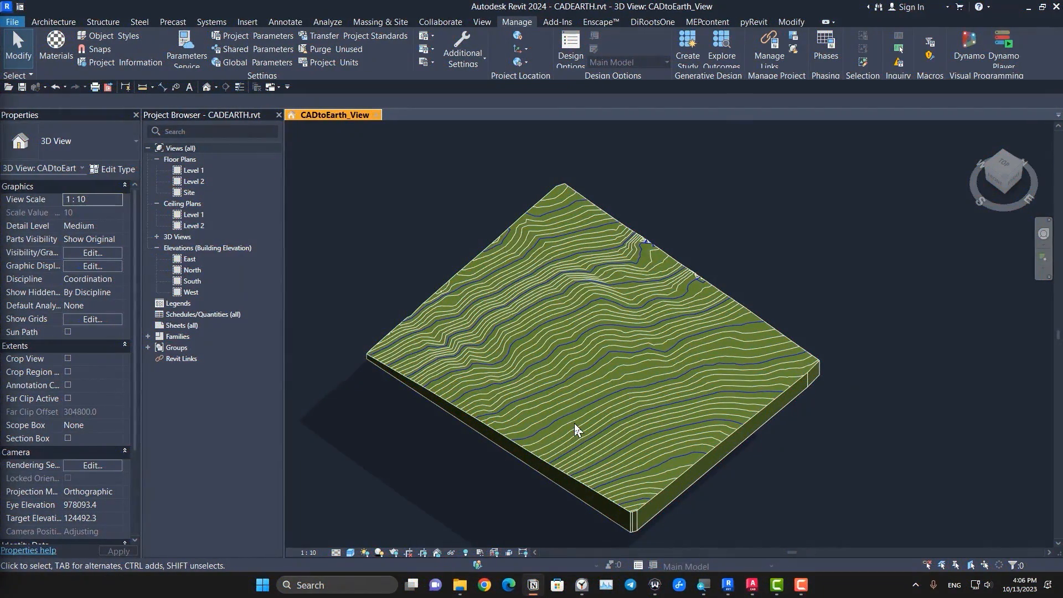
left_click(754, 481)
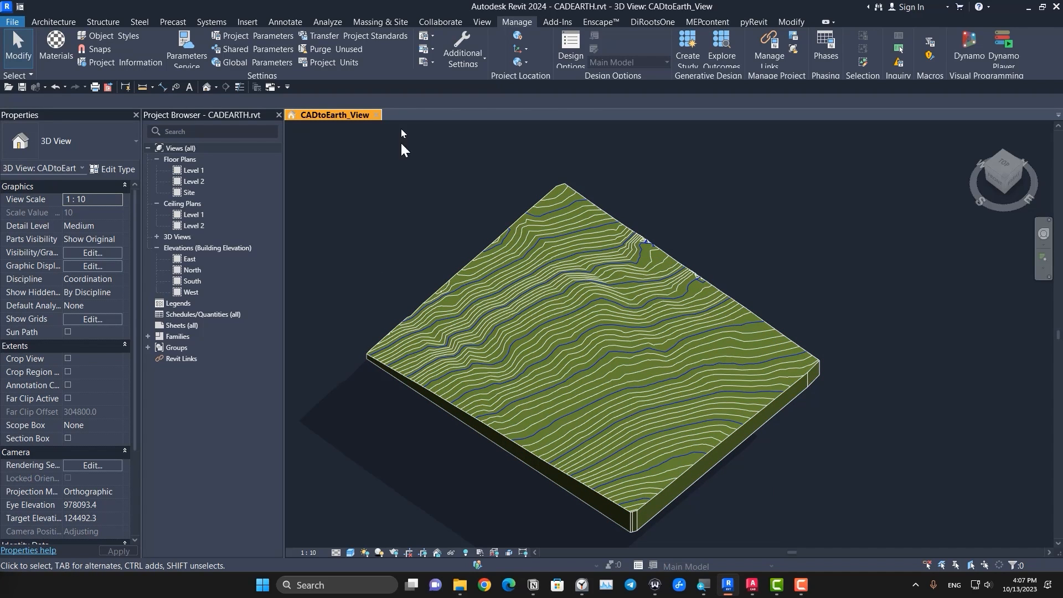
Step: Start a rectangular sub-division of the large toposolid from above and assign a named work plane for its sketch
left_click(381, 21)
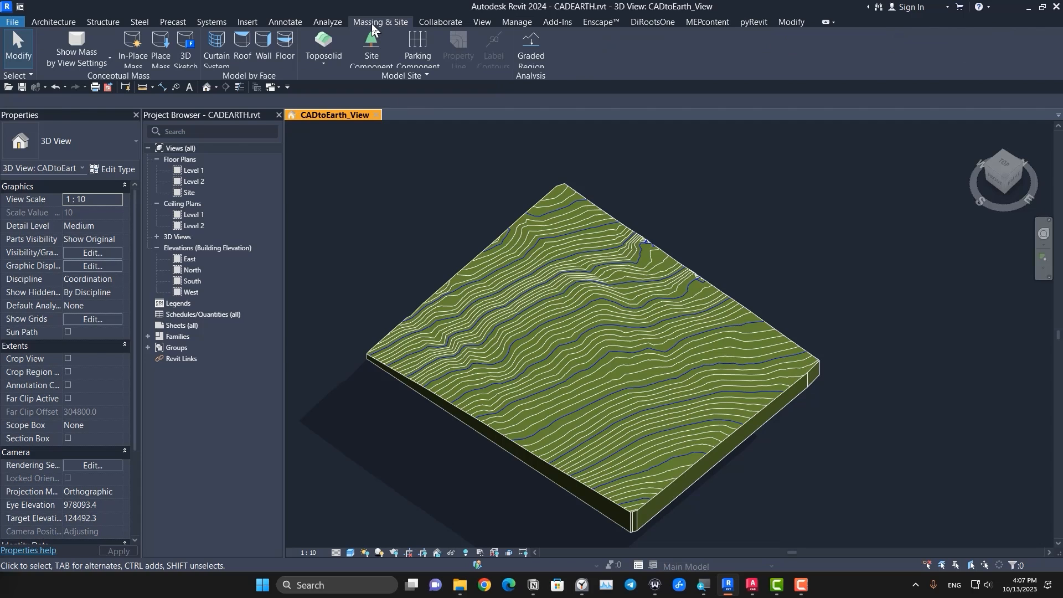
left_click(620, 319)
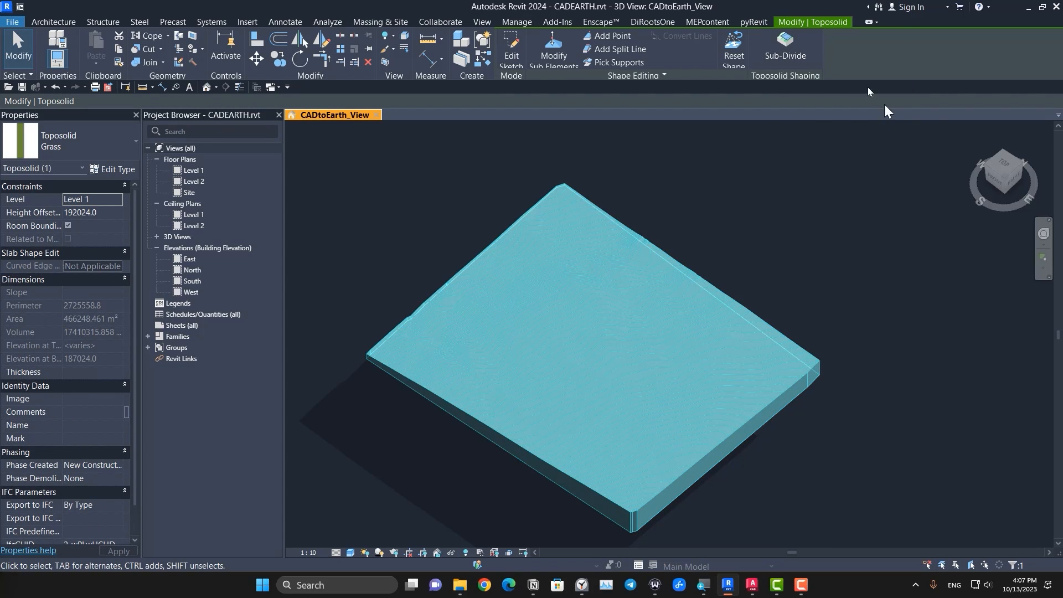
left_click(787, 47)
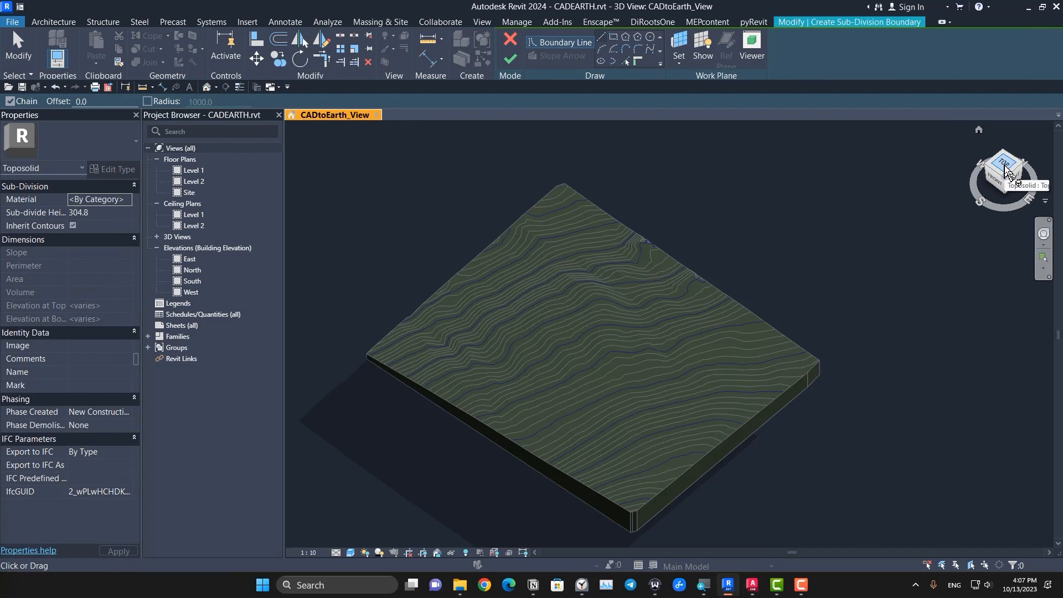
left_click(1005, 167)
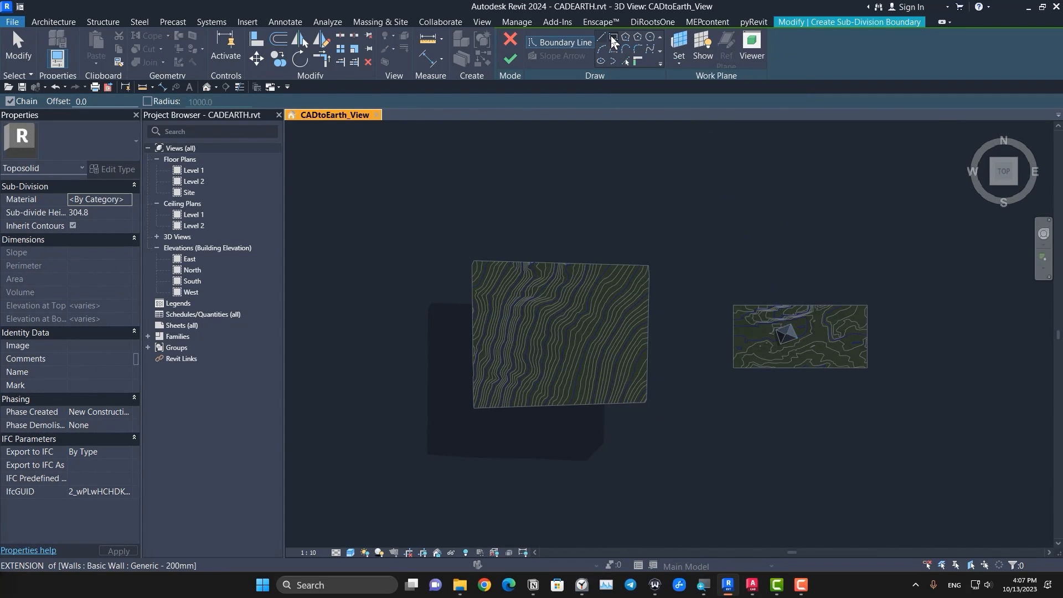
left_click(613, 38)
scroll(408, 308, "up", 4)
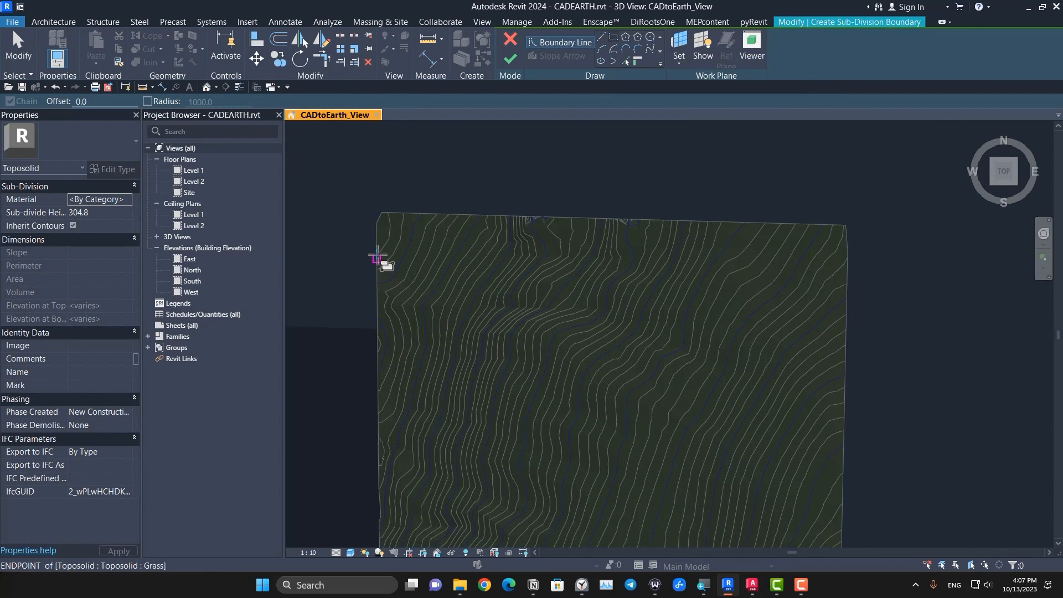
scroll(626, 311, "down", 5)
left_click(626, 311)
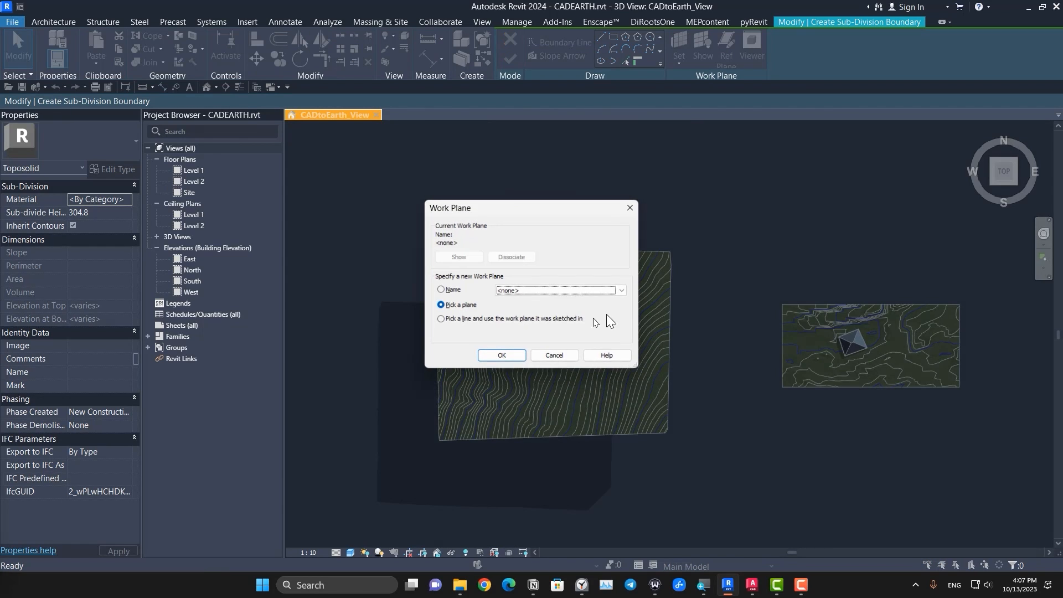
left_click(547, 291)
left_click(537, 309)
left_click(502, 356)
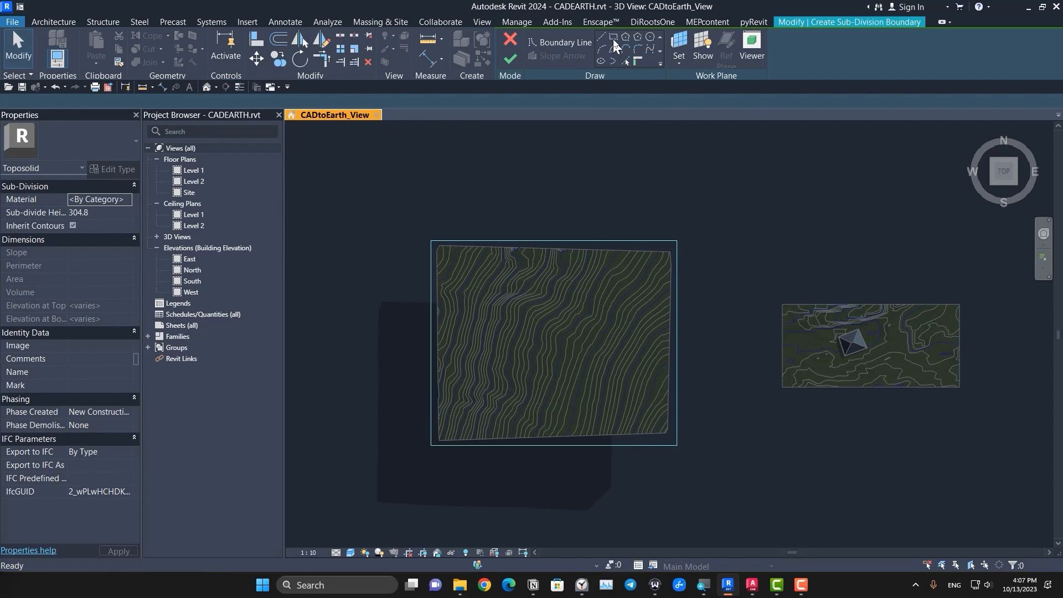
Step: Sketch a rectangular boundary about 589000 by 190000 mm across the middle of the large toposolid
left_click(613, 39)
left_click(468, 295)
left_click(649, 355)
scroll(588, 338, "up", 3)
key("Escape")
key("Escape")
Step: Narrow the rectangle from its north edge, stretch both ends close to the toposolid's west and east edges, and finish the sub-division
left_click(557, 239)
scroll(559, 241, "down", 3)
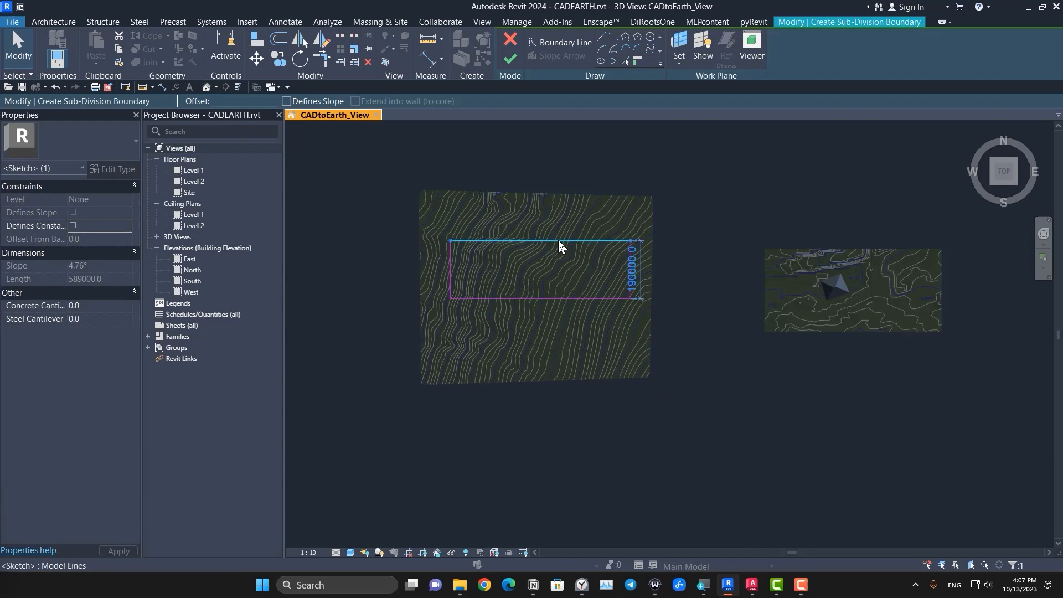
left_click_drag(558, 241, 558, 264)
left_click_drag(451, 283, 424, 283)
left_click_drag(631, 283, 647, 285)
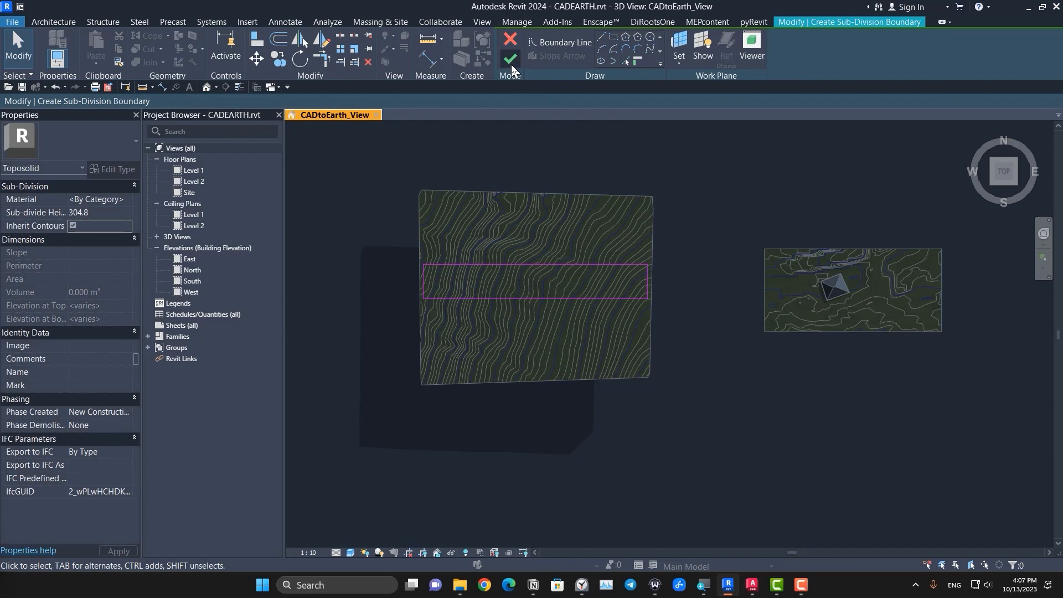
left_click(511, 62)
Step: Turn off Inherit Contours for the new sub-division strip
left_click(604, 334)
middle_click_drag(720, 343, 643, 271, "shift")
middle_click_drag(786, 324, 685, 453)
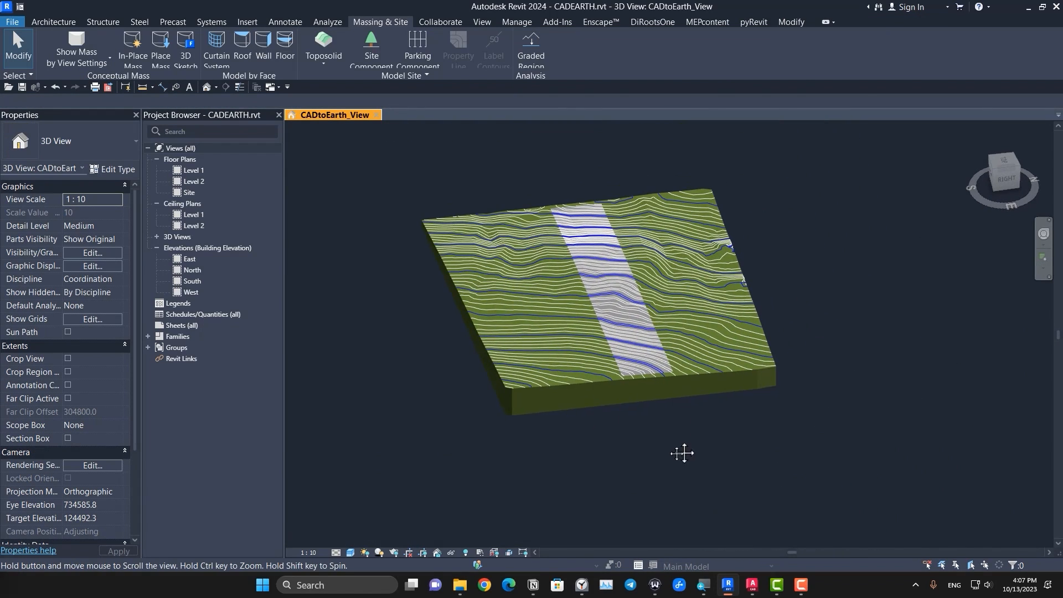
scroll(615, 349, "up", 5)
left_click(647, 432)
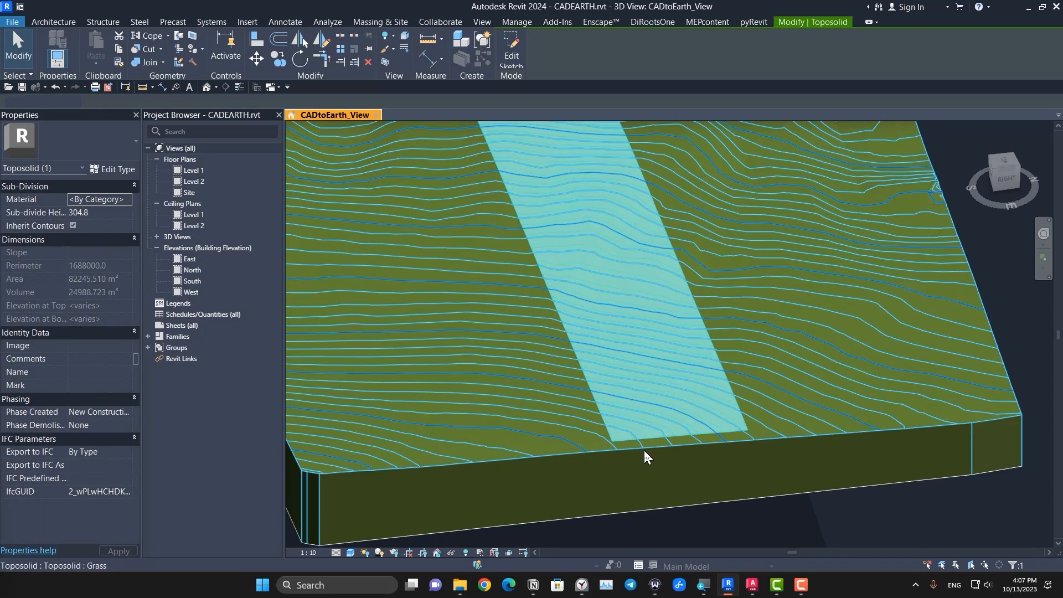
scroll(645, 455, "up", 3)
left_click(73, 226)
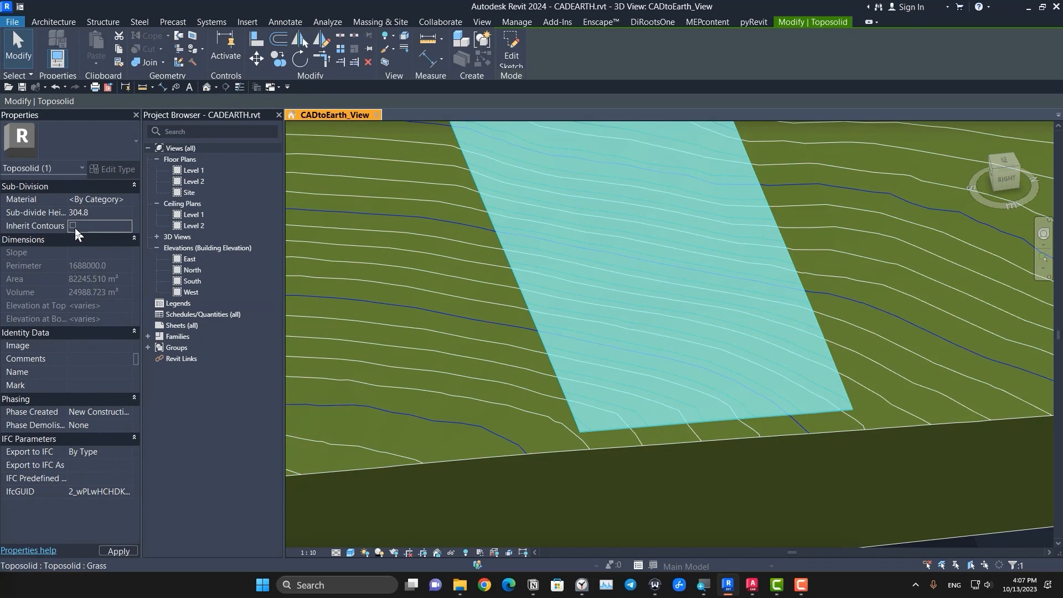
key("Escape")
scroll(625, 392, "down", 8)
scroll(631, 386, "up", 3)
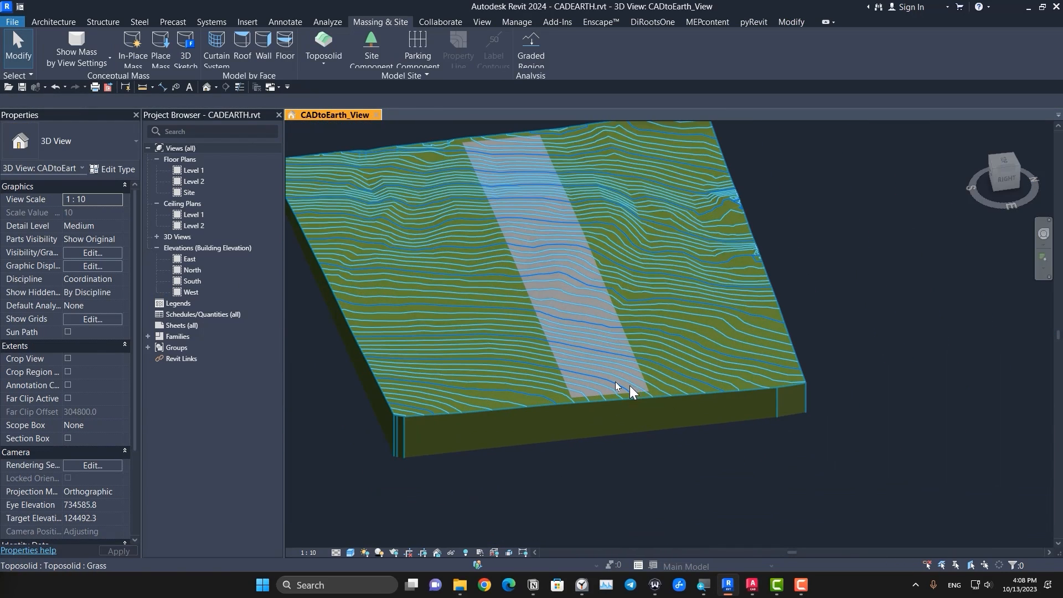
left_click(611, 395)
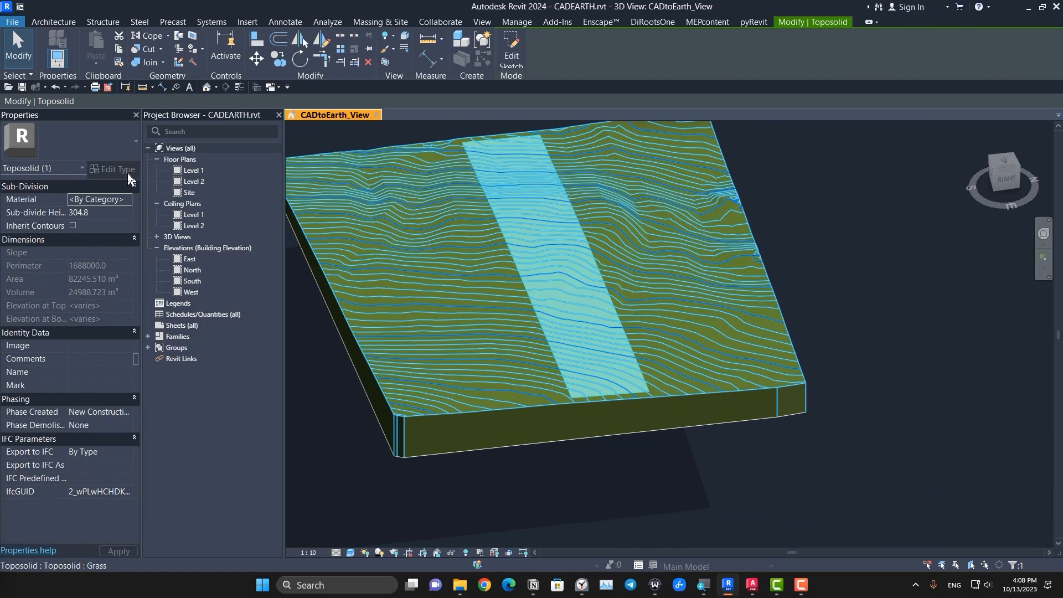
scroll(610, 370, "up", 5)
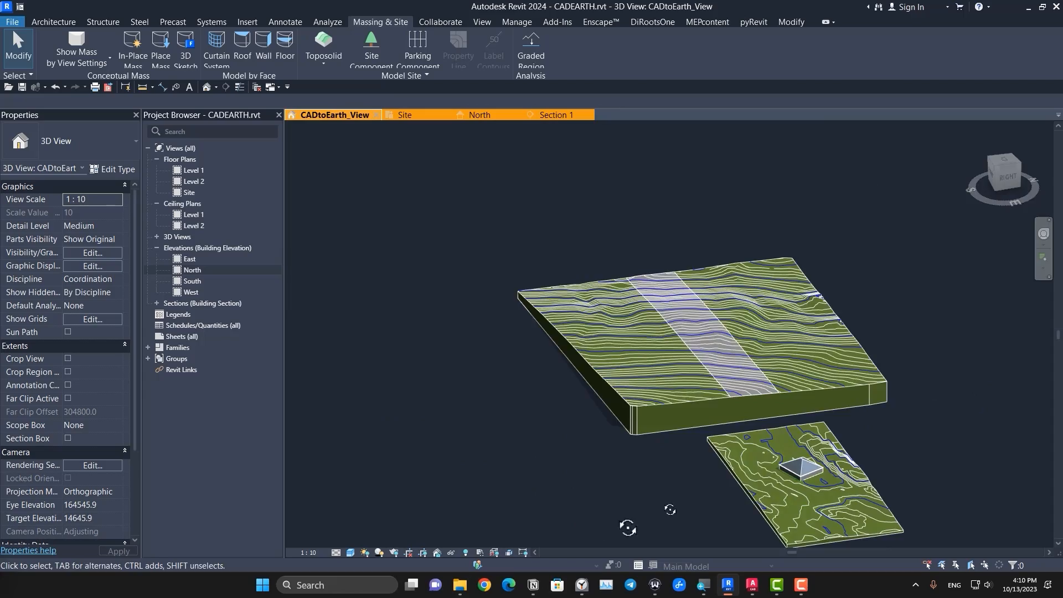
Step: Set the sub-divide height of the strip on the large toposolid to 1000
middle_click_drag(624, 532, 720, 403, "shift")
scroll(720, 403, "up", 5)
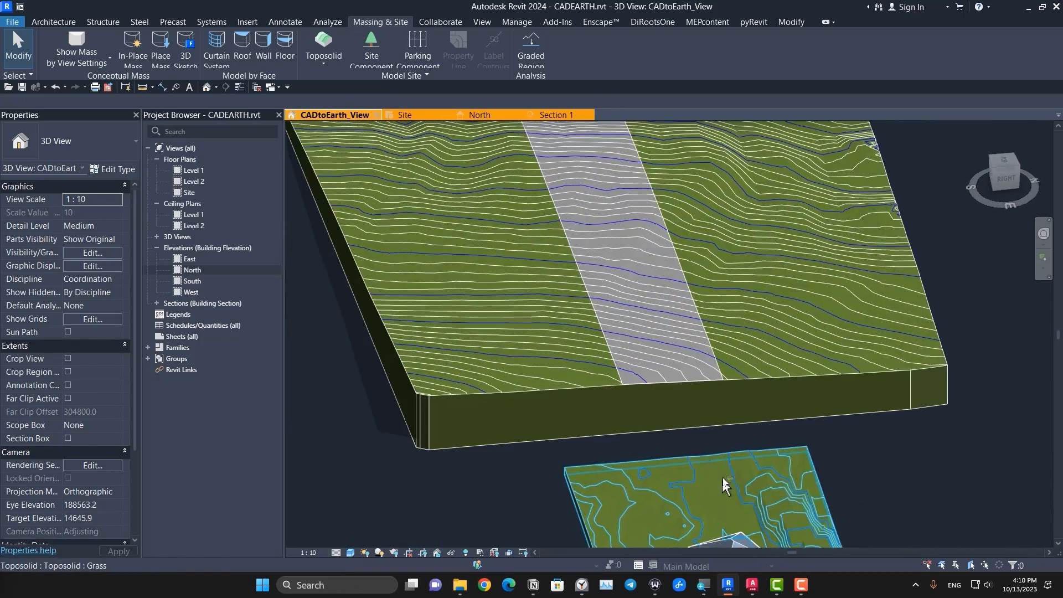
left_click(690, 379)
scroll(631, 403, "up", 4)
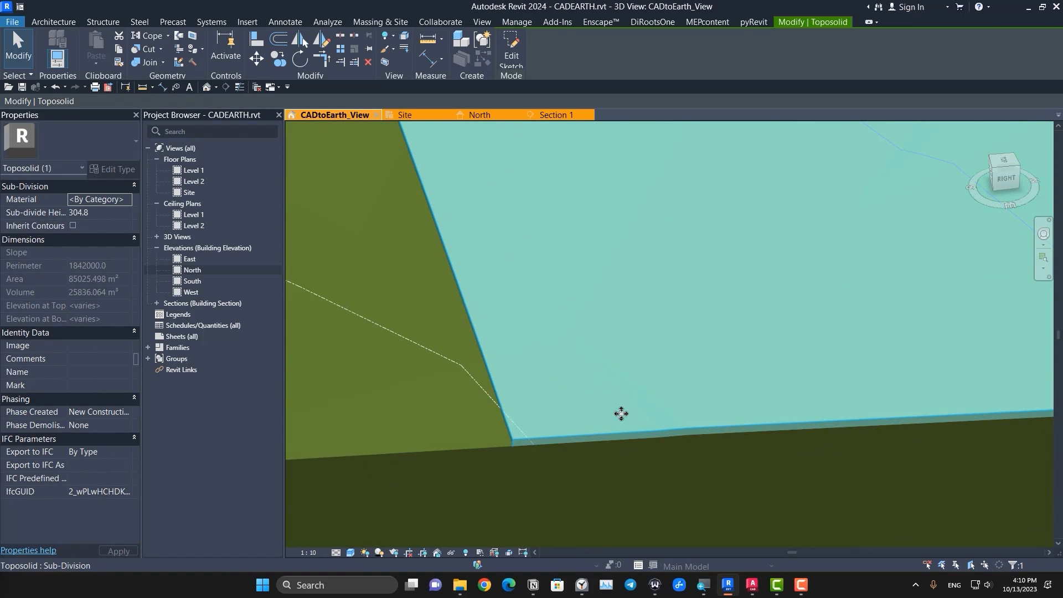
scroll(622, 414, "down", 3)
scroll(482, 360, "down", 2)
left_click(67, 212)
scroll(576, 394, "down", 5)
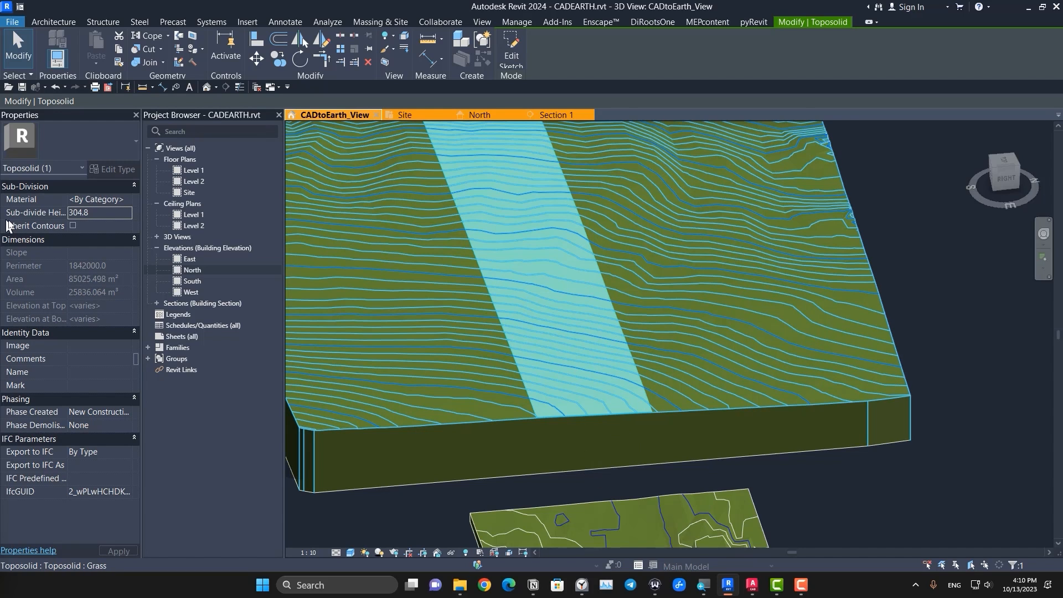
left_click(124, 214)
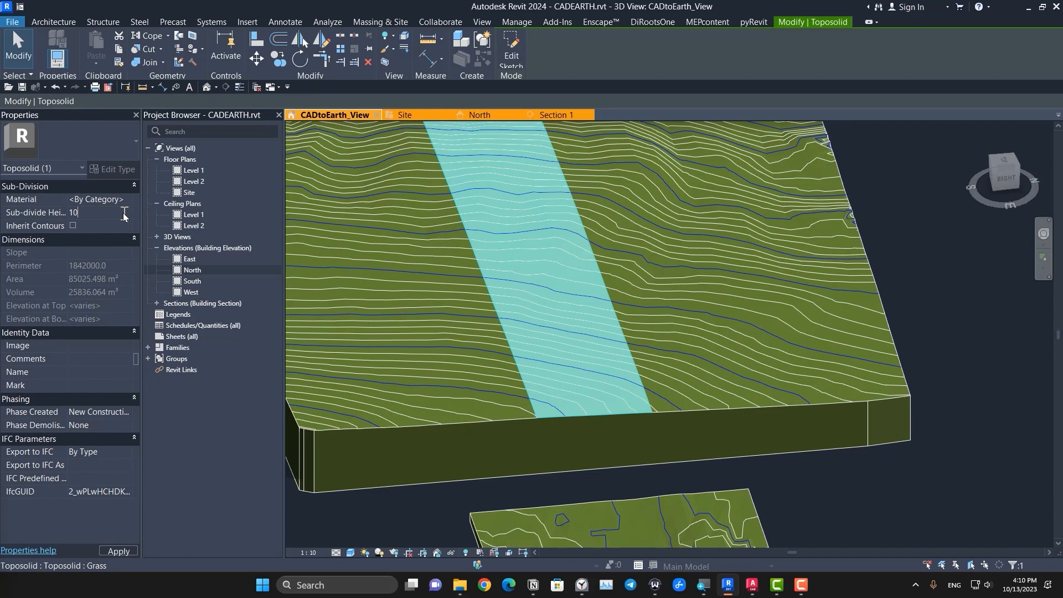
type("1000")
key("Return")
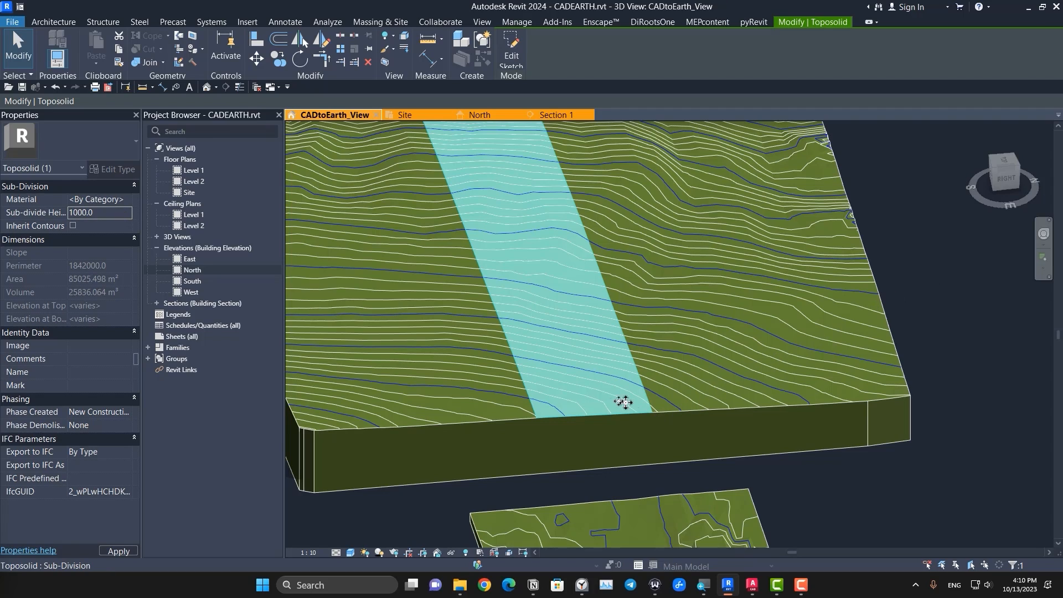
scroll(617, 399, "up", 5)
key("Escape")
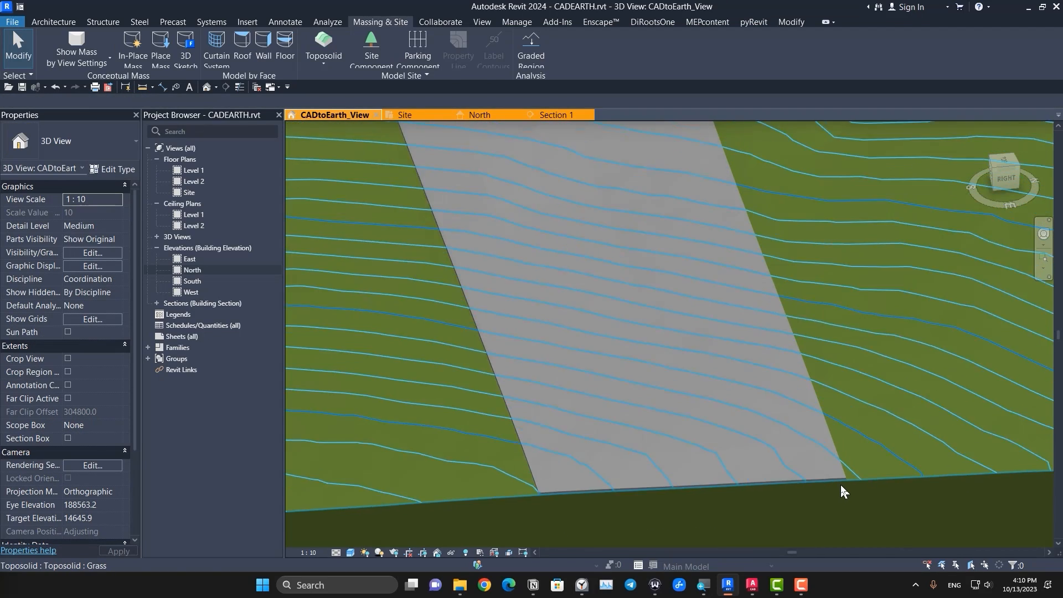
Step: Open the material choices for the sub-division strip and close them without assigning a material
scroll(840, 483, "down", 3)
middle_click_drag(840, 483, 836, 410, "shift")
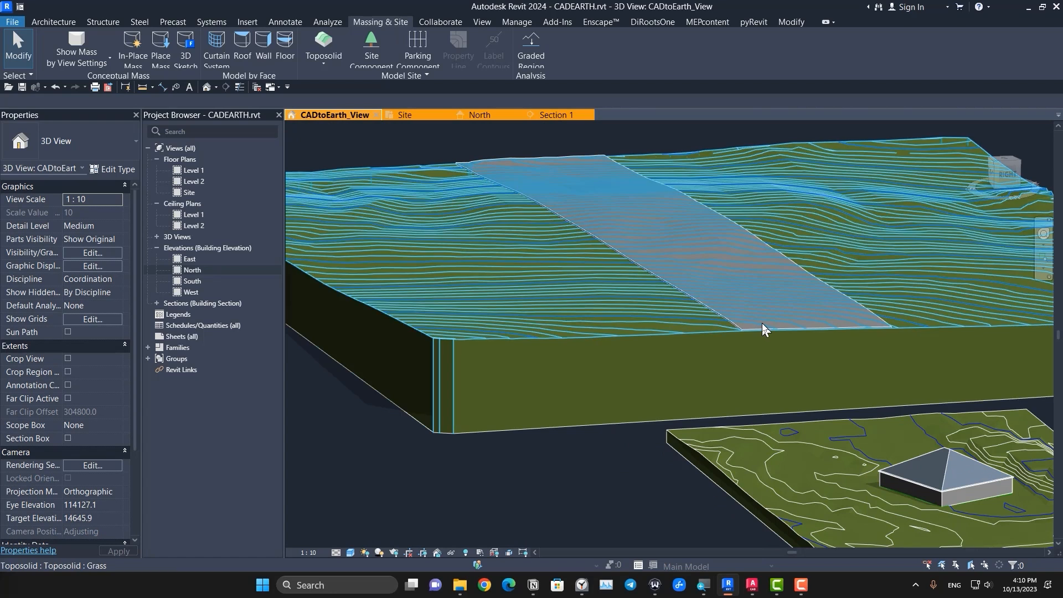
left_click(762, 324)
key("Escape")
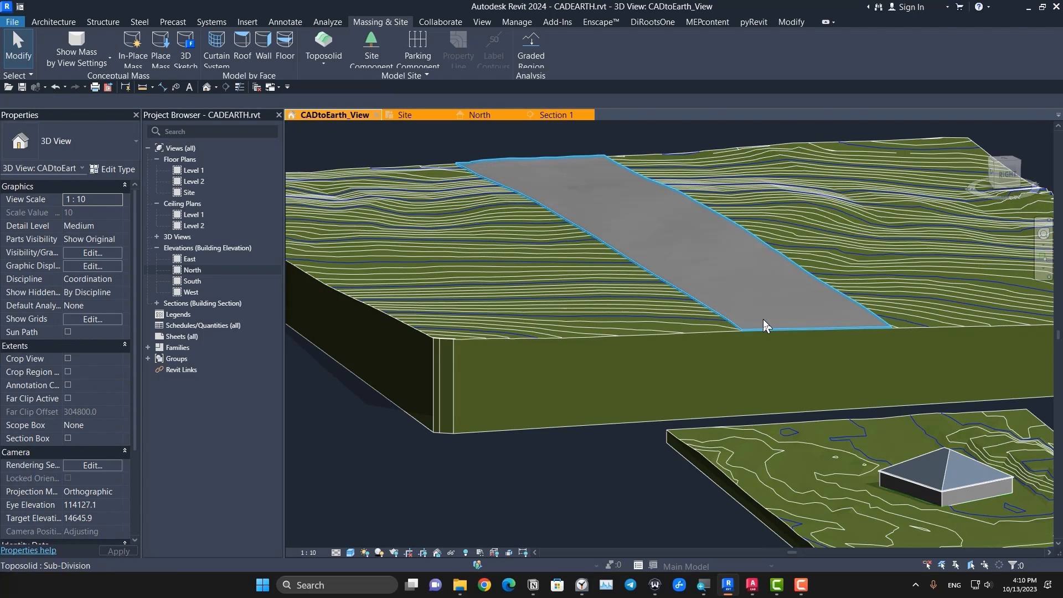
left_click(763, 321)
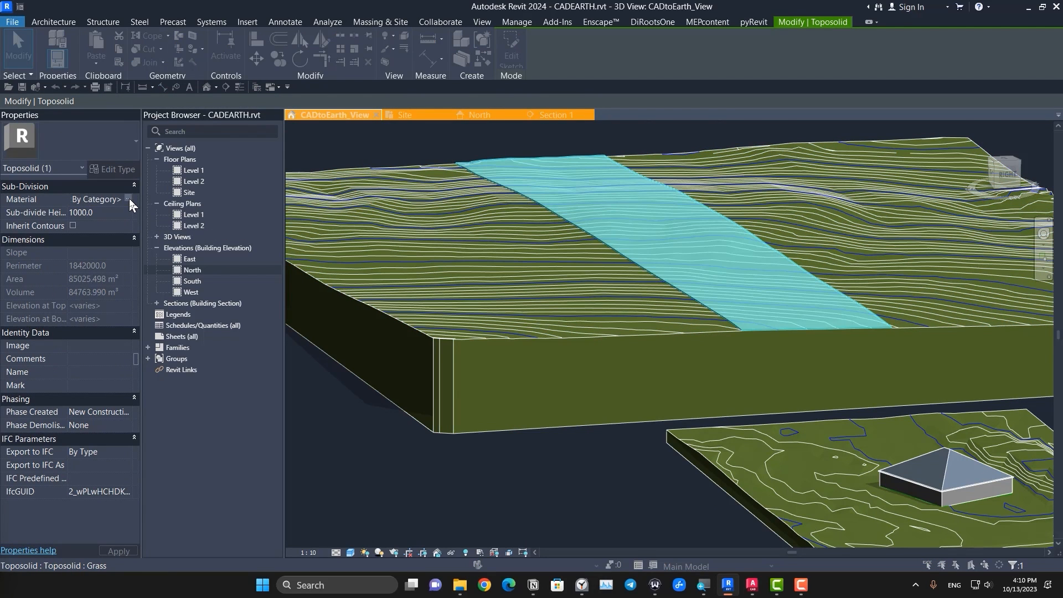
left_click(129, 198)
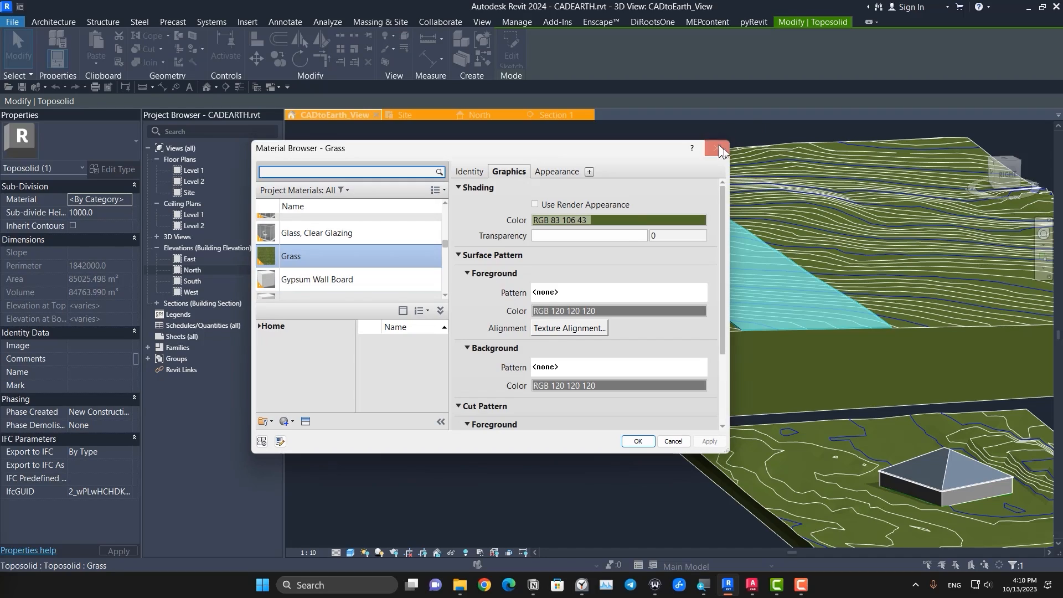
left_click(717, 148)
Step: Examine the sub-division strip from several angles and inspect how its raised end sits on the toposolid's edge
middle_click_drag(797, 223, 264, 387, "shift")
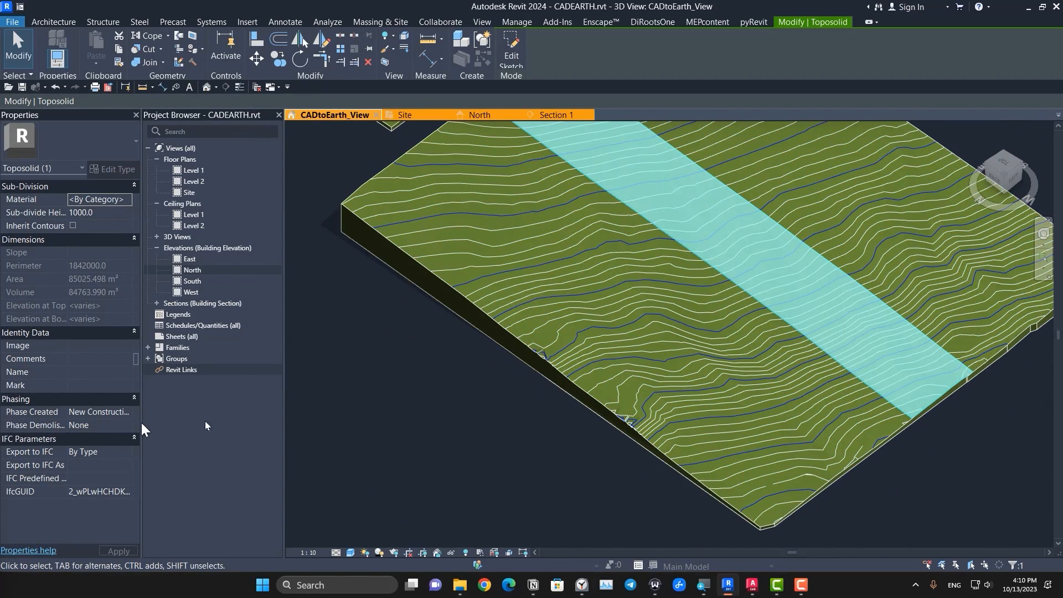
scroll(605, 350, "down", 3)
middle_click_drag(605, 350, 674, 513, "shift")
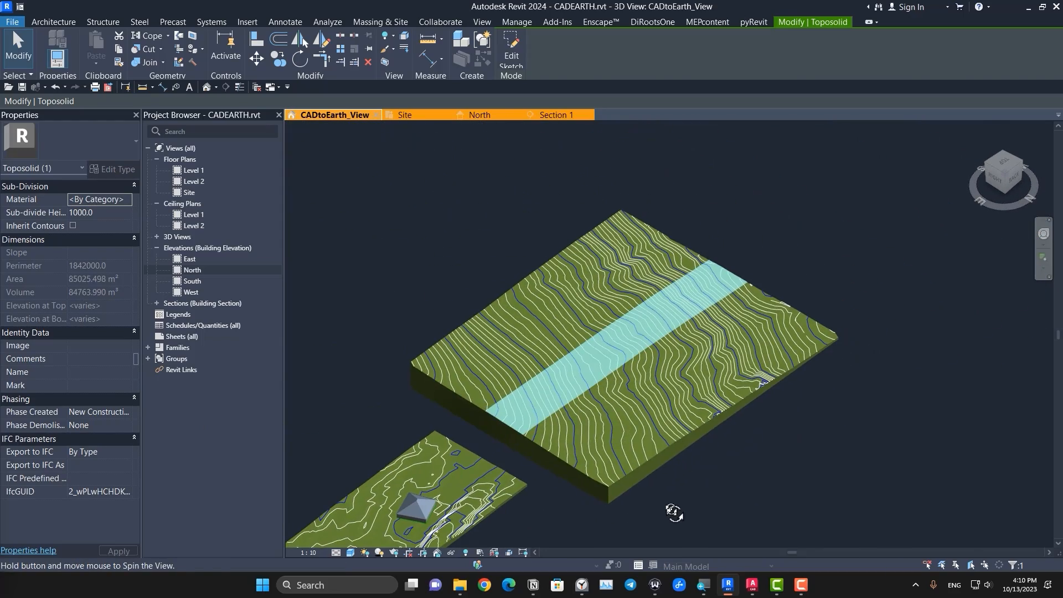
scroll(692, 353, "up", 4)
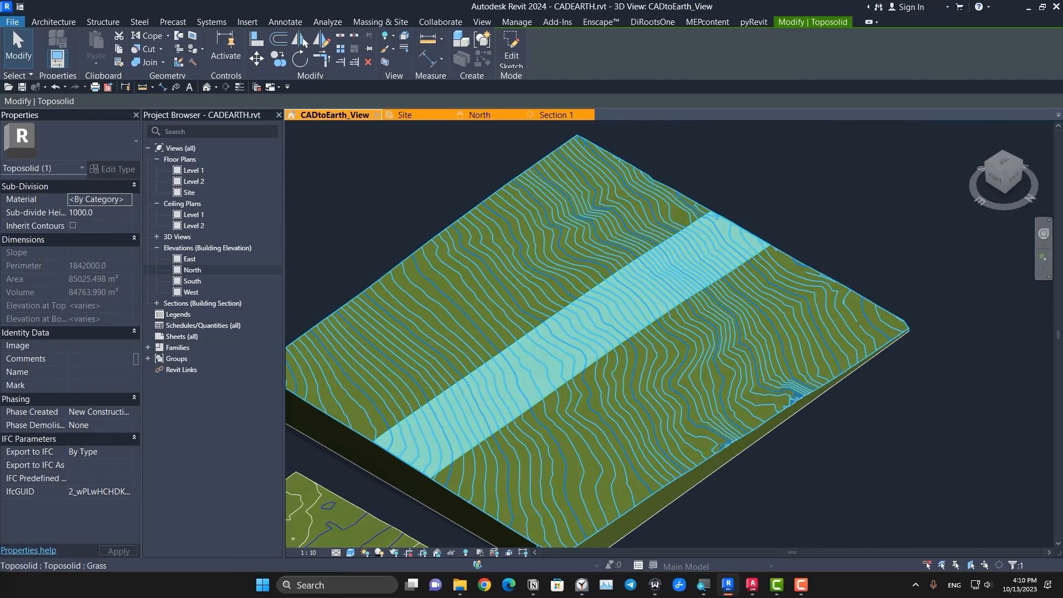
middle_click_drag(693, 352, 626, 386, "shift")
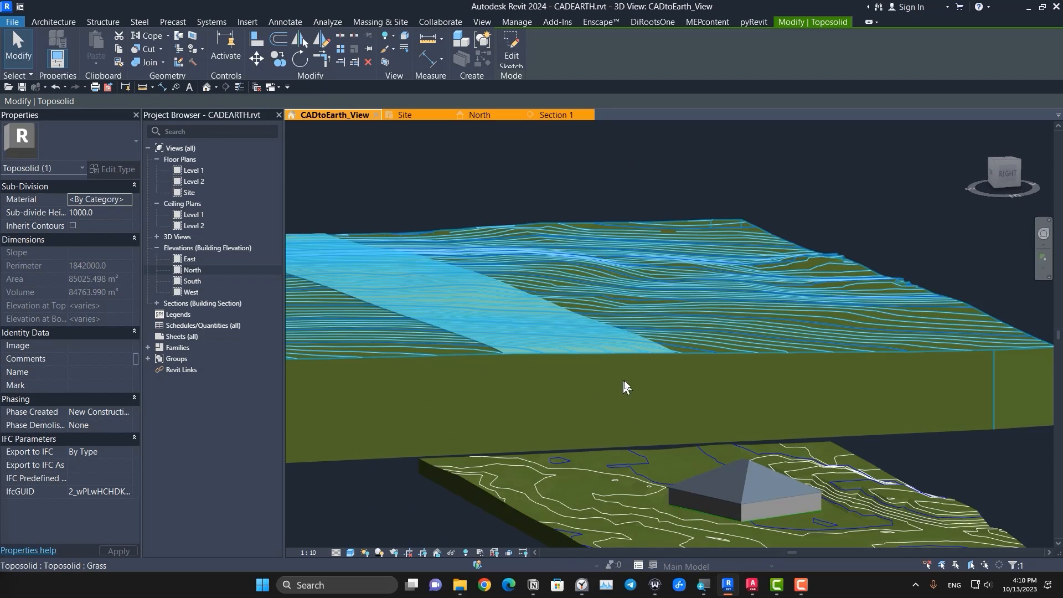
key("Escape")
scroll(649, 380, "up", 5)
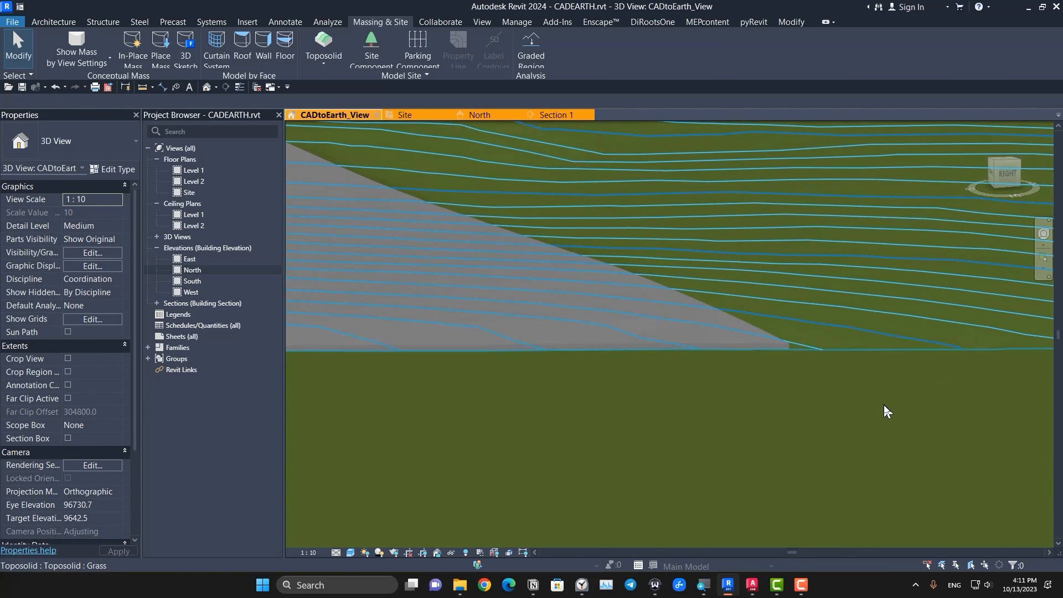
scroll(884, 404, "down", 1)
middle_click_drag(800, 412, 774, 416)
scroll(777, 367, "up", 7)
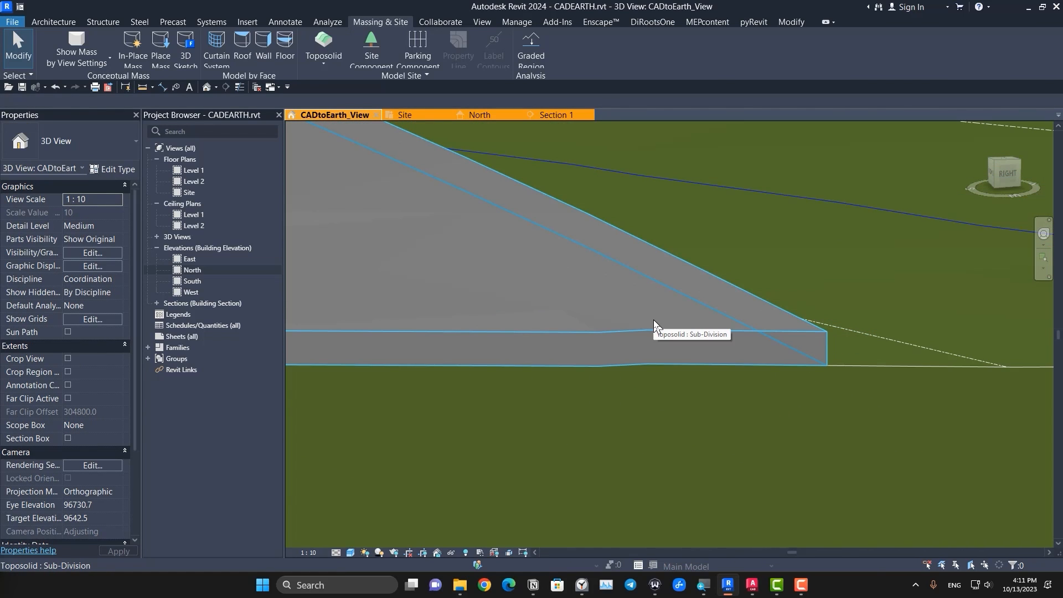
Step: Try to join the geometry of the large toposolid and its sub-division
left_click(804, 22)
left_click(162, 64)
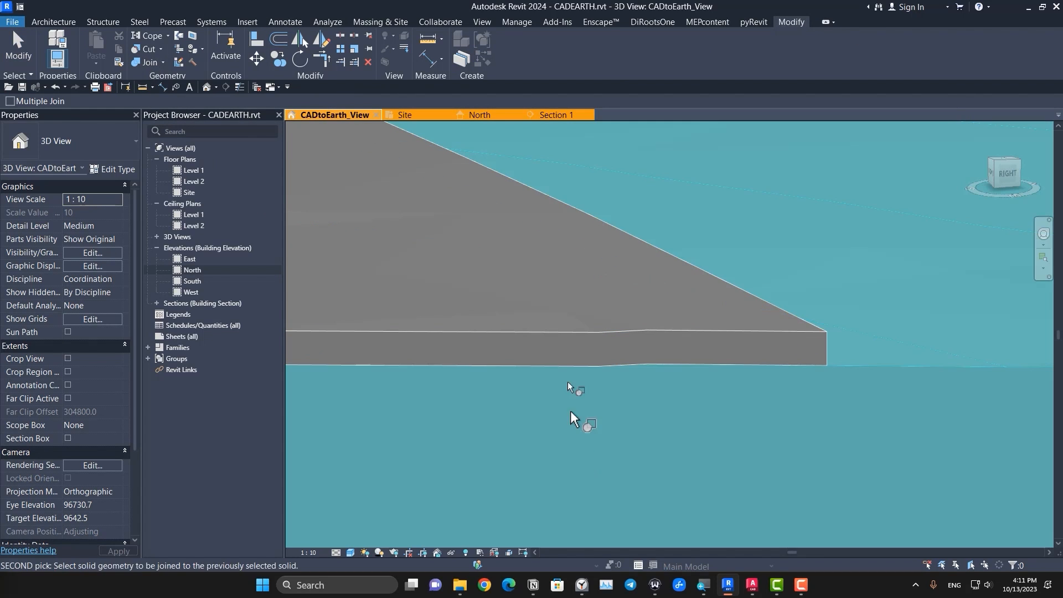
left_click(842, 413)
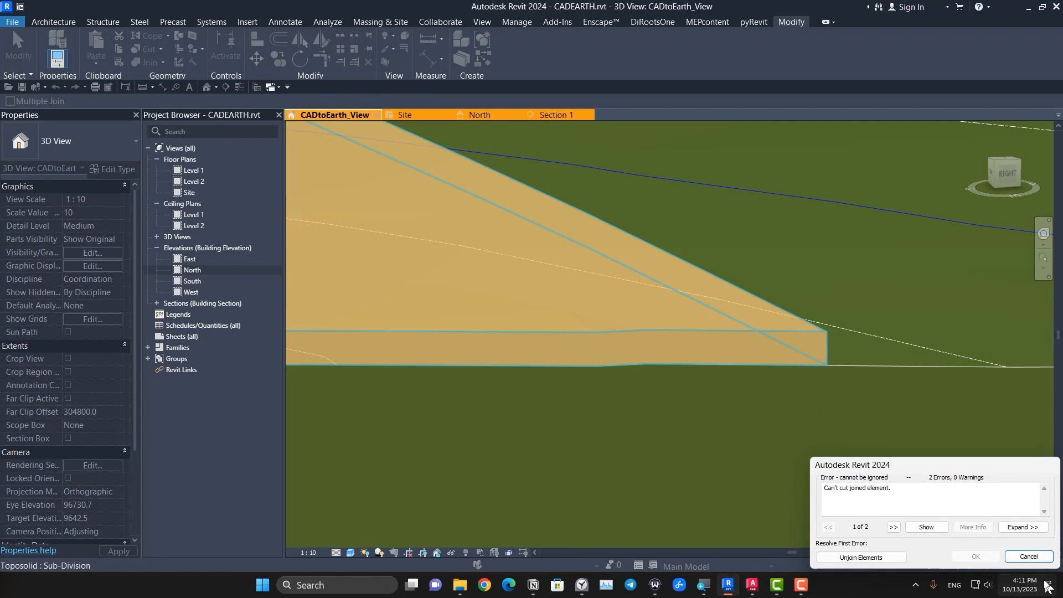
left_click(1029, 557)
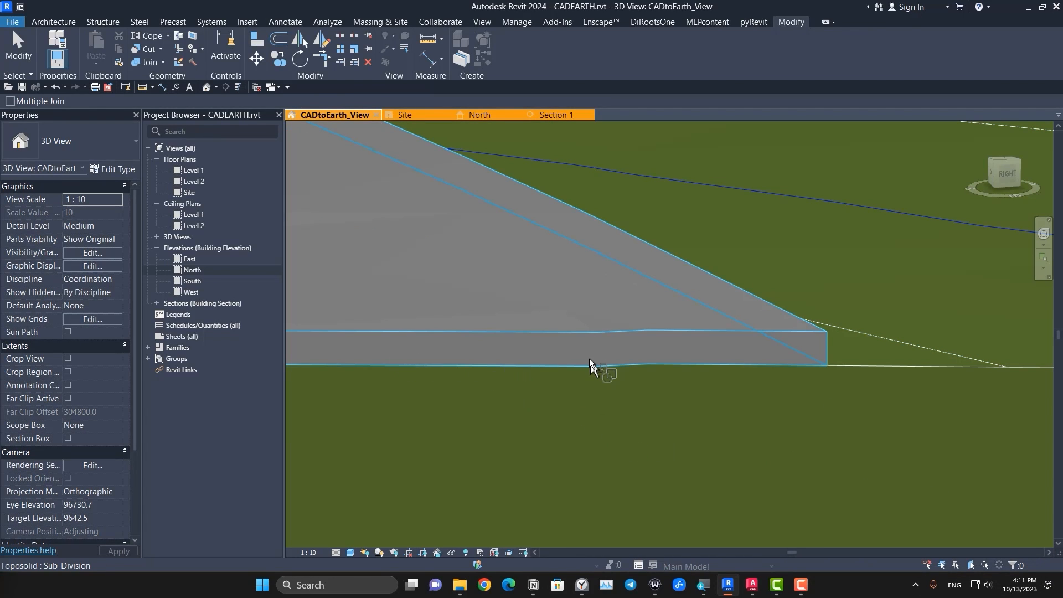
scroll(740, 393, "down", 3)
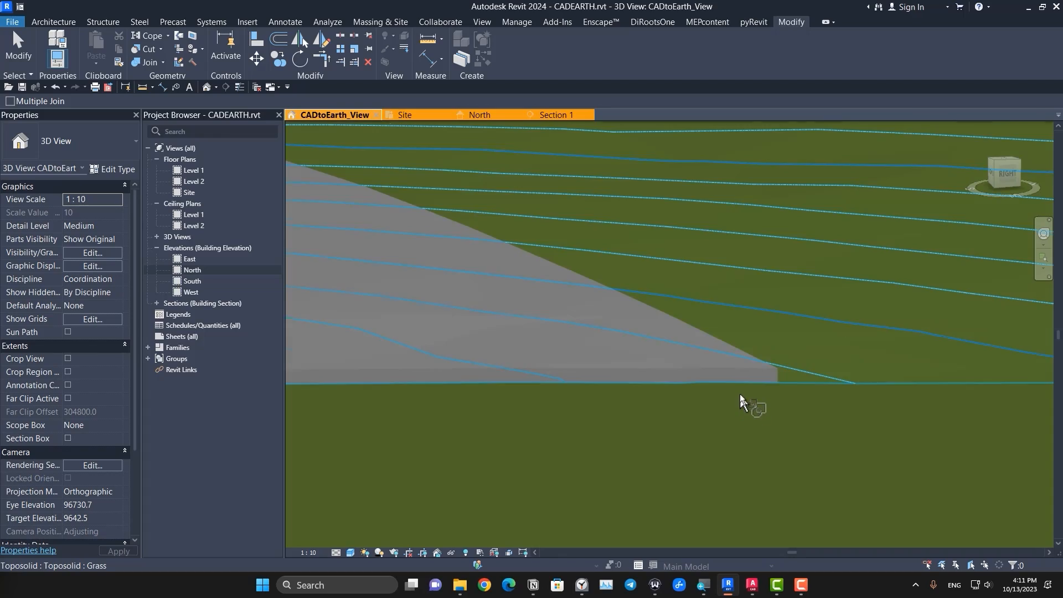
scroll(757, 394, "down", 4)
scroll(753, 391, "up", 5)
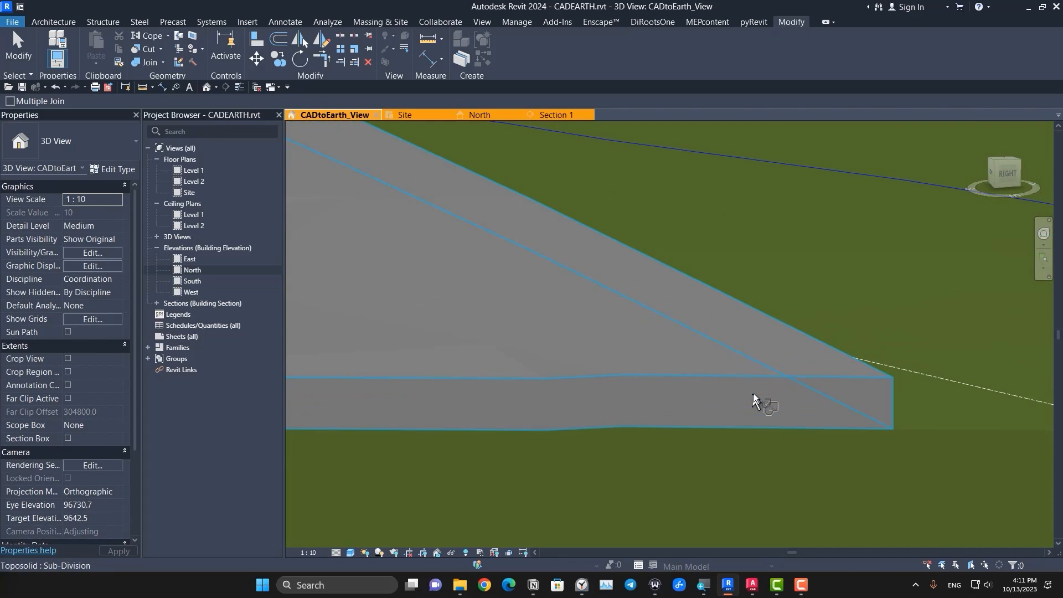
scroll(765, 406, "down", 6)
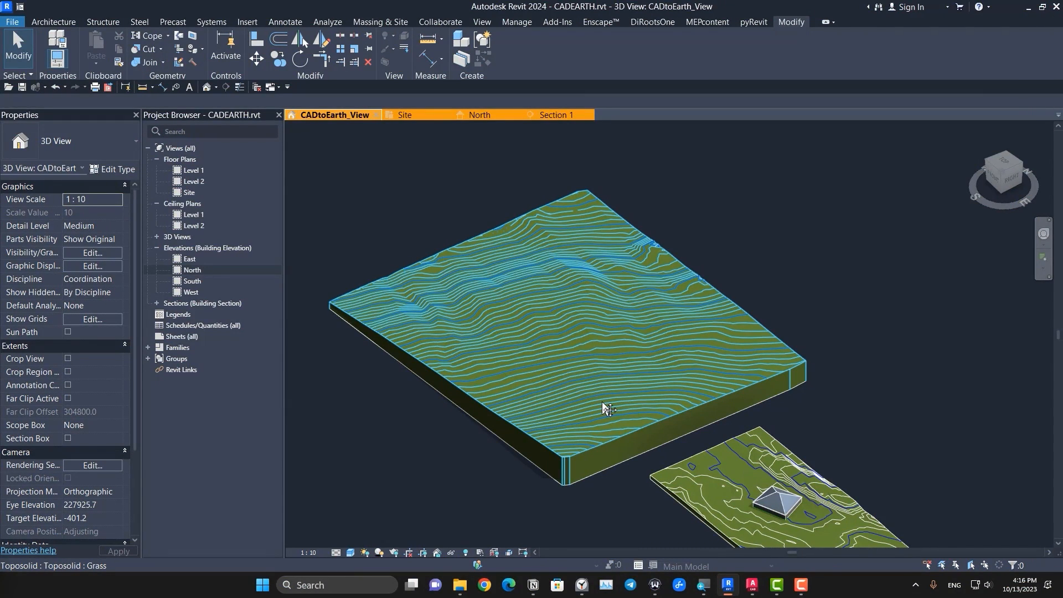
Step: Split the large toposolid with a rectangle drawn across its full width, separating a middle band from the two end pieces
left_click(433, 428)
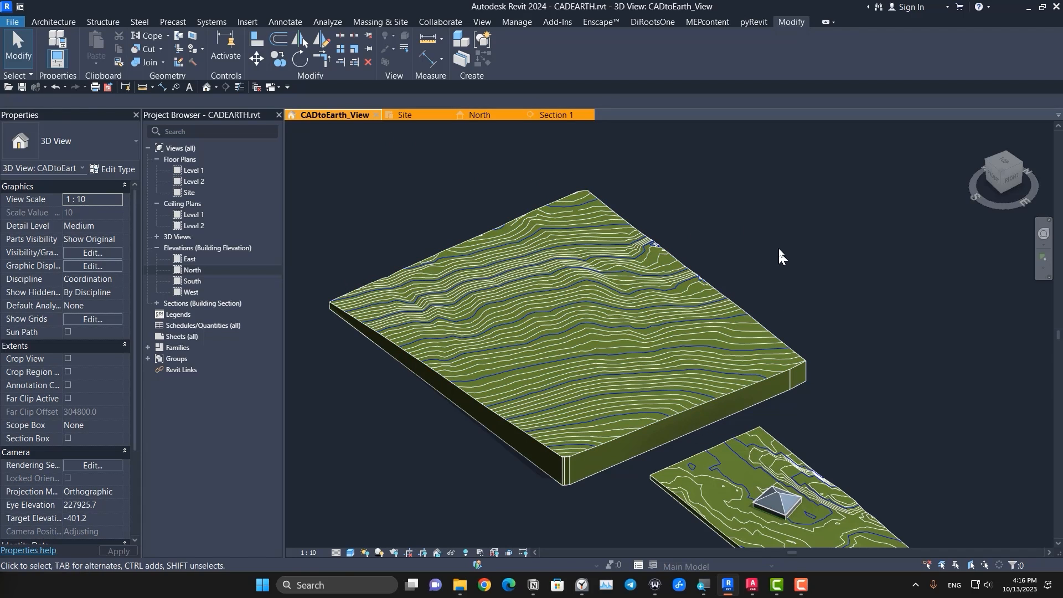
middle_click_drag(588, 279, 558, 282)
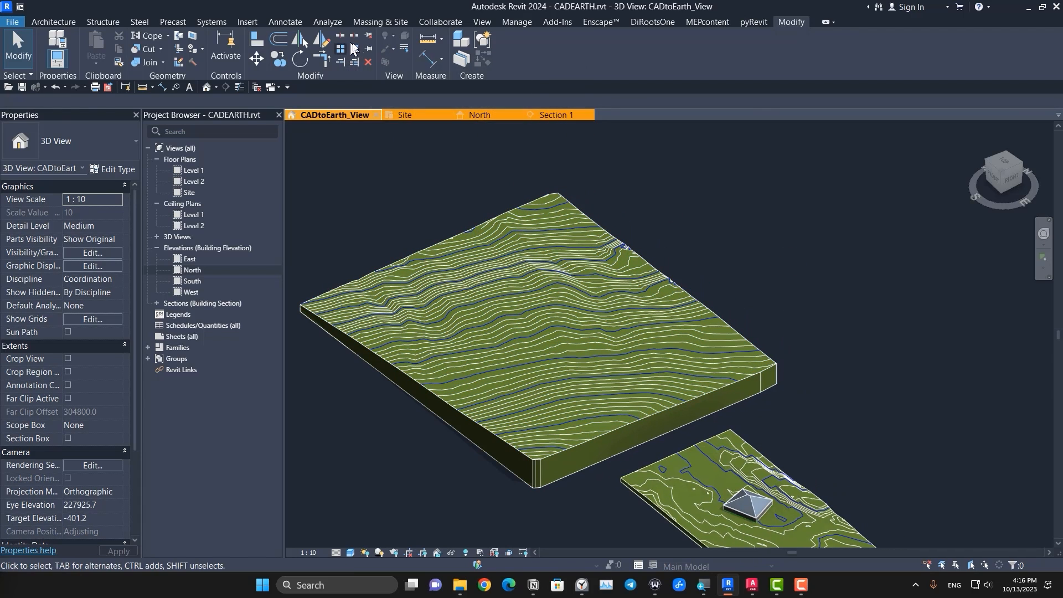
left_click(342, 40)
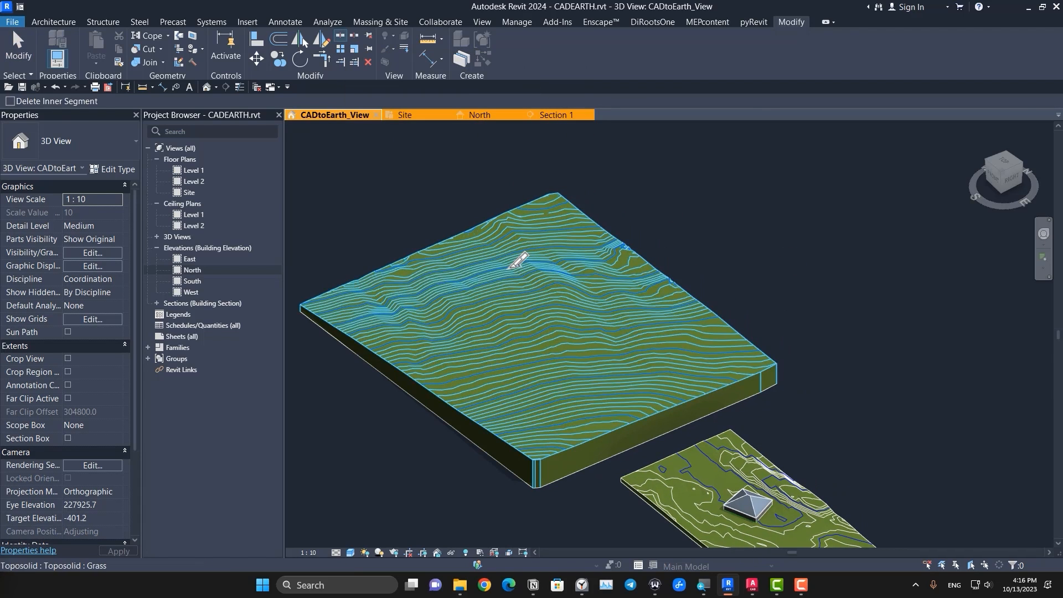
left_click(541, 310)
left_click(997, 158)
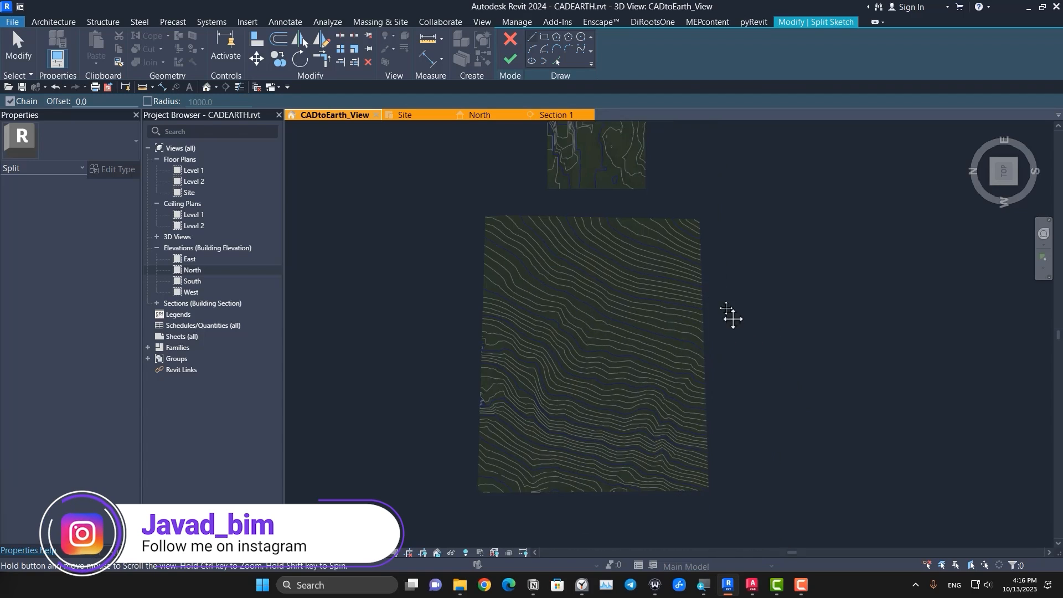
left_click(544, 37)
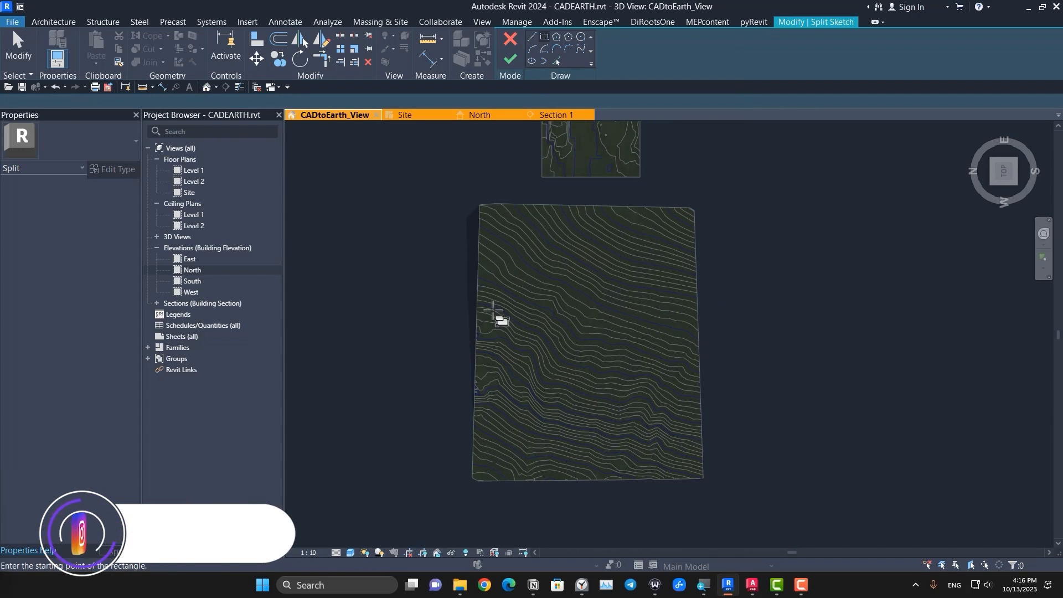
left_click(457, 272)
left_click(734, 346)
key("Escape")
key("Escape")
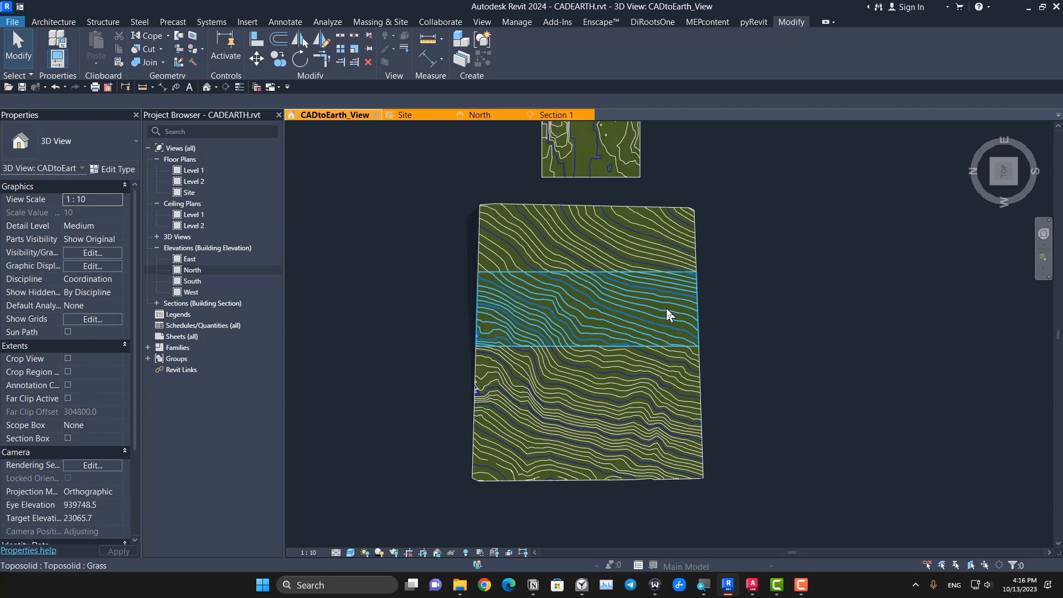
Step: Reset the shape of the middle toposolid piece to flatten it between the two contoured end pieces
left_click(667, 309)
mouse_move(826, 488)
middle_mouse_down("shift")
mouse_move(692, 407)
mouse_move(627, 173)
mouse_move(613, 166)
middle_mouse_up("shift")
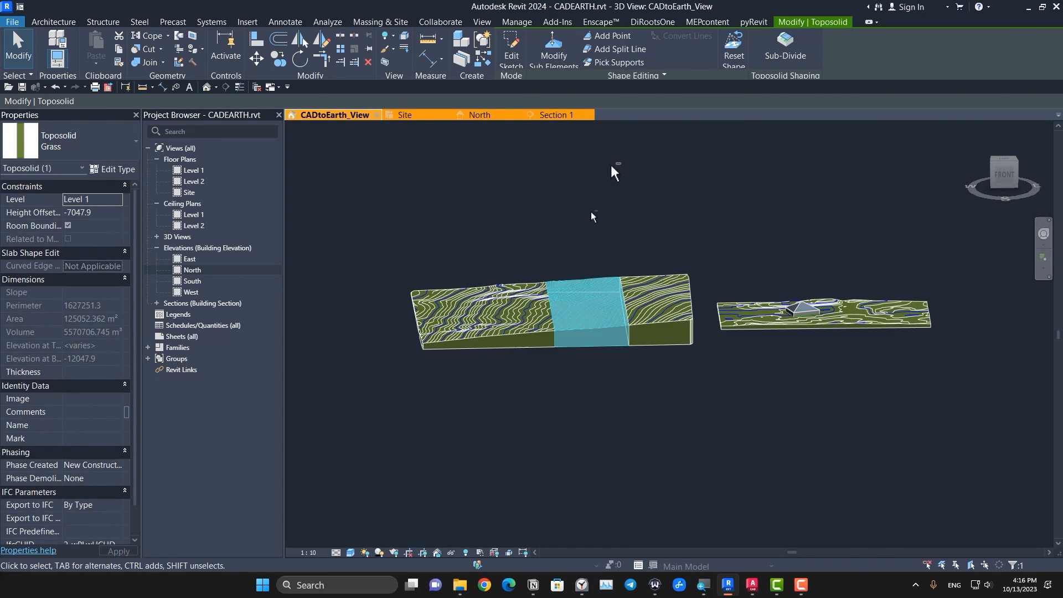
scroll(586, 304, "up", 3)
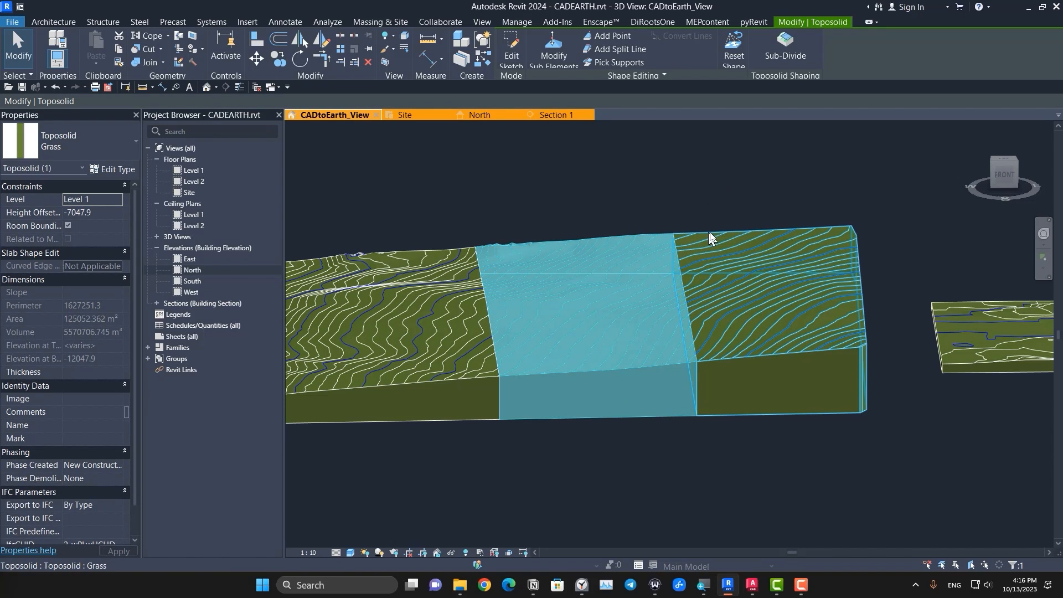
middle_click_drag(711, 238, 691, 250)
left_click(740, 49)
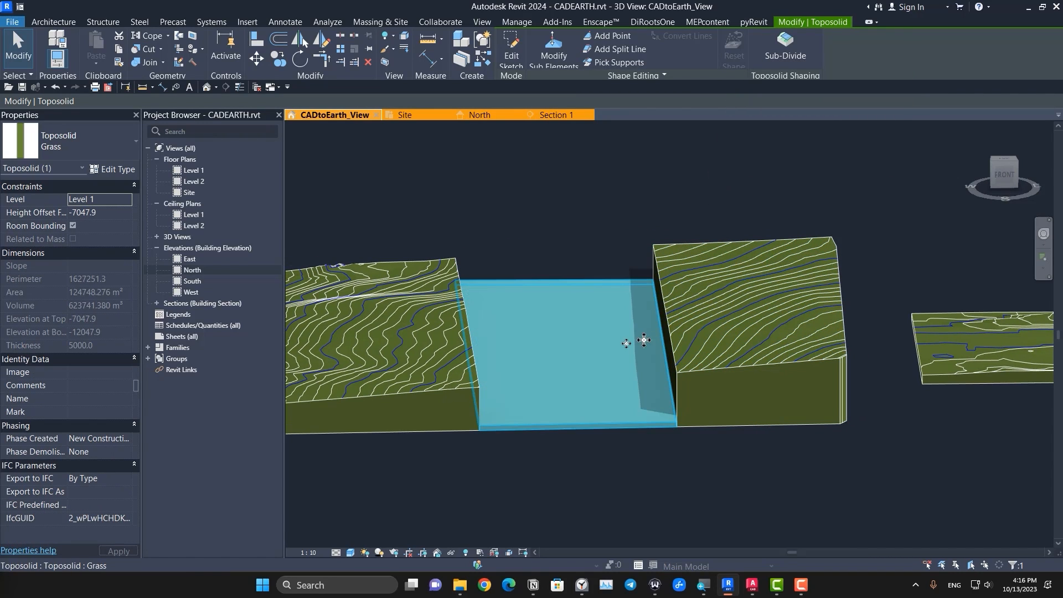
left_click(620, 490)
Step: Turn on thin lines and raise the middle piece's long edge beside the narrower end piece to an elevation of about 12952
left_click(596, 426)
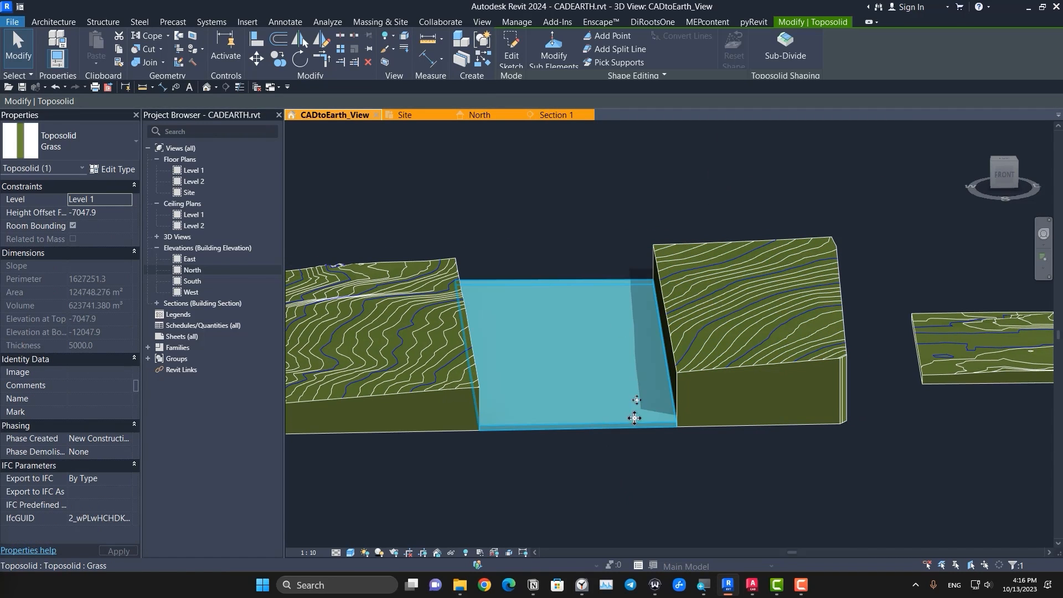
left_click(553, 52)
middle_click_drag(588, 358, 724, 408, "shift")
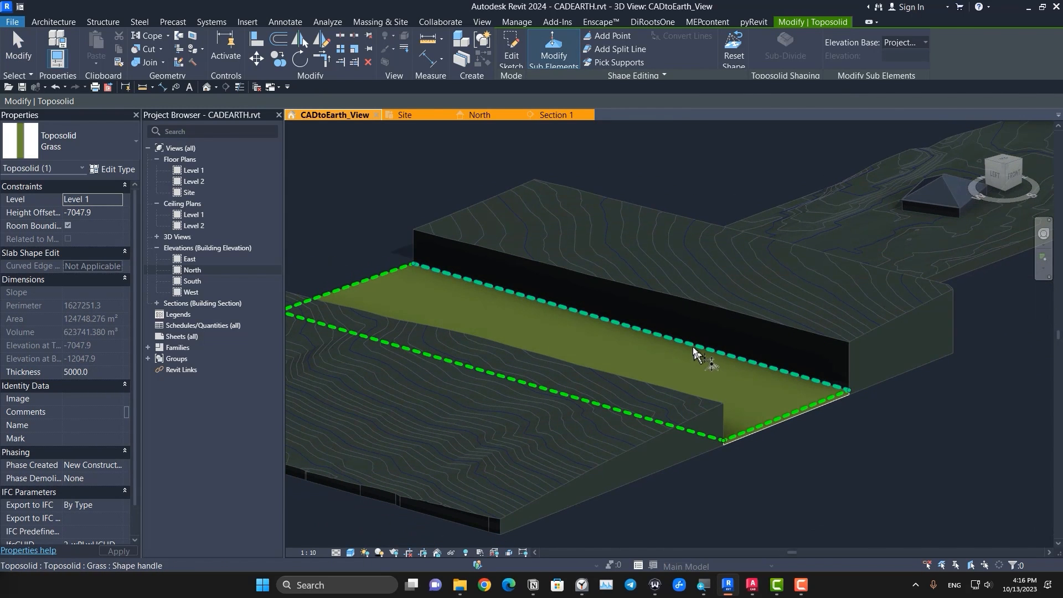
left_click(641, 331)
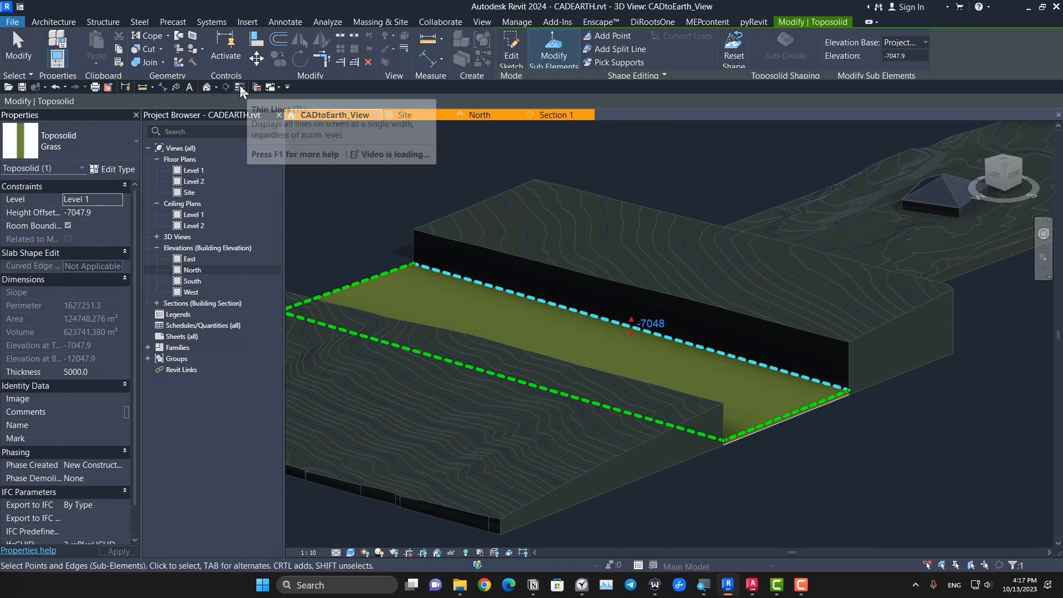
left_click(240, 86)
left_click_drag(630, 320, 628, 306)
middle_click_drag(671, 403, 515, 395, "shift")
Step: Copy the raised edge's elevation and set the middle piece's opposite long edge to 12952.1
left_click(667, 339)
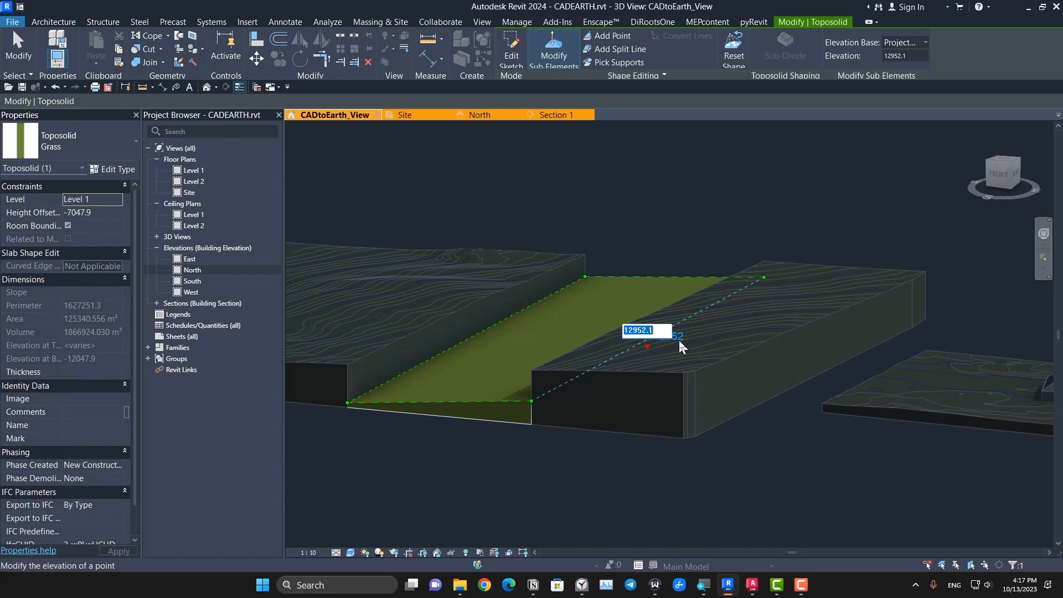
left_click(476, 462)
left_click(447, 350)
left_click(489, 336)
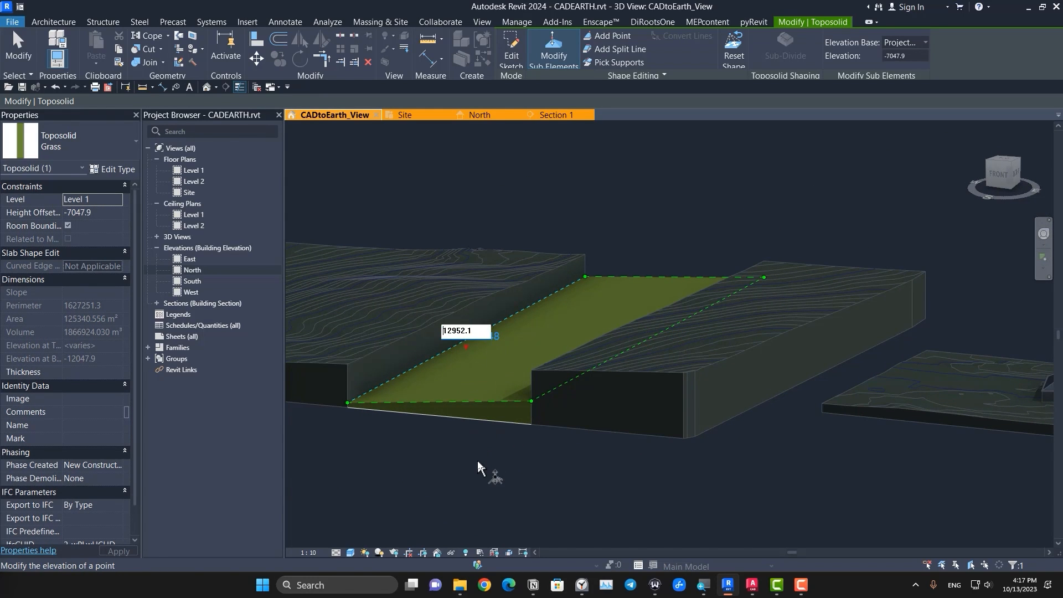
key("Return")
key("Escape")
middle_click_drag(477, 468, 629, 446, "shift")
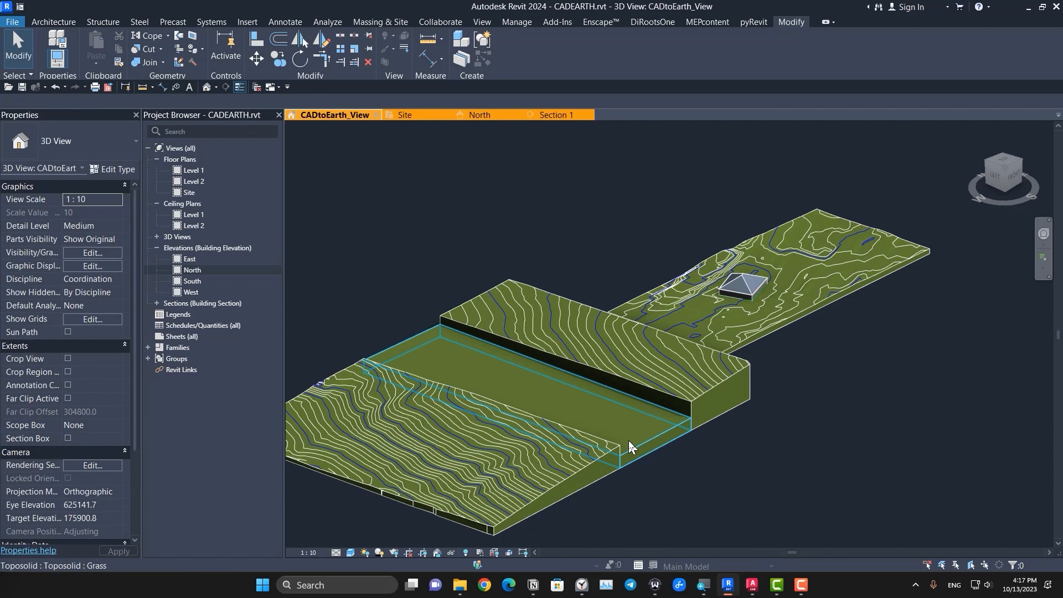
Step: Change the middle toposolid piece's type to Toposolid 1
left_click(629, 441)
left_click(83, 155)
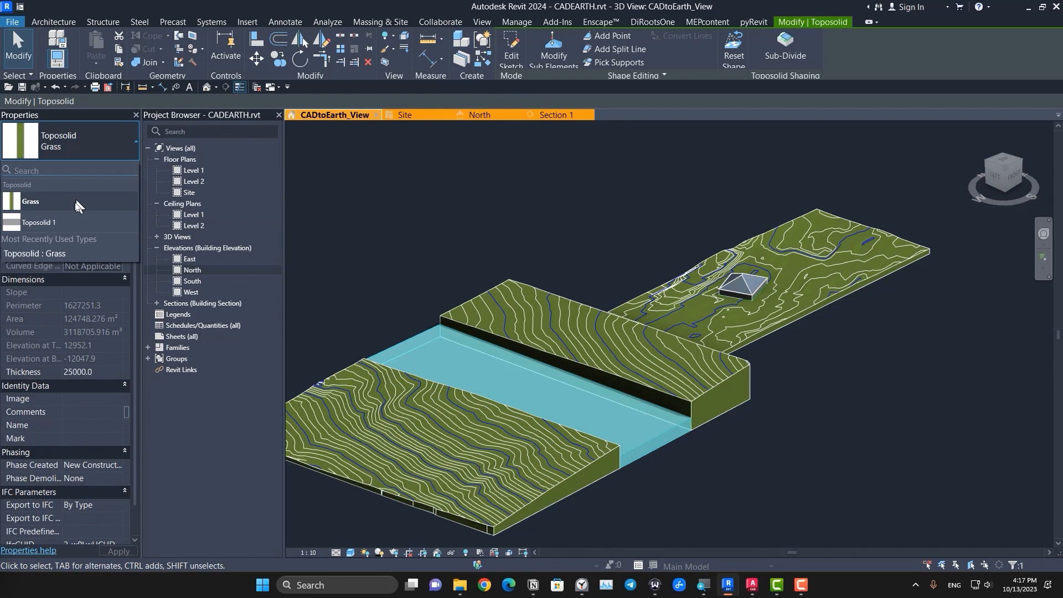
left_click(67, 223)
left_click(664, 474)
scroll(669, 476, "up", 2)
middle_click_drag(670, 475, 648, 439, "shift")
left_click(570, 314)
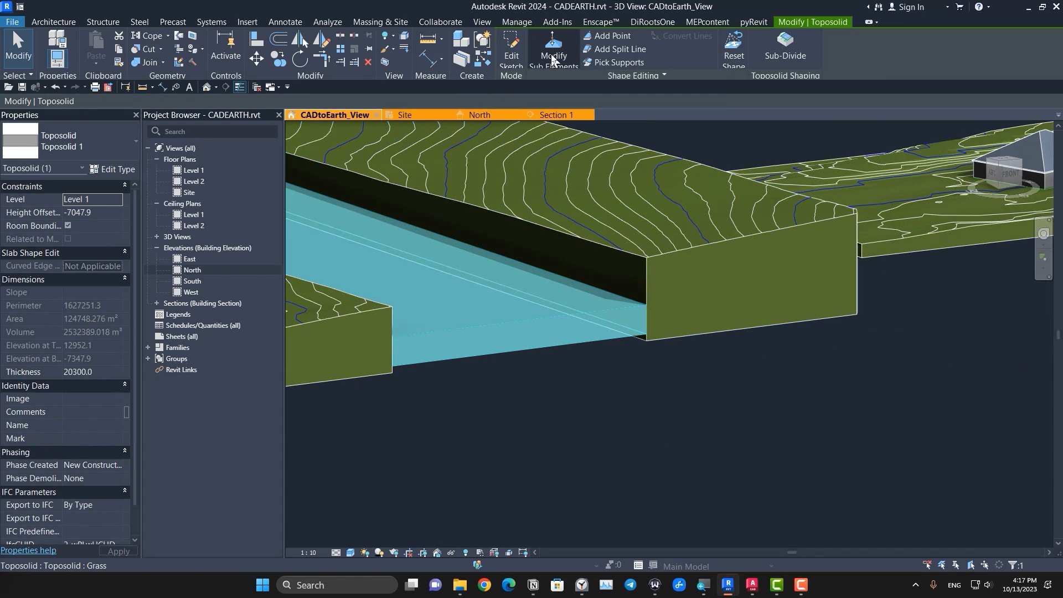
left_click(552, 59)
mouse_move(633, 353)
middle_mouse_down("shift")
mouse_move(629, 304)
mouse_move(651, 362)
middle_mouse_up("shift")
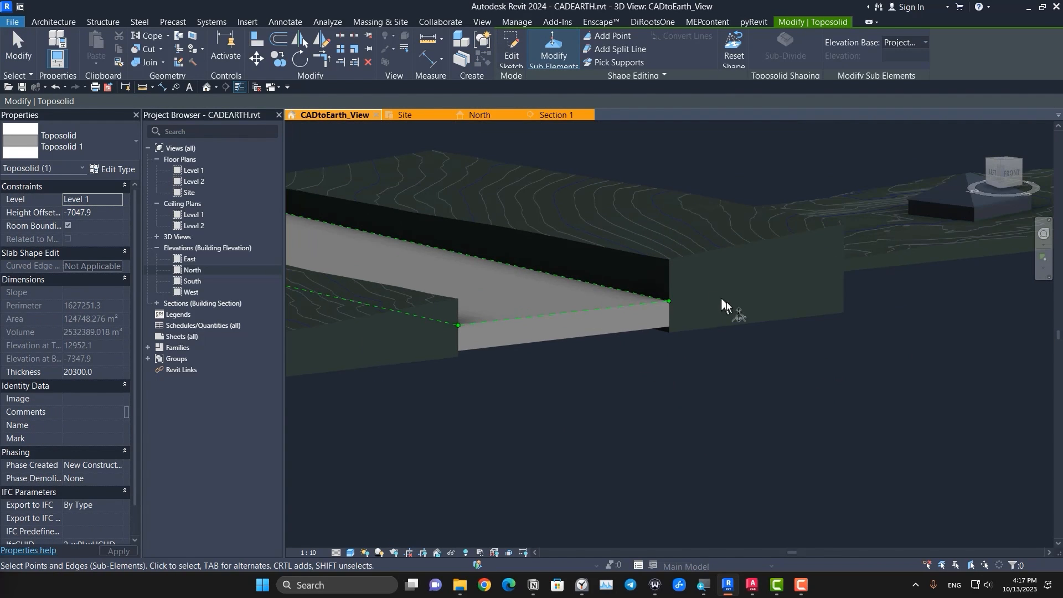
key("Escape")
key("Escape")
scroll(670, 341, "up", 3)
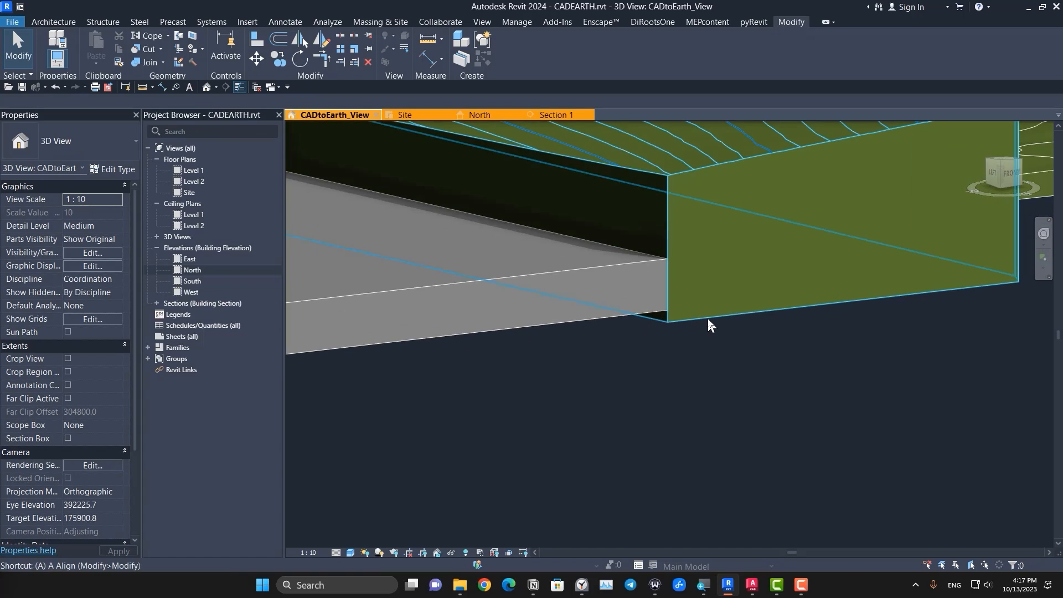
key("a")
key("l")
scroll(703, 326, "up", 1)
key("Escape")
Step: Examine the split toposolid and its flat middle strip from several angles
scroll(606, 335, "down", 5)
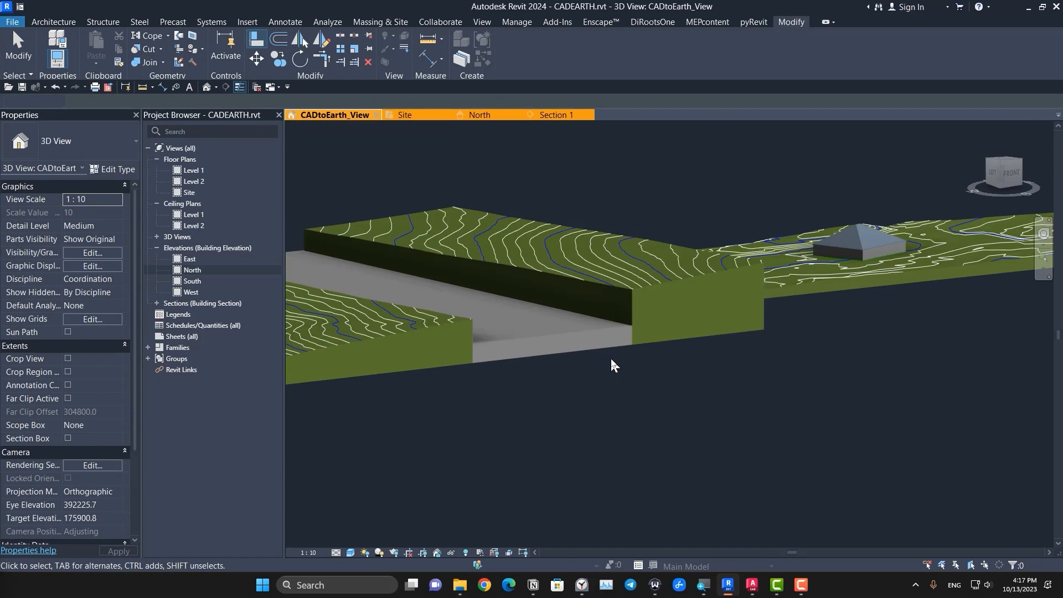
middle_click_drag(611, 356, 622, 510, "shift")
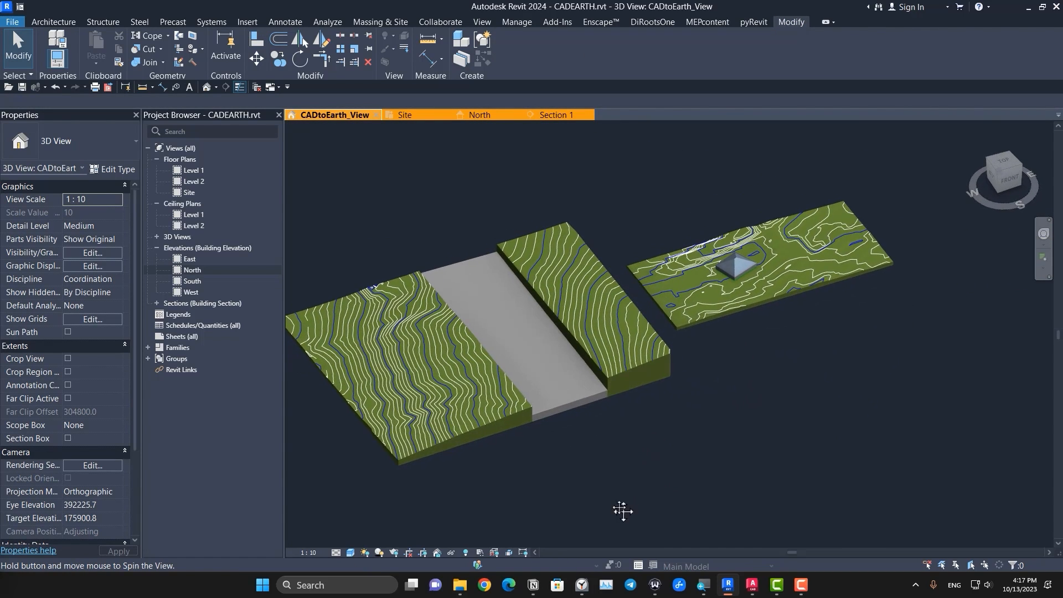
scroll(542, 360, "up", 4)
middle_click_drag(550, 372, 682, 356)
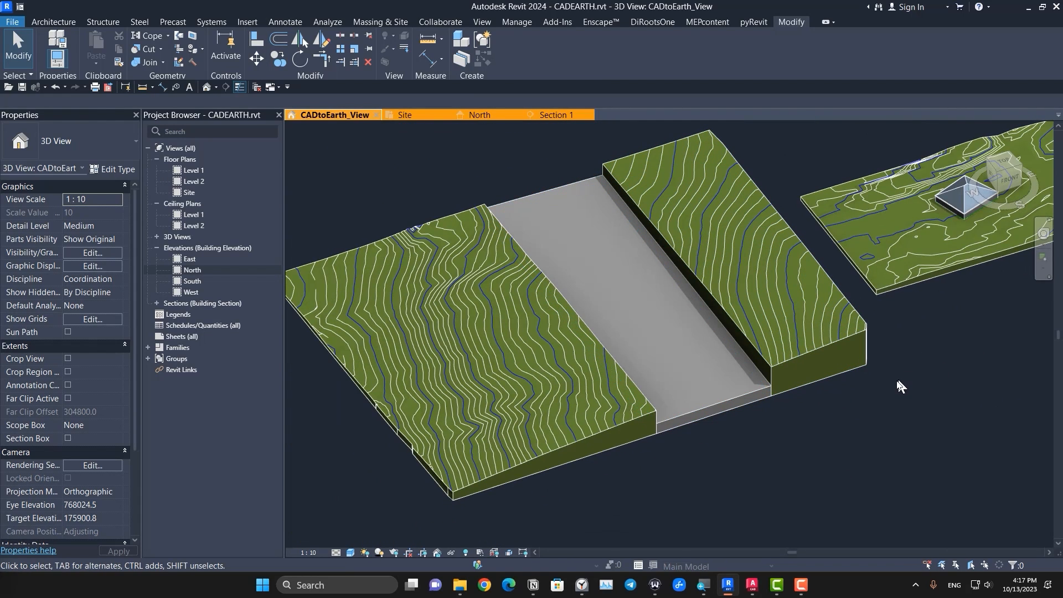
middle_click_drag(898, 383, 867, 387)
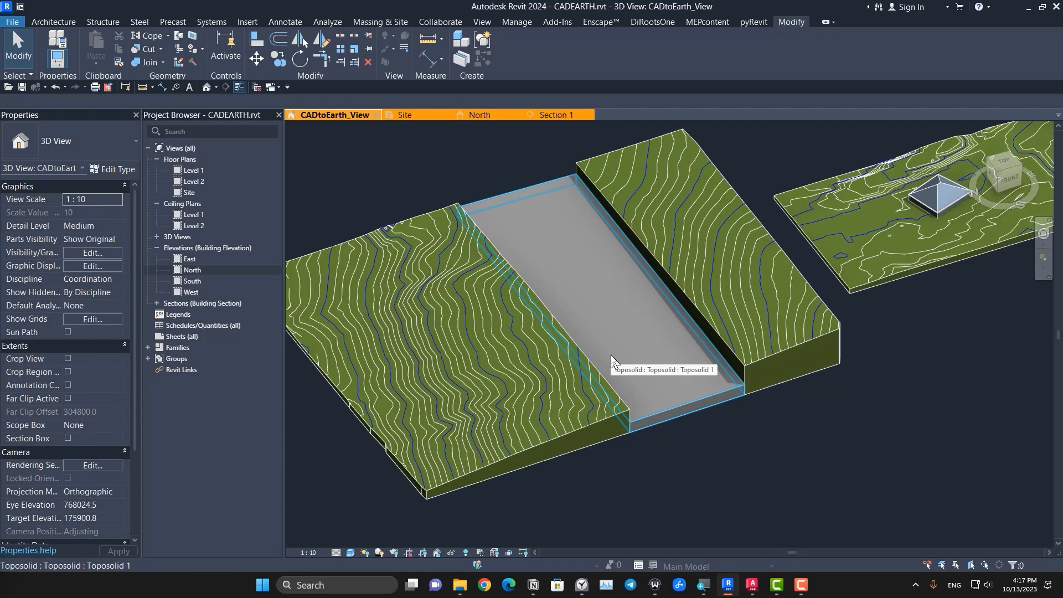
scroll(665, 411, "down", 1)
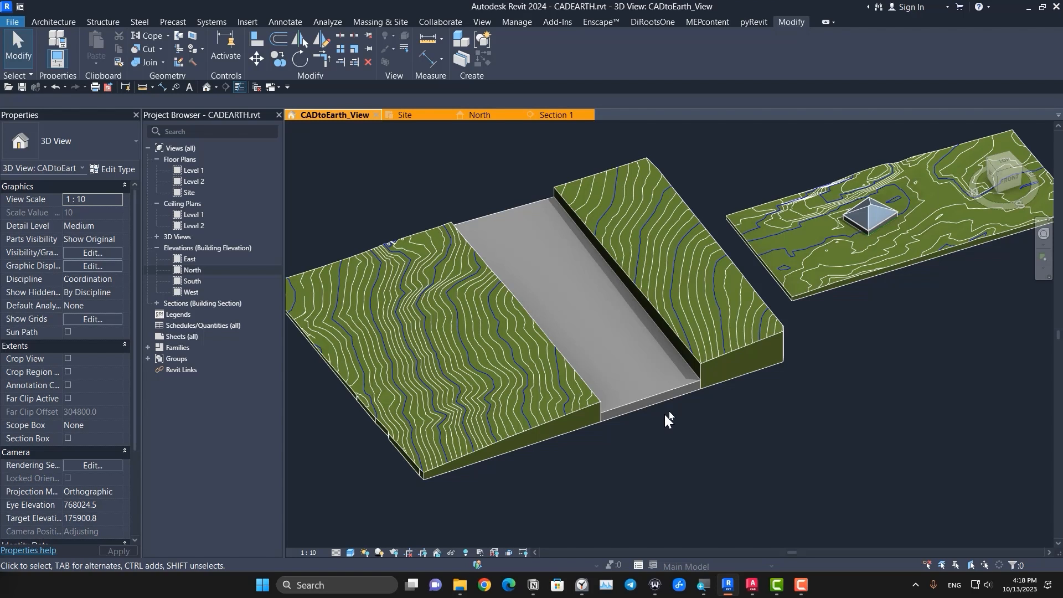
Step: Start an in-place model in the Toposolid category and accept its name
scroll(606, 415, "down", 2)
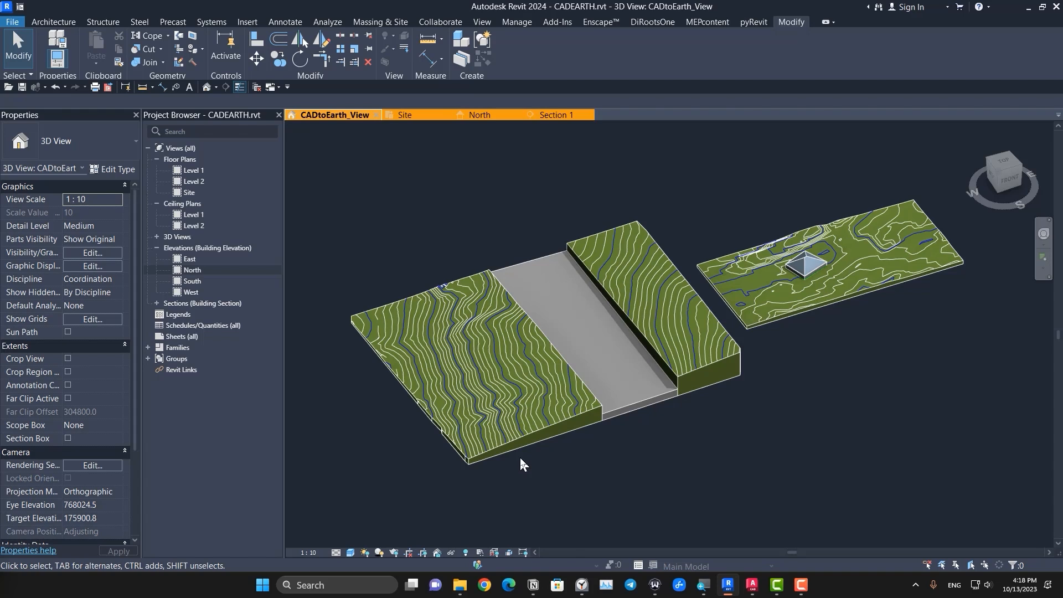
scroll(510, 485, "up", 3)
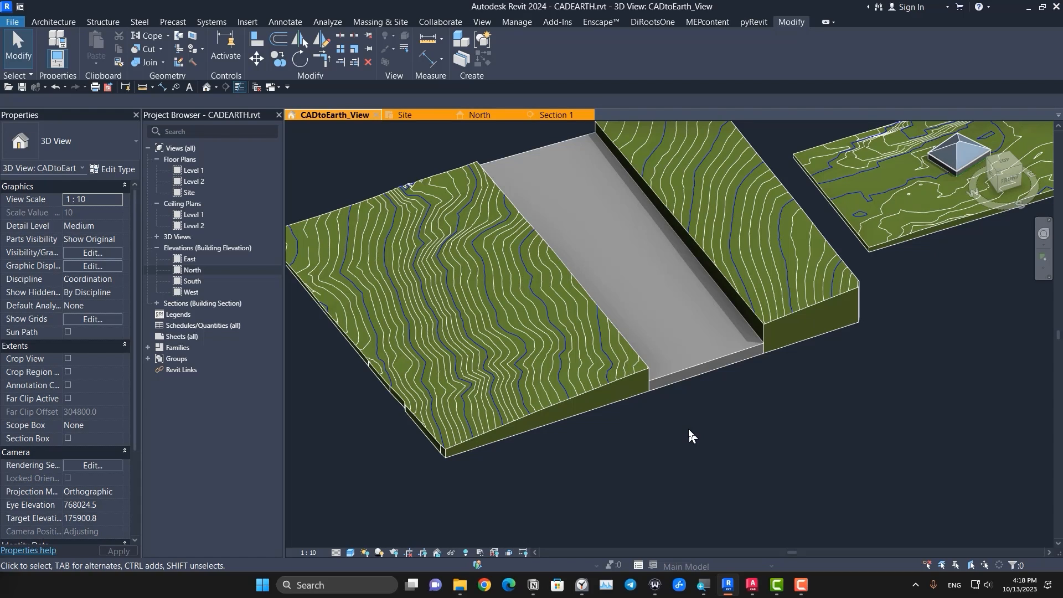
left_click(56, 21)
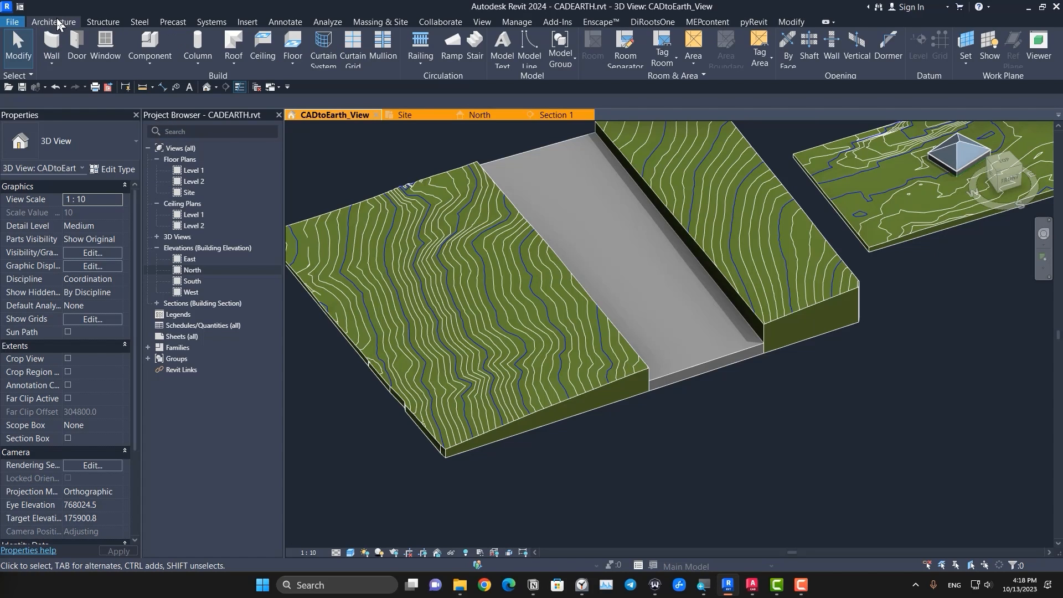
left_click(145, 64)
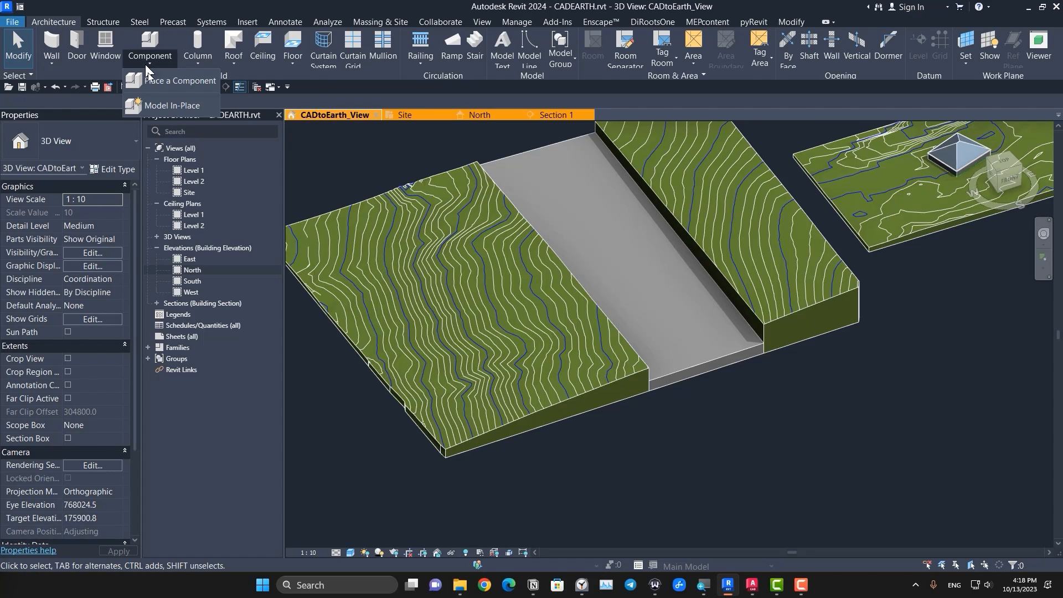
left_click(169, 107)
left_click(481, 284)
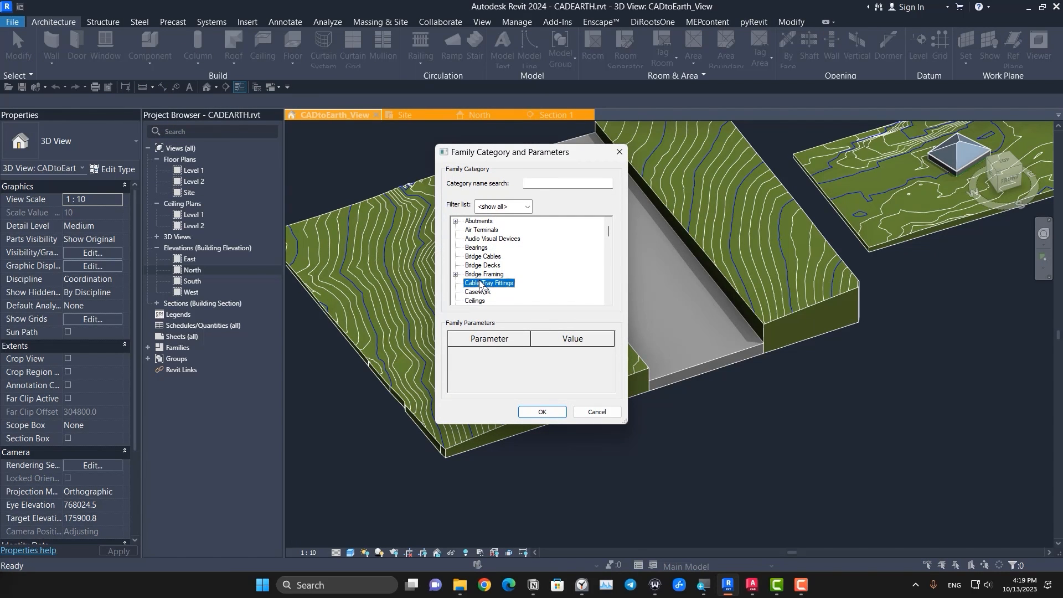
scroll(480, 283, "down", 5)
left_click(488, 283)
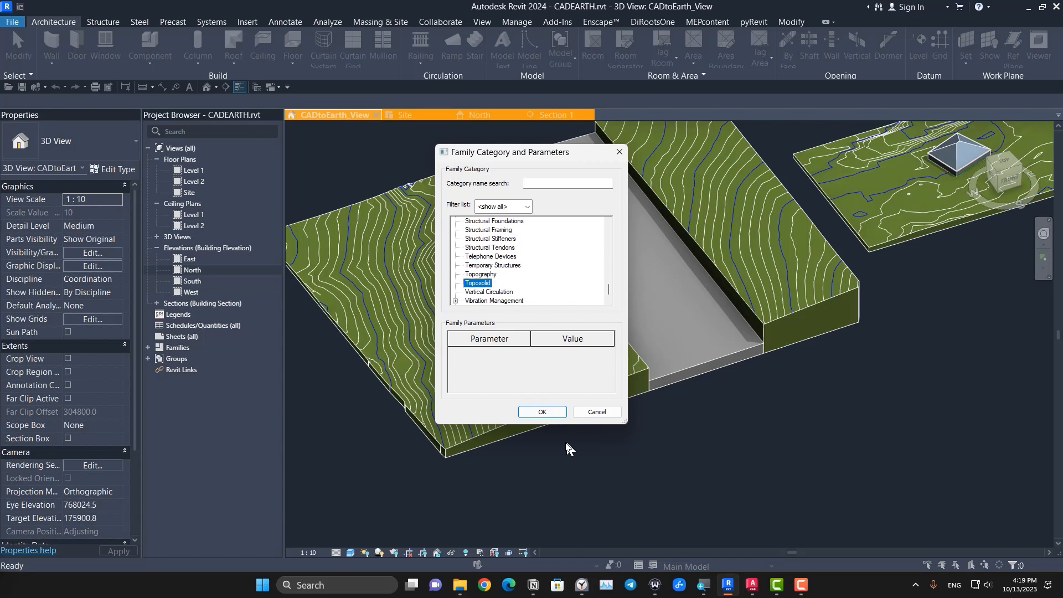
left_click(542, 411)
left_click(414, 392)
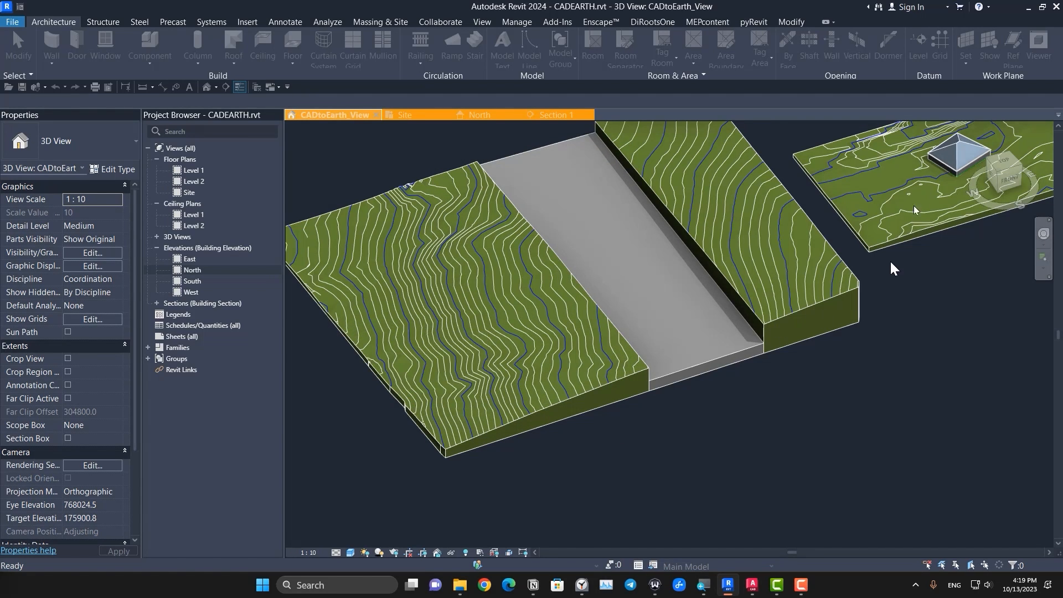
Step: From the top view, create a void extrusion with a rectangular sketch about 110000 by 92000 on the wider contoured end piece
left_click(1008, 170)
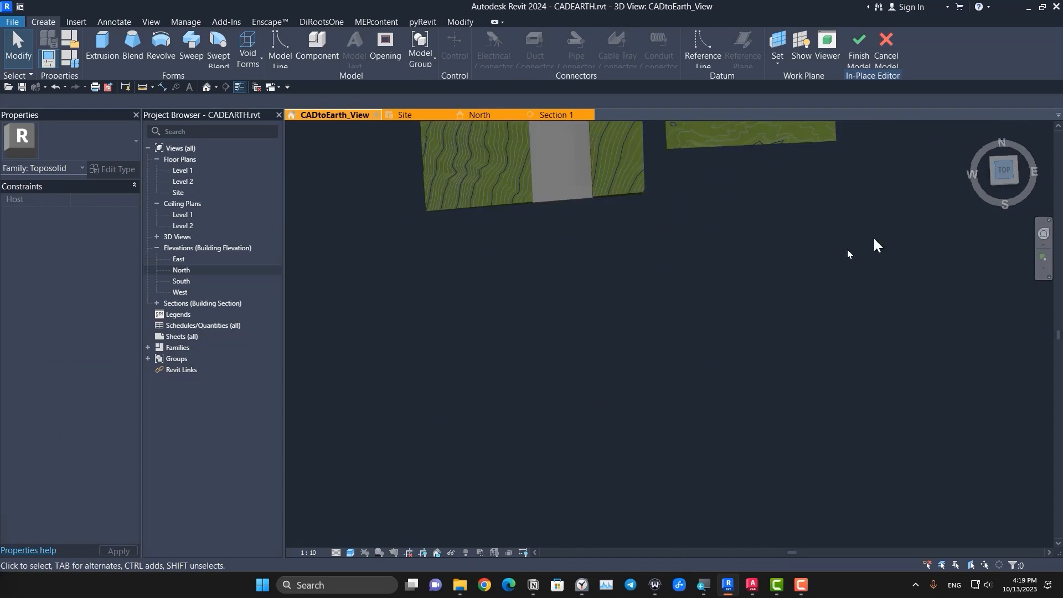
left_click(242, 65)
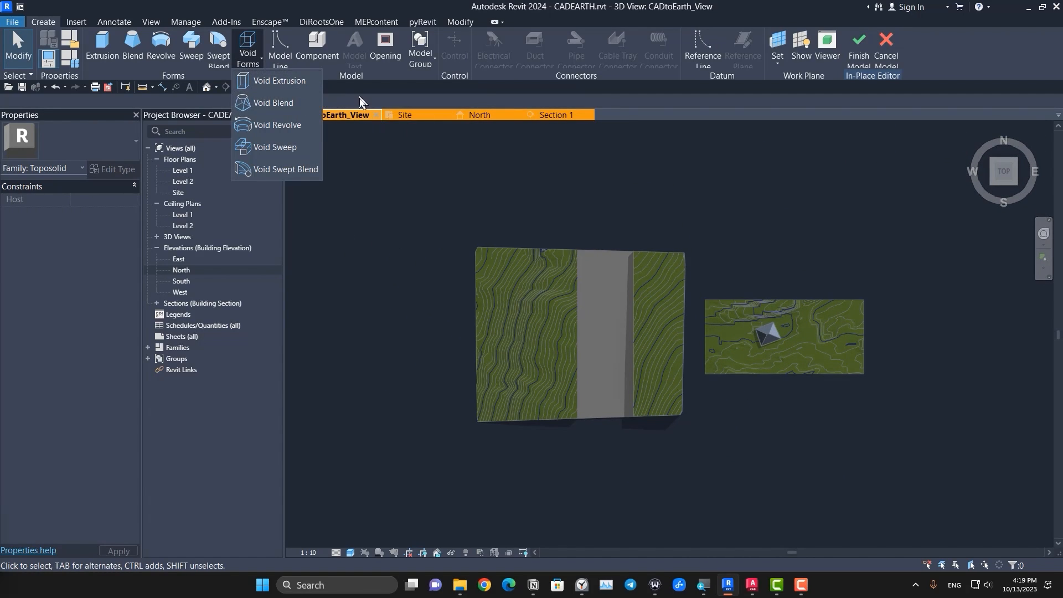
left_click(279, 80)
scroll(520, 289, "up", 3)
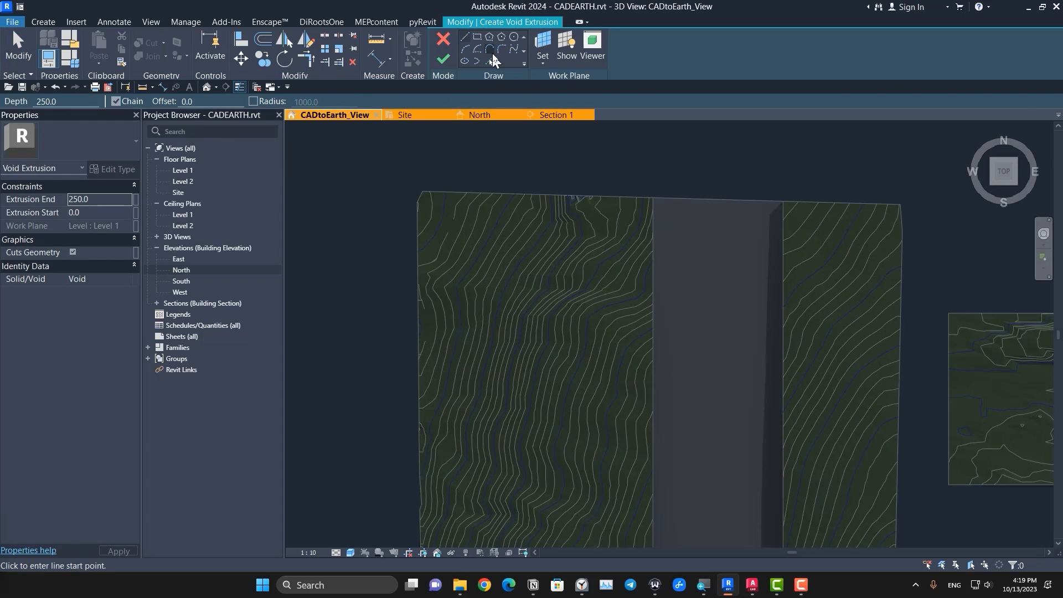
left_click(477, 37)
left_click(450, 242)
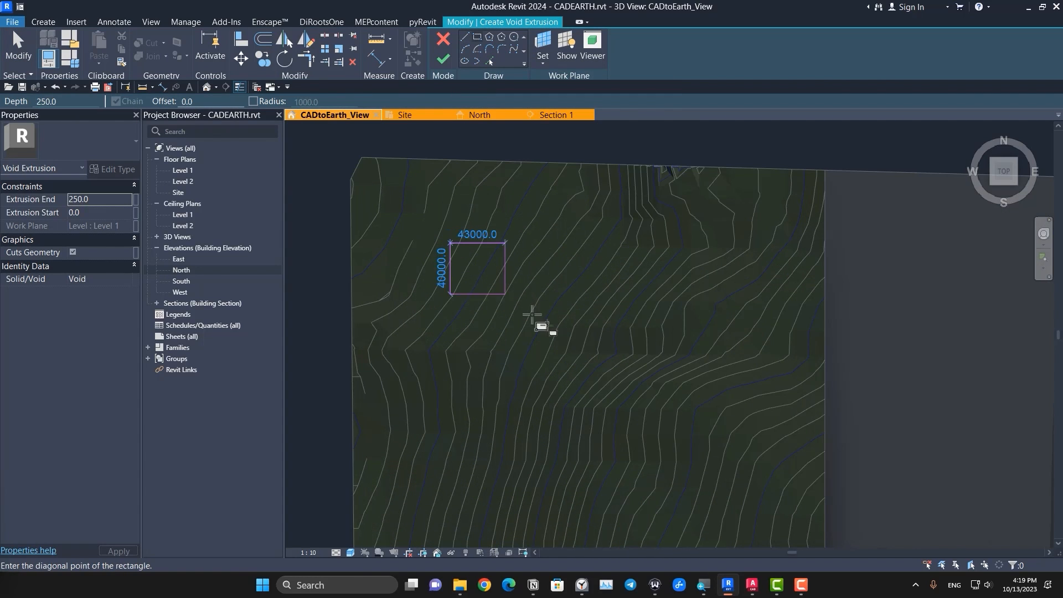
left_click(597, 366)
scroll(605, 402, "down", 3)
Step: Stretch the rectangular void upward to an extrusion end of about 16726.5
middle_click_drag(604, 405, 604, 395, "shift")
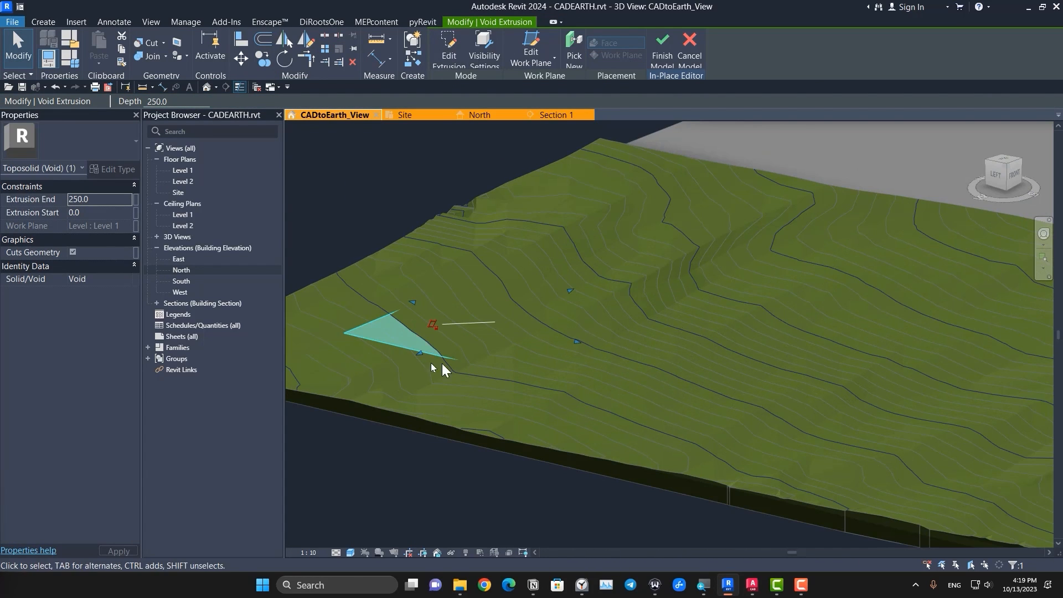
mouse_move(441, 365)
middle_mouse_down("shift")
mouse_move(488, 344)
mouse_move(506, 351)
mouse_move(421, 312)
middle_mouse_up("shift")
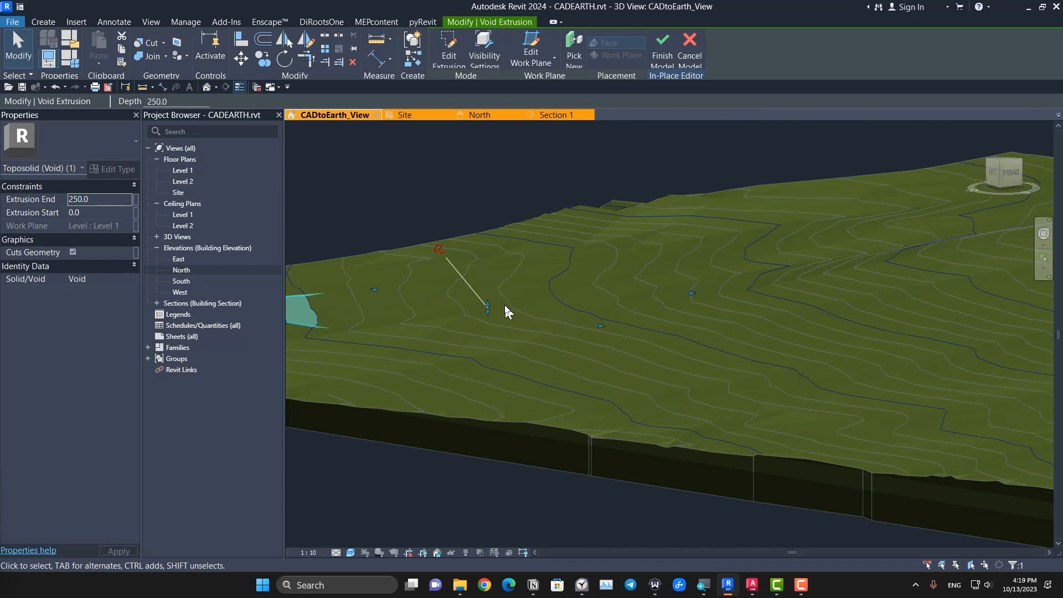
left_click_drag(489, 304, 495, 243)
left_click(533, 306)
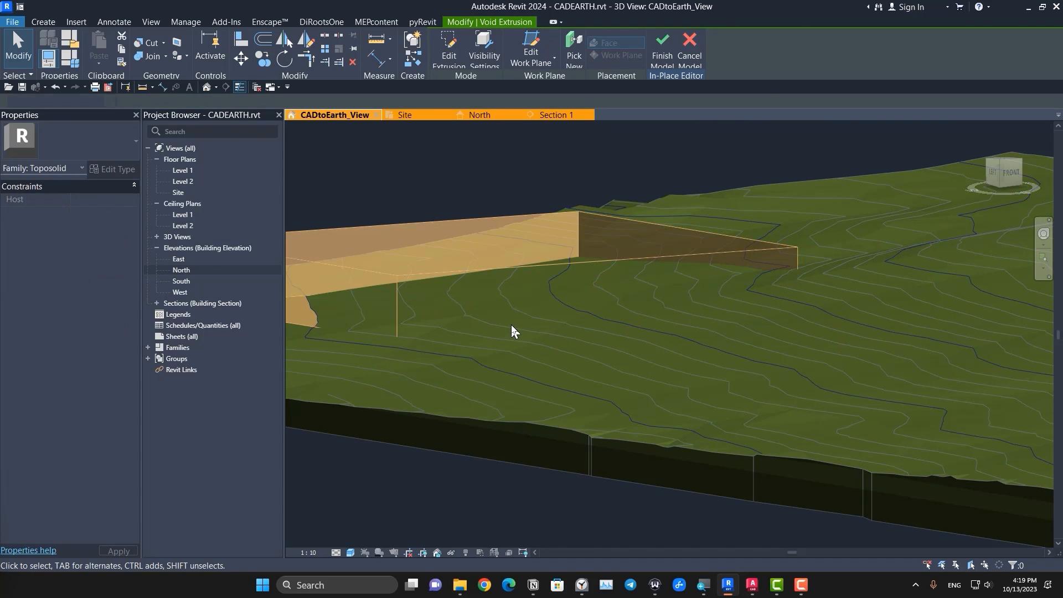
scroll(512, 326, "down", 3)
Step: In the back view, extend the void's underside downward to an extrusion start of about -6374.7
middle_click_drag(527, 369, 518, 297, "shift")
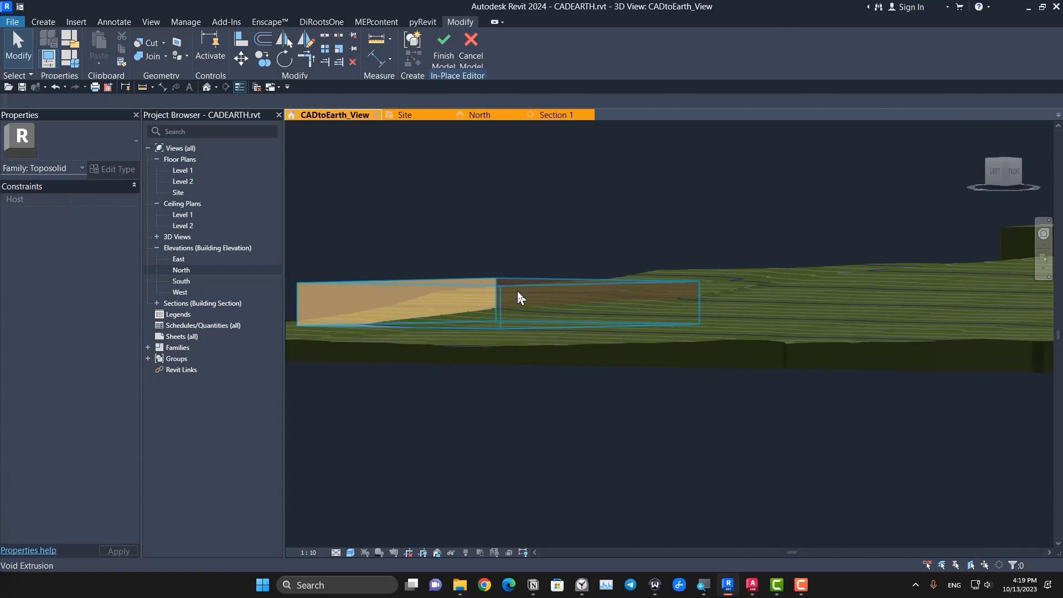
left_click(524, 298)
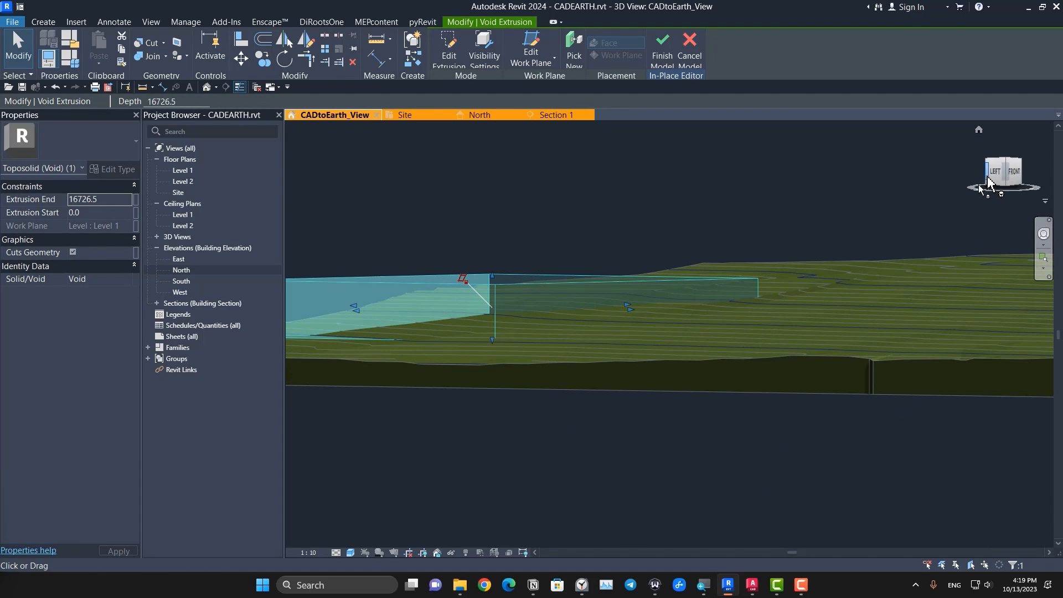
middle_click_drag(745, 429, 1048, 388, "shift")
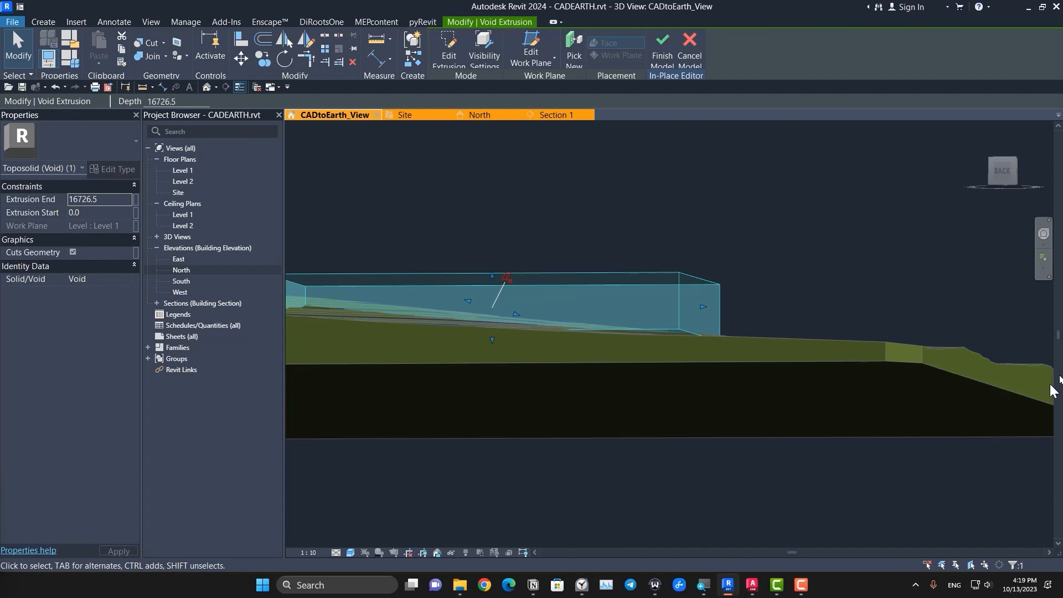
left_click(1009, 177)
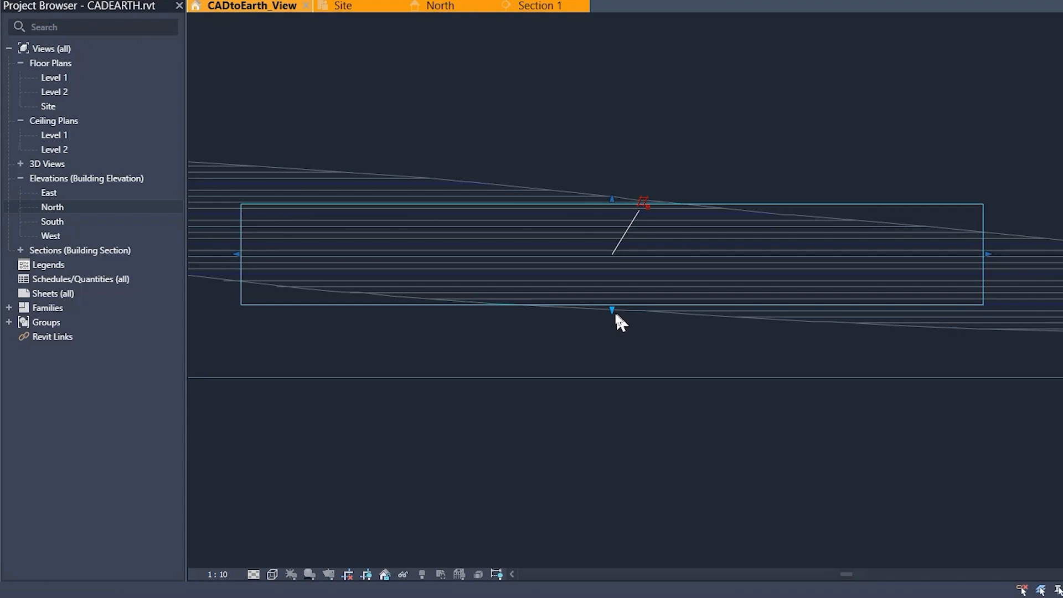
left_click_drag(614, 309, 617, 349)
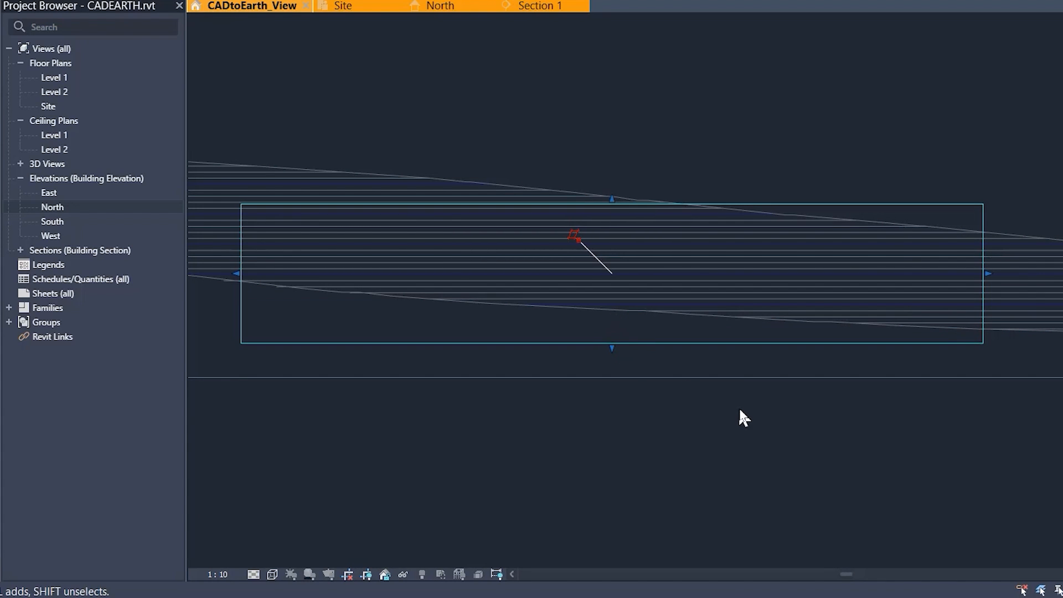
scroll(756, 416, "down", 1)
scroll(756, 417, "down", 1)
middle_click_drag(957, 387, 800, 474, "shift")
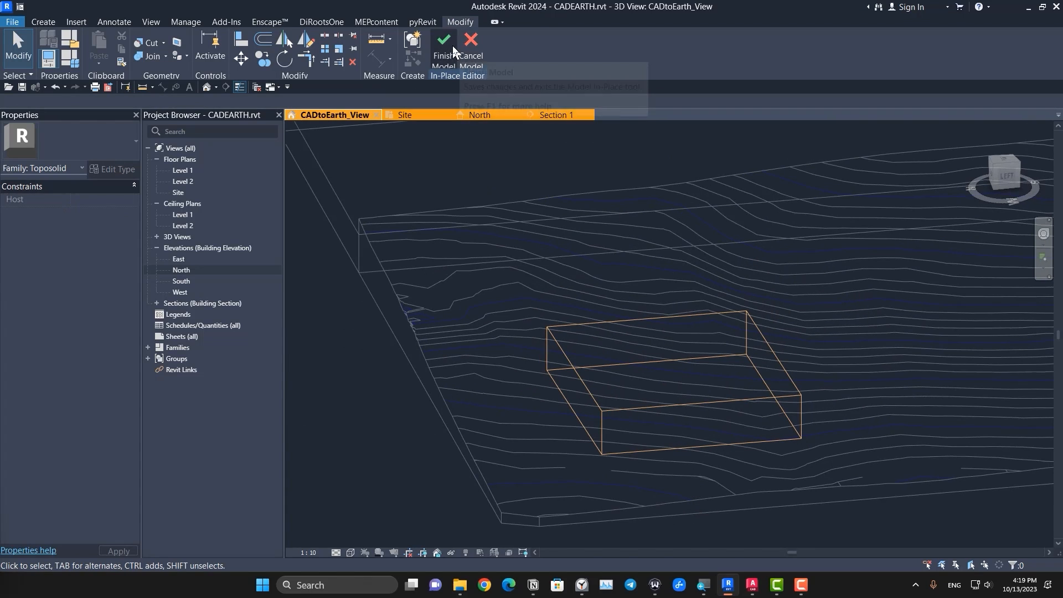
Step: Cut the wider contoured toposolid piece with the rectangular void and display the model shaded
left_click(453, 46)
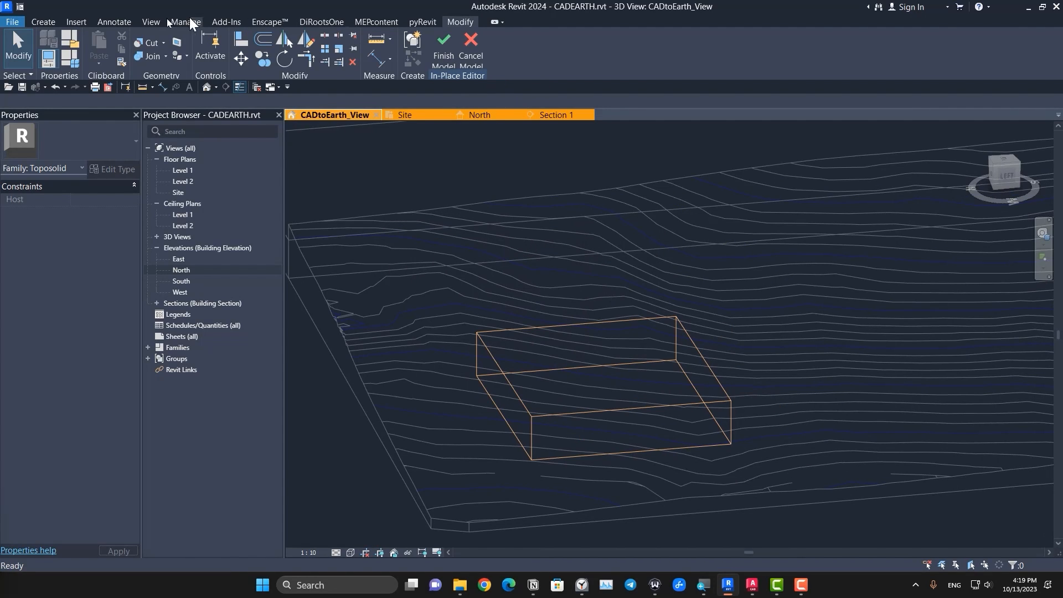
left_click(148, 43)
left_click(450, 250)
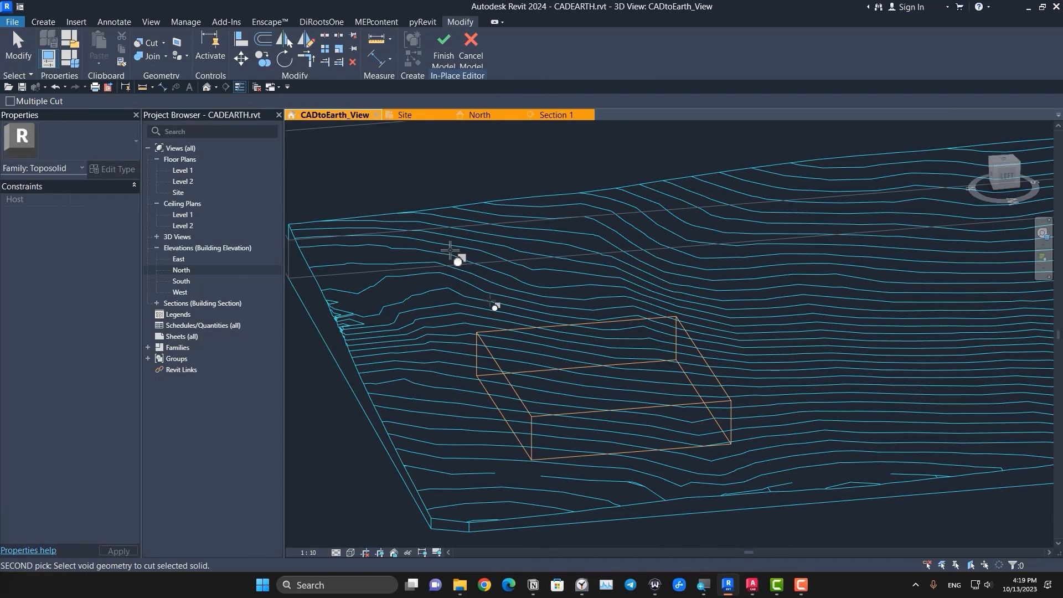
left_click(536, 334)
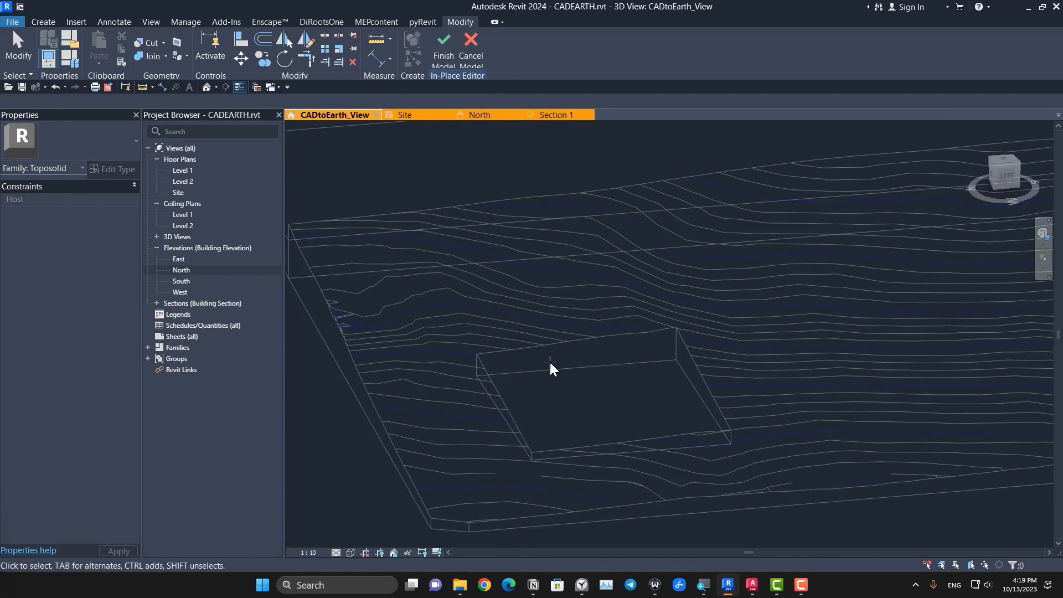
middle_click_drag(607, 383, 568, 364)
key("s")
key("d")
scroll(825, 430, "down", 2)
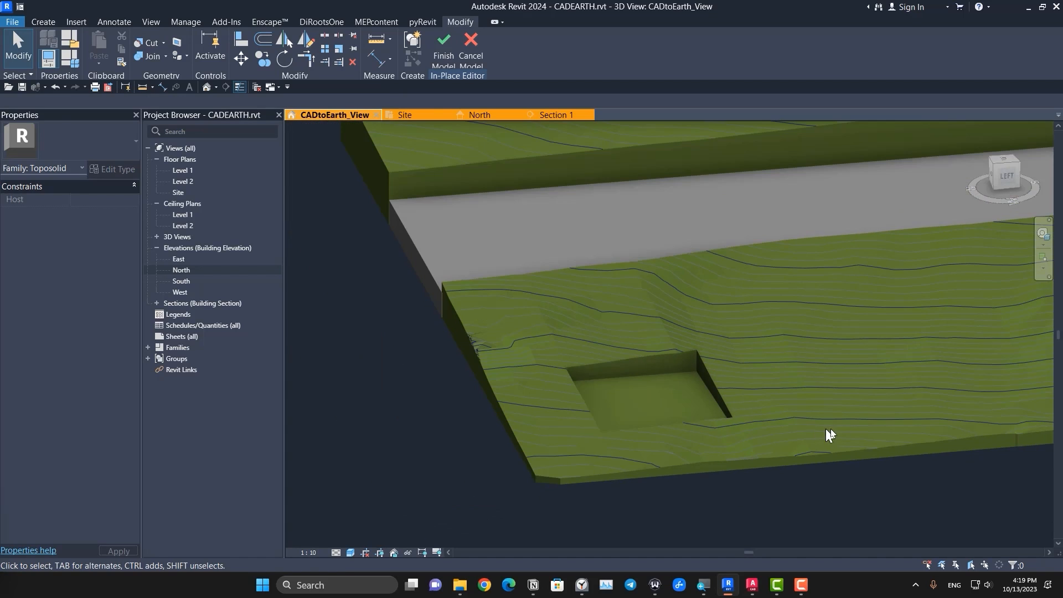
Step: Copy the rectangular void to a second spot farther south on the same contoured toposolid piece
middle_click_drag(829, 435, 607, 392, "shift")
left_click(590, 390)
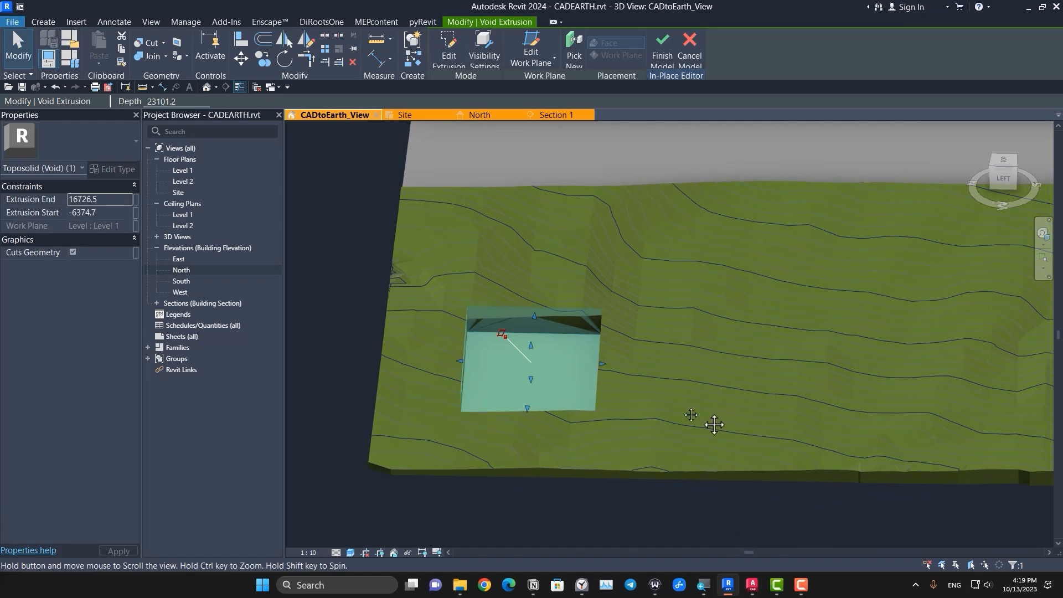
middle_click_drag(714, 425, 581, 399)
key("Escape")
left_click(440, 290)
left_click(263, 59)
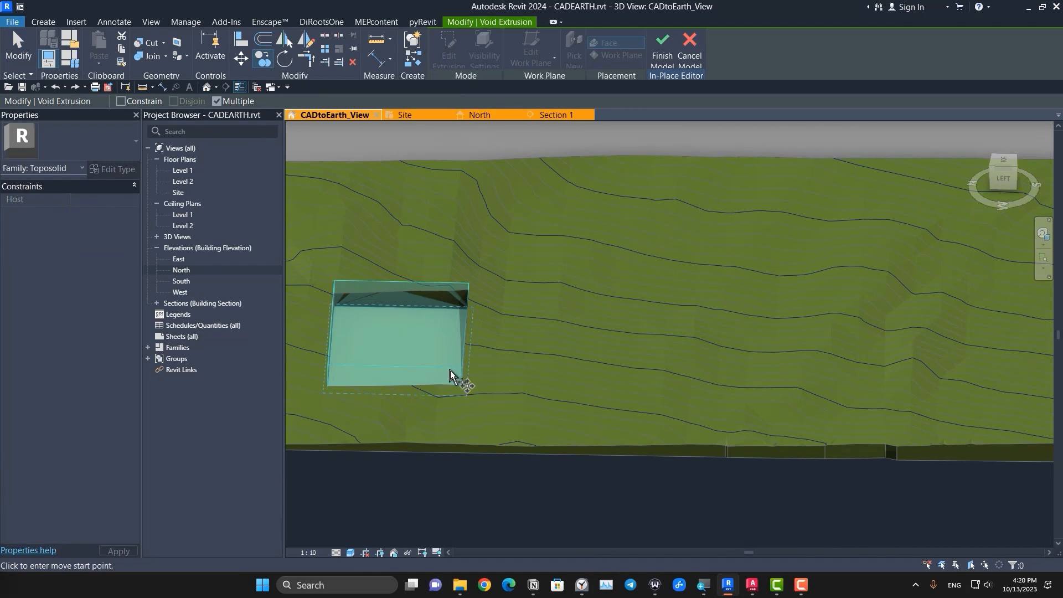
left_click(463, 390)
left_click(724, 387)
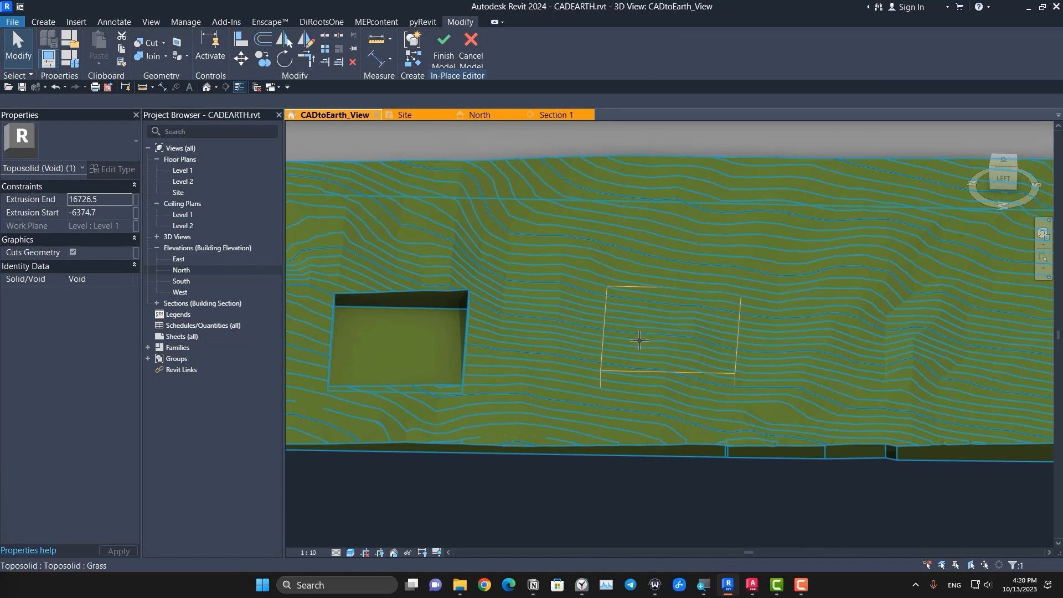
Step: Cut the contoured toposolid piece with the copied void and examine both pits from several angles
left_click(807, 306)
left_click(625, 269)
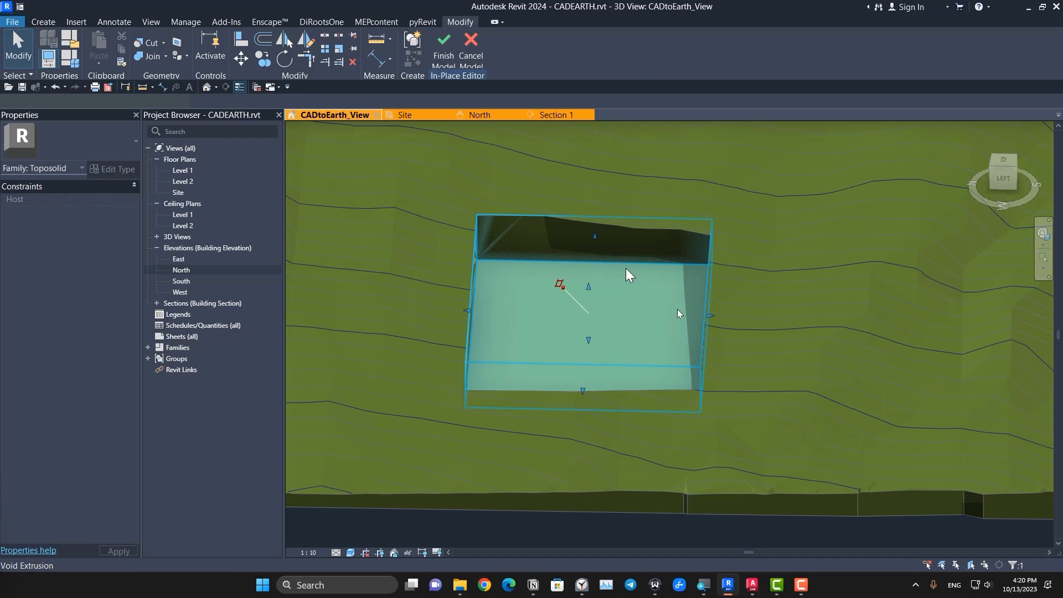
middle_click_drag(703, 327, 491, 346, "shift")
left_click_drag(443, 300, 397, 293)
left_click(523, 380)
scroll(523, 381, "down", 2)
middle_click_drag(522, 381, 847, 375, "shift")
scroll(793, 459, "up", 3)
scroll(789, 407, "down", 3)
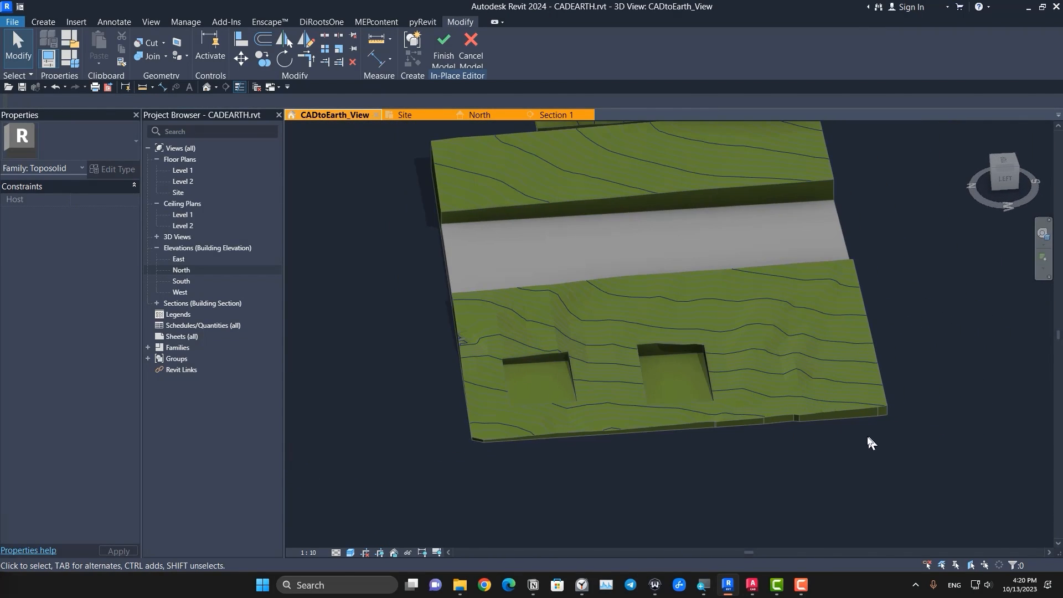
middle_click_drag(866, 433, 665, 399, "shift")
scroll(696, 427, "up", 5)
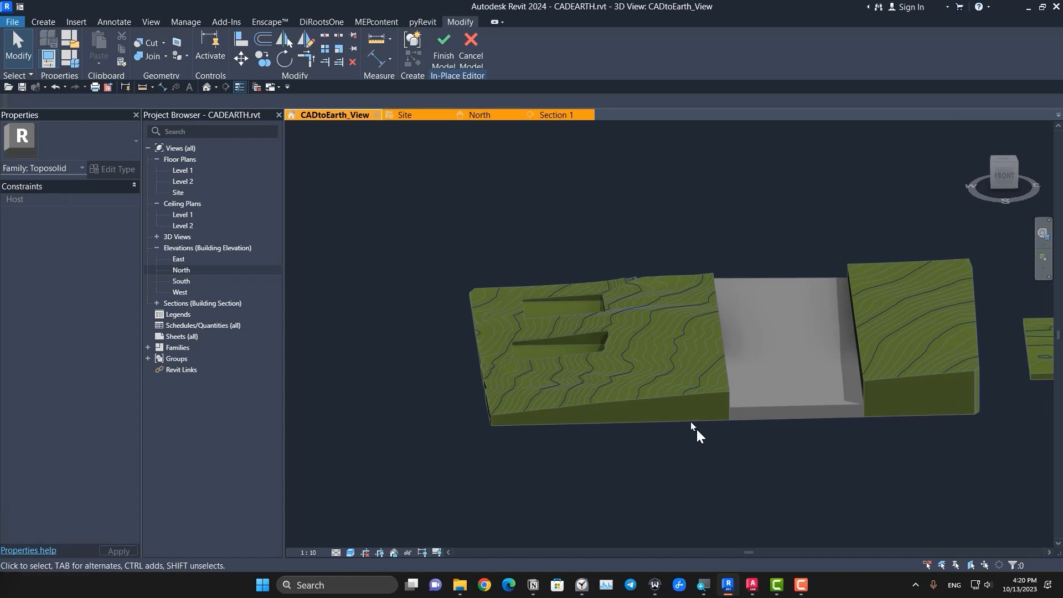
Step: Delete the copied void nearer the front of the contoured piece
left_click(579, 348)
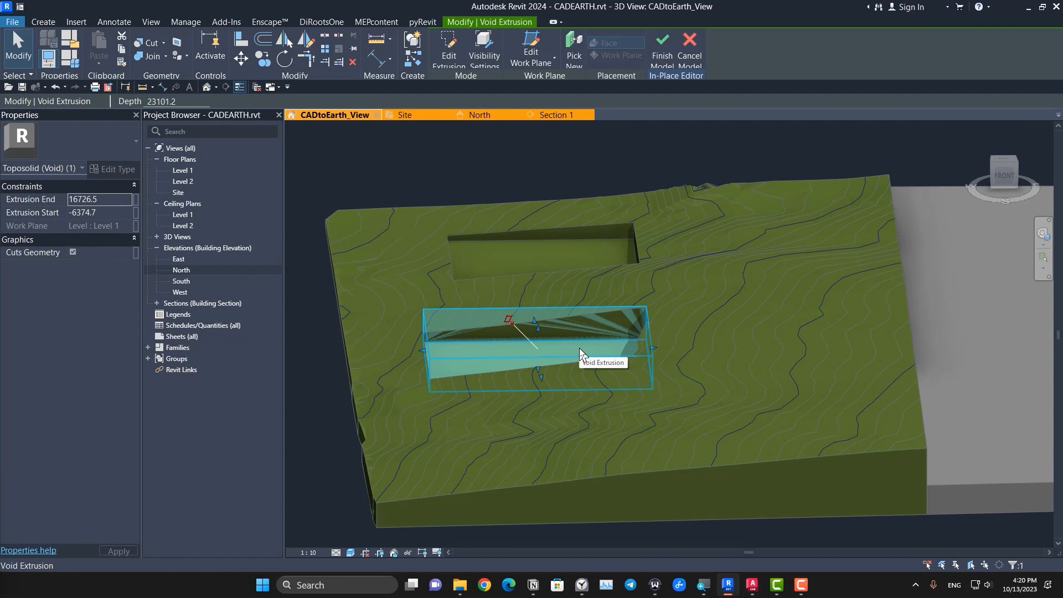
key("Delete")
middle_click_drag(663, 421, 553, 384)
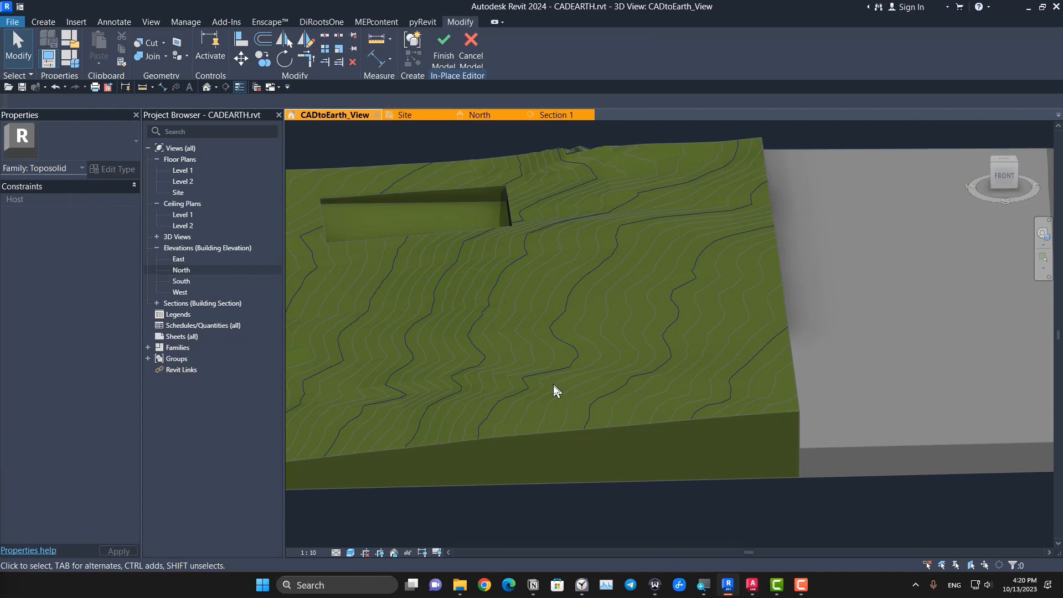
Step: Start an in-place sweep and sketch its path as an arc from the south edge to the west edge of the wider contoured piece
left_click(46, 25)
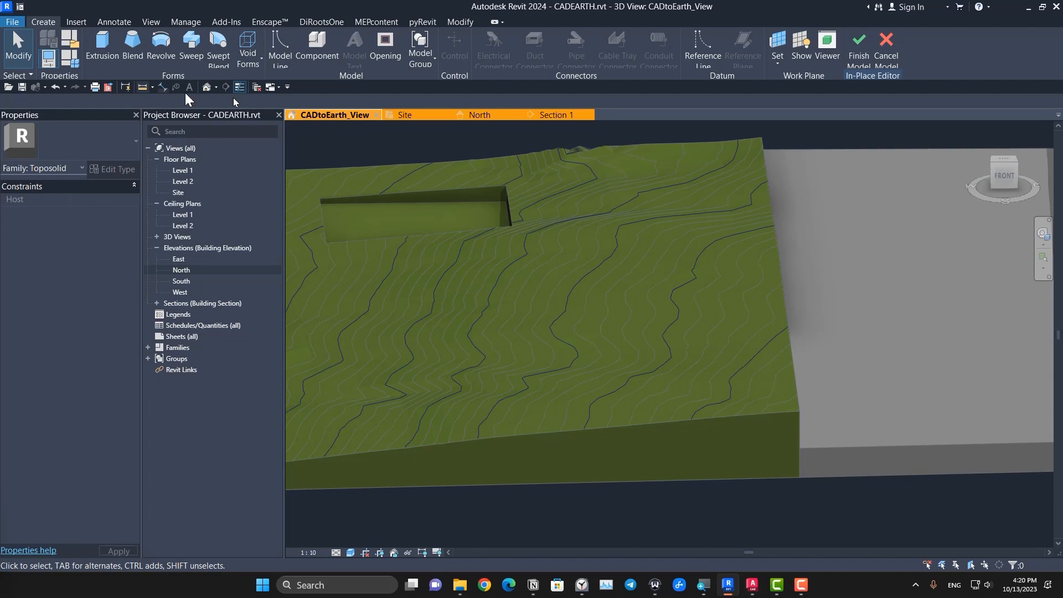
middle_click_drag(442, 324, 430, 301)
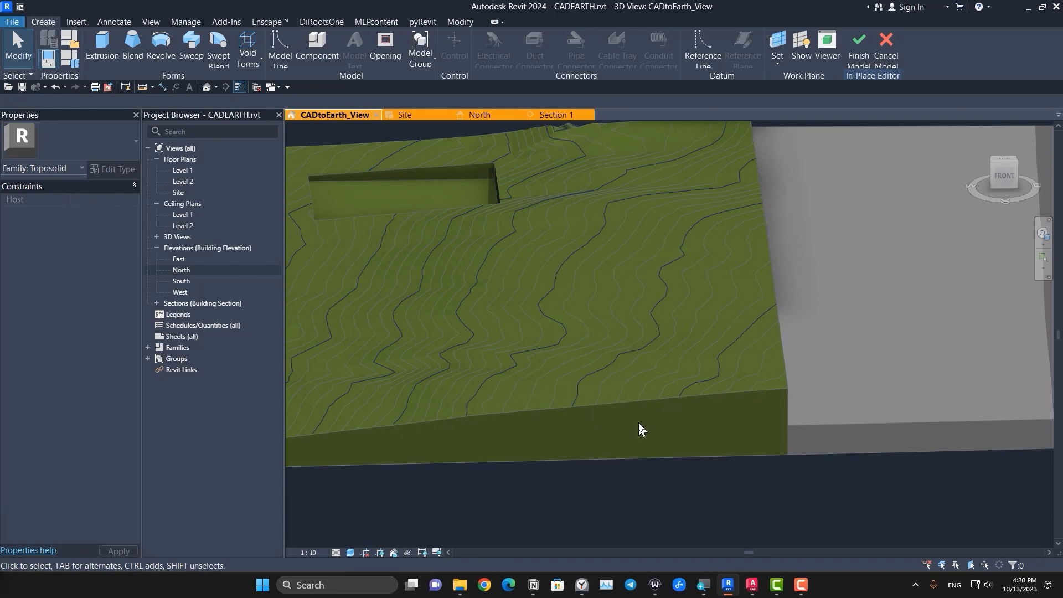
left_click(191, 45)
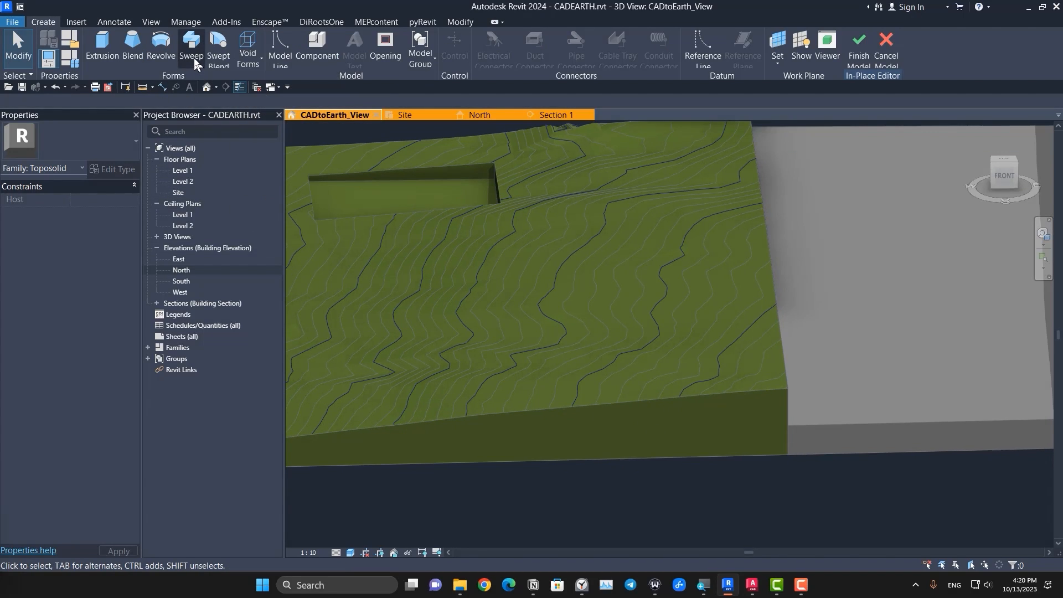
left_click(1004, 164)
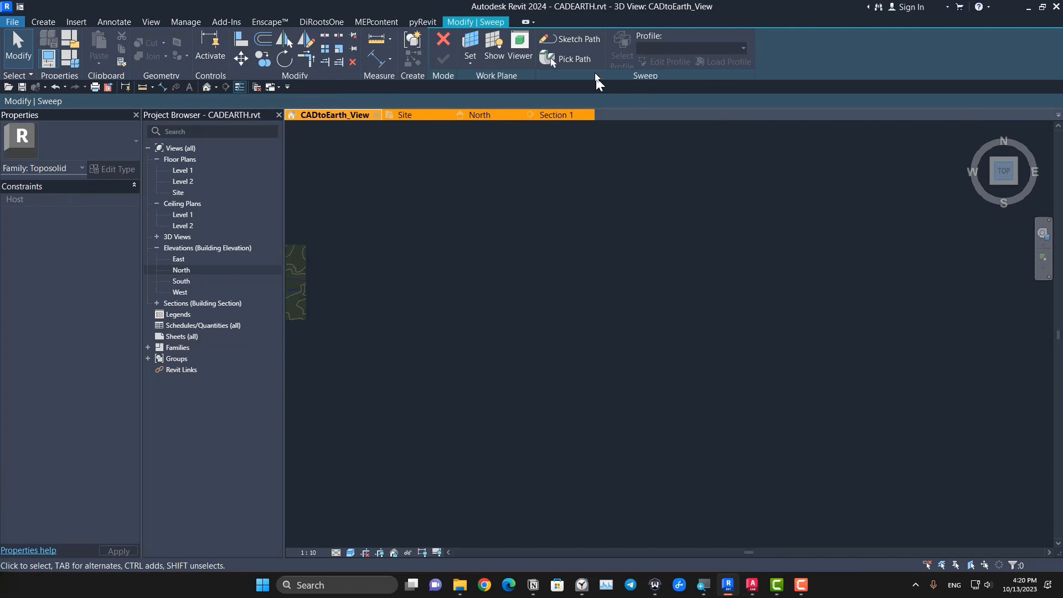
left_click(590, 44)
scroll(519, 353, "up", 3)
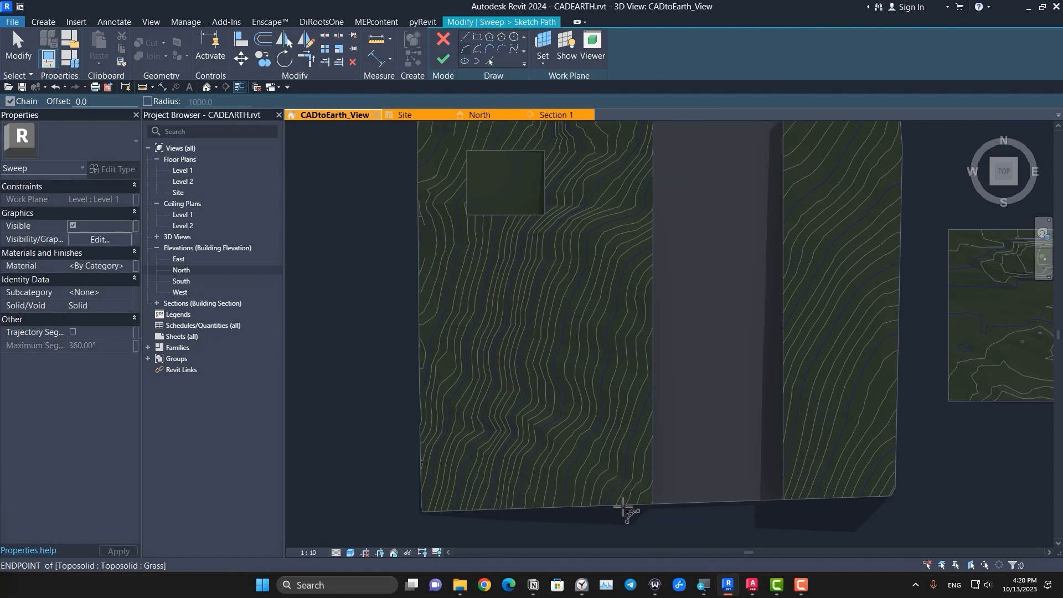
left_click(621, 505)
left_click(419, 319)
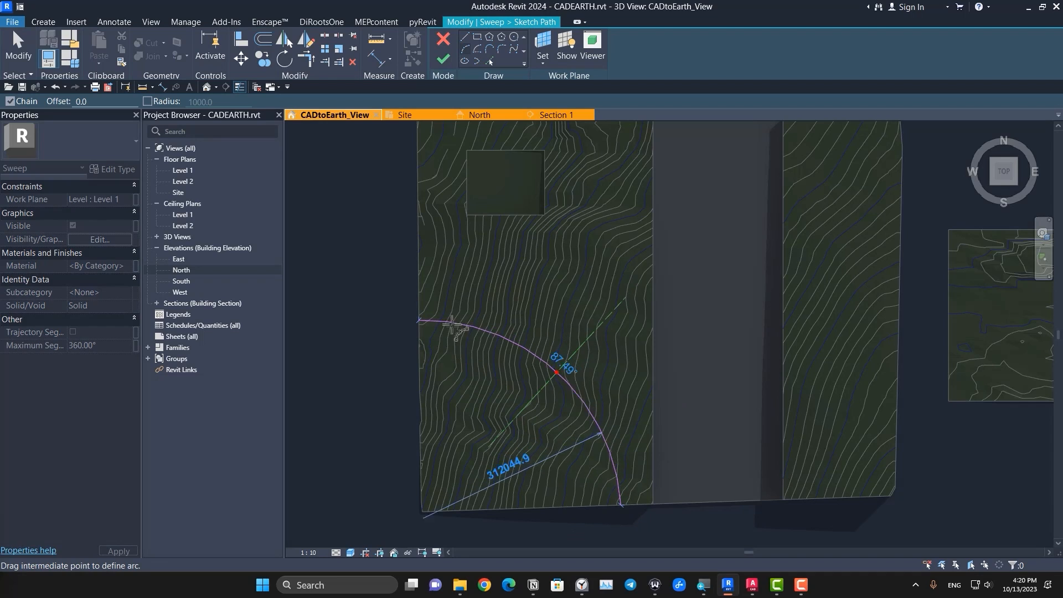
left_click(493, 351)
key("Escape")
key("Escape")
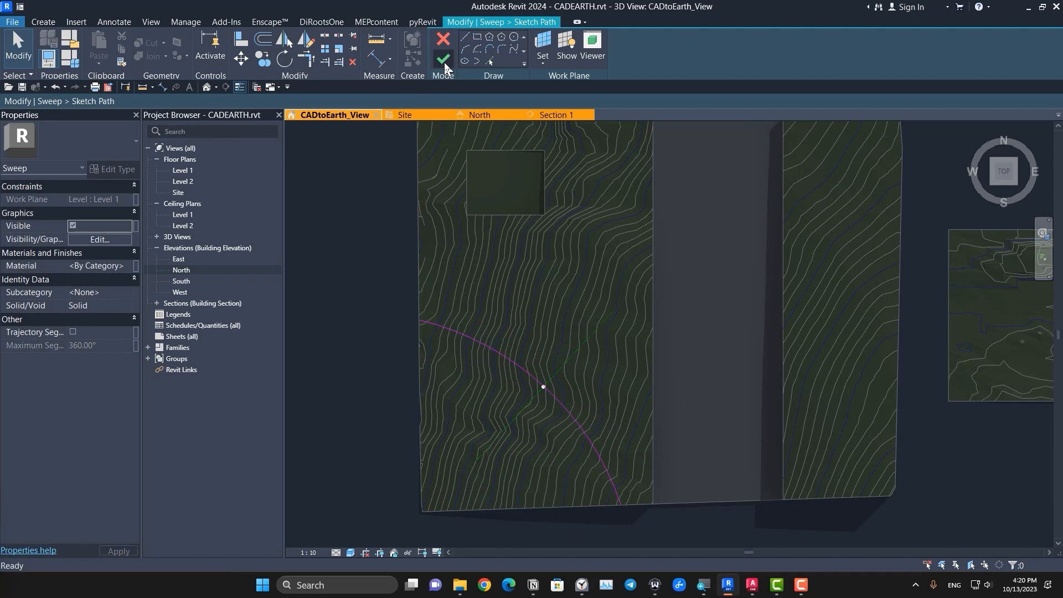
left_click(443, 59)
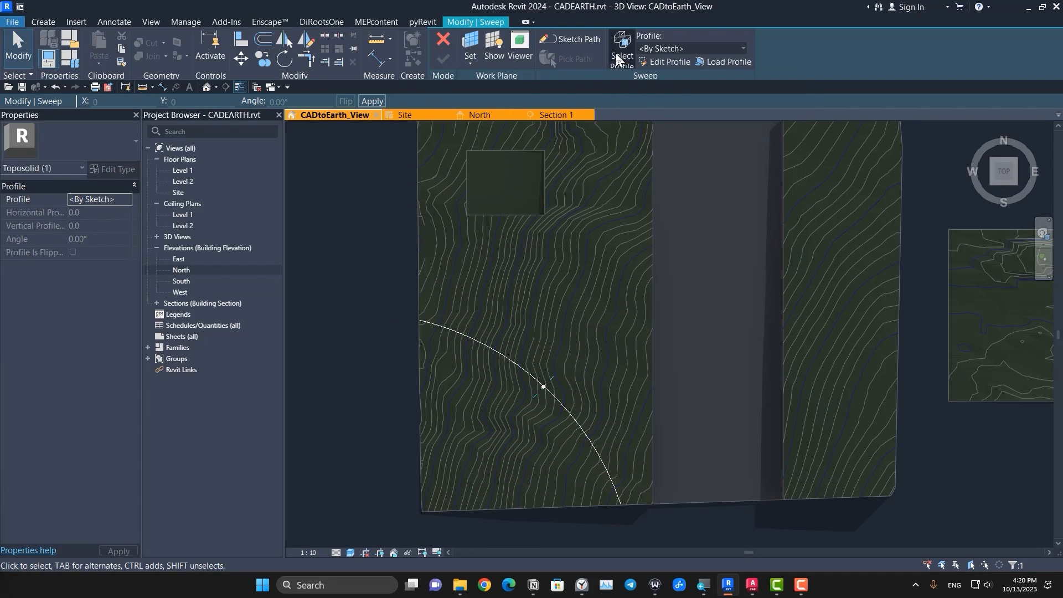
Step: Sketch a circular profile with a 15000 mm radius centred on the arc path and finish the sweep
left_click(667, 62)
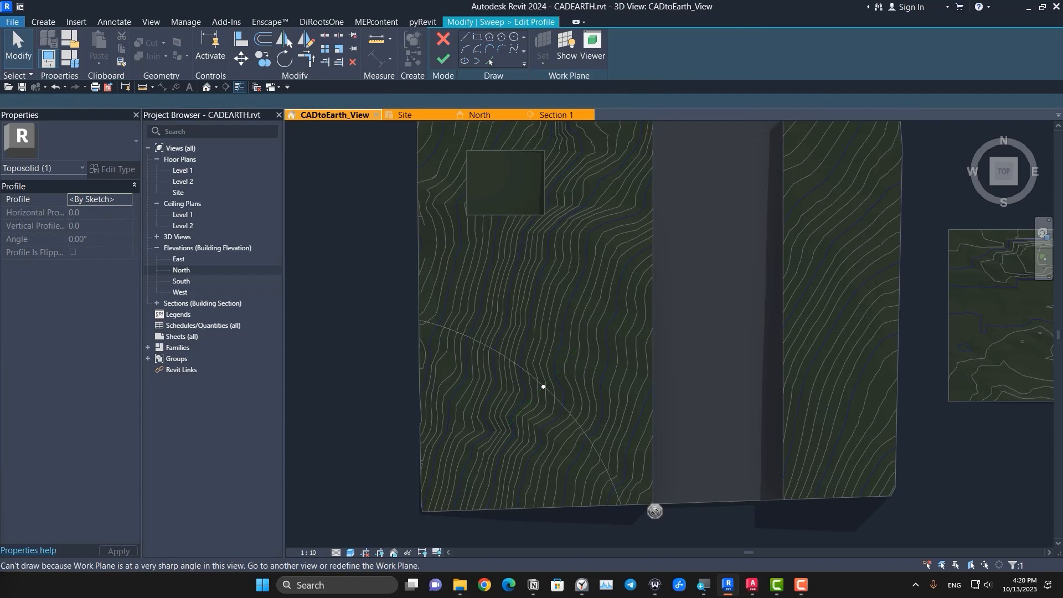
middle_click_drag(654, 509, 646, 252, "shift")
scroll(547, 354, "up", 3)
scroll(547, 358, "up", 2)
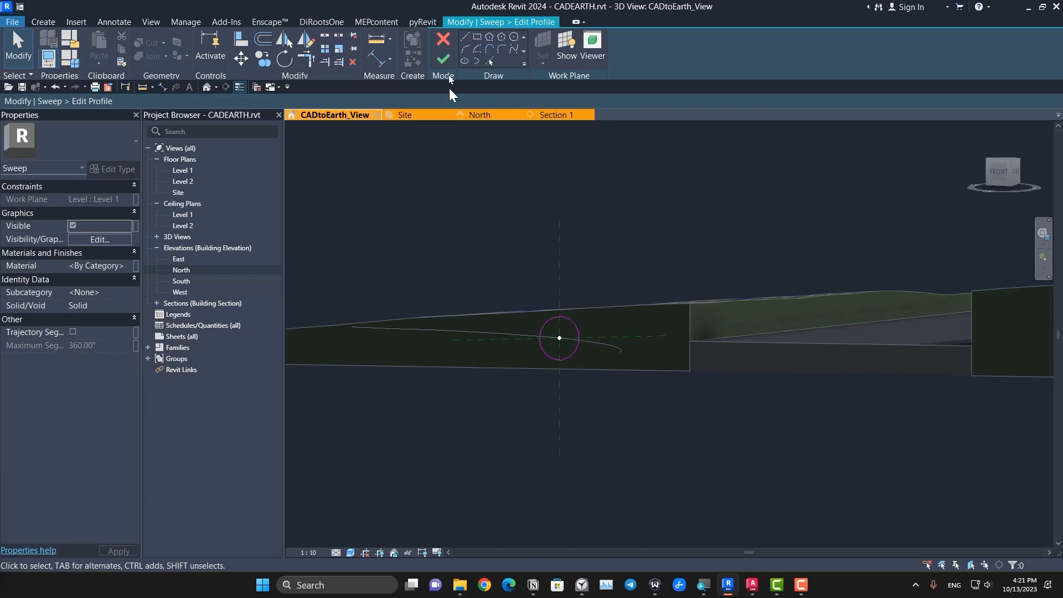
left_click(444, 62)
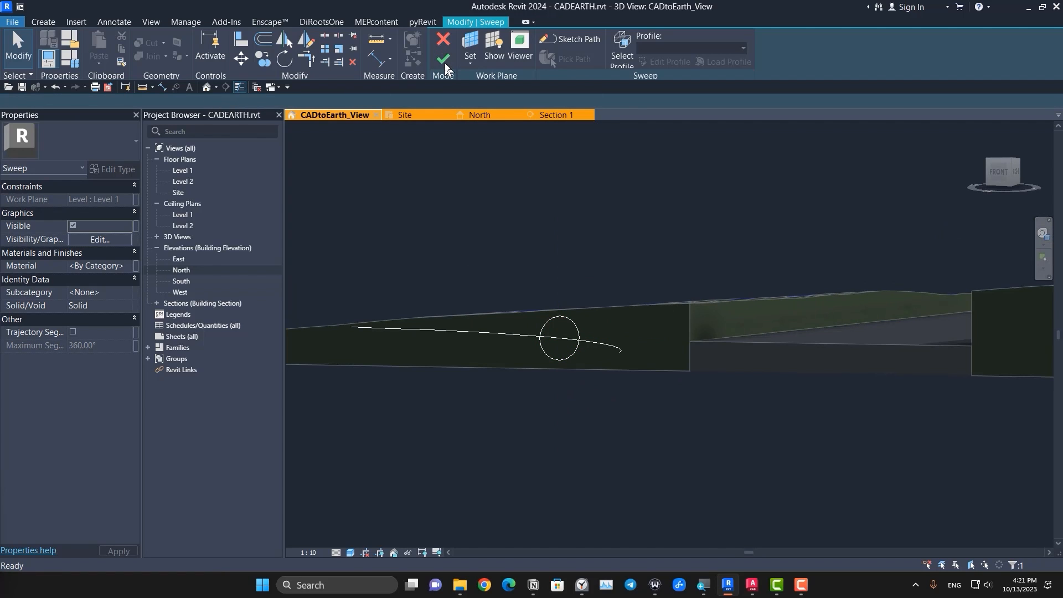
left_click(444, 61)
key("Escape")
Step: Change the circular sweep from solid to void
middle_click_drag(500, 371, 584, 390, "shift")
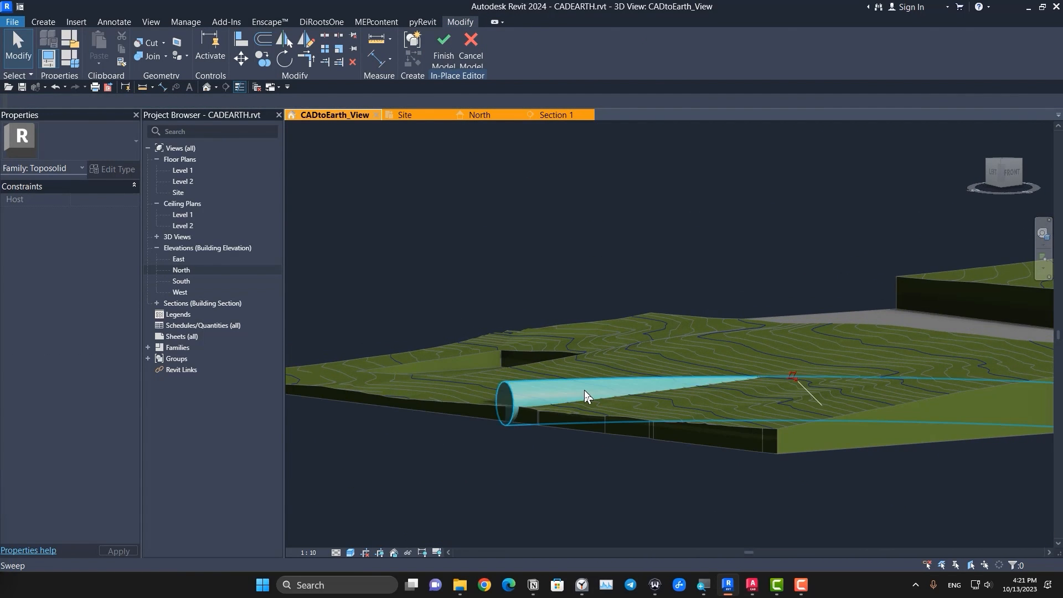
left_click(583, 389)
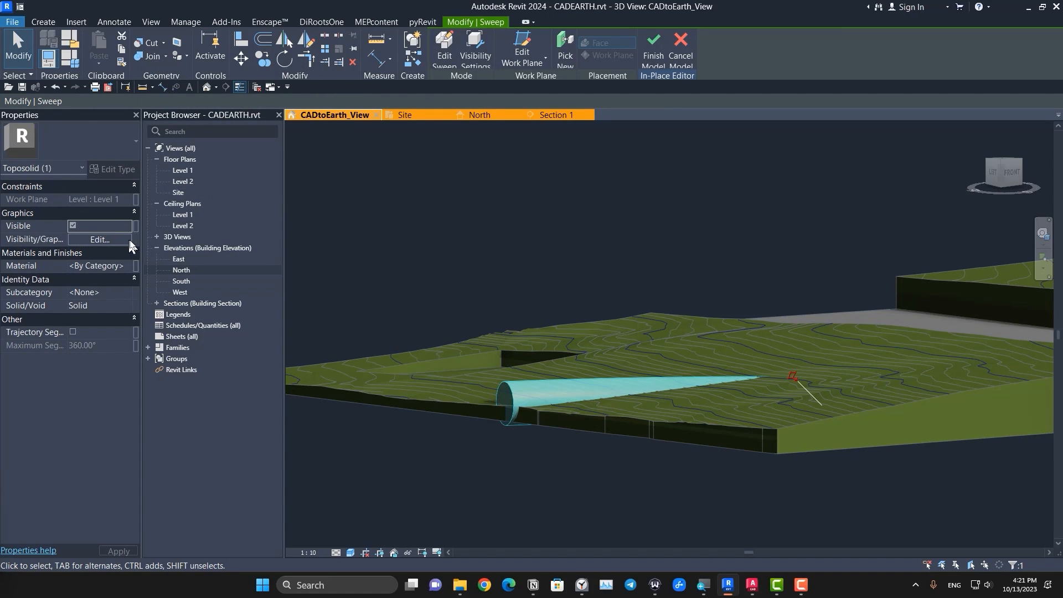
left_click(129, 304)
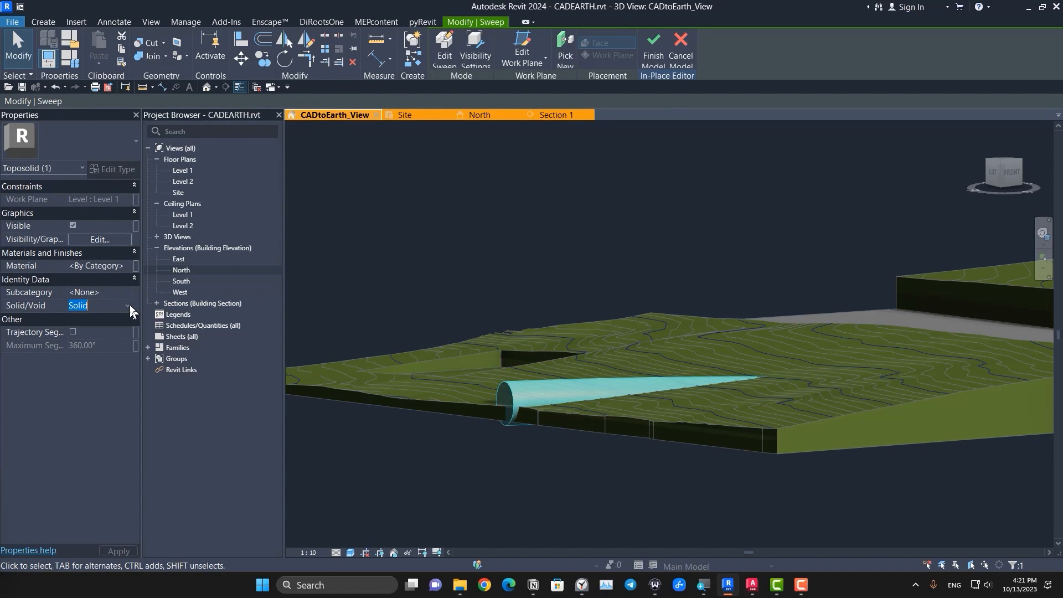
left_click(130, 305)
left_click(101, 324)
Step: Cut the wider contoured toposolid piece with the void sweep and examine the curved cut from several angles
middle_click_drag(659, 410, 558, 376)
key("Escape")
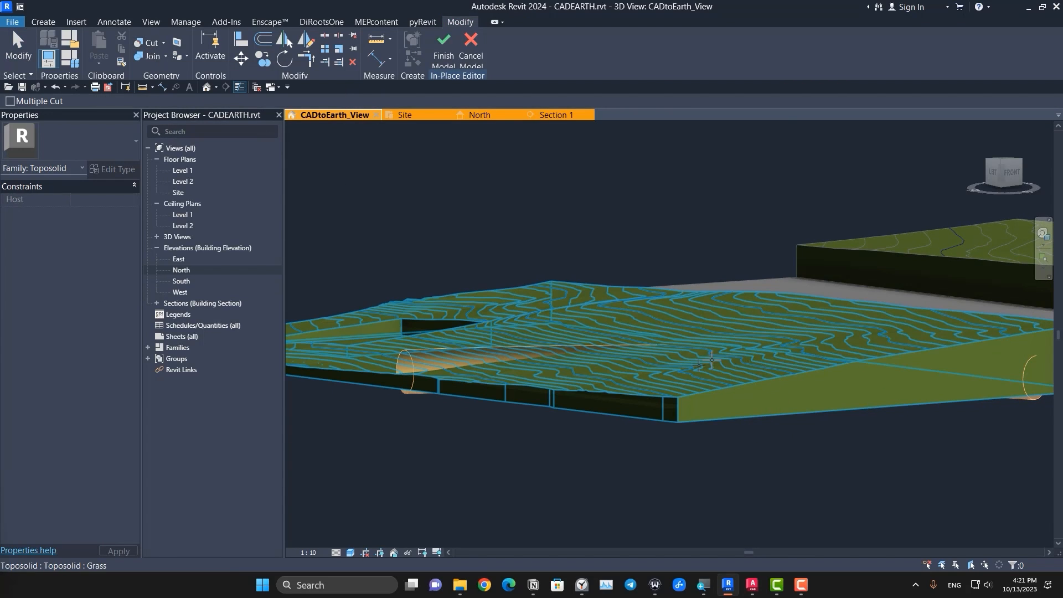
left_click(540, 384)
left_click(493, 362)
key("Escape")
scroll(498, 368, "down", 5)
middle_click_drag(554, 398, 603, 475, "shift")
scroll(769, 470, "up", 4)
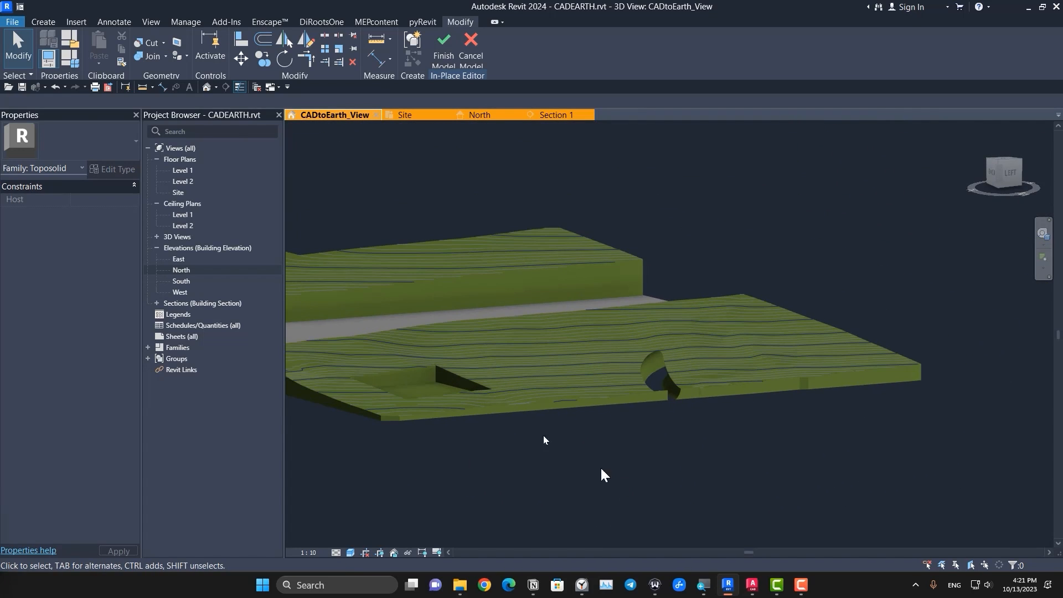
middle_click_drag(641, 408, 598, 476, "shift")
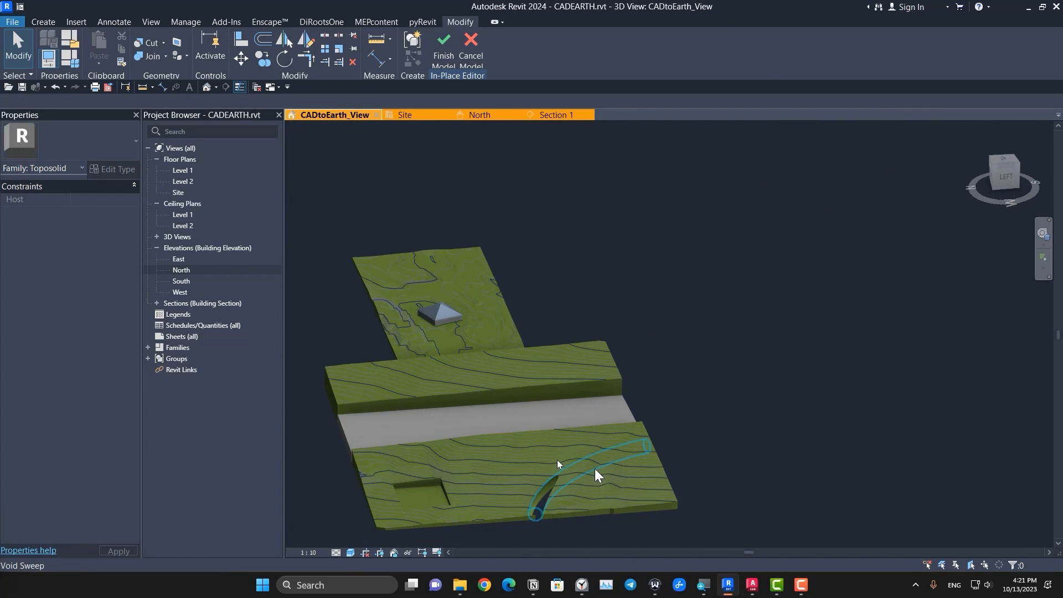
scroll(596, 474, "up", 5)
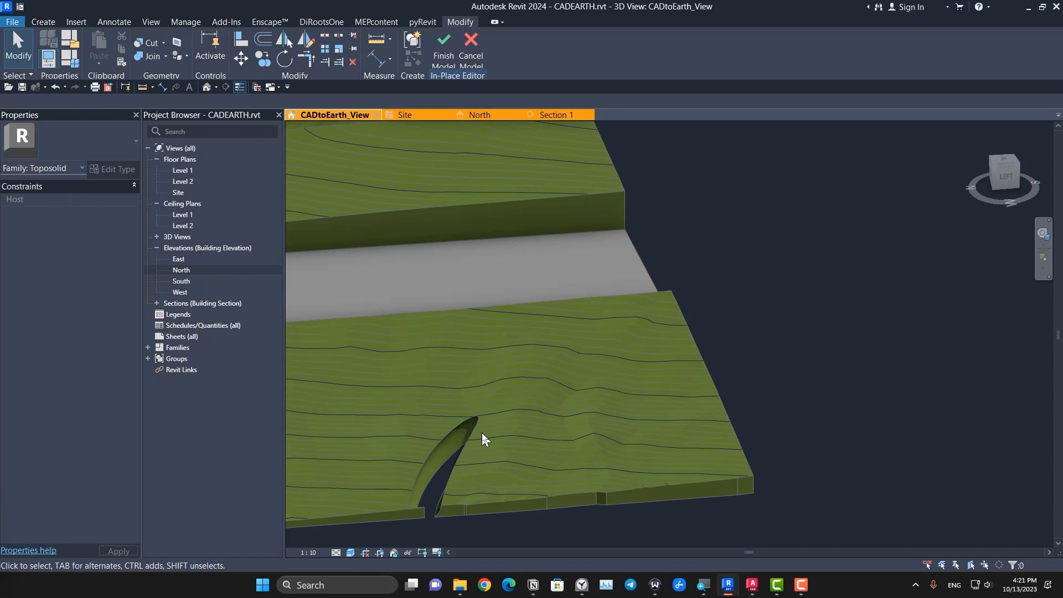
Step: Edit the void sweep's profile and set the circle's radius to 1000 mm
left_click(464, 440)
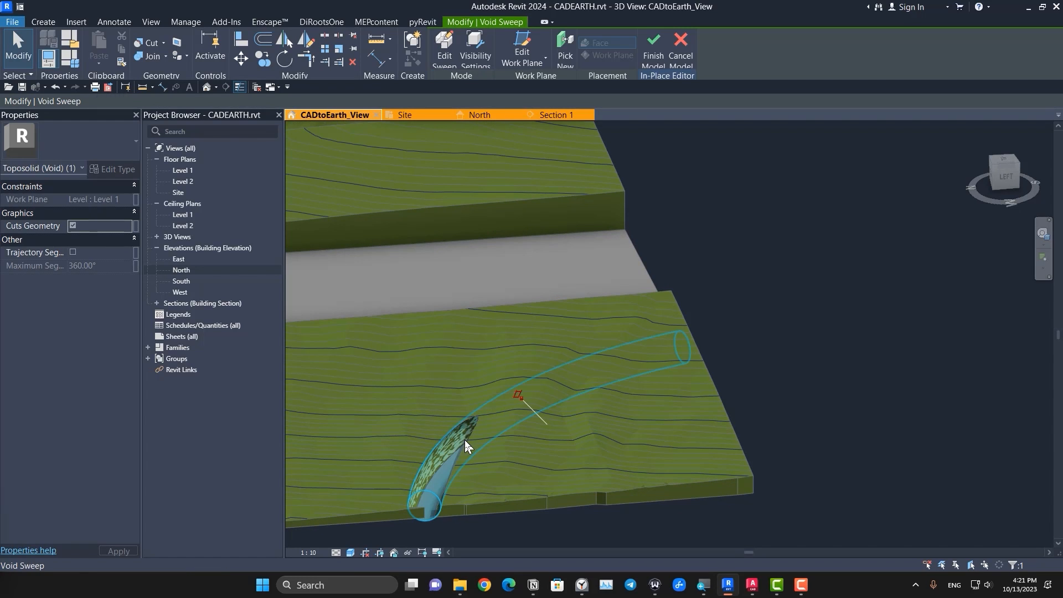
left_click(449, 47)
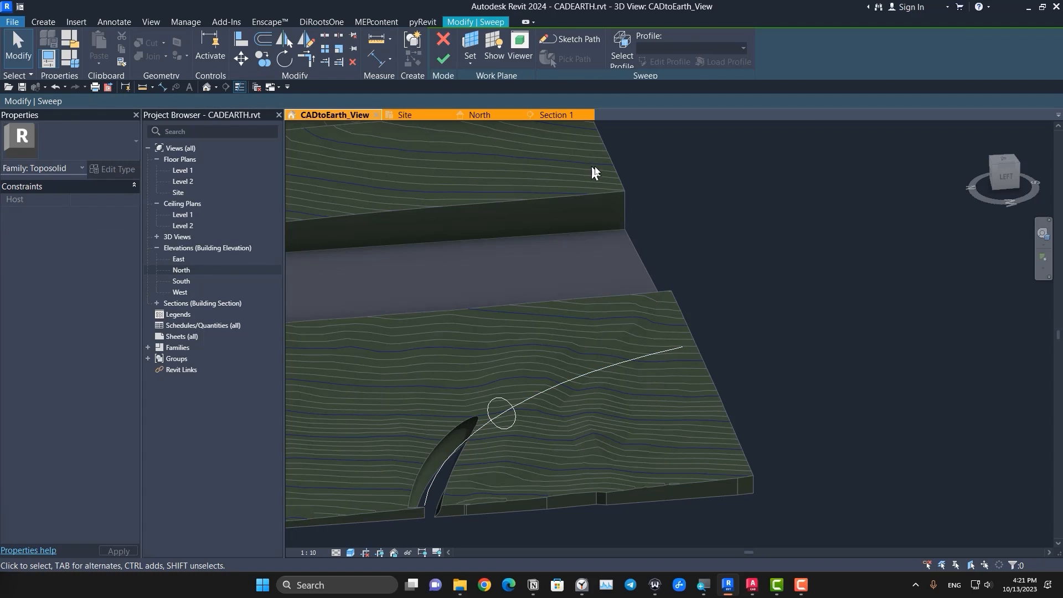
left_click(623, 60)
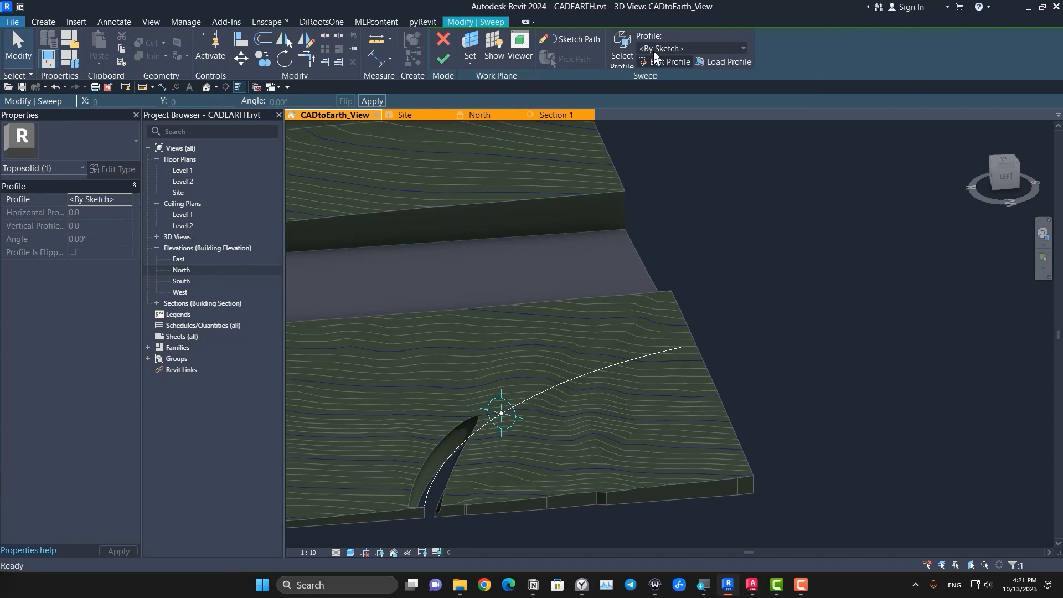
left_click(659, 64)
scroll(493, 471, "up", 3)
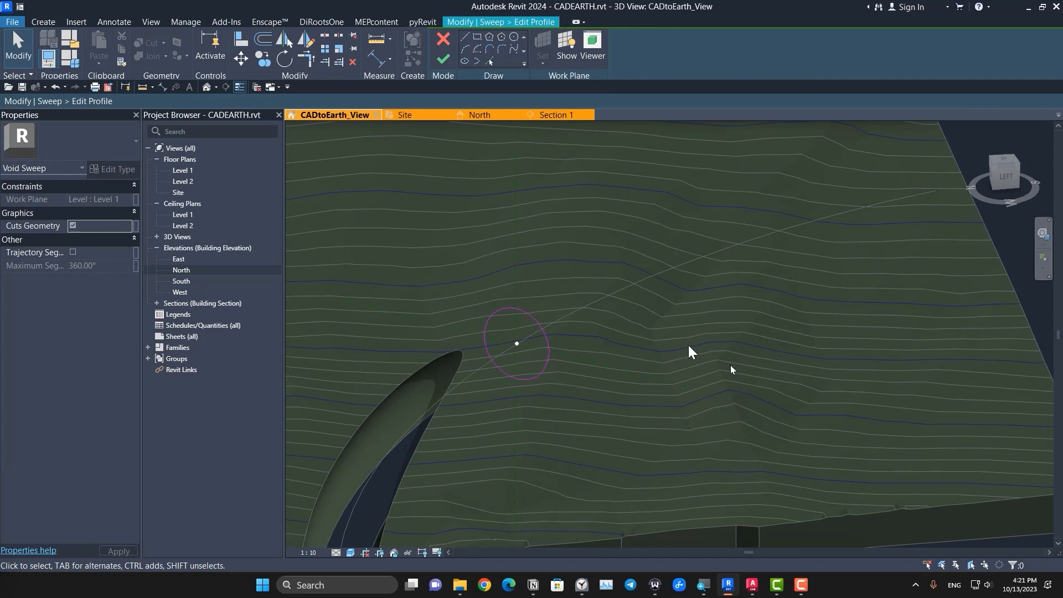
scroll(730, 370, "down", 2)
scroll(738, 378, "down", 1)
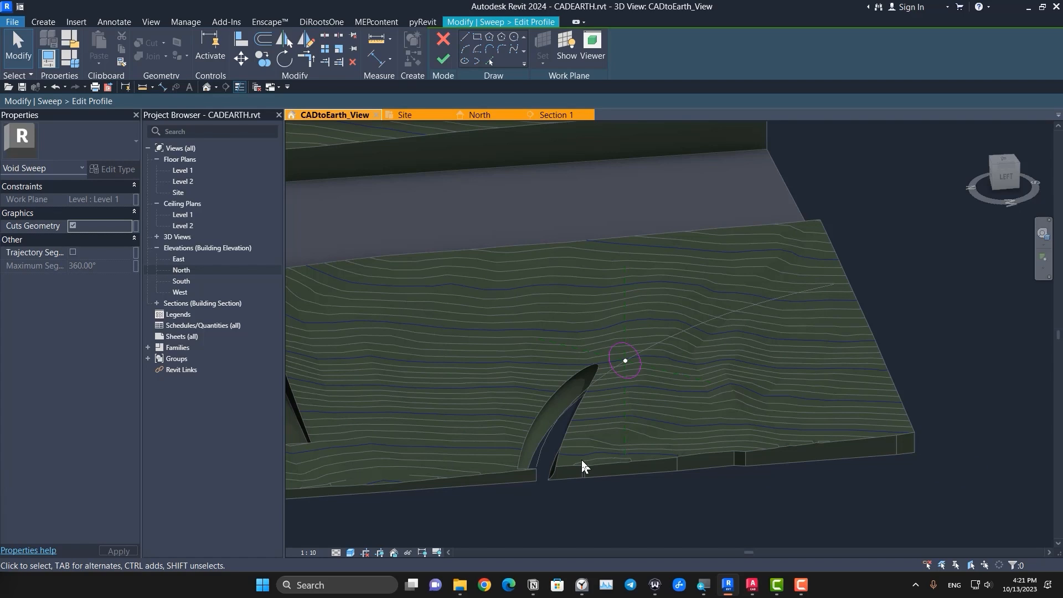
scroll(616, 407, "up", 5)
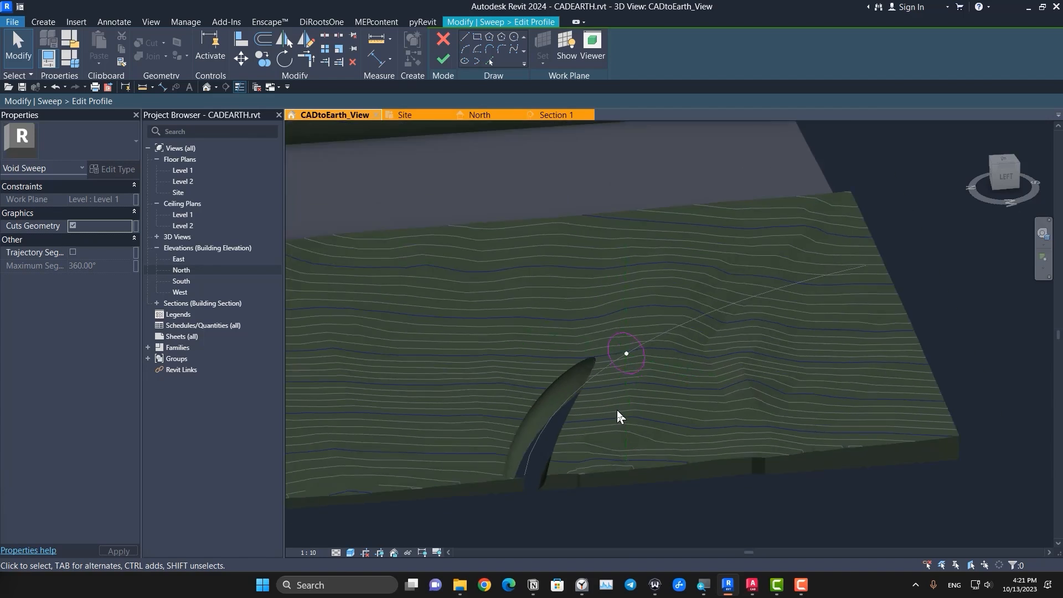
scroll(609, 424, "down", 3)
middle_click_drag(609, 424, 657, 446)
scroll(652, 319, "up", 1)
scroll(655, 326, "up", 2)
left_click(624, 281)
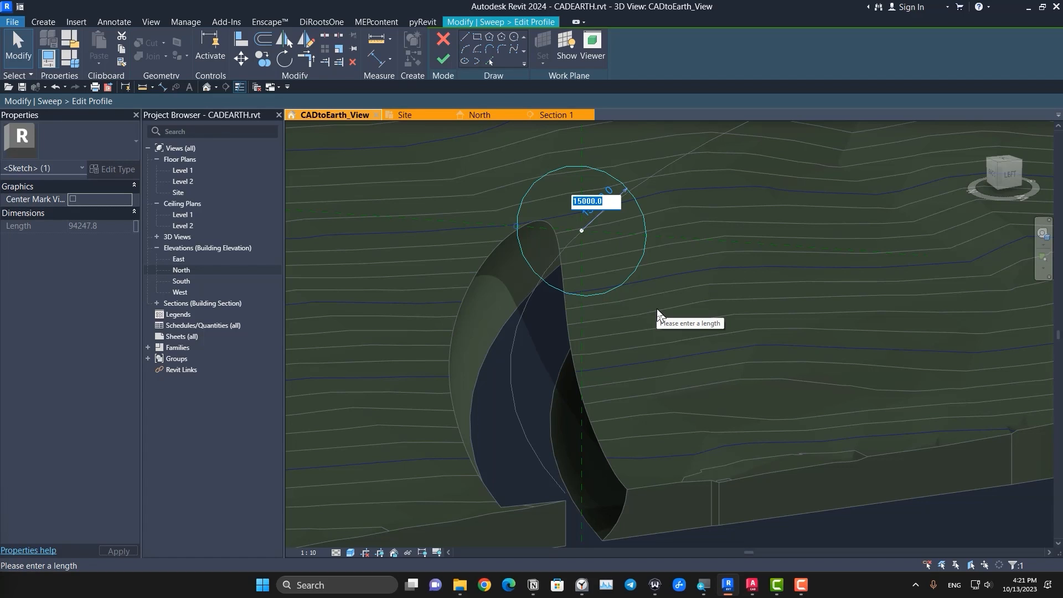
type("1000")
key("Return")
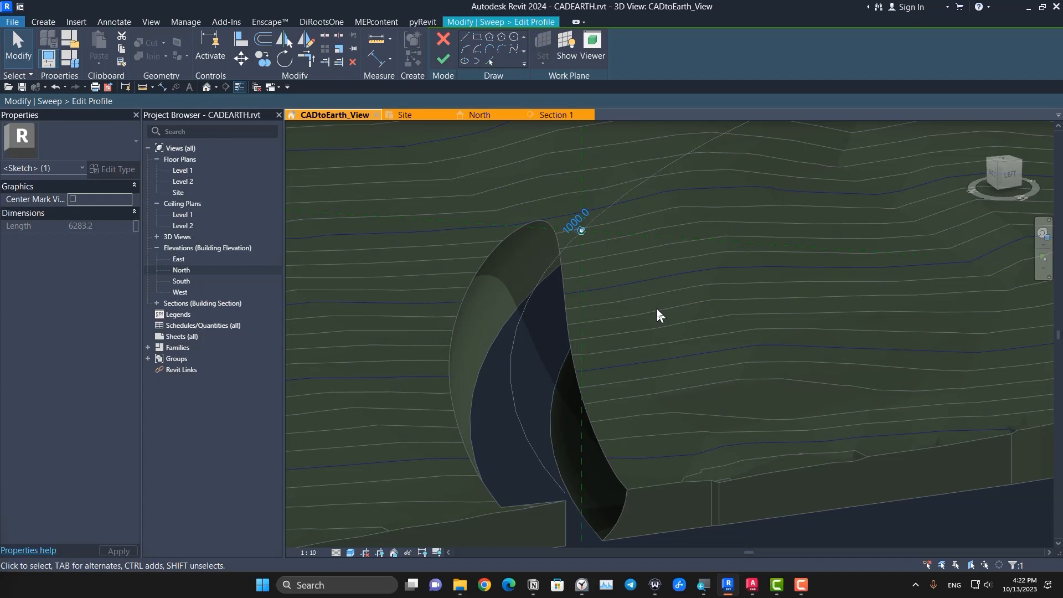
Step: Enlarge the profile circle graphically about its centre with Scale and finish editing the void sweep
scroll(667, 273, "up", 2)
scroll(575, 215, "up", 2)
left_click(521, 248)
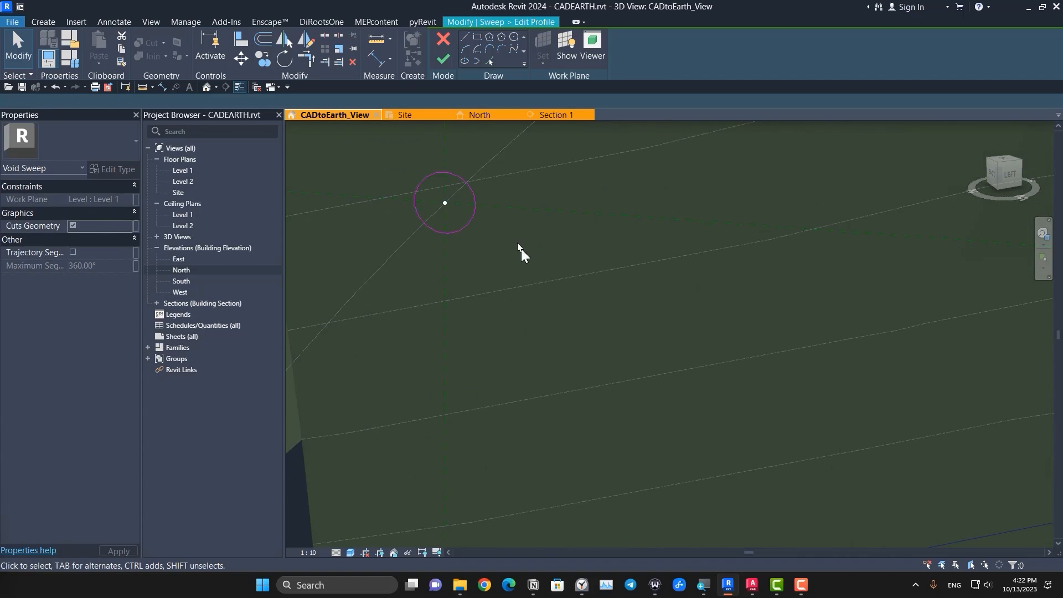
left_click(472, 220)
left_click(339, 49)
left_click(445, 204)
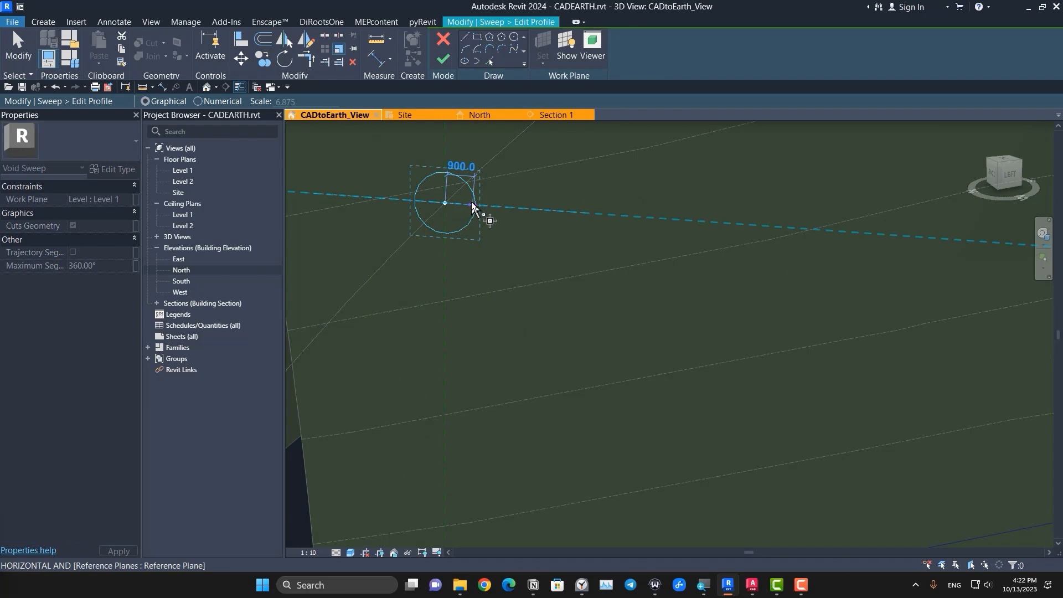
left_click(531, 208)
left_click(443, 59)
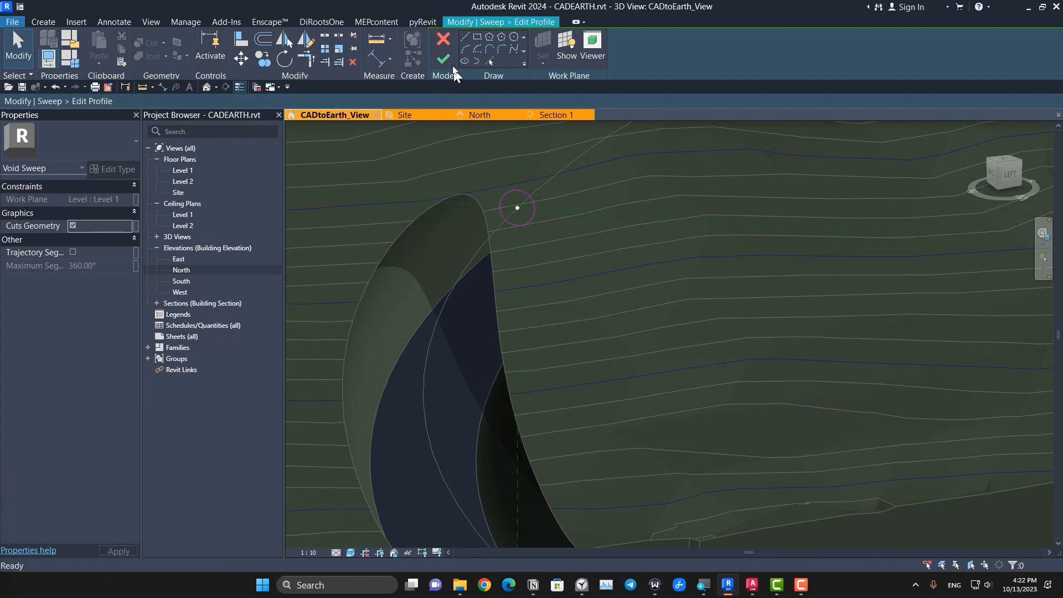
Step: Examine the resized void sweep's cut through the contoured piece from its left and front sides
scroll(606, 285, "down", 8)
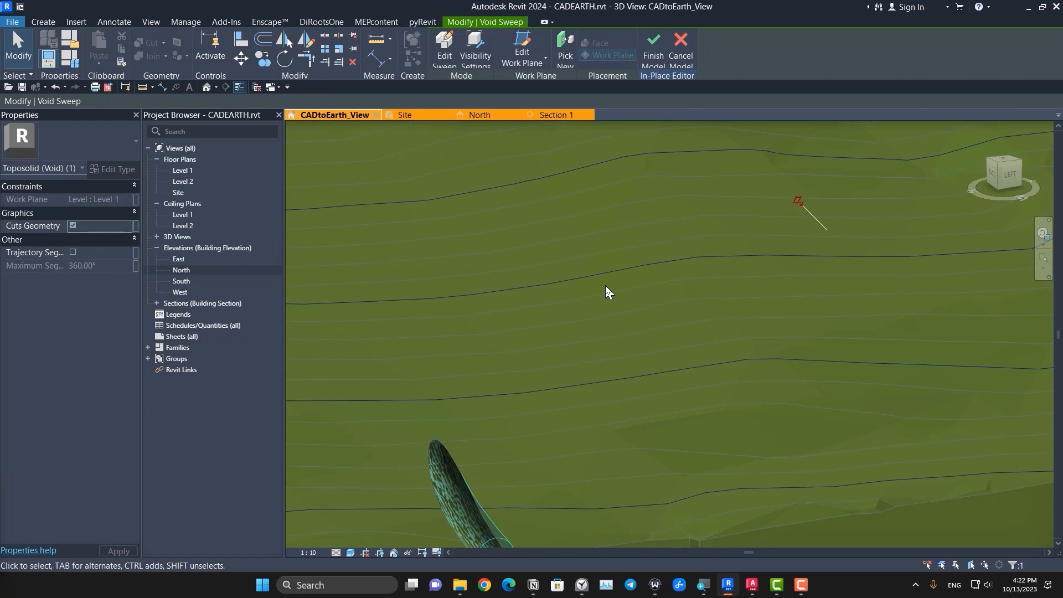
middle_click_drag(742, 394, 684, 342, "shift")
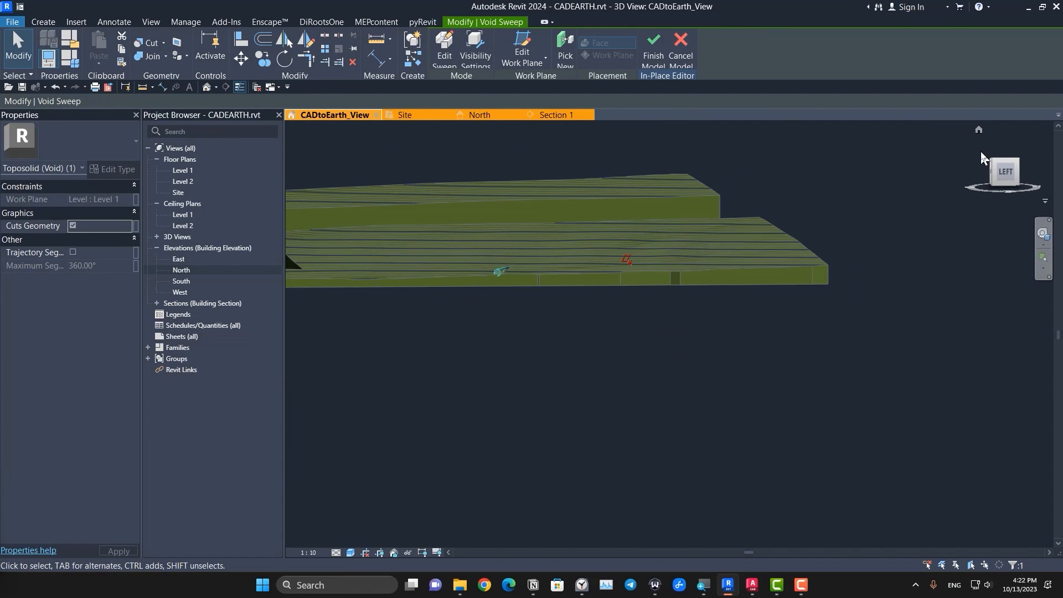
left_click(1005, 174)
middle_click_drag(546, 254, 692, 355)
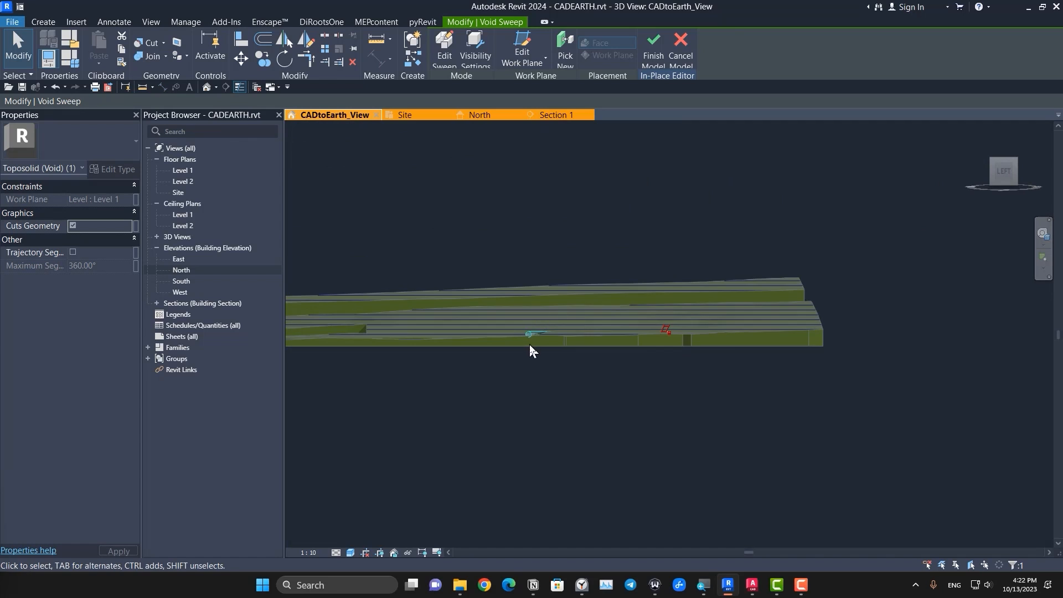
scroll(530, 344, "up", 5)
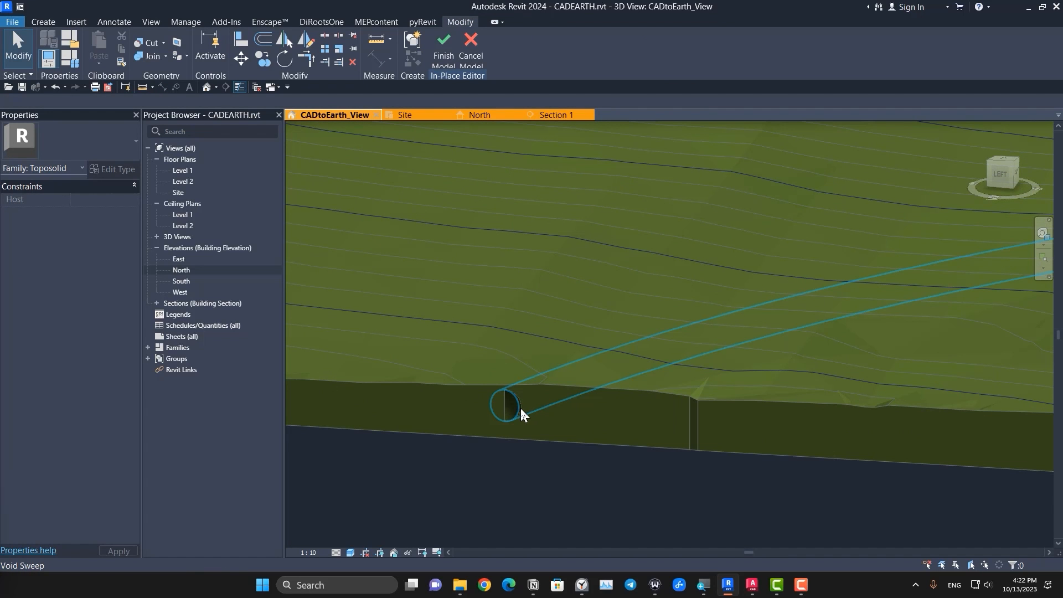
left_click(521, 410)
middle_click_drag(521, 410, 731, 468, "shift")
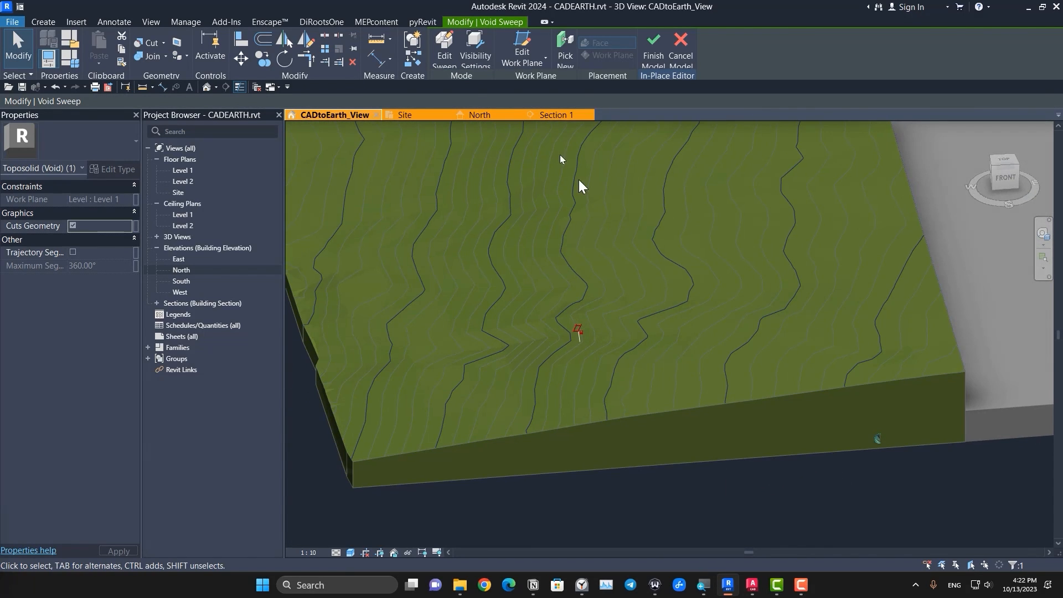
Step: Edit the void sweep's arc path, extend its near end beyond the contoured piece's front face, and finish the sweep edit
left_click(446, 57)
middle_click_drag(472, 388, 726, 454)
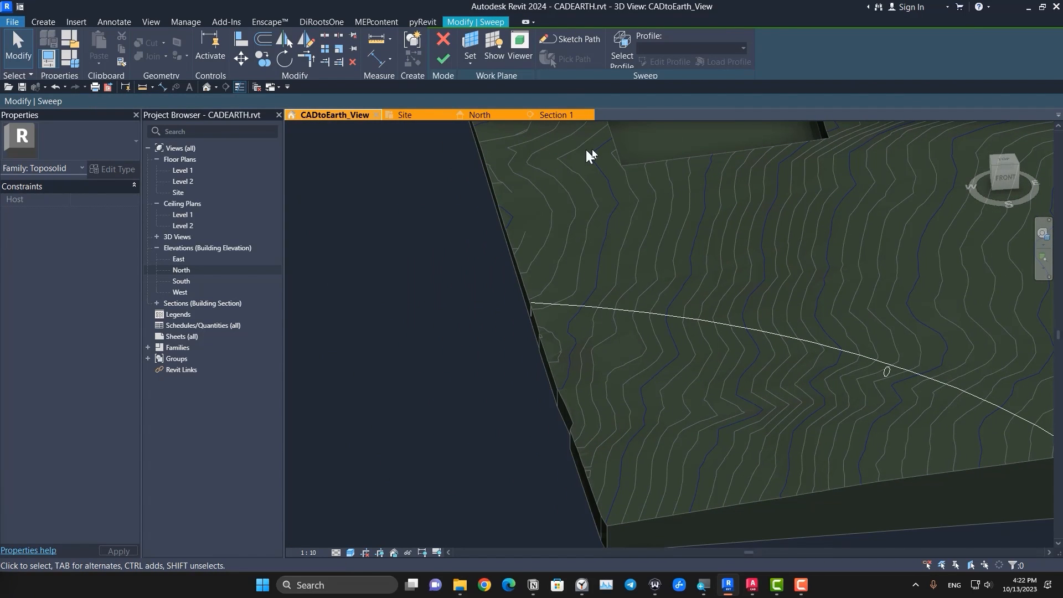
left_click(563, 39)
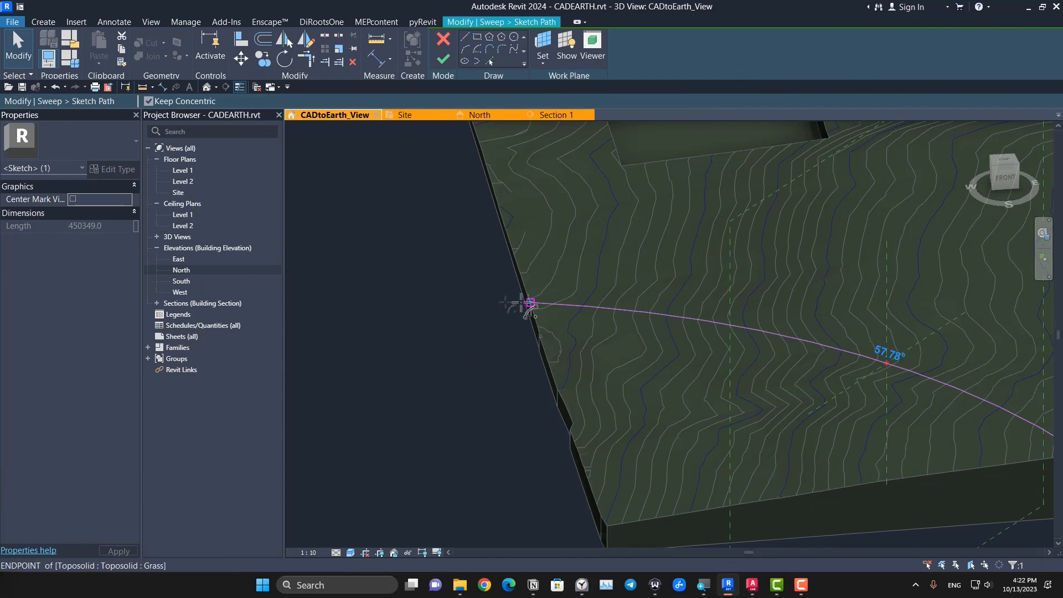
middle_click_drag(834, 449, 410, 323)
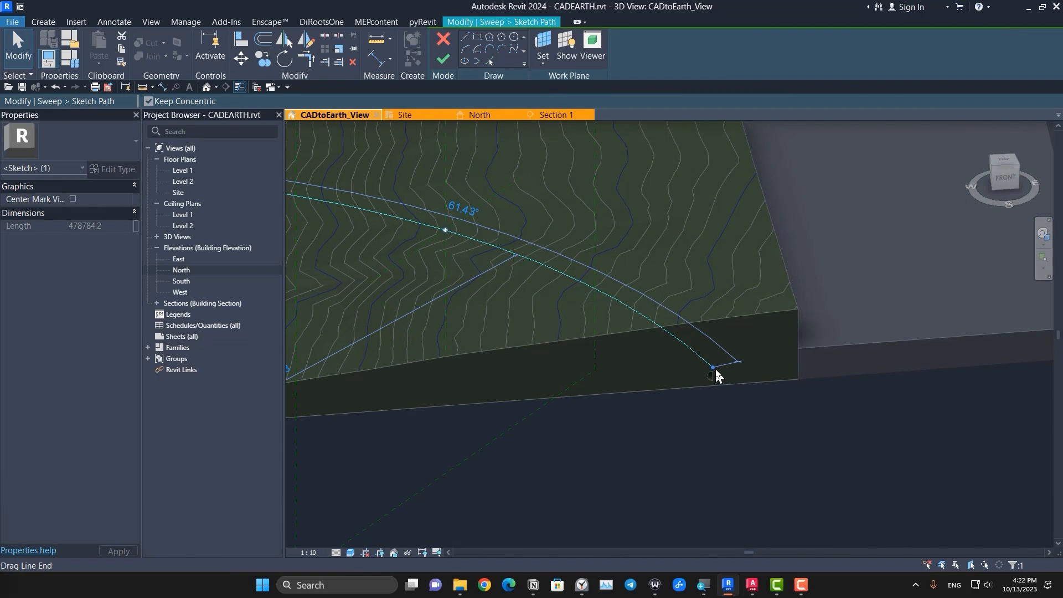
left_click_drag(716, 367, 742, 400)
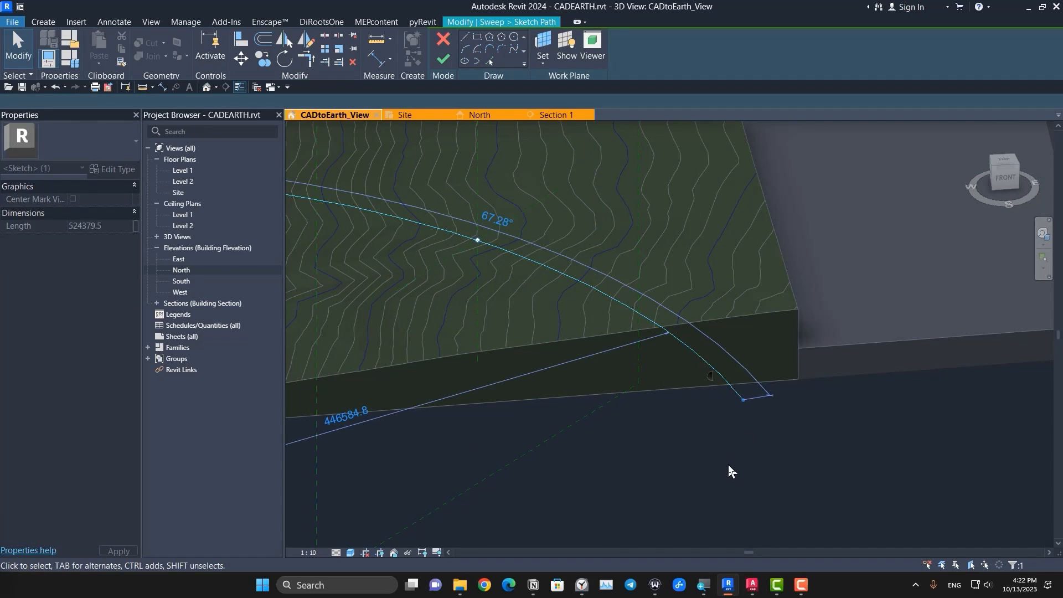
left_click(438, 61)
left_click(437, 62)
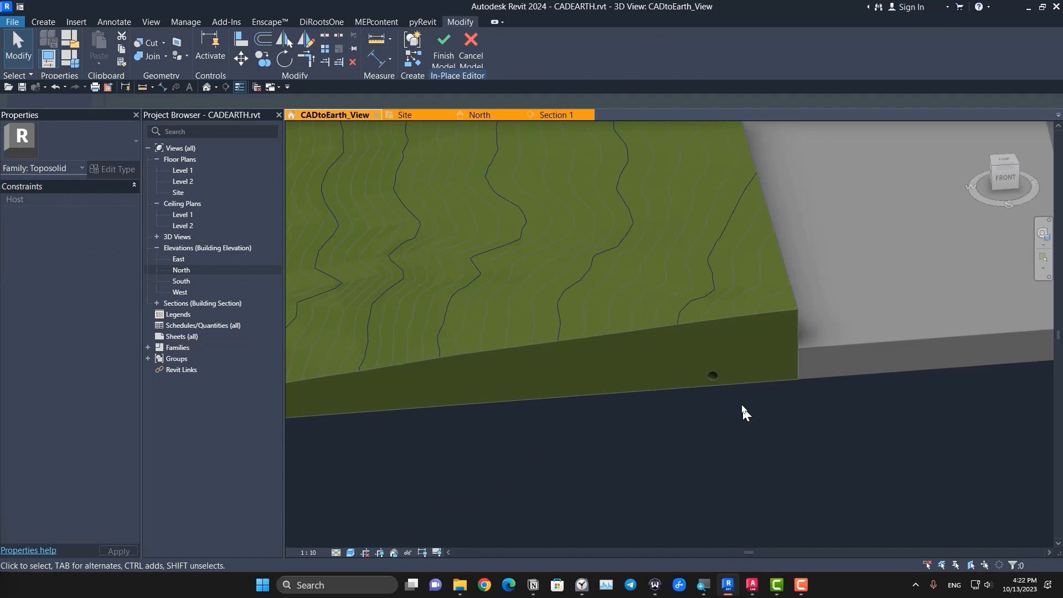
Step: Check the extended void sweep's circular opening in the front face and finish the in-place model
scroll(745, 421, "up", 3)
middle_click_drag(749, 446, 684, 360, "shift")
middle_click_drag(485, 138, 550, 338)
scroll(551, 338, "up", 6)
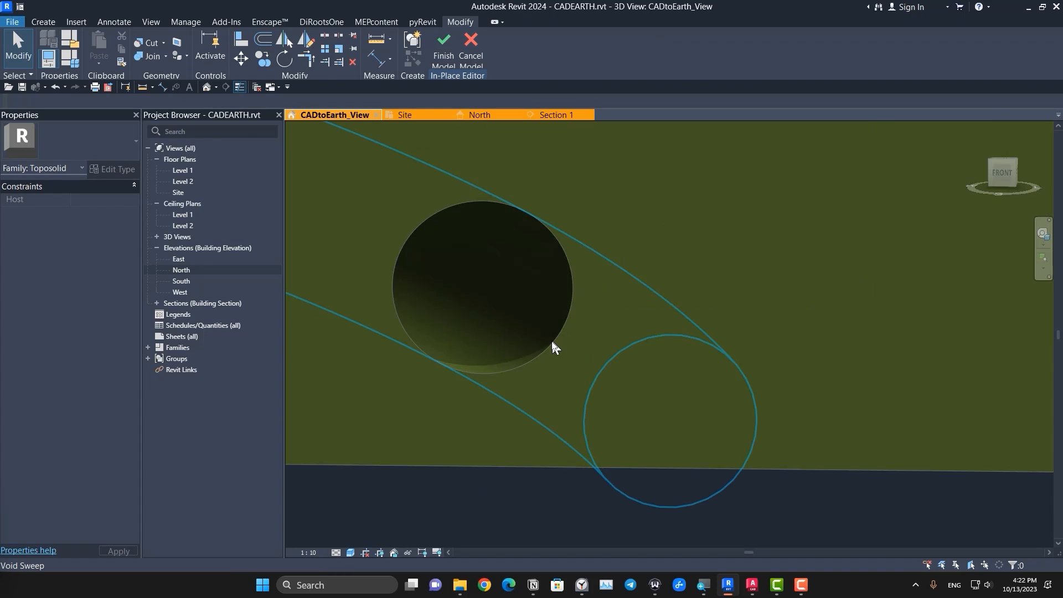
left_click(551, 340)
scroll(551, 342, "down", 3)
scroll(551, 341, "down", 5)
middle_click_drag(674, 452, 658, 406, "shift")
left_click(683, 455)
scroll(683, 454, "down", 8)
middle_click_drag(592, 418, 757, 550, "shift")
middle_click_drag(564, 446, 636, 463)
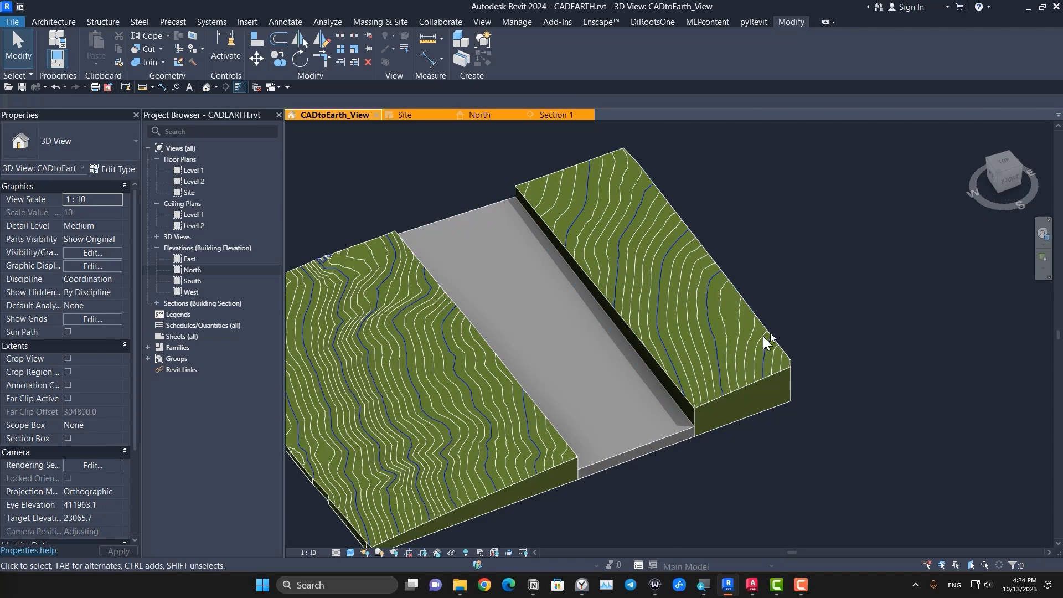
Step: From the top view, start a structural wall using the Retaining - 300mm Concrete type
middle_click_drag(706, 431, 379, 338, "shift")
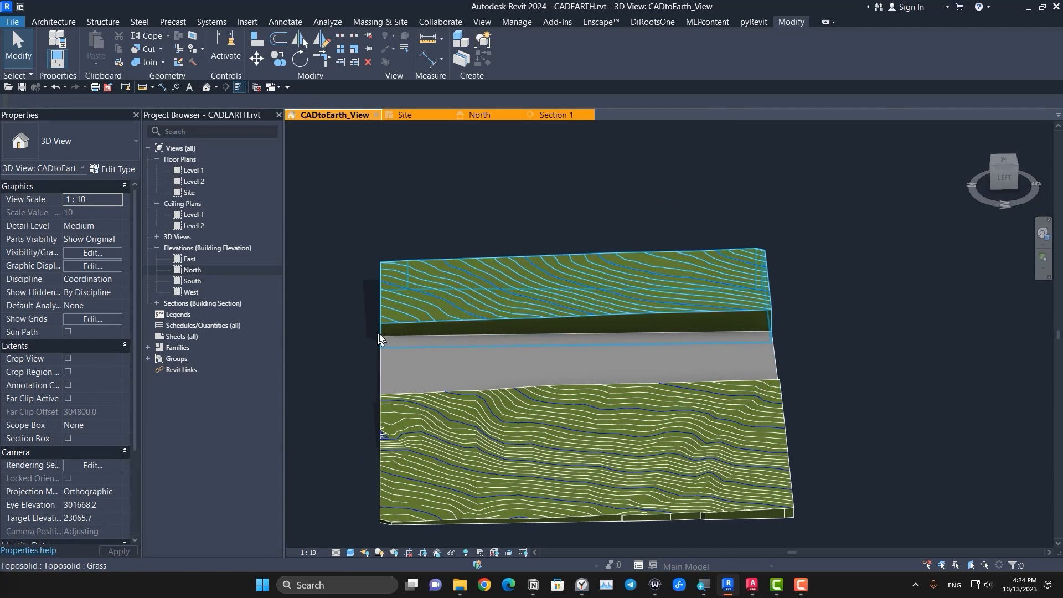
left_click(1003, 165)
middle_click_drag(744, 339, 670, 378)
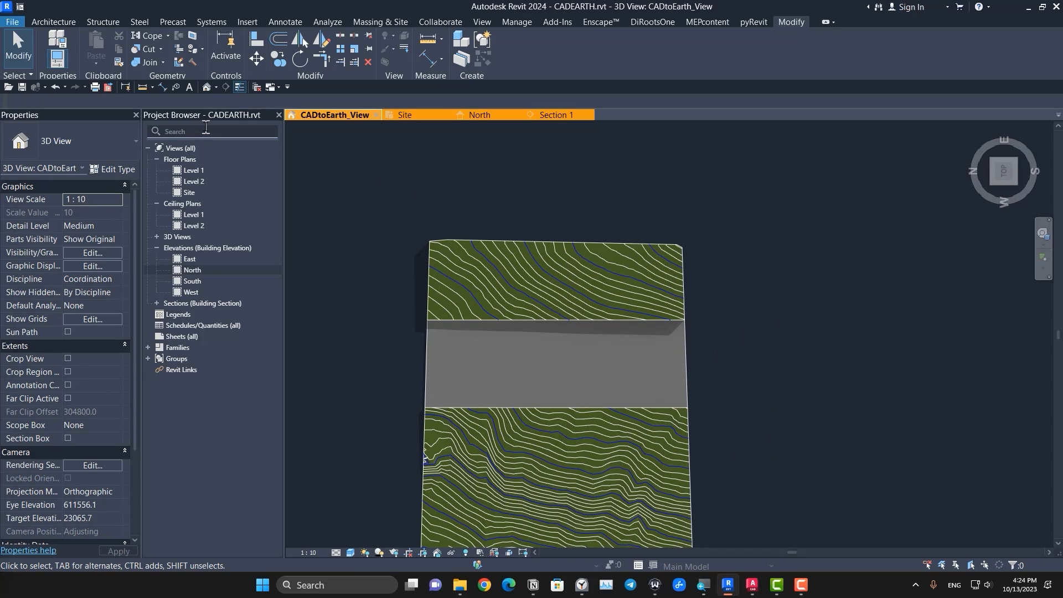
left_click(54, 21)
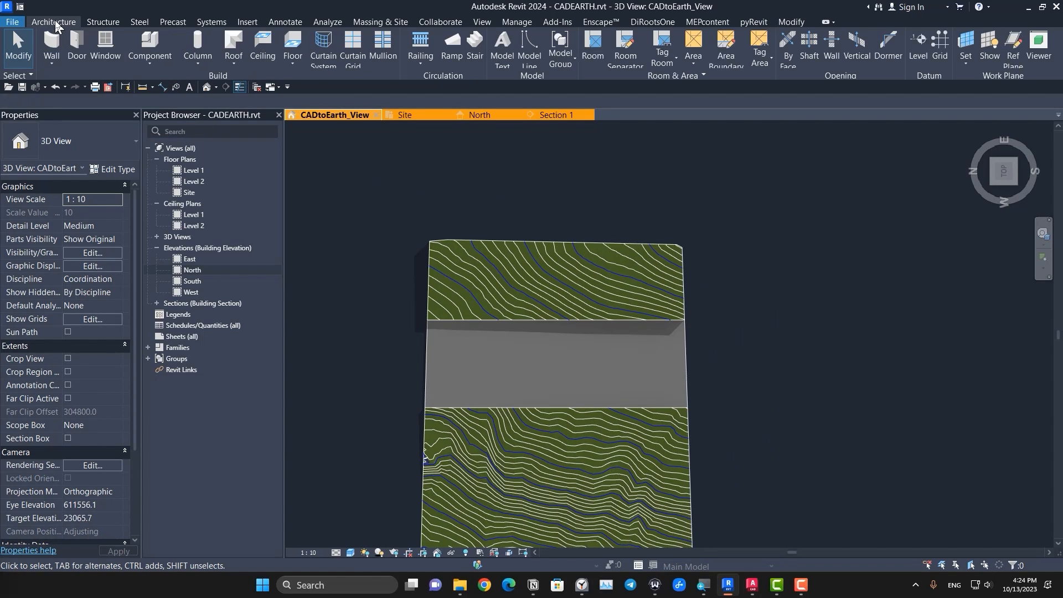
left_click(105, 25)
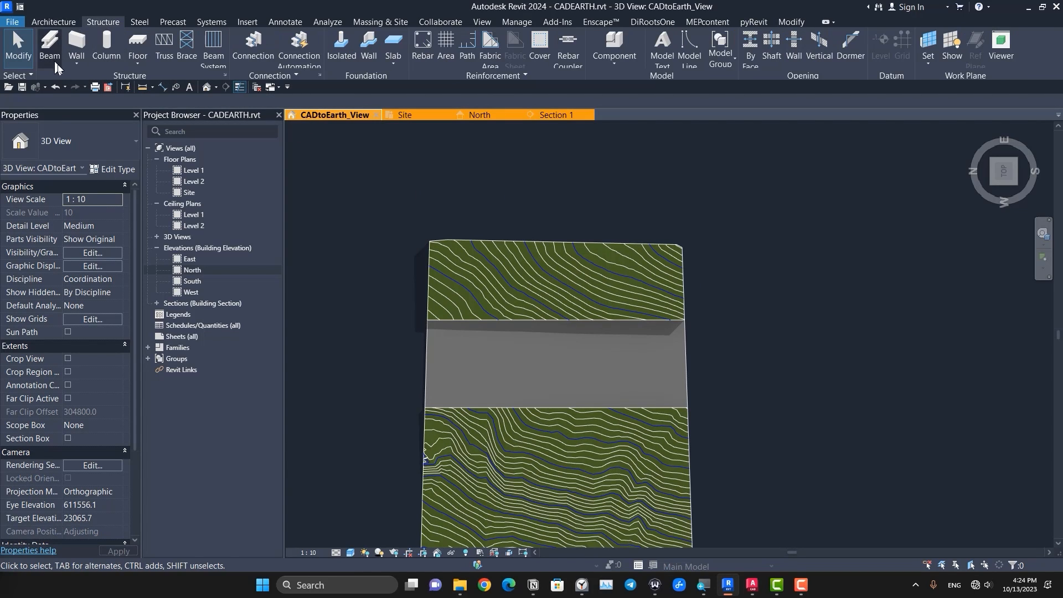
left_click(77, 62)
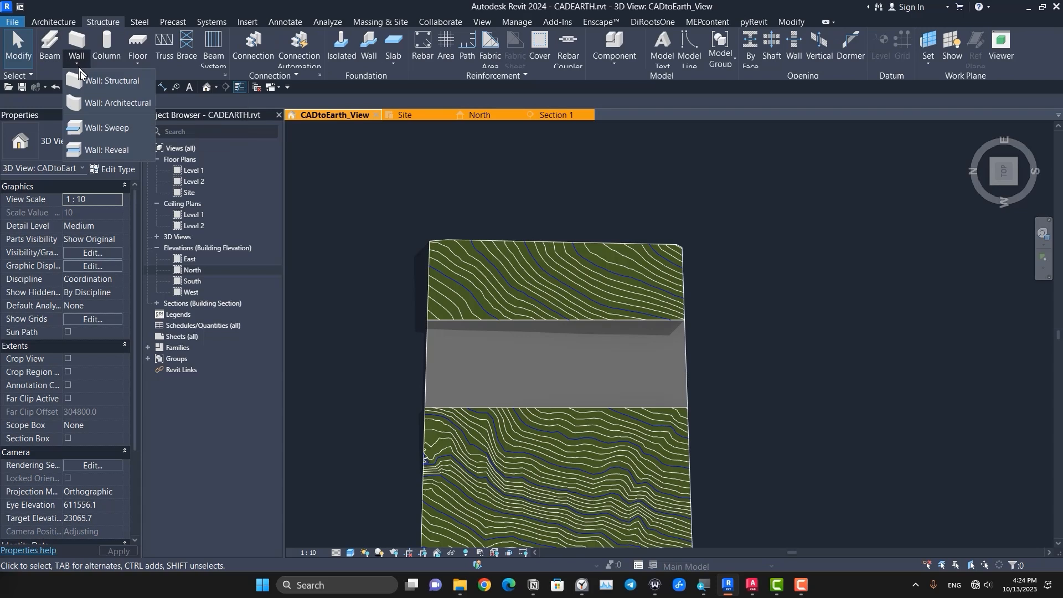
left_click(123, 86)
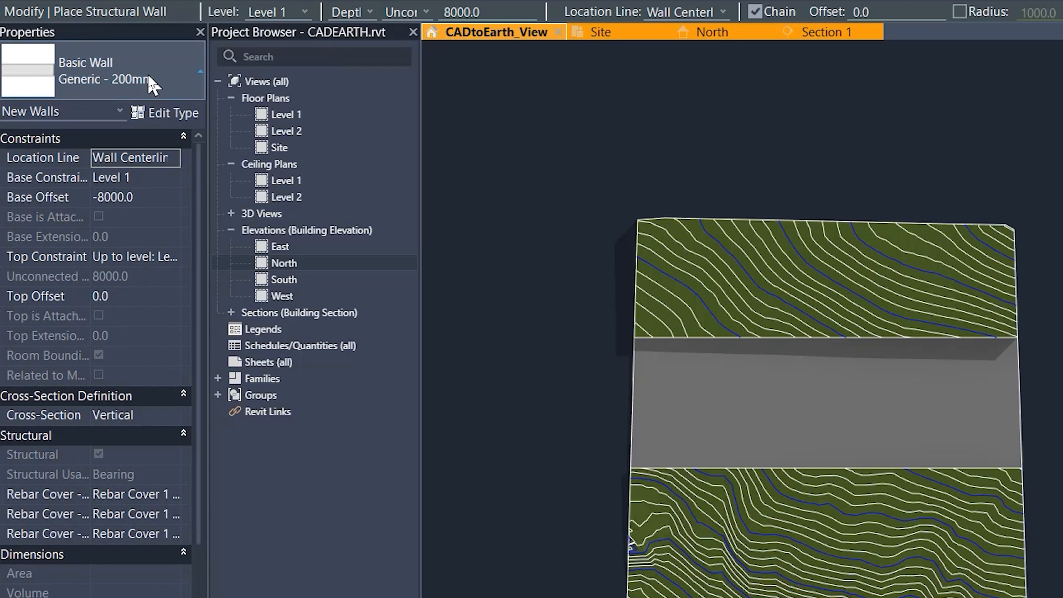
left_click(148, 72)
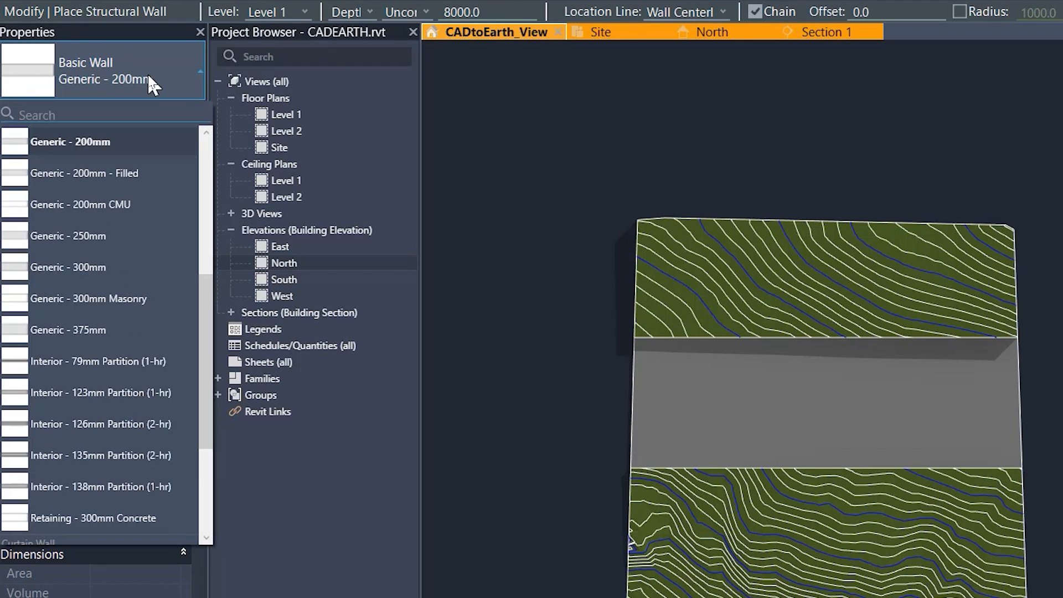
scroll(135, 288, "down", 3)
left_click(137, 369)
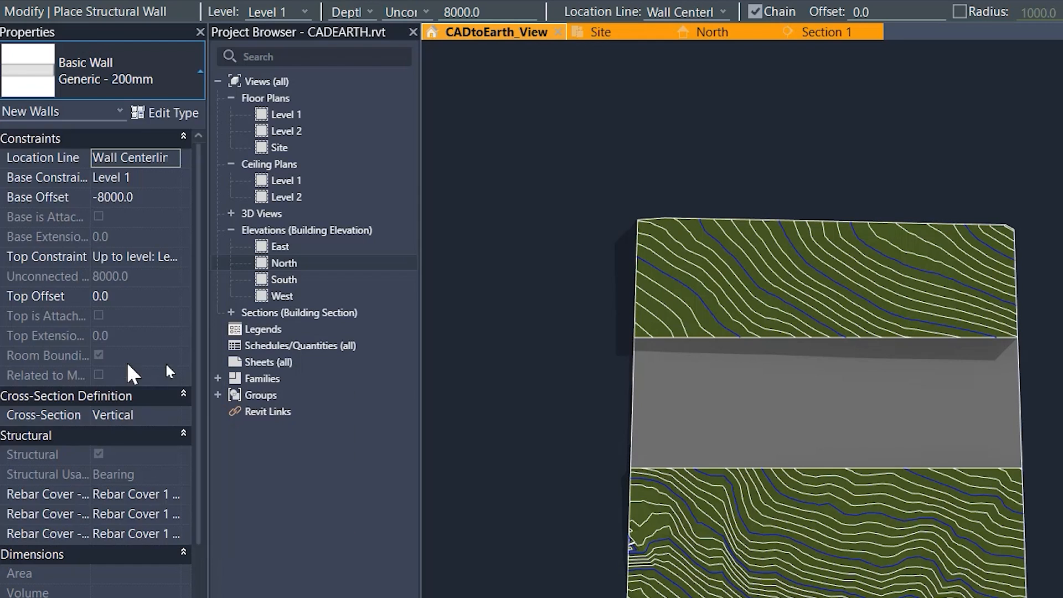
Step: Set the wall to be placed by picking lines, with Height instead of Depth and the Finish Face: Exterior location line
scroll(820, 273, "up", 5)
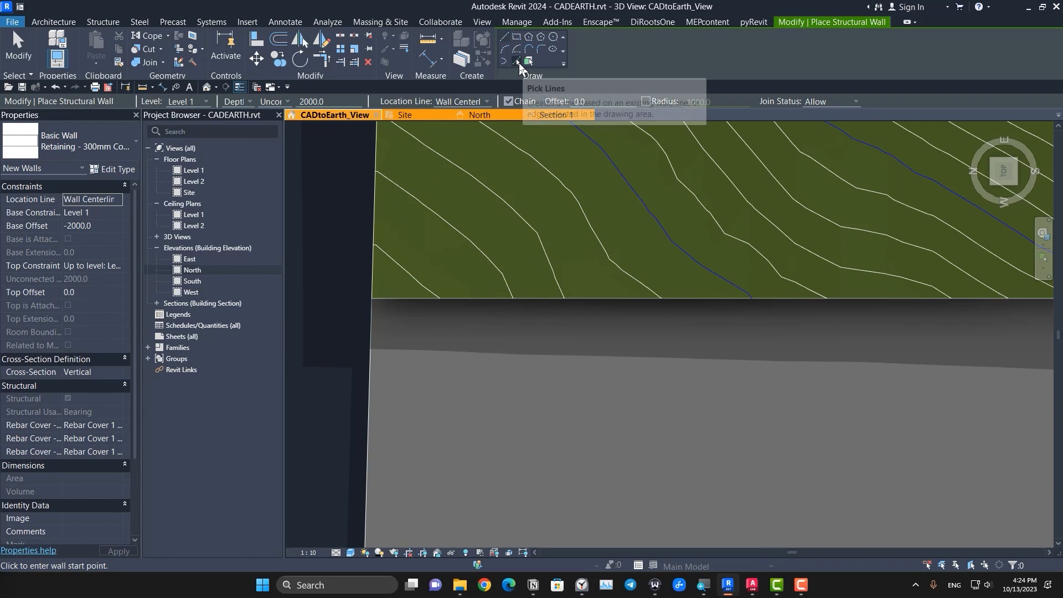
left_click(515, 61)
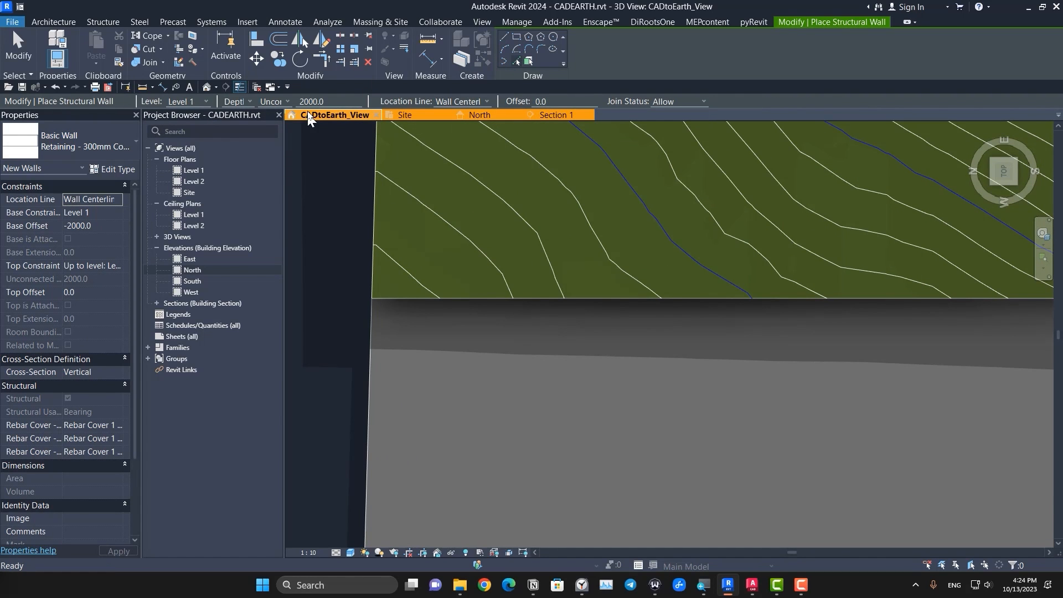
left_click(242, 121)
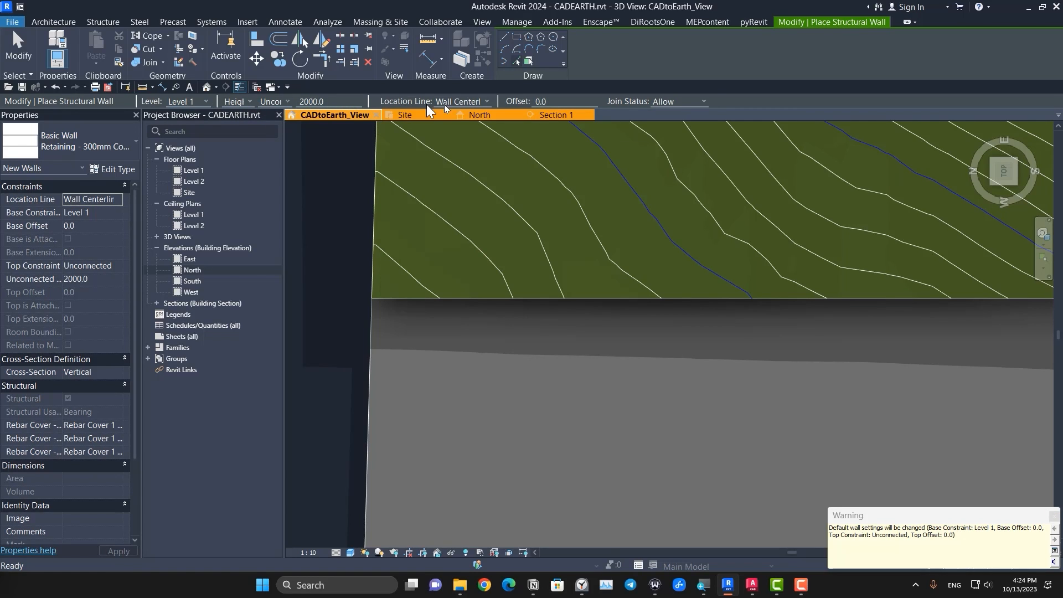
left_click(475, 104)
left_click(490, 129)
Step: Place the retaining wall along the edge between the grey strip and the narrower contoured piece
scroll(400, 301, "up", 6)
middle_click_drag(328, 304, 501, 314)
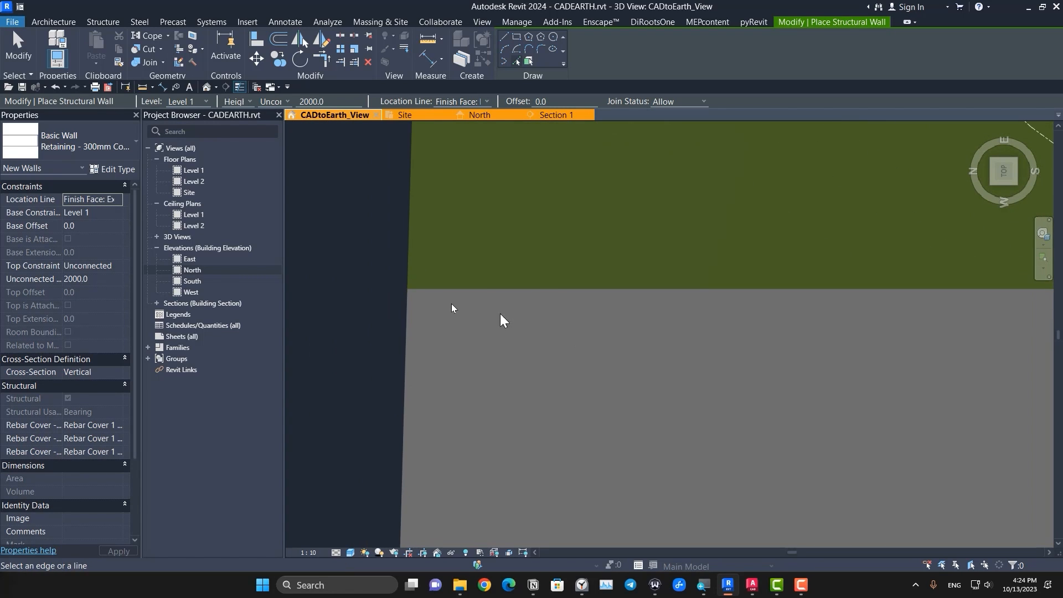
scroll(451, 303, "up", 2)
key("Escape")
scroll(475, 299, "down", 2)
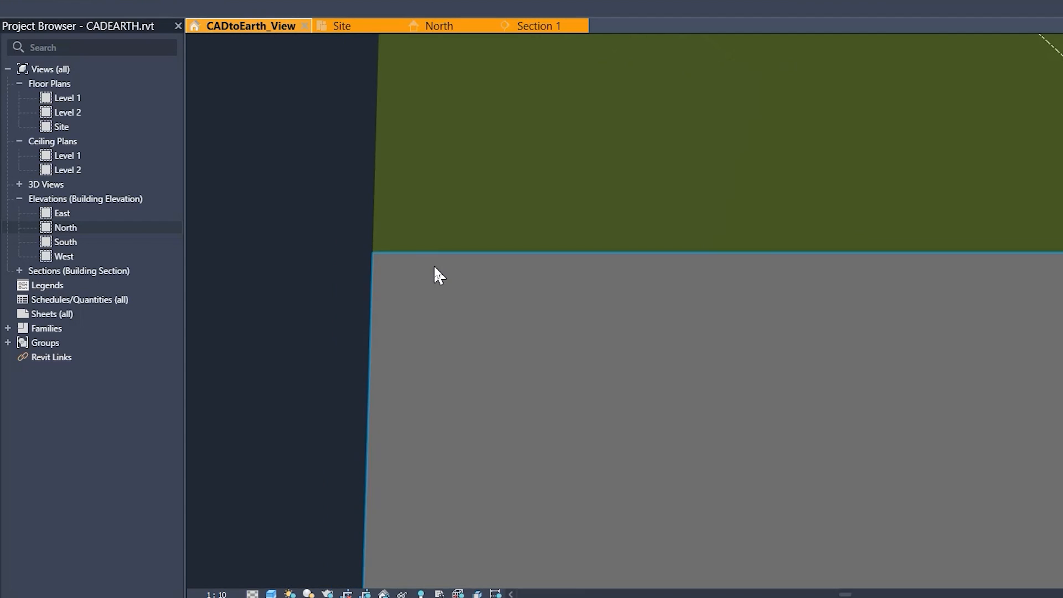
Step: Switch the 3D view to wireframe and select the new retaining wall hidden inside the terrain
scroll(435, 272, "down", 8)
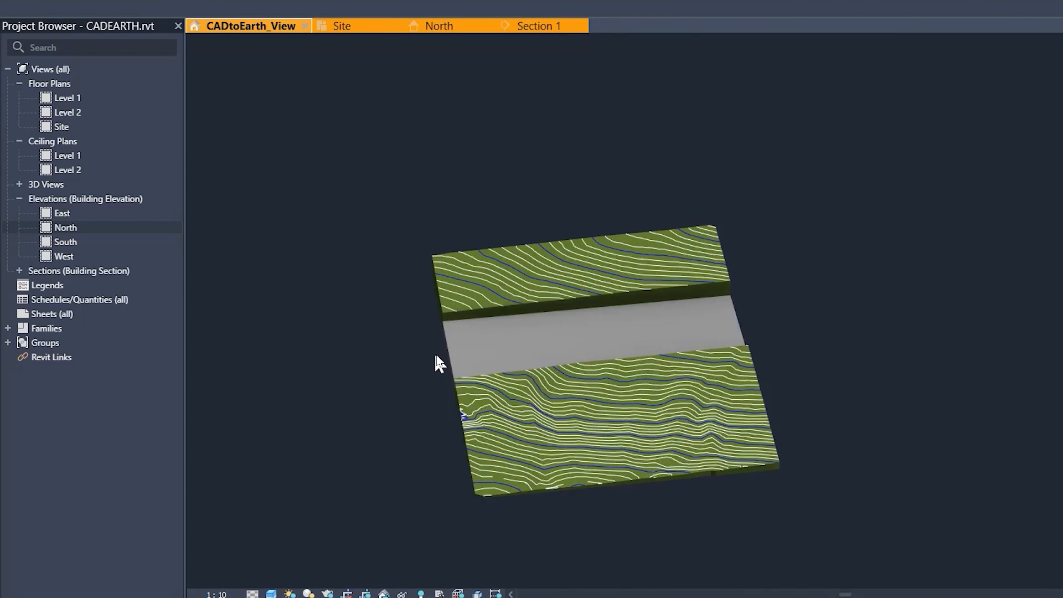
scroll(436, 357, "up", 8)
key("w")
key("f")
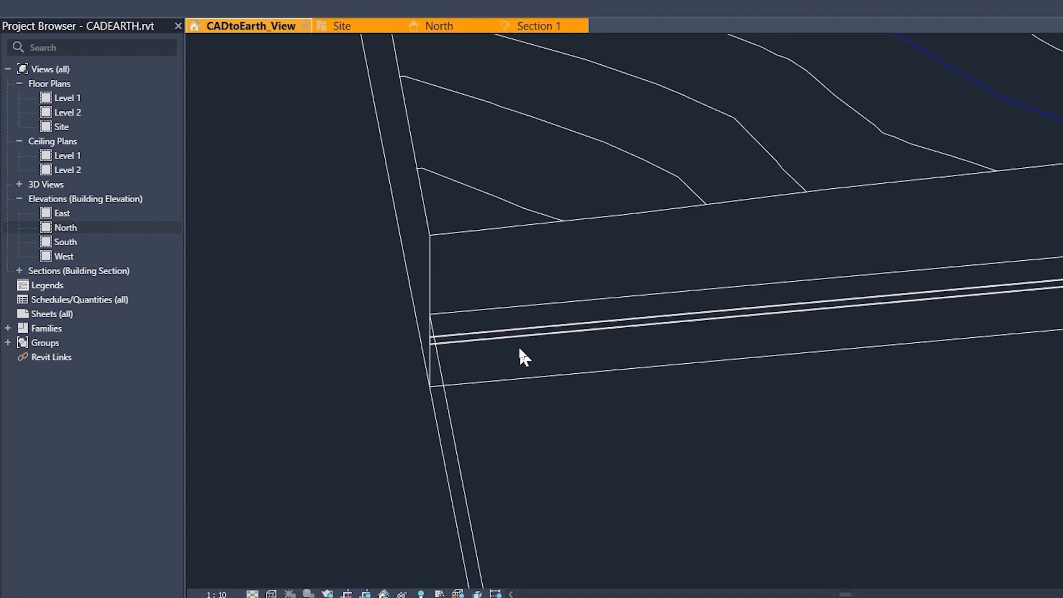
scroll(508, 341, "down", 4)
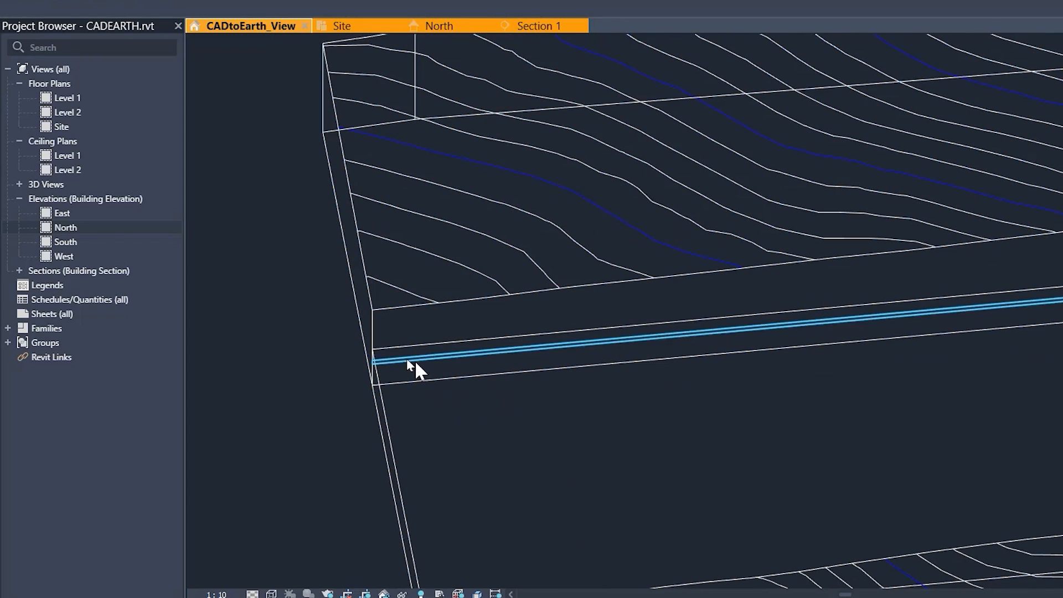
scroll(382, 363, "up", 5)
scroll(339, 349, "down", 5)
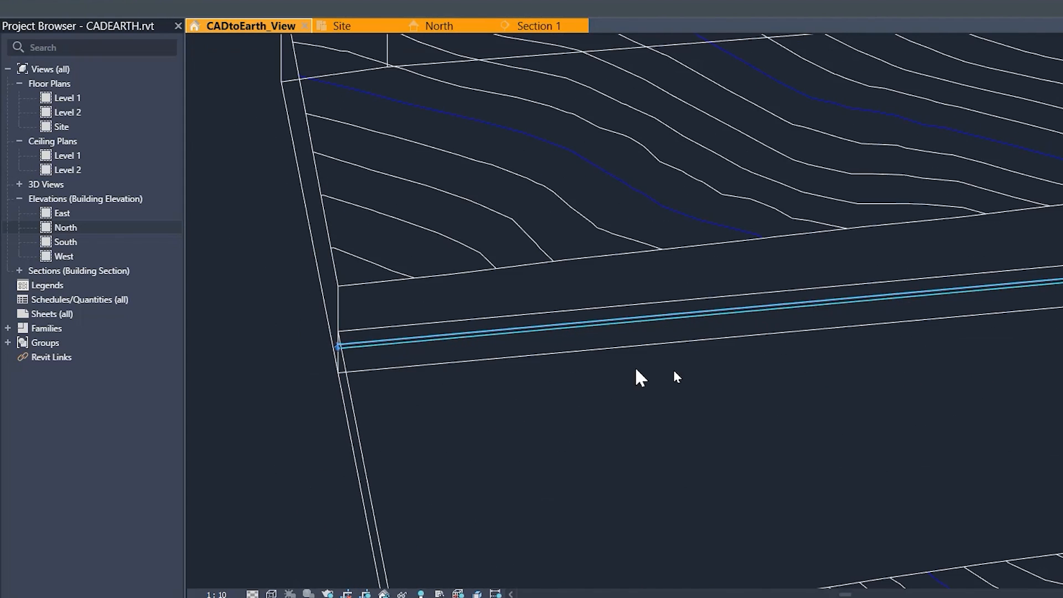
middle_click_drag(674, 372, 490, 380)
scroll(684, 338, "up", 4)
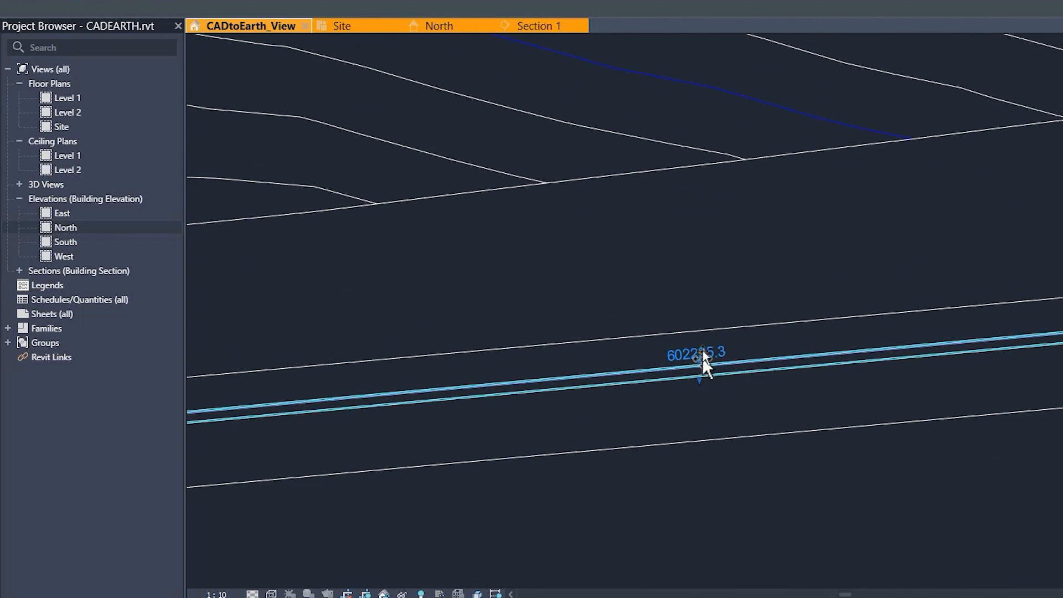
Step: Reshape the wall to a base offset of about 16445 mm and a height of about 12599 mm, and return to shaded display
scroll(703, 360, "down", 4)
left_click(721, 363)
key("s")
key("d")
scroll(715, 364, "down", 5)
scroll(509, 434, "up", 1)
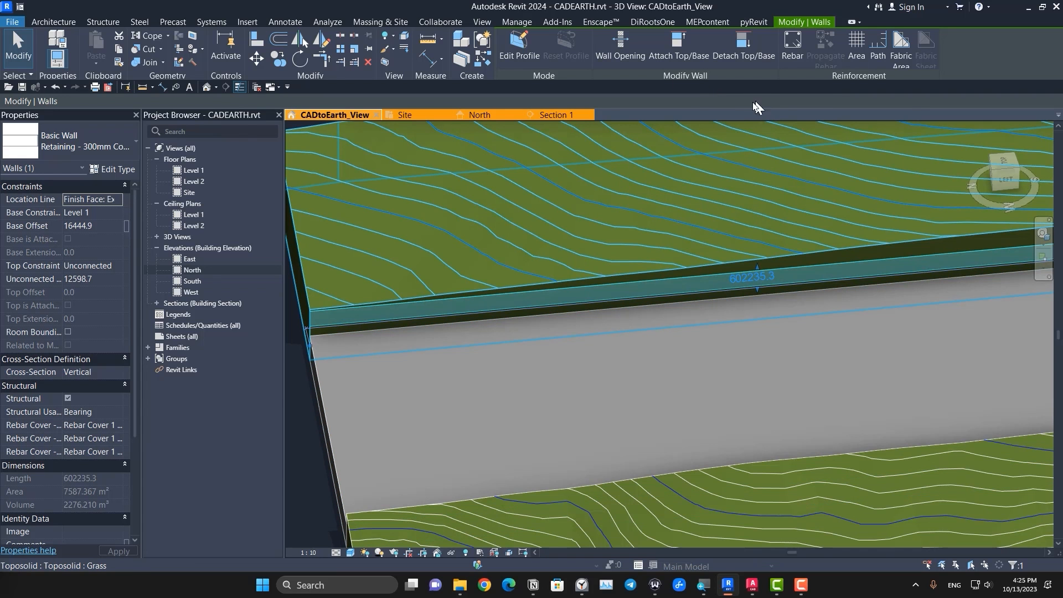
Step: Attach the retaining wall's base to the grey strip toposolid
left_click(676, 61)
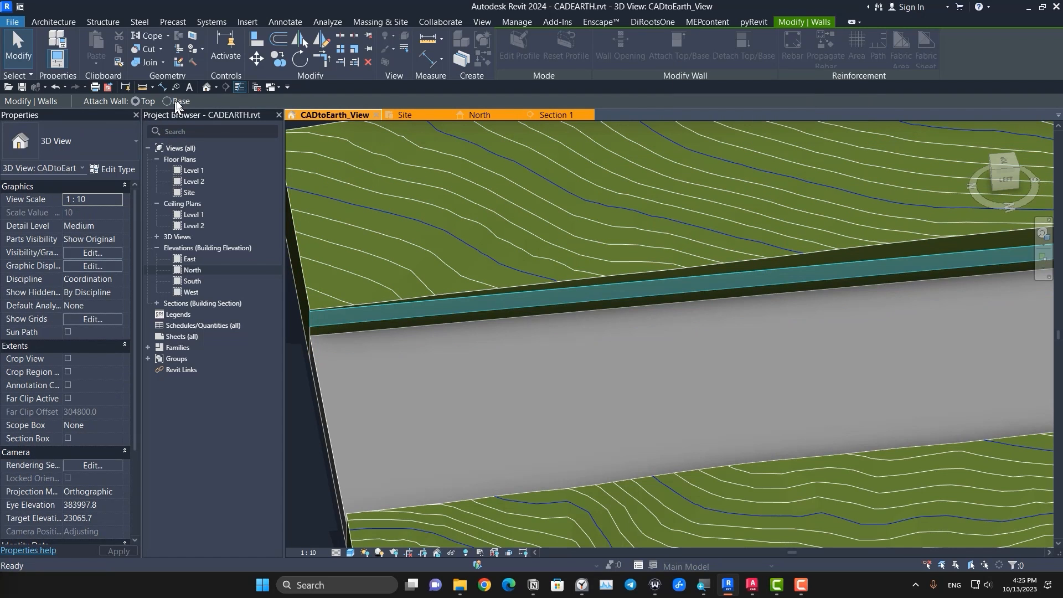
key("Escape")
scroll(659, 356, "down", 5)
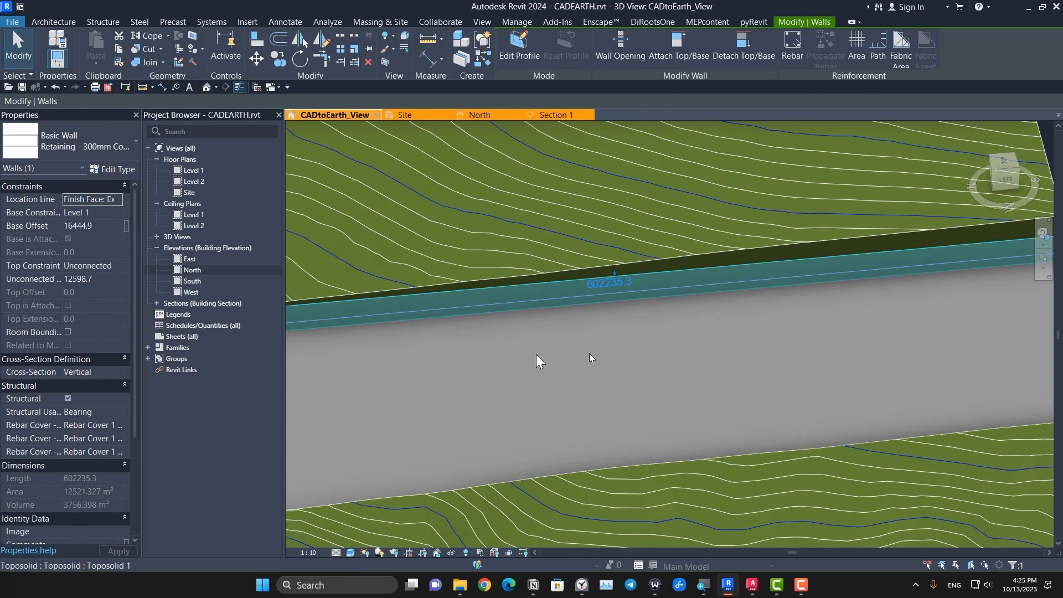
key("Escape")
Step: Raise the retaining wall's top above the narrower contoured piece's edge and inspect where the wall's end meets the grey strip
left_click(626, 343)
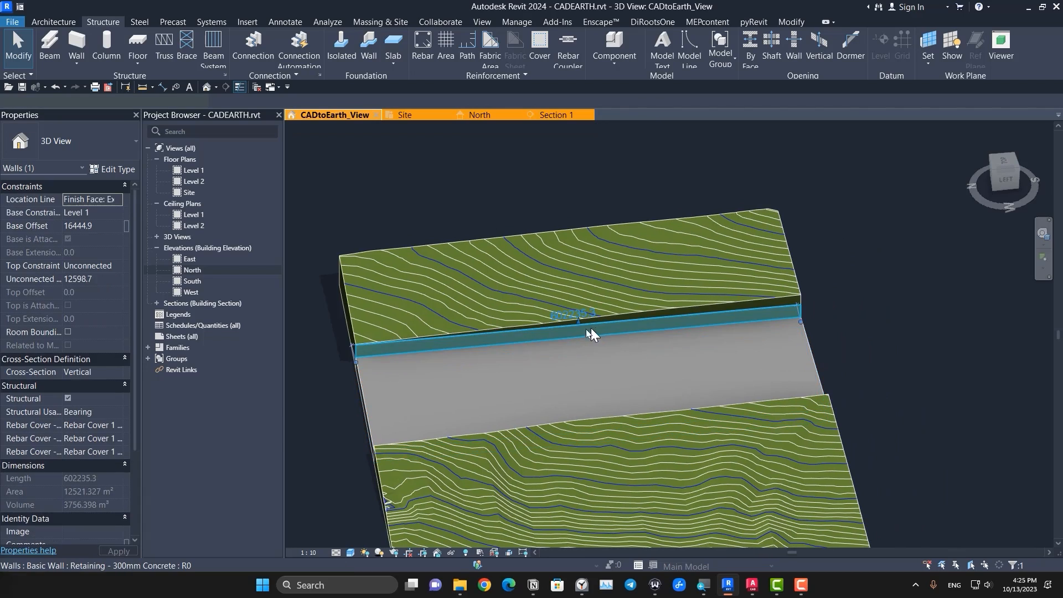
scroll(590, 328, "up", 5)
key("Escape")
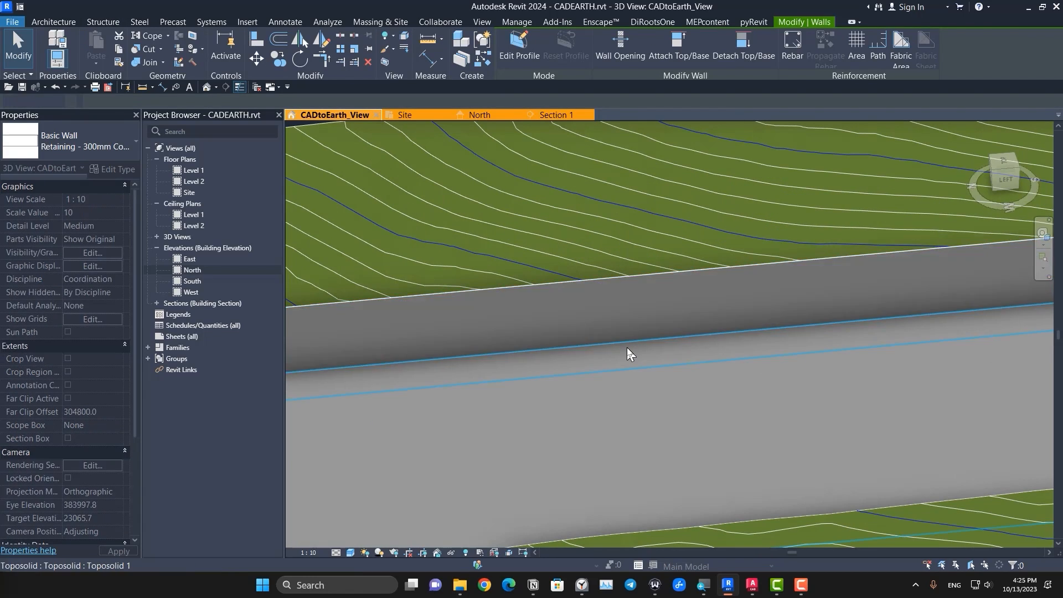
scroll(627, 347, "down", 4)
middle_click_drag(553, 409, 739, 296, "shift")
scroll(444, 452, "up", 4)
scroll(457, 489, "up", 6)
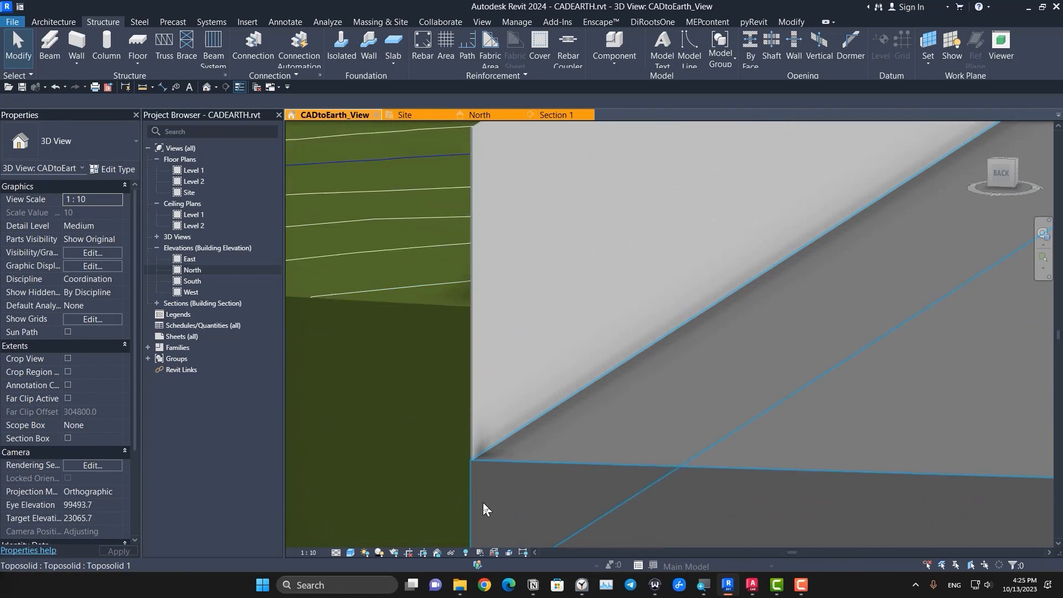
scroll(468, 414, "down", 5)
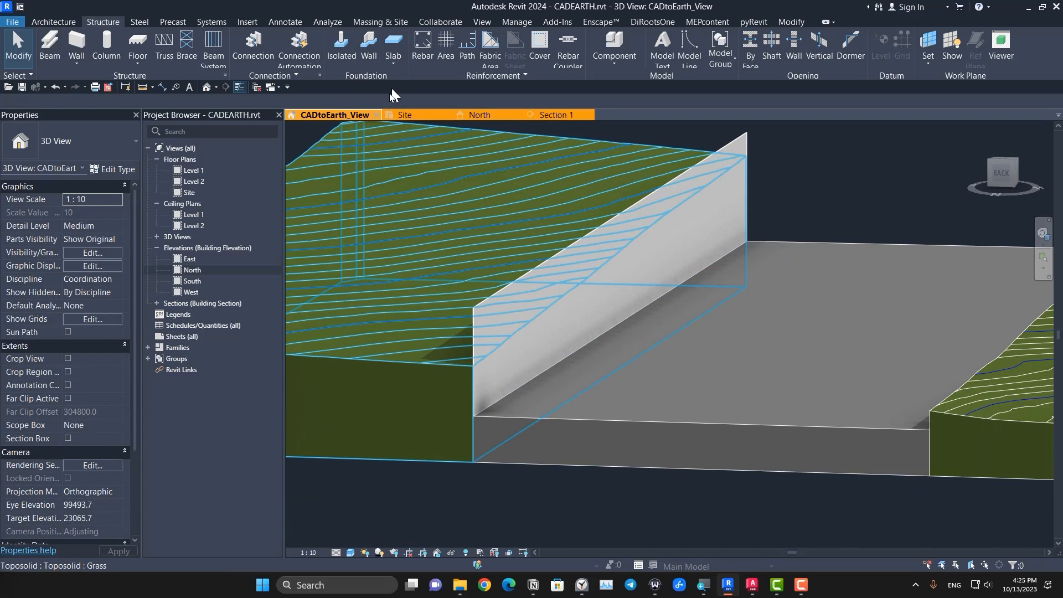
Step: Place a Retaining Footing - 600 x 300 x 300 wall foundation under the retaining wall and inspect its exposed end
left_click(370, 62)
left_click(69, 152)
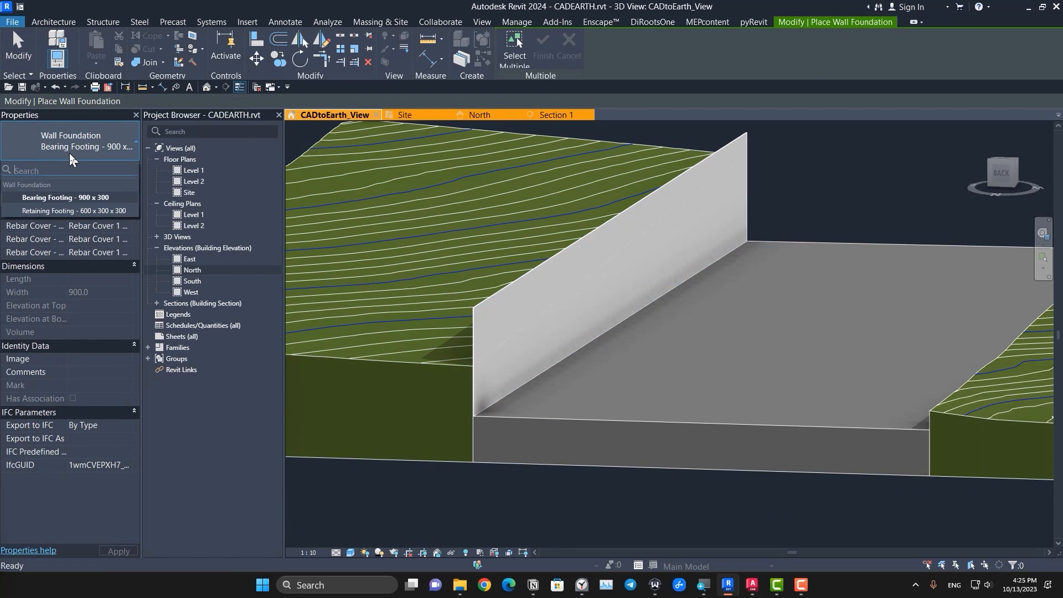
left_click(56, 211)
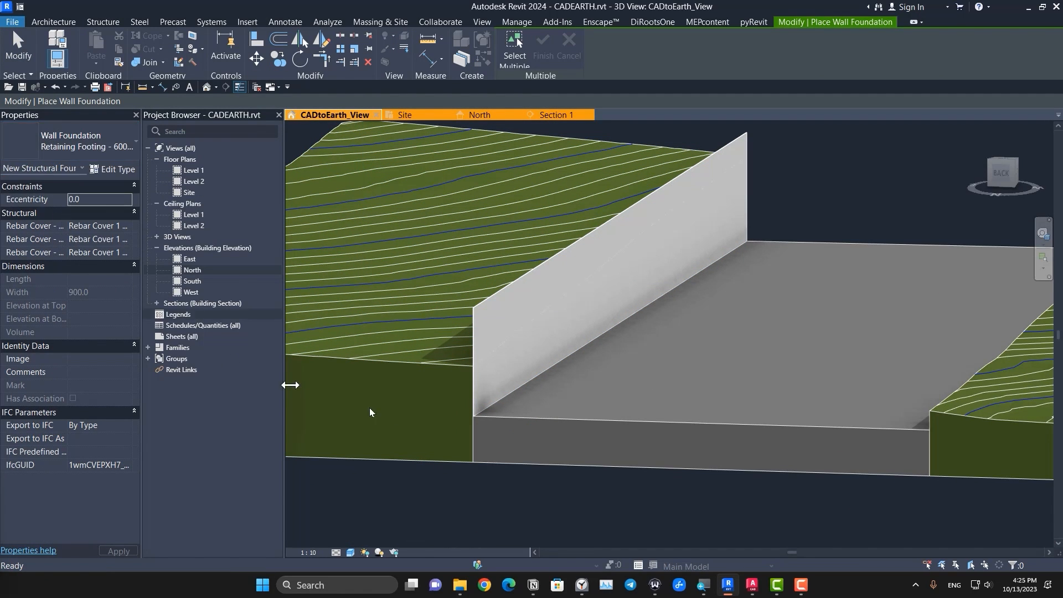
scroll(486, 415, "up", 4)
scroll(446, 387, "up", 5)
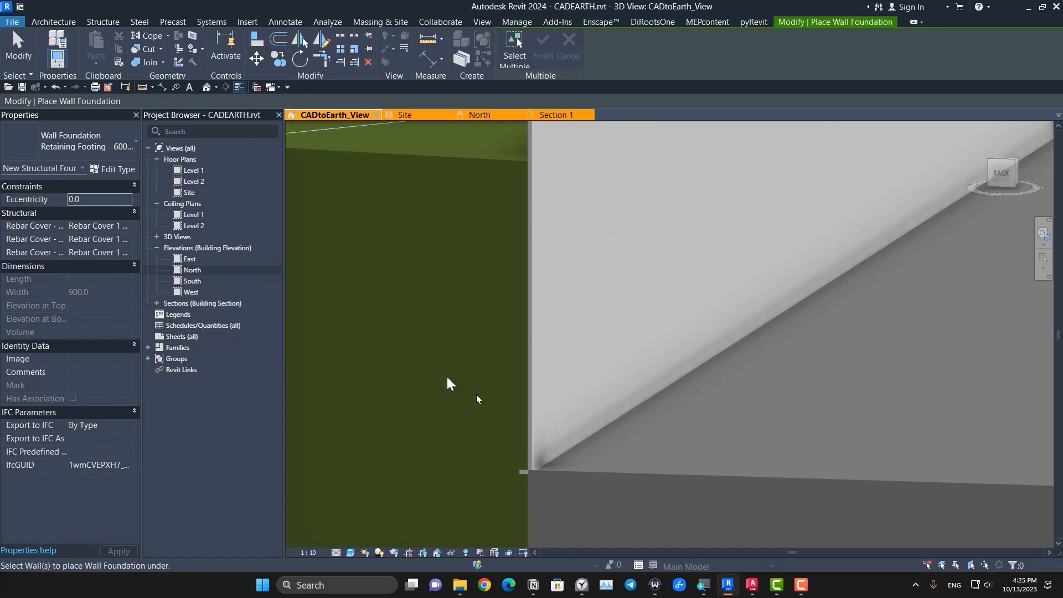
key("Escape")
scroll(588, 523, "up", 3)
middle_click_drag(588, 523, 537, 420)
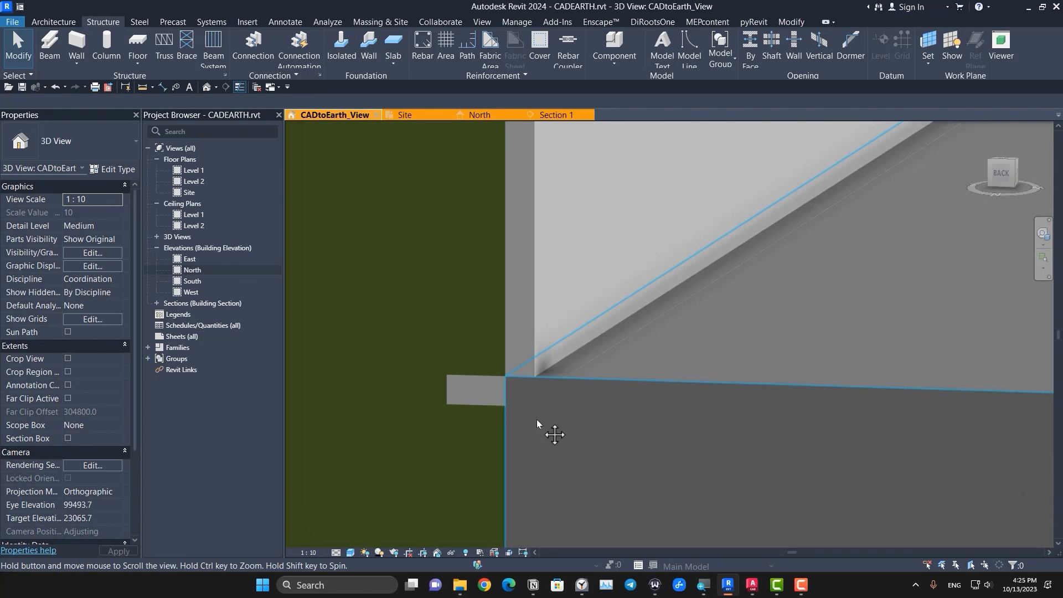
Step: Join the geometry of the retaining footing with the green toposolid and with the grey strip toposolid
left_click(487, 398)
key("Escape")
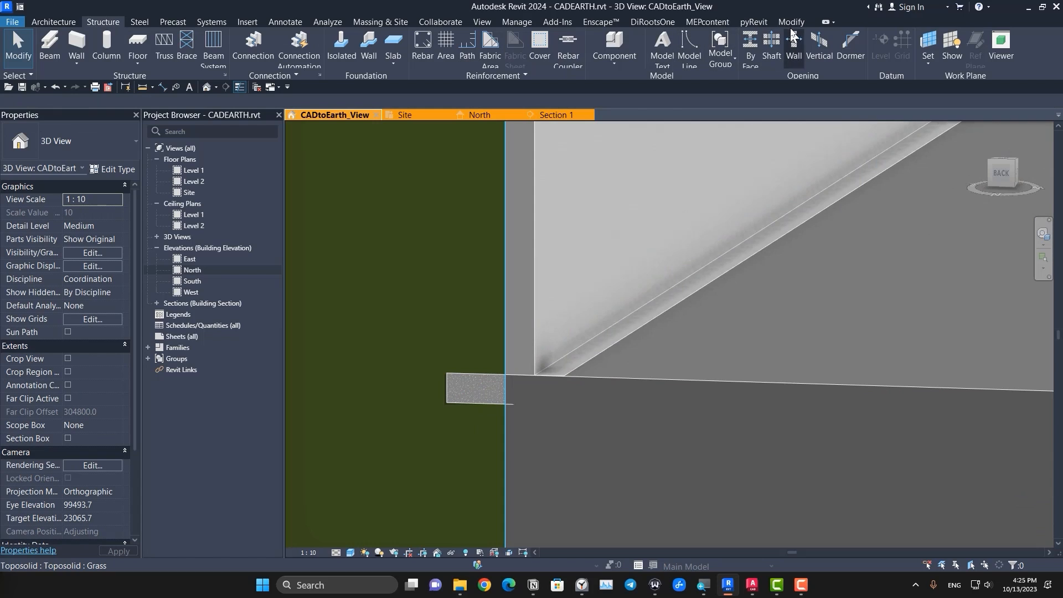
left_click(791, 22)
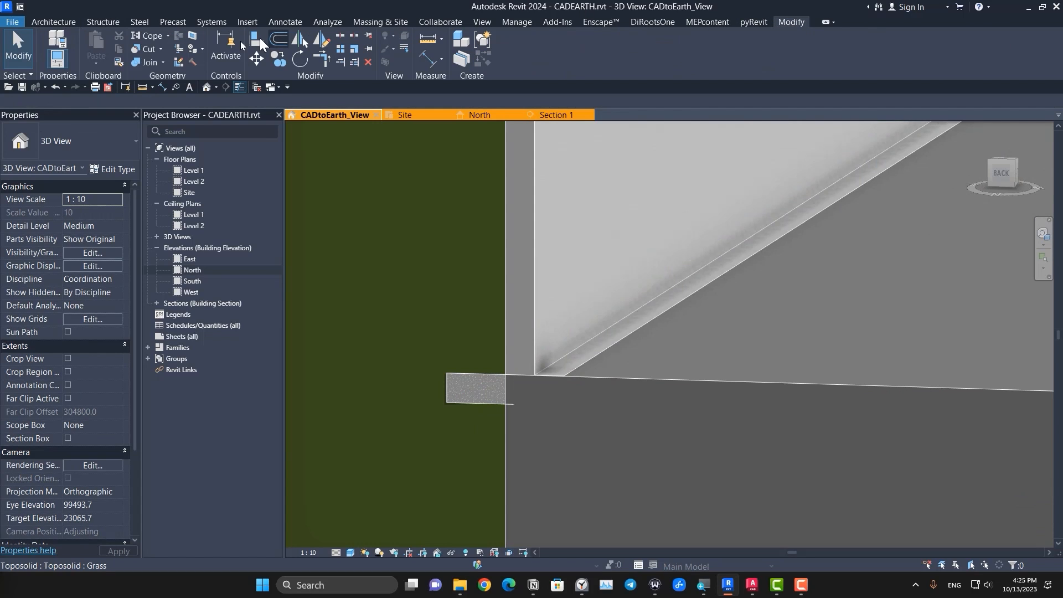
left_click(147, 62)
left_click(391, 260)
left_click(469, 397)
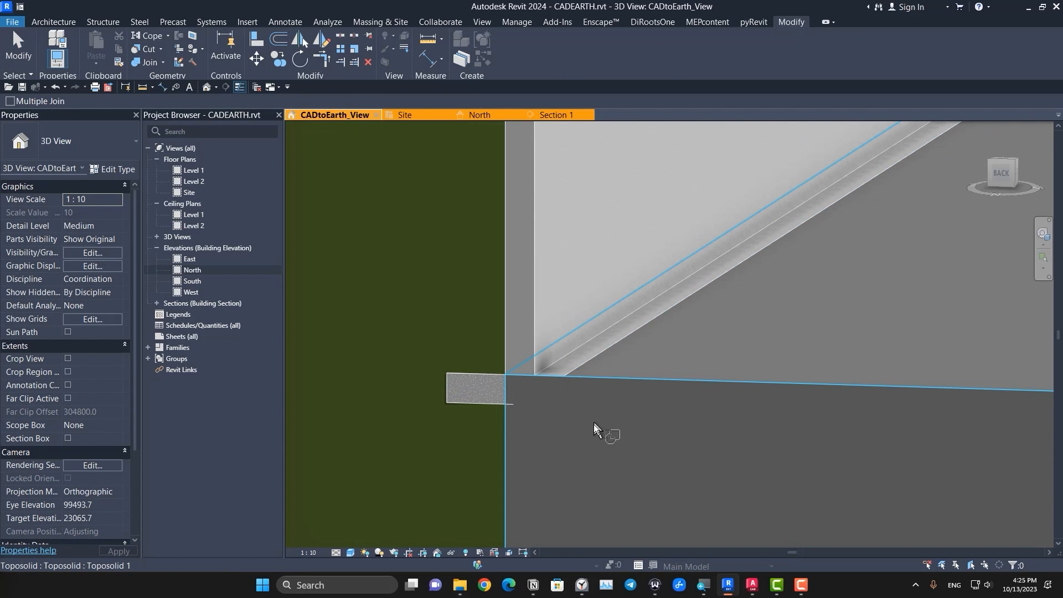
left_click(594, 424)
left_click(499, 393)
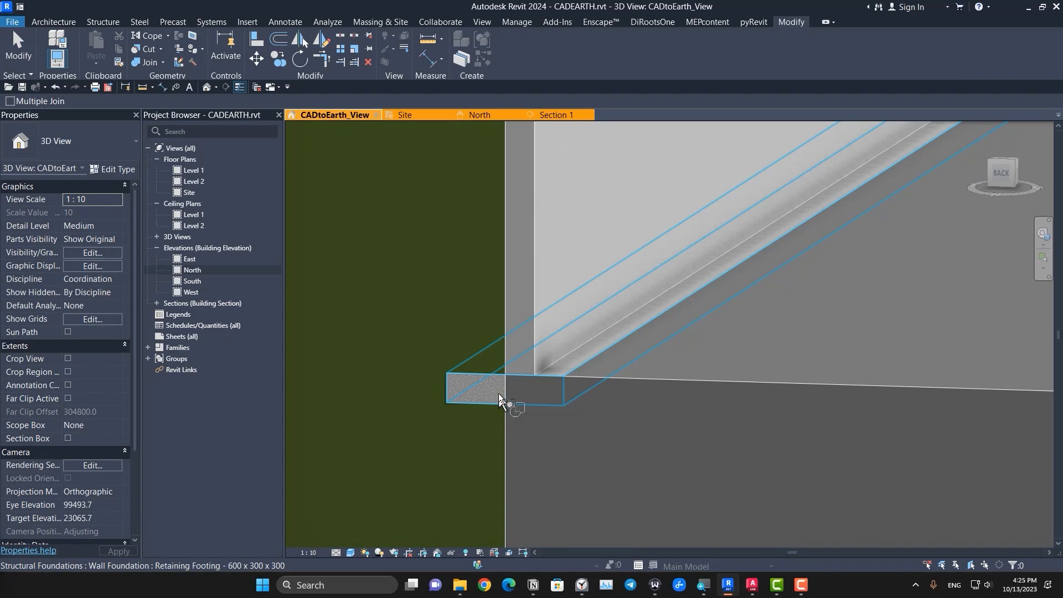
left_click(523, 380)
Step: Switch the join order between the grey strip toposolid and the retaining footing
left_click(163, 62)
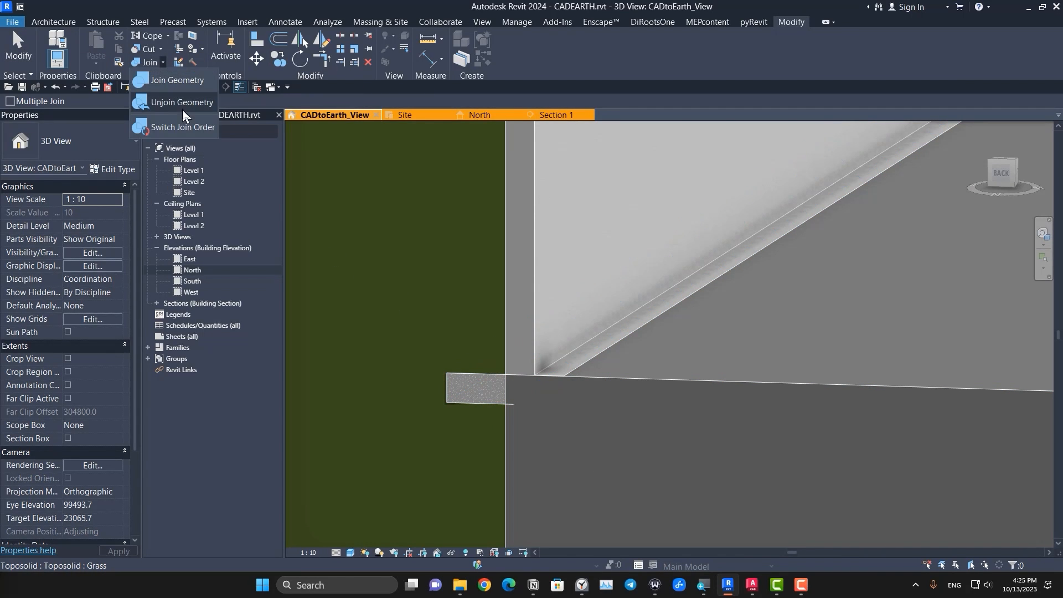
left_click(188, 126)
left_click(540, 441)
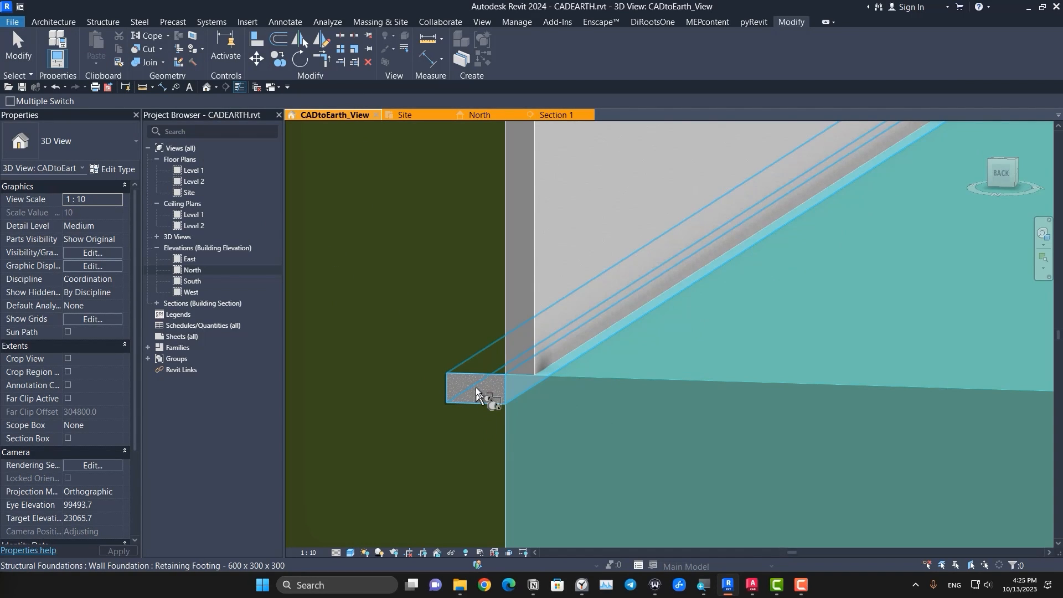
left_click(476, 387)
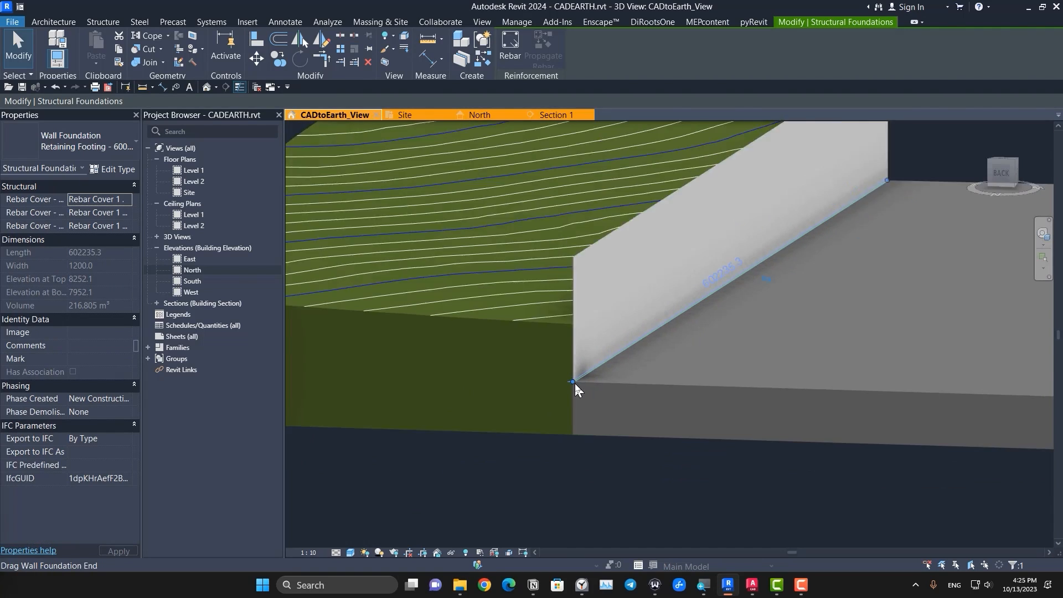
Step: Isolate the retaining footing in a section box, raise the box's top to include the wall, and inspect the joined end
left_click(385, 63)
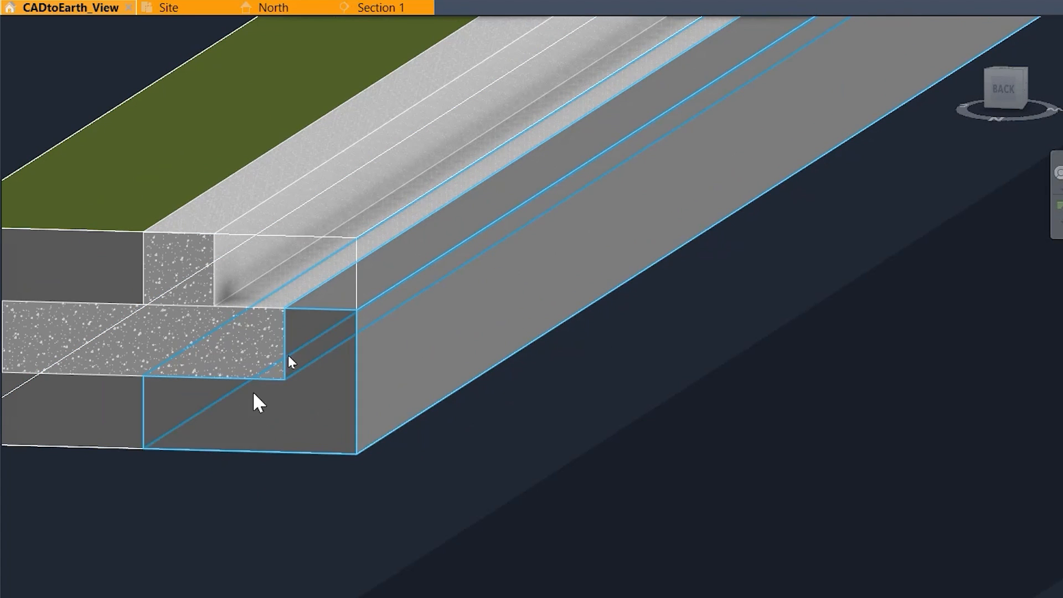
scroll(327, 250, "down", 6)
middle_click_drag(482, 249, 521, 361)
scroll(526, 323, "down", 4)
scroll(555, 282, "up", 5)
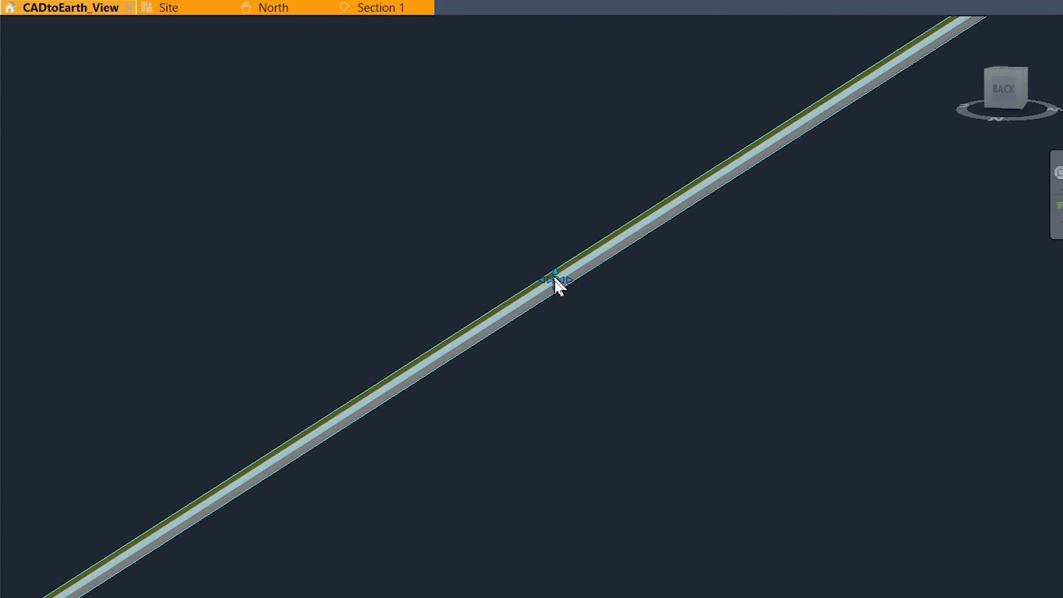
left_click_drag(553, 273, 552, 203)
middle_click_drag(304, 432, 570, 268)
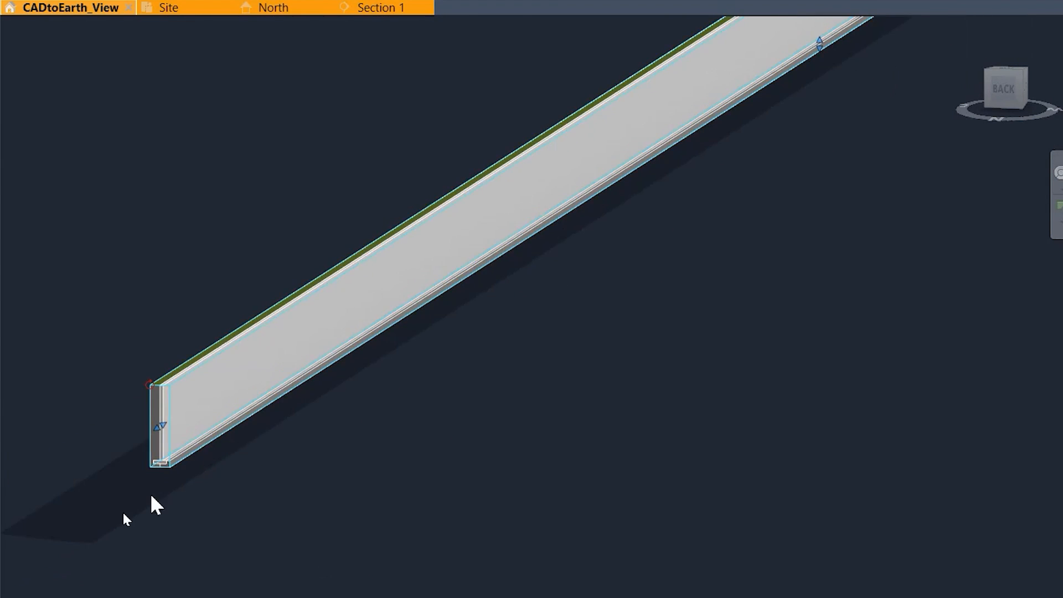
scroll(128, 504, "up", 5)
scroll(201, 379, "up", 5)
key("Escape")
scroll(534, 350, "down", 6)
middle_click_drag(612, 320, 448, 466)
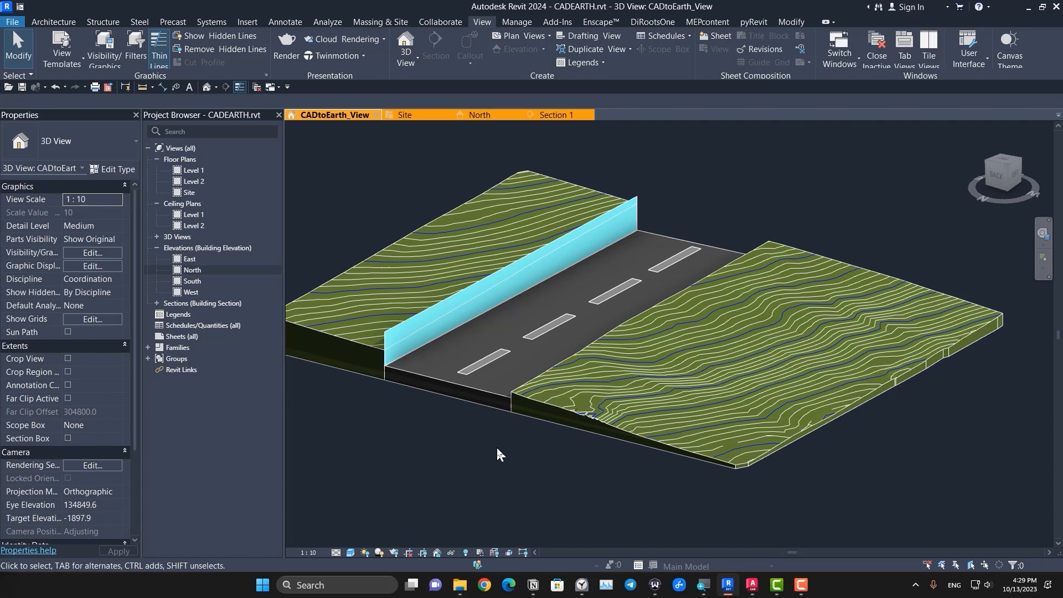
Step: Create a graded region from the wider contoured toposolid as an exact copy of the existing topography, and leave its shape editing
middle_click_drag(497, 454, 391, 456)
left_click(370, 23)
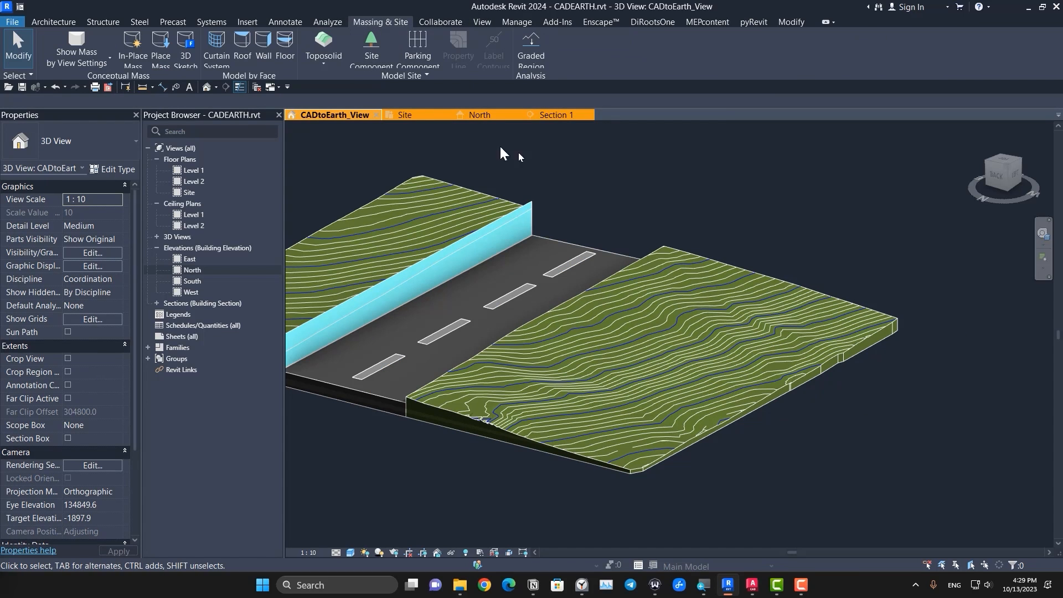
left_click(531, 50)
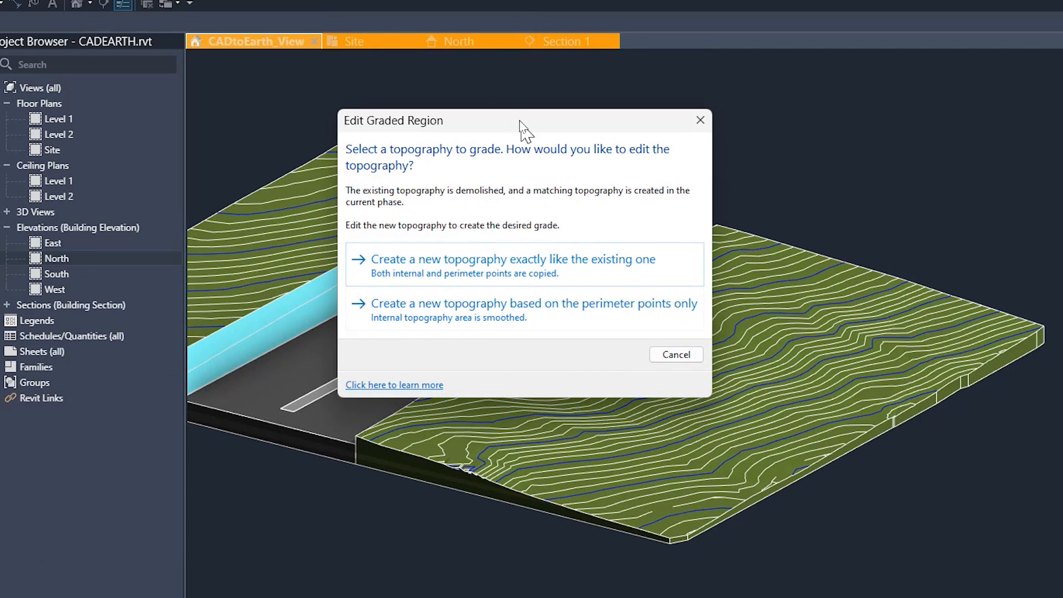
left_click_drag(519, 120, 350, 185)
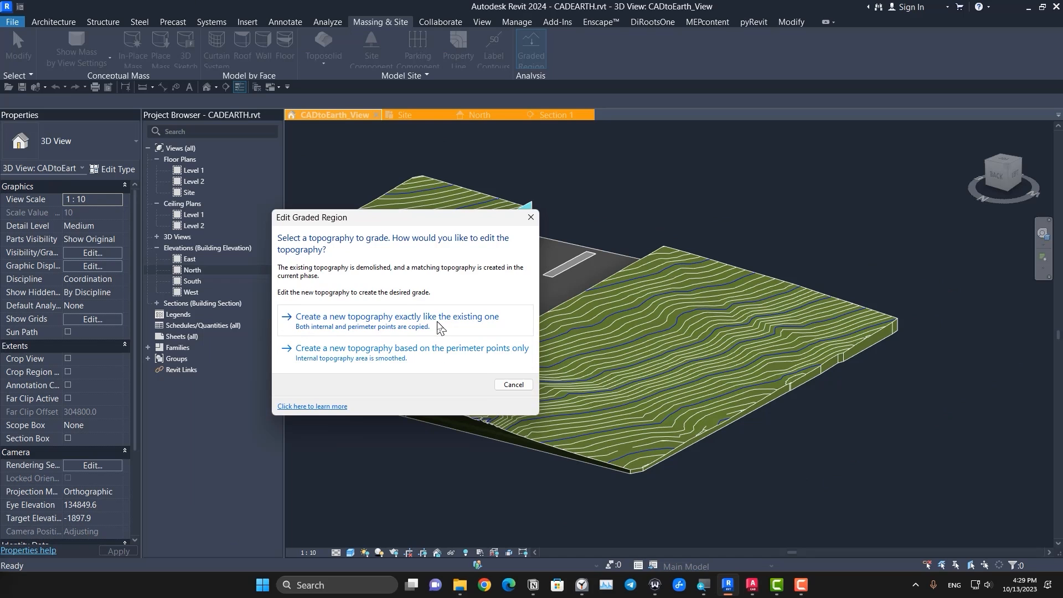
left_click(403, 335)
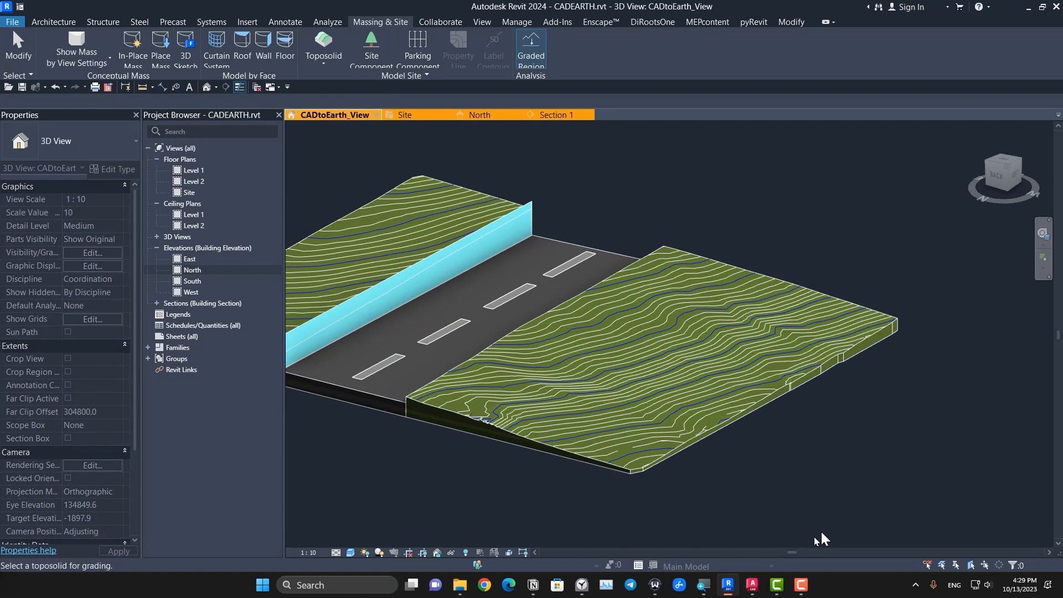
left_click(717, 486)
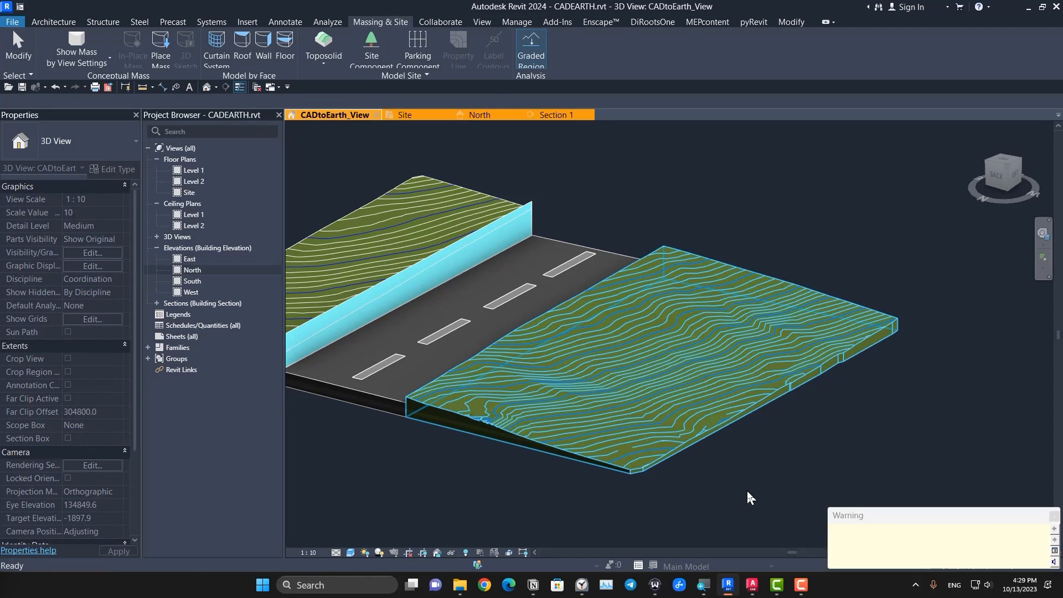
scroll(617, 443, "up", 7)
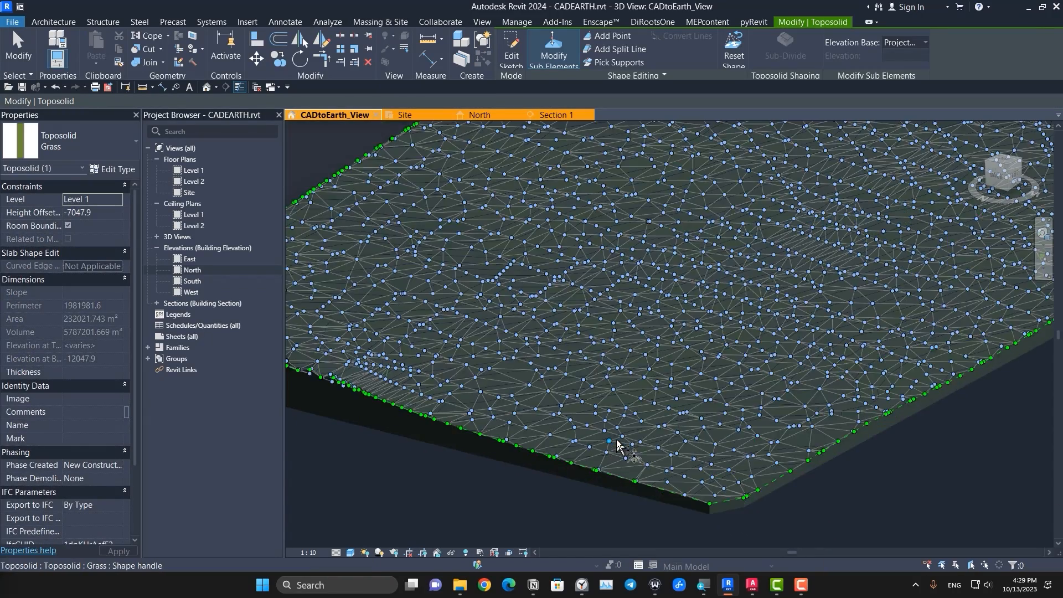
scroll(755, 450, "down", 7)
middle_click_drag(763, 469, 670, 555)
middle_click_drag(670, 556, 664, 471)
key("Escape")
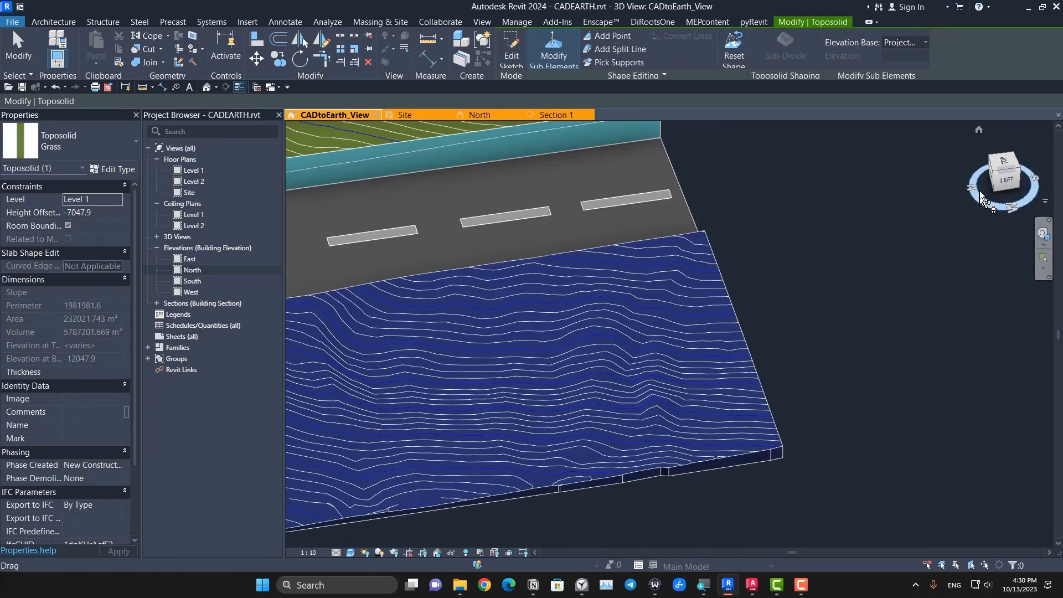
key("Escape")
Step: Examine the graded toposolid beside the road from several angles and check which of the overlapping copies gets selected
scroll(597, 427, "down", 3)
middle_click_drag(537, 340, 676, 430, "shift")
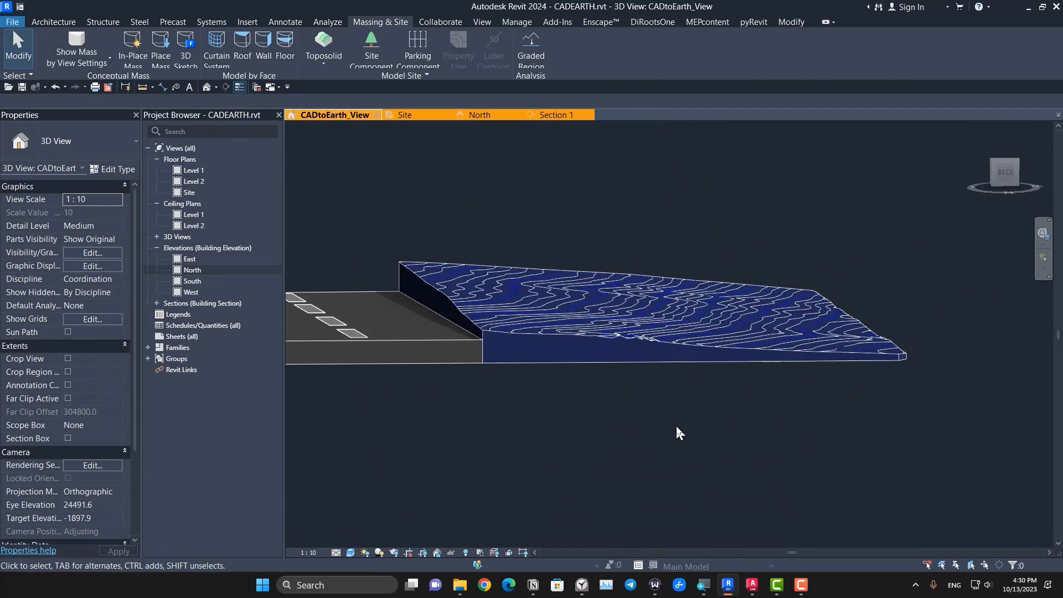
middle_click_drag(787, 424, 588, 475, "shift")
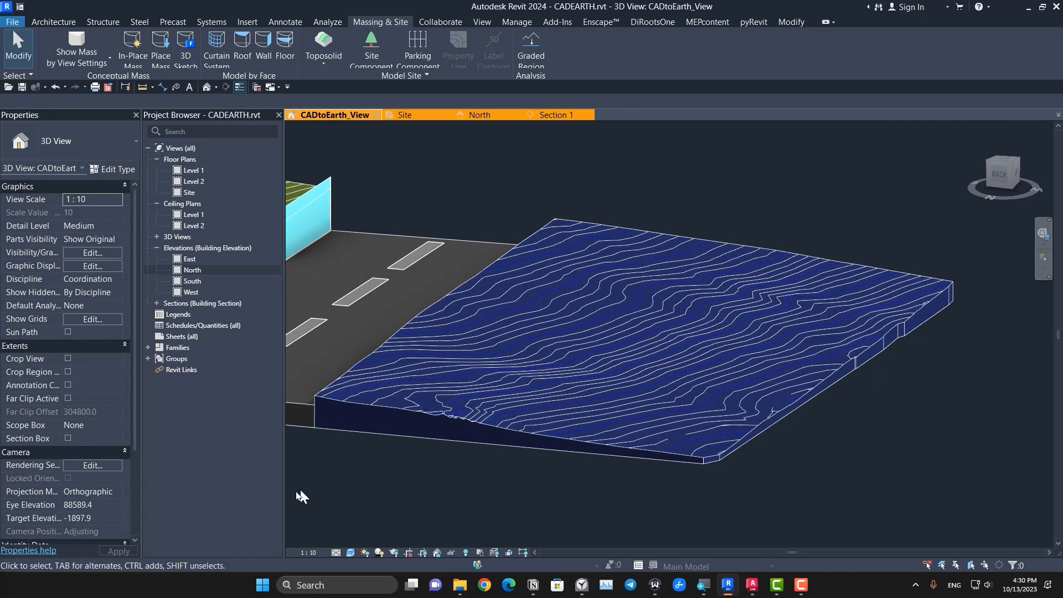
left_click(444, 414)
key("Escape")
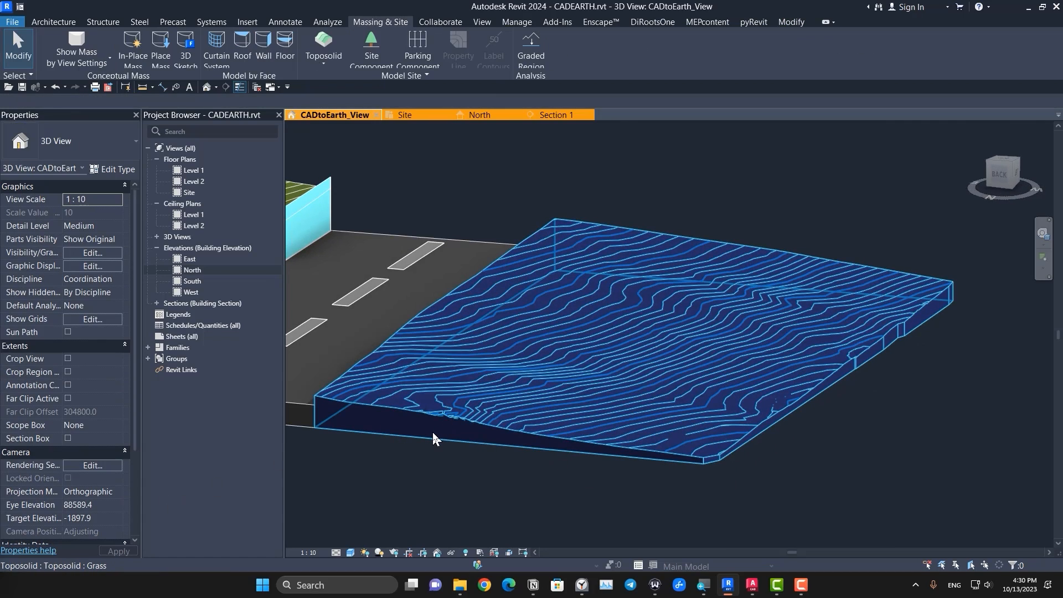
left_click(432, 430)
key("Escape")
left_click(481, 412)
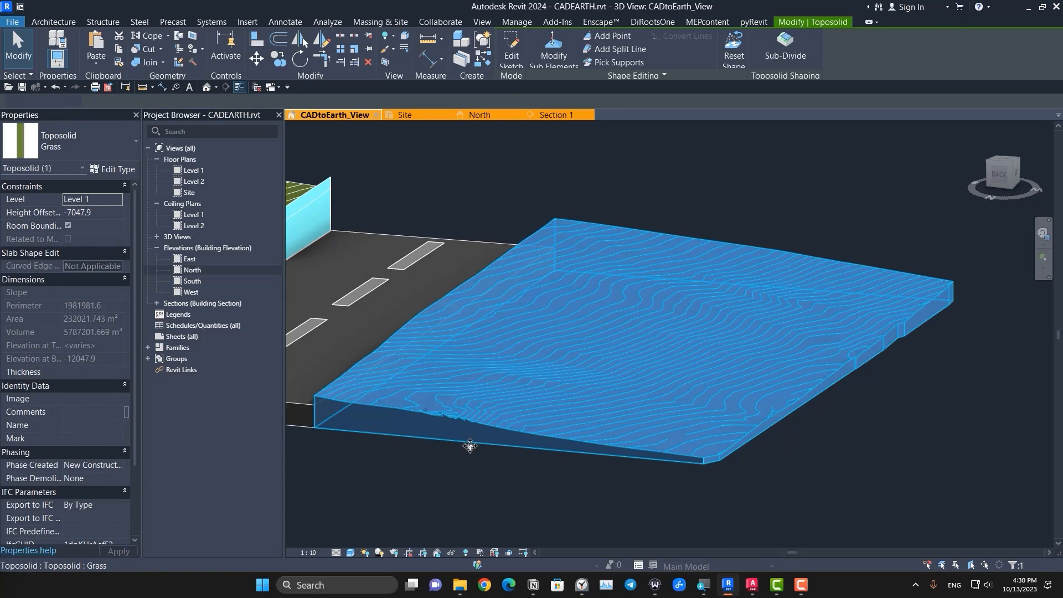
key("Escape")
left_click(452, 436)
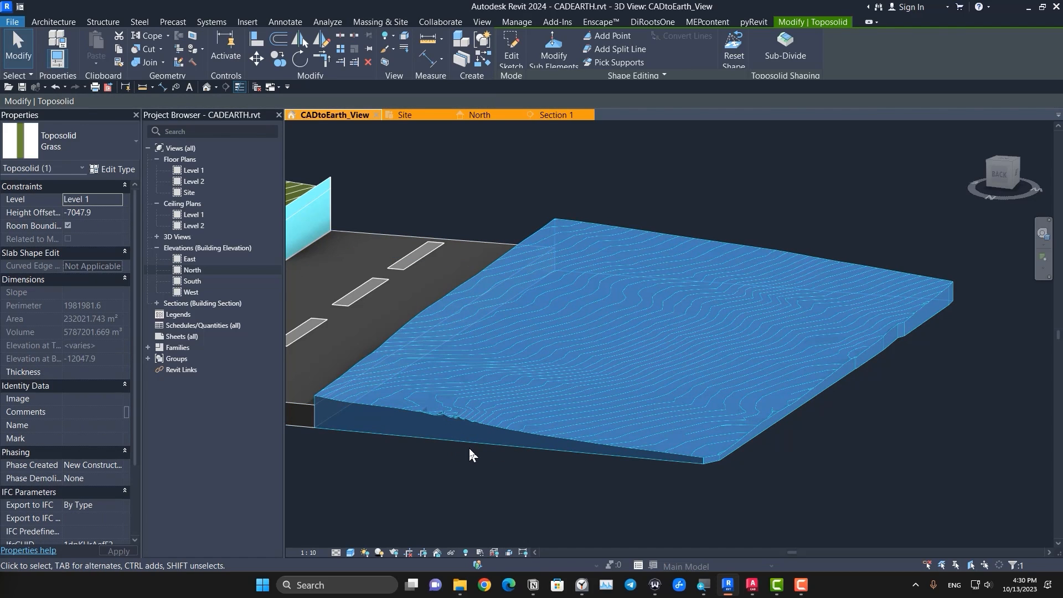
key("Escape")
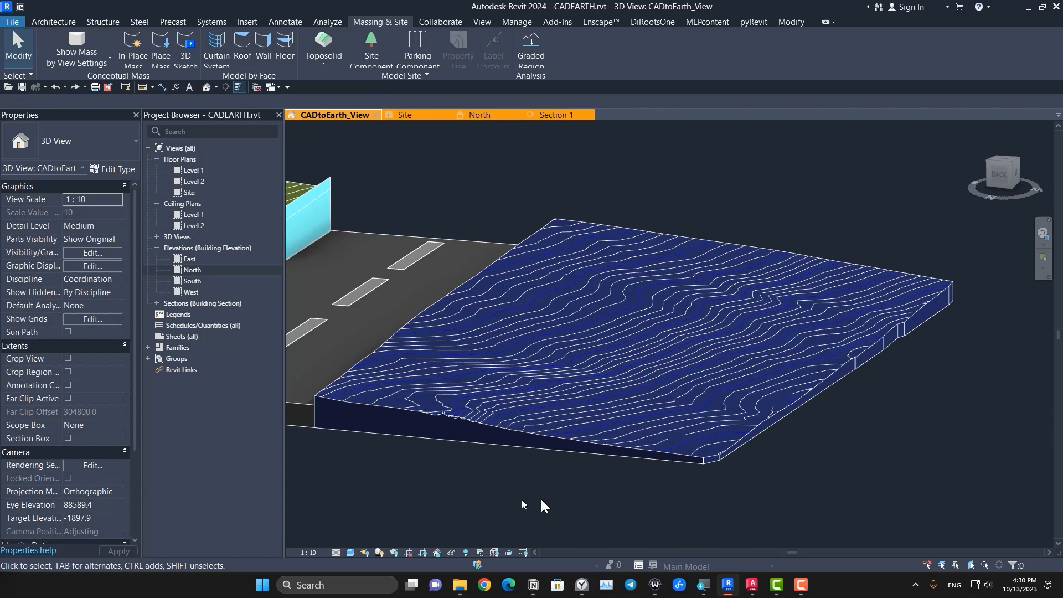
scroll(515, 498, "down", 2)
middle_click_drag(470, 504, 524, 504)
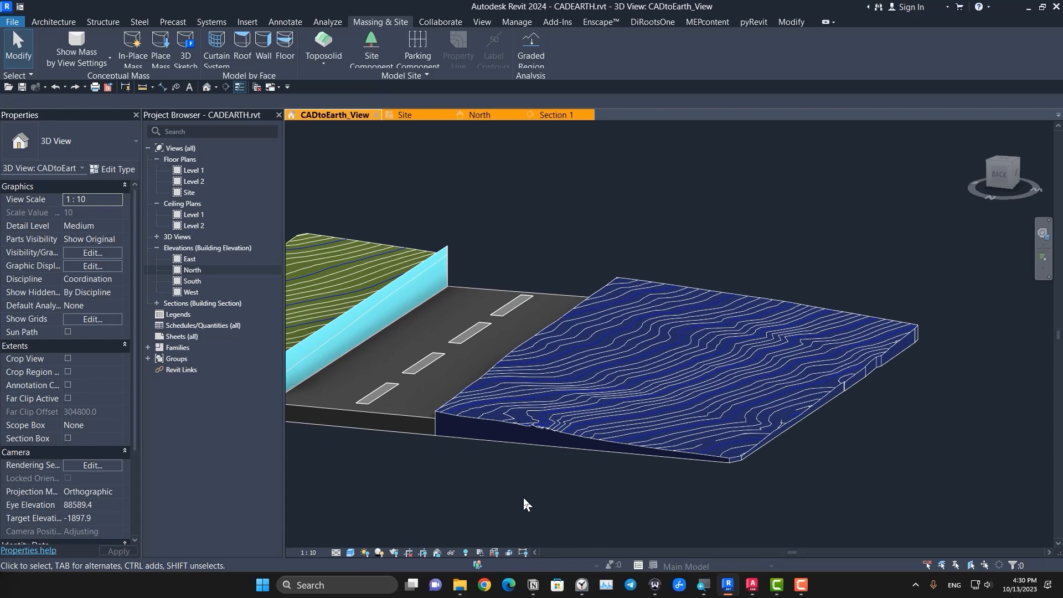
Step: Check the phase settings of the new graded toposolid with the properties widened to be readable
left_click(554, 414)
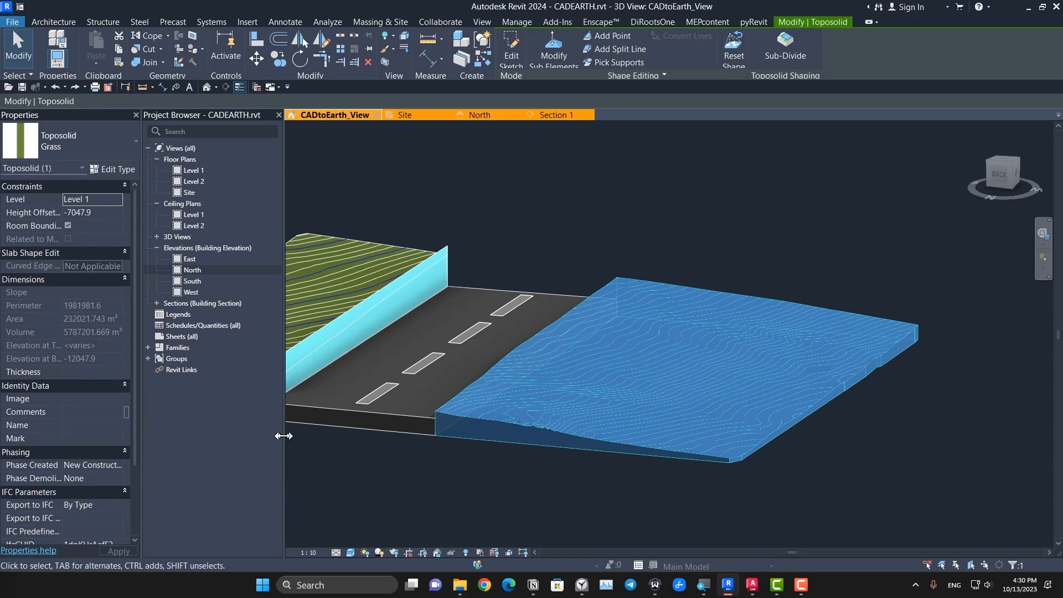
left_click_drag(284, 436, 361, 435)
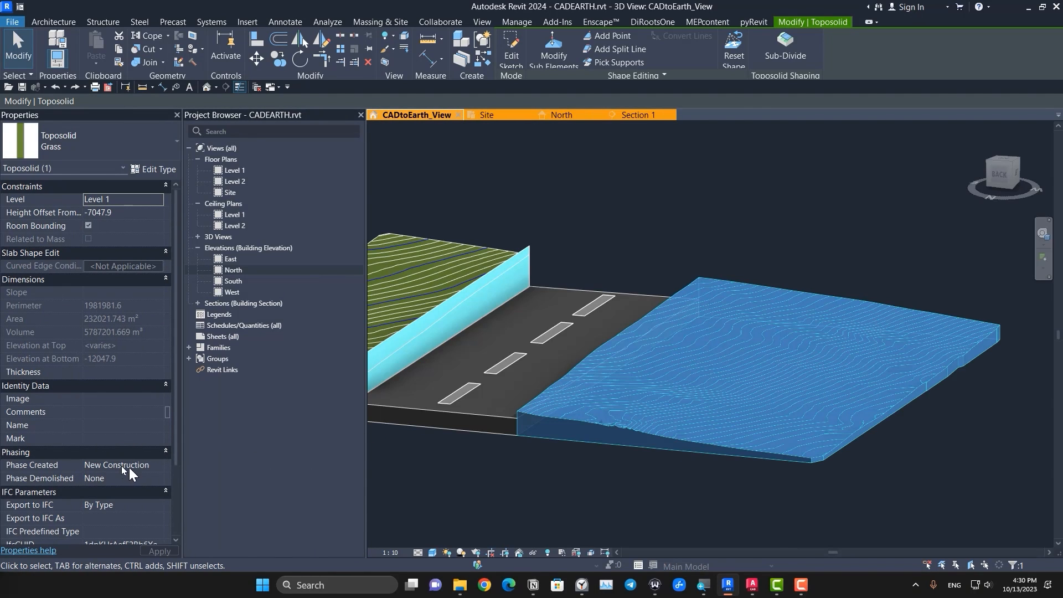
left_click(553, 475)
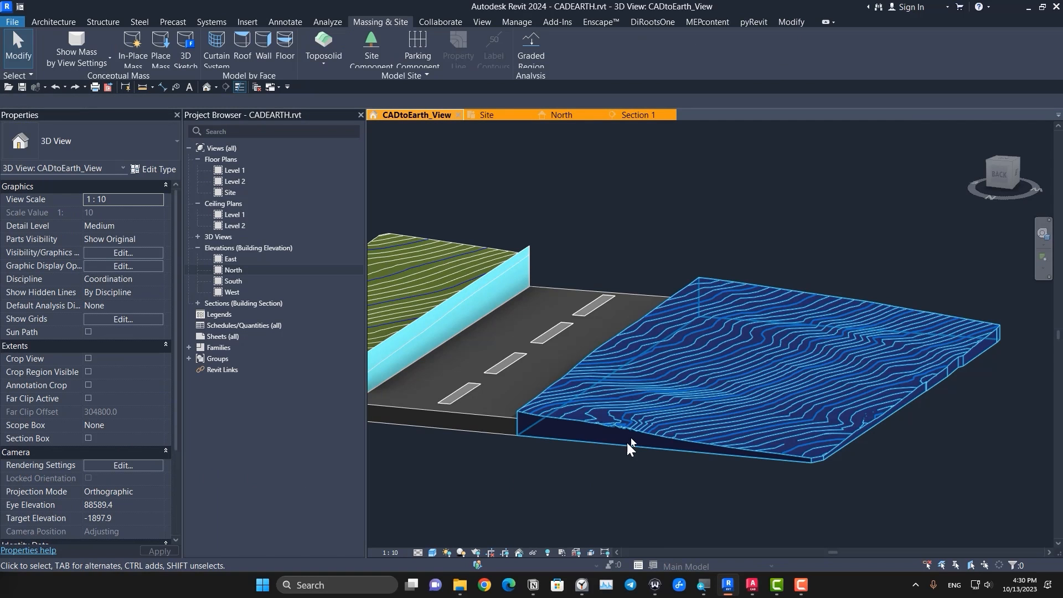
Step: Temporarily hide the new graded toposolid to expose the original one in the same place
left_click(640, 416)
key("h")
key("h")
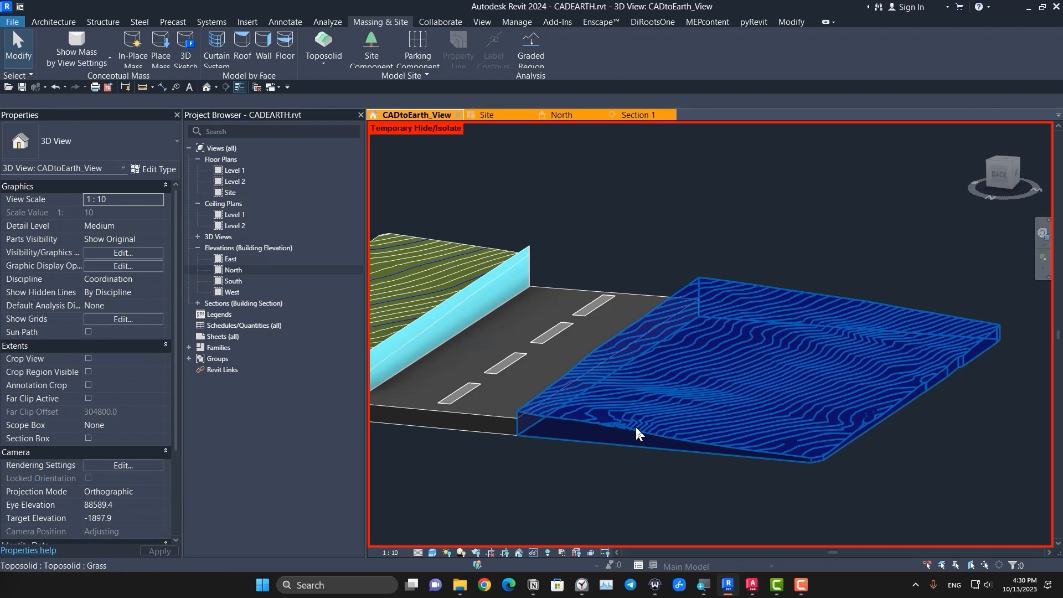
Step: Set the original toposolid's Phase Created to Existing, keep Phase Demolished at New Construction, and restore the temporarily hidden toposolid
left_click(631, 426)
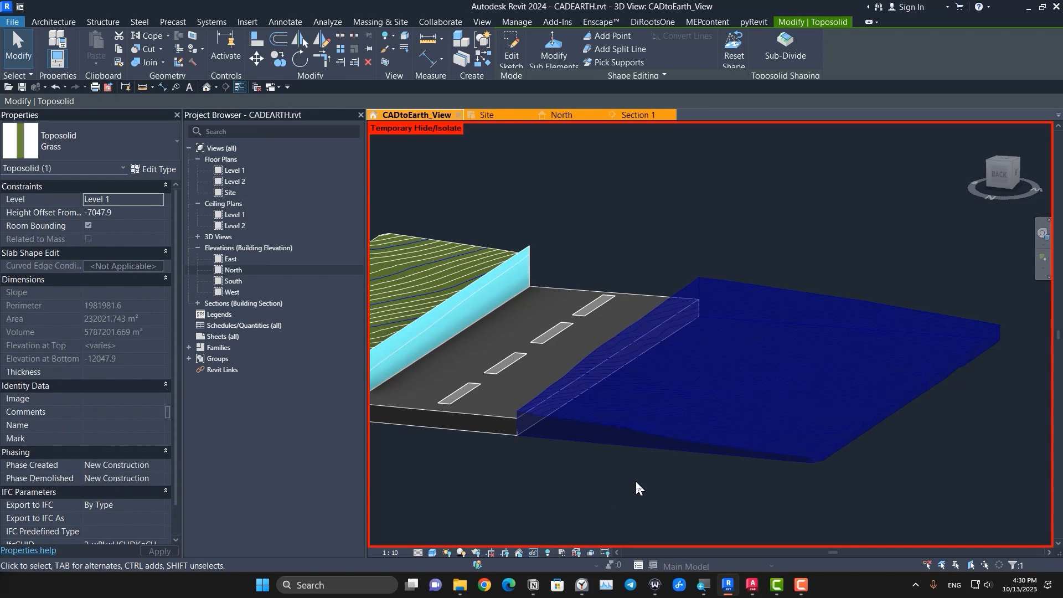
left_click(636, 479)
left_click(620, 440)
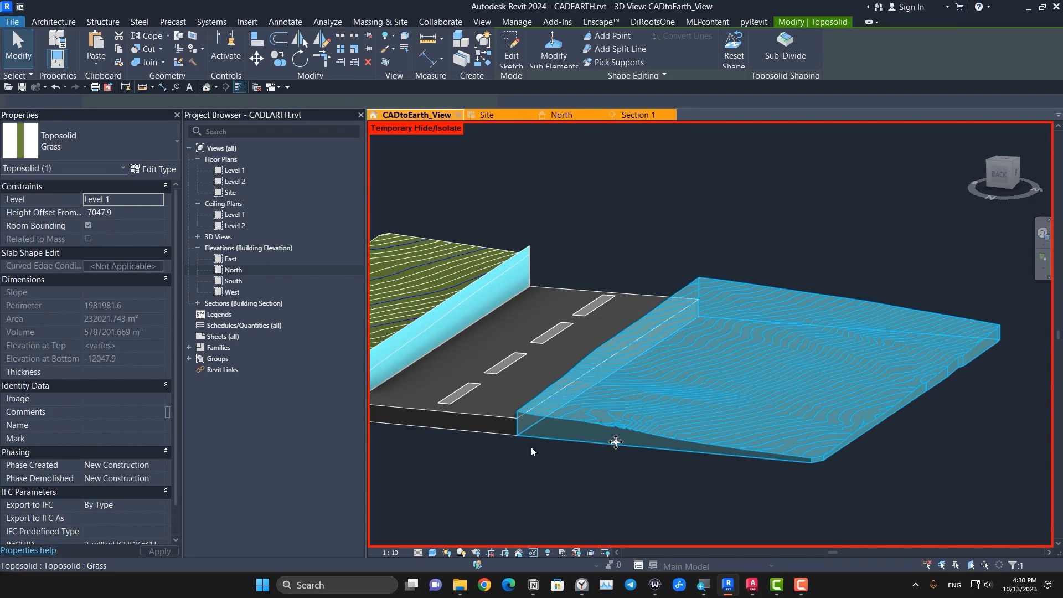
left_click(158, 465)
left_click(126, 475)
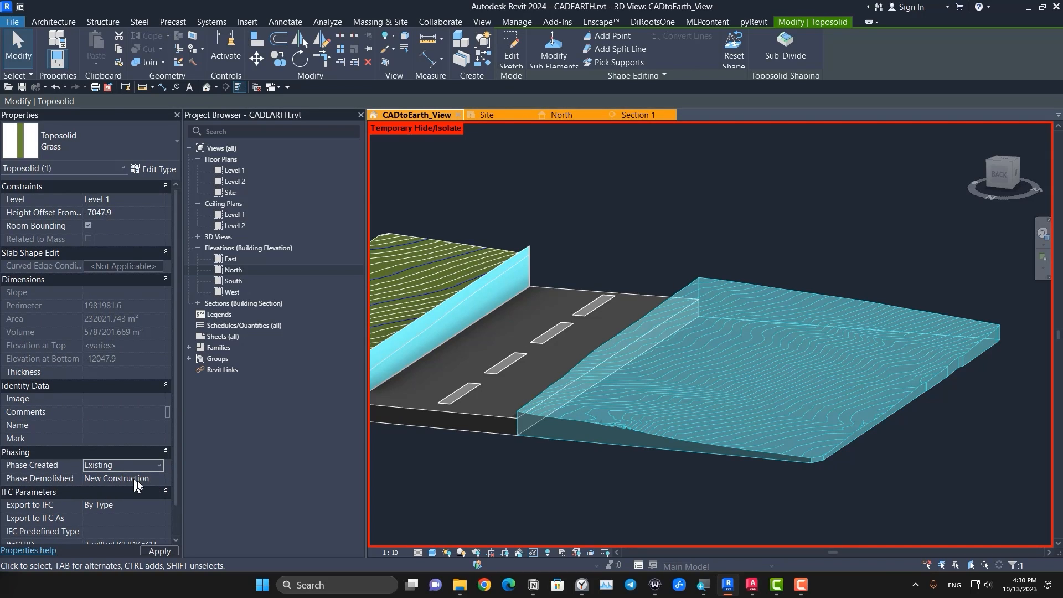
left_click(161, 478)
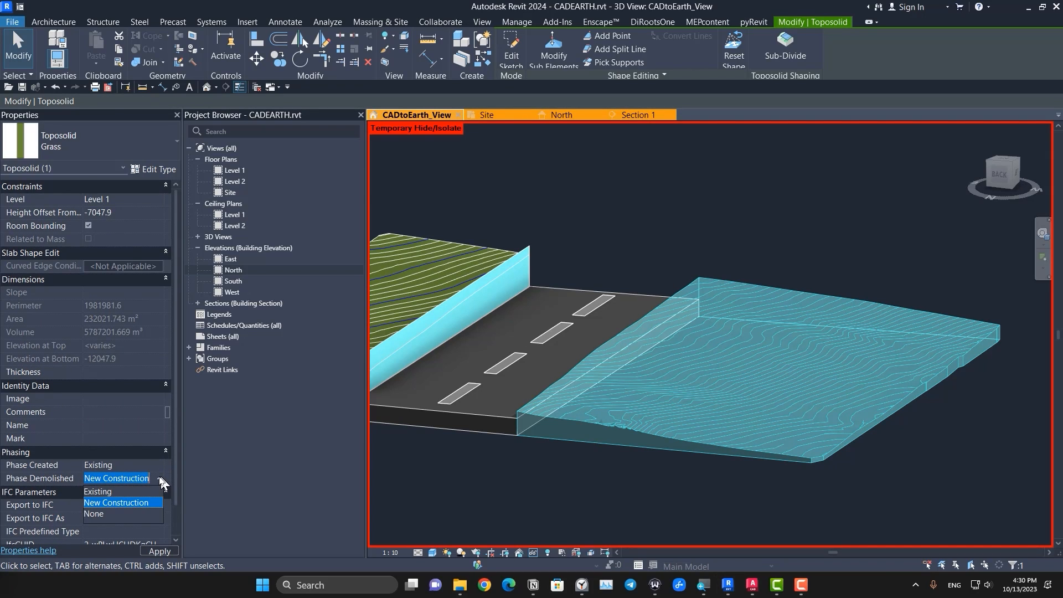
left_click(151, 501)
left_click(525, 498)
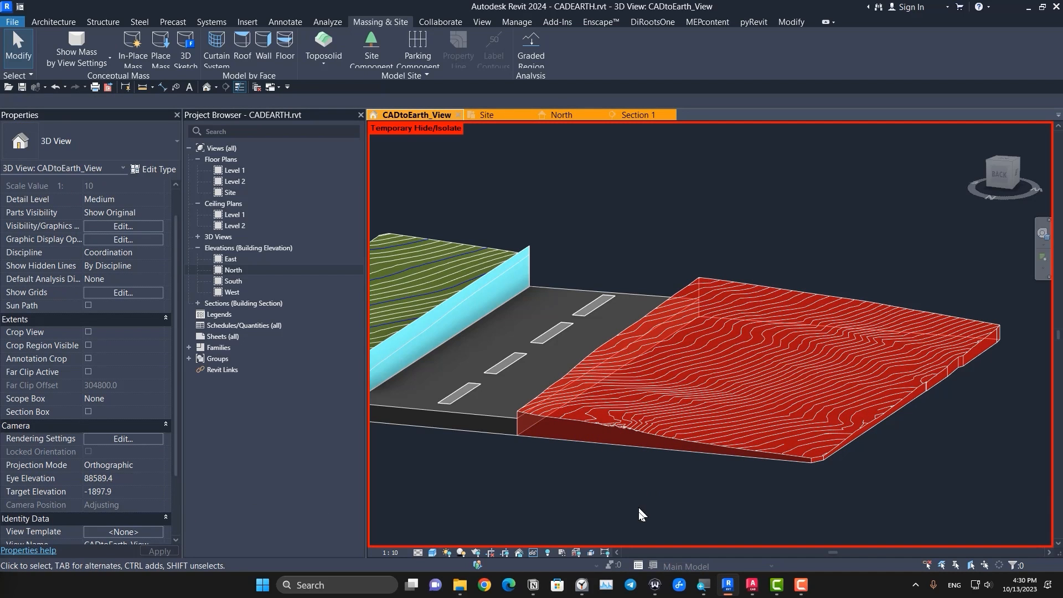
left_click(532, 553)
left_click(553, 539)
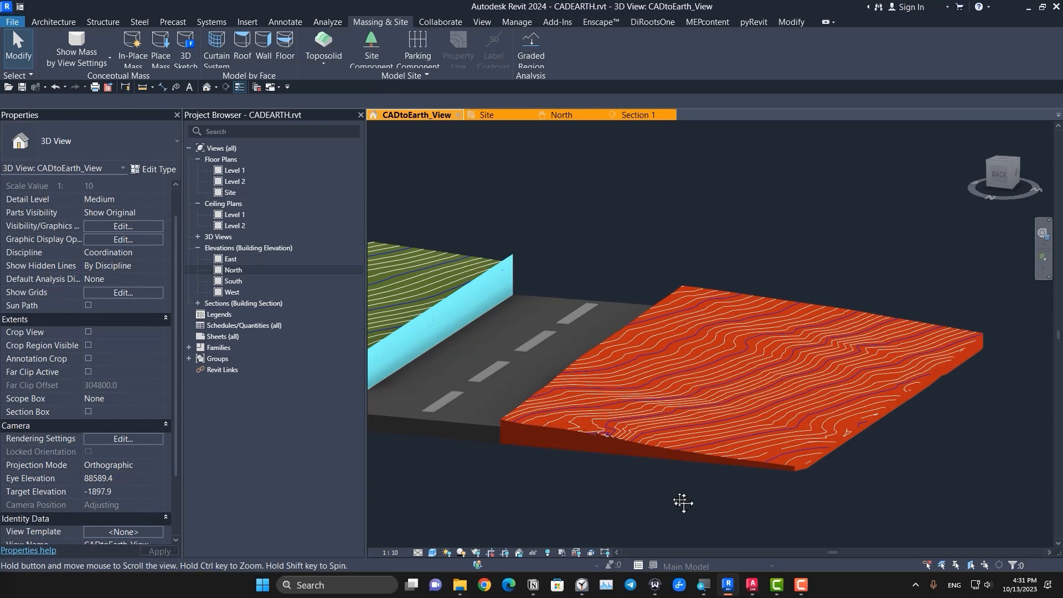
Step: Check the new graded toposolid's phase settings and set the 3D view's Phase Filter to Show Complete
left_click(652, 427)
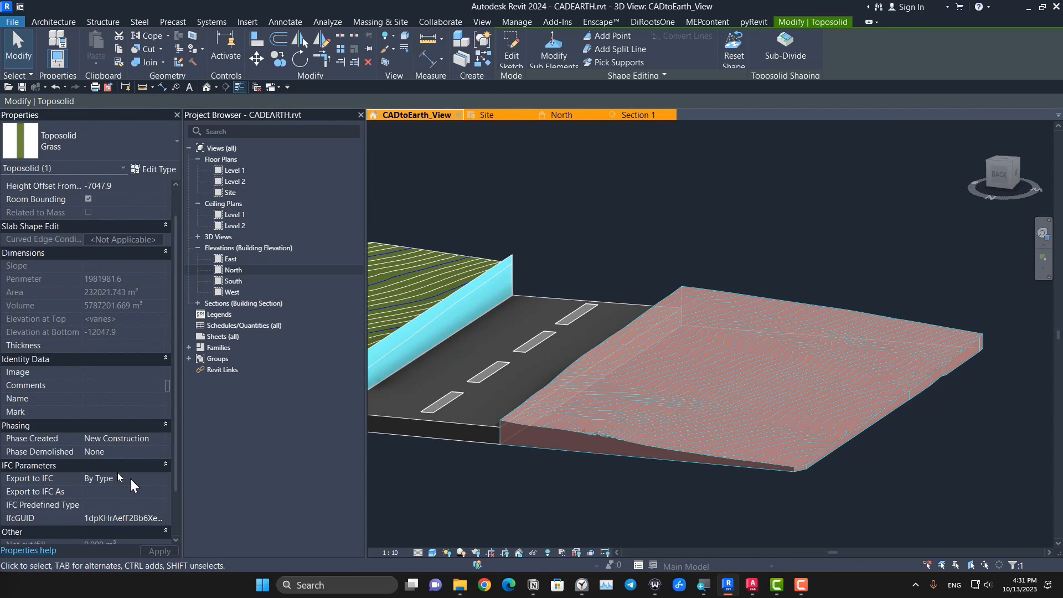
left_click(467, 471)
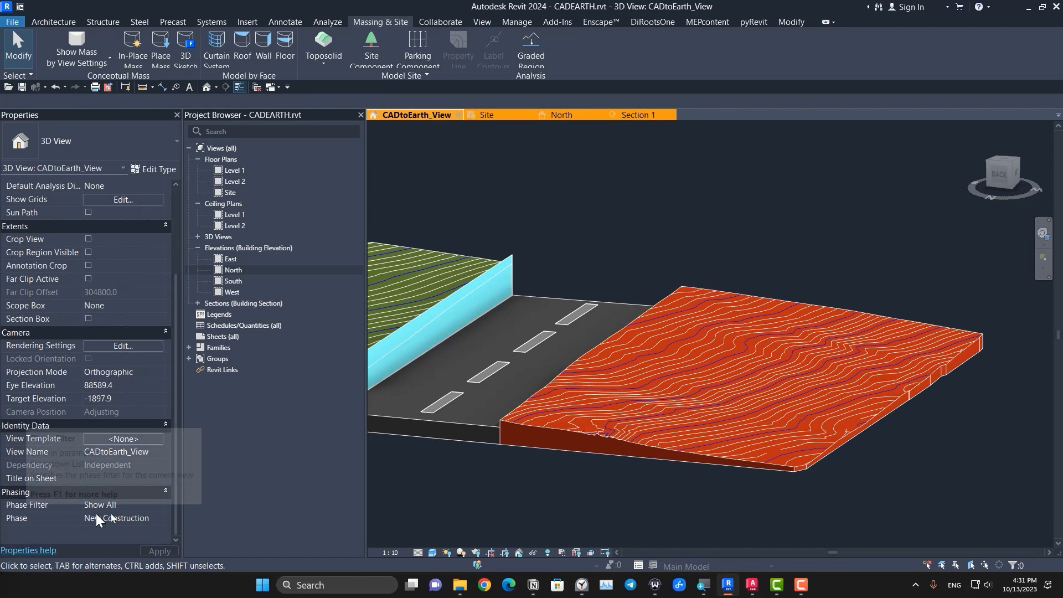
left_click(152, 507)
left_click(160, 505)
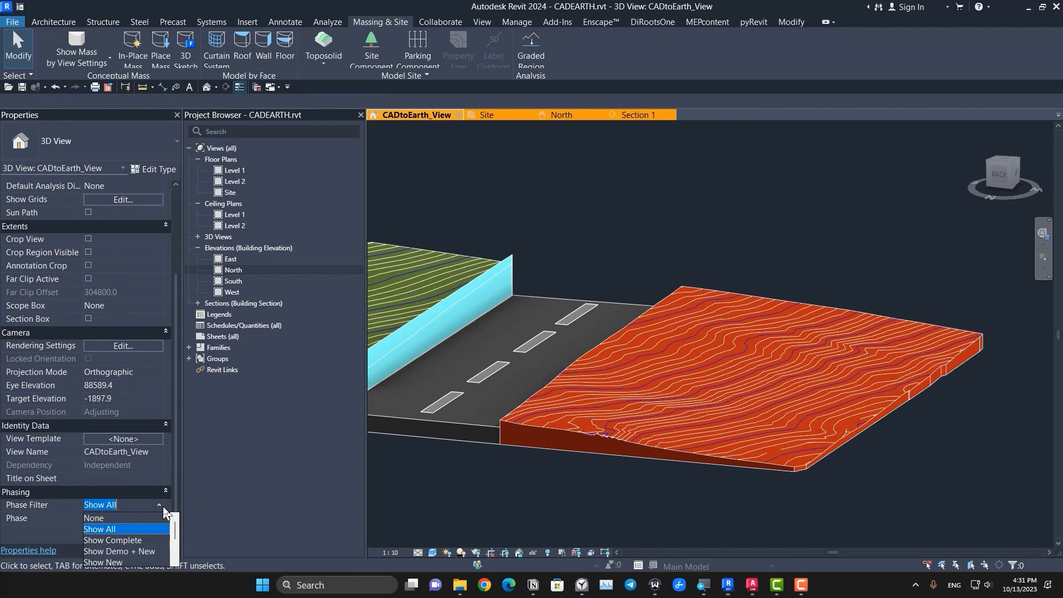
left_click(134, 537)
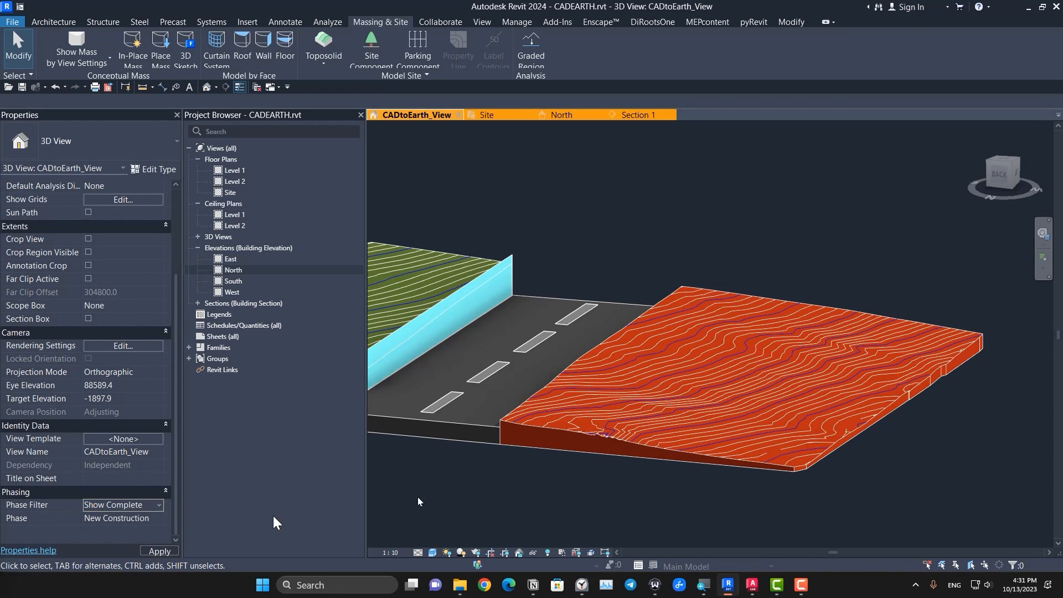
Step: Compare the terrain phases by setting the 3D view's Phase to Existing and back to New Construction
left_click(161, 519)
left_click(135, 531)
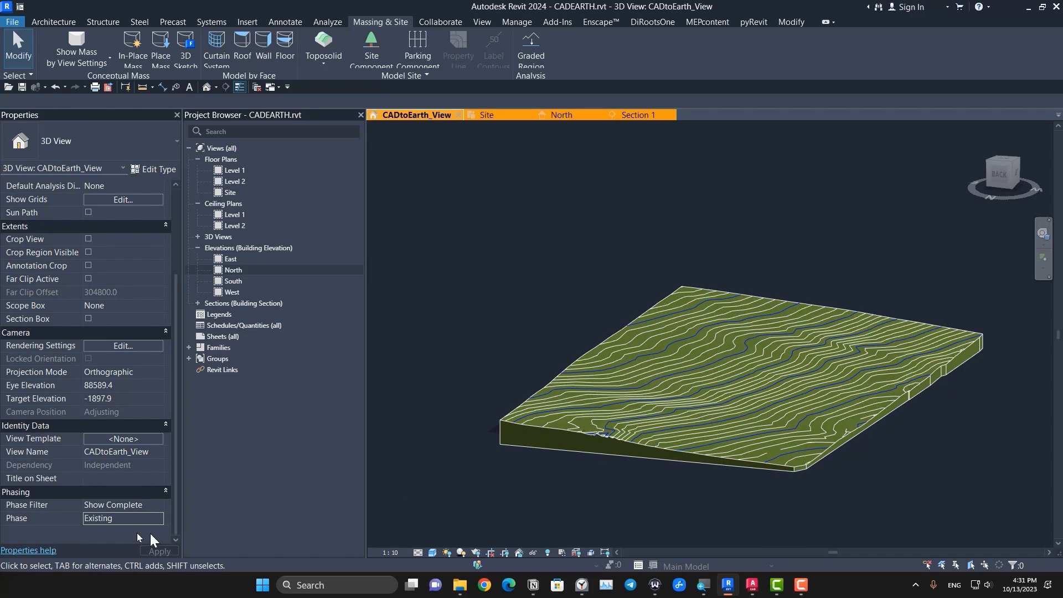
middle_click_drag(499, 497, 620, 512)
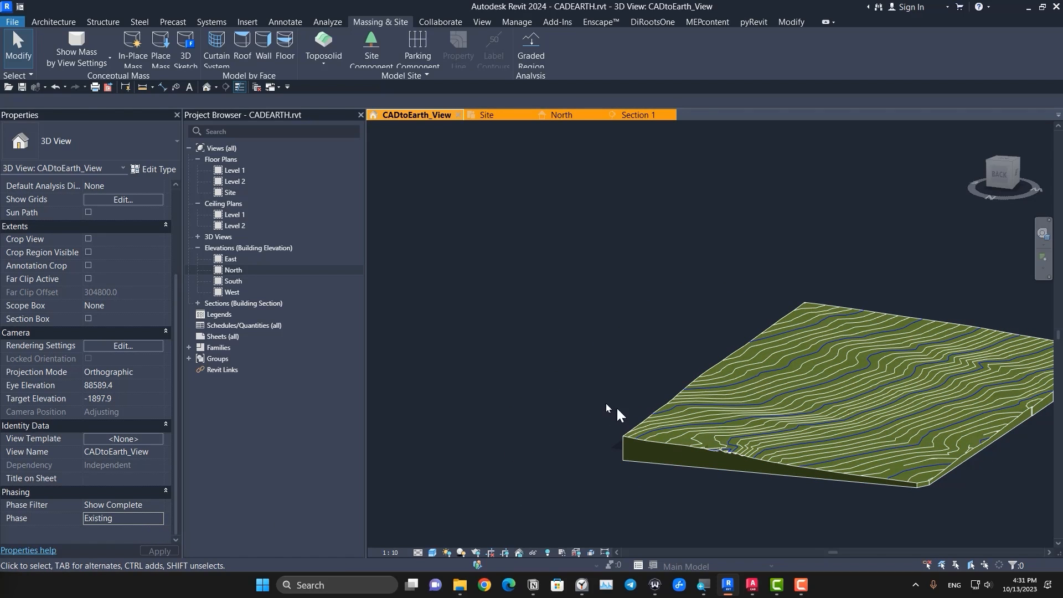
left_click(159, 519)
left_click(131, 541)
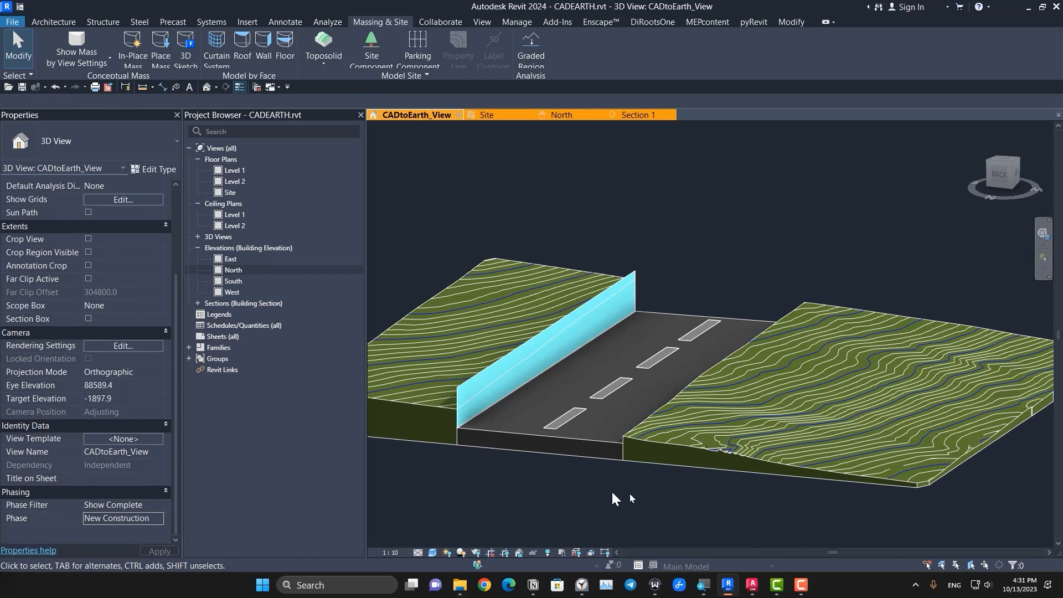
middle_click_drag(612, 496, 572, 482)
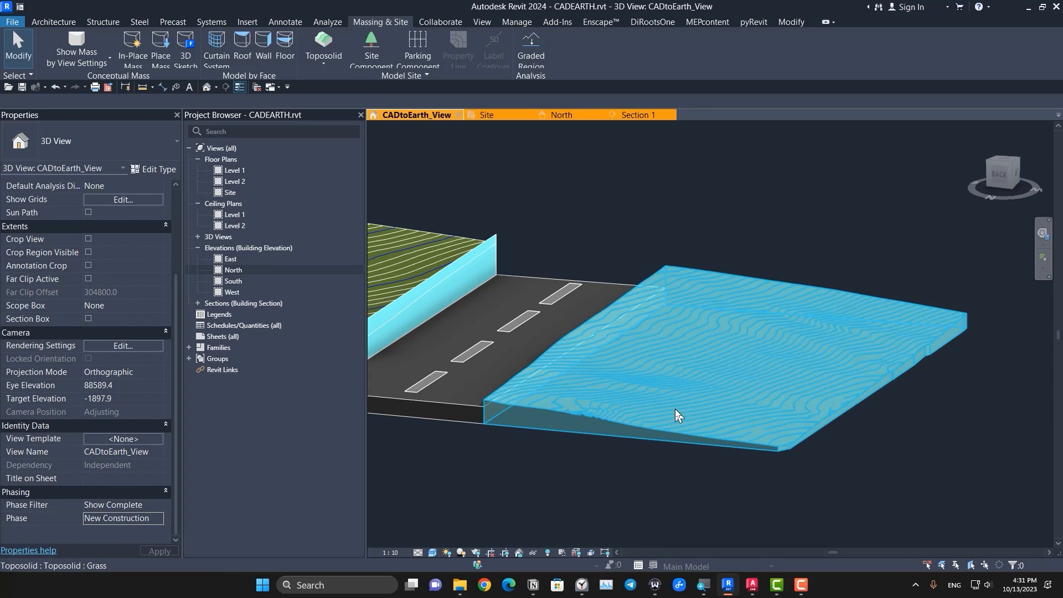
Step: Move one interior shape point of the graded toposolid beside the road, using Modify Sub Elements in the top view
left_click(676, 410)
left_click(1009, 165)
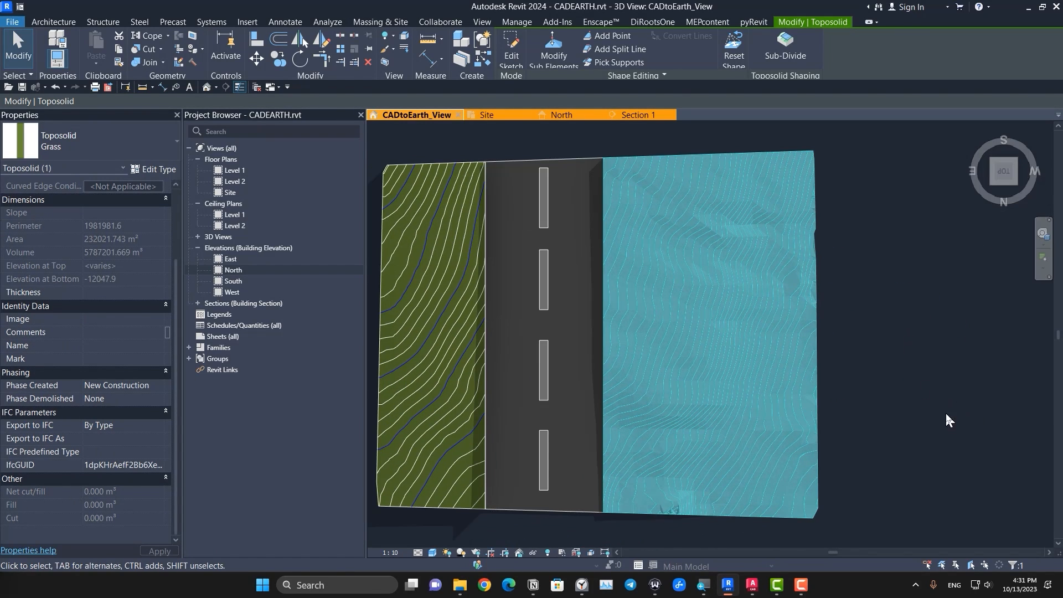
middle_click_drag(947, 414, 785, 438)
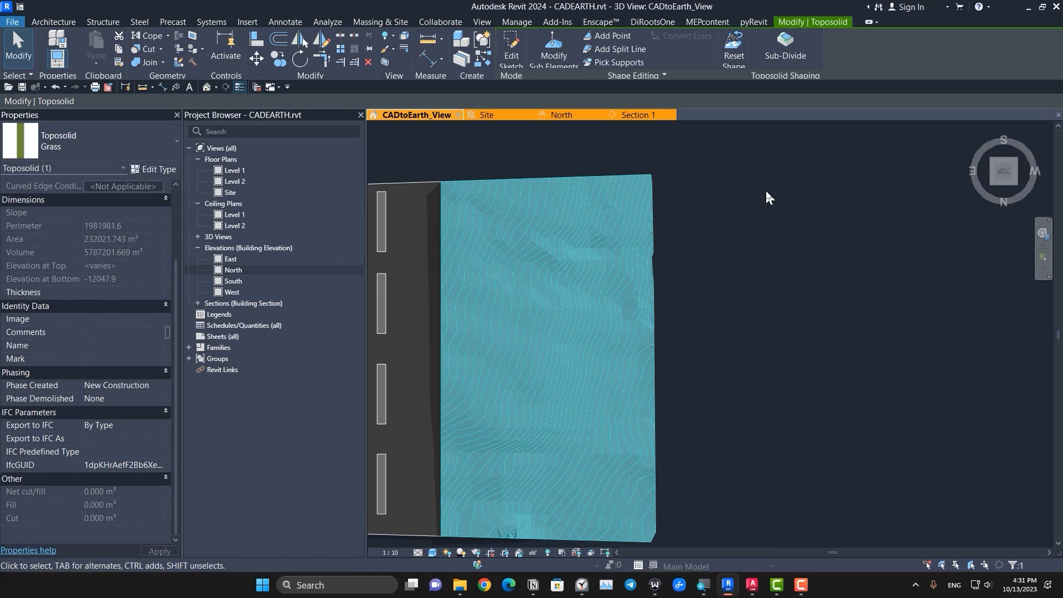
left_click(550, 55)
scroll(542, 397, "up", 5)
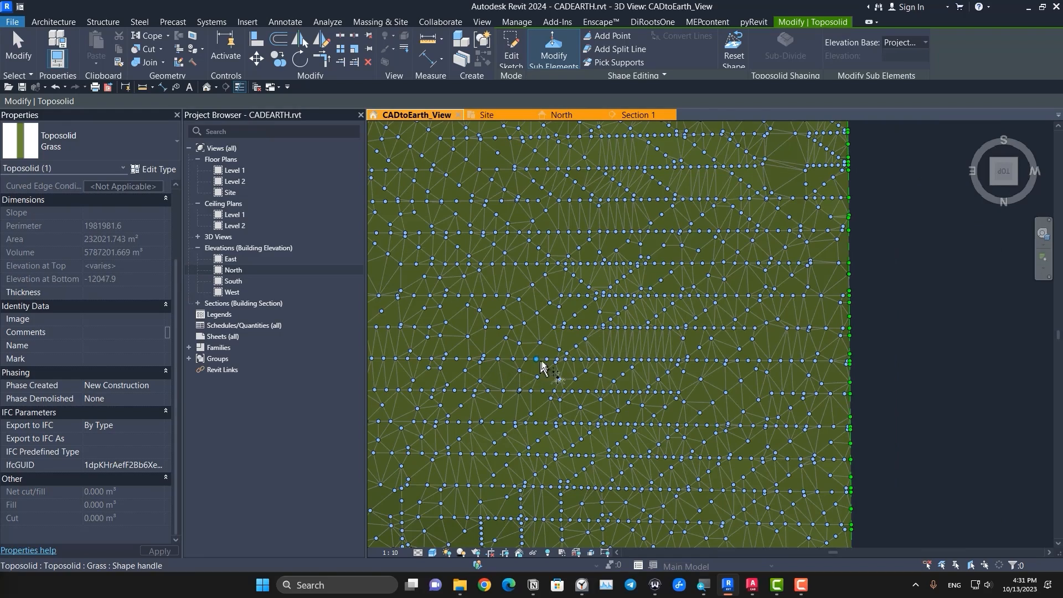
scroll(628, 375, "down", 5)
left_click(589, 363)
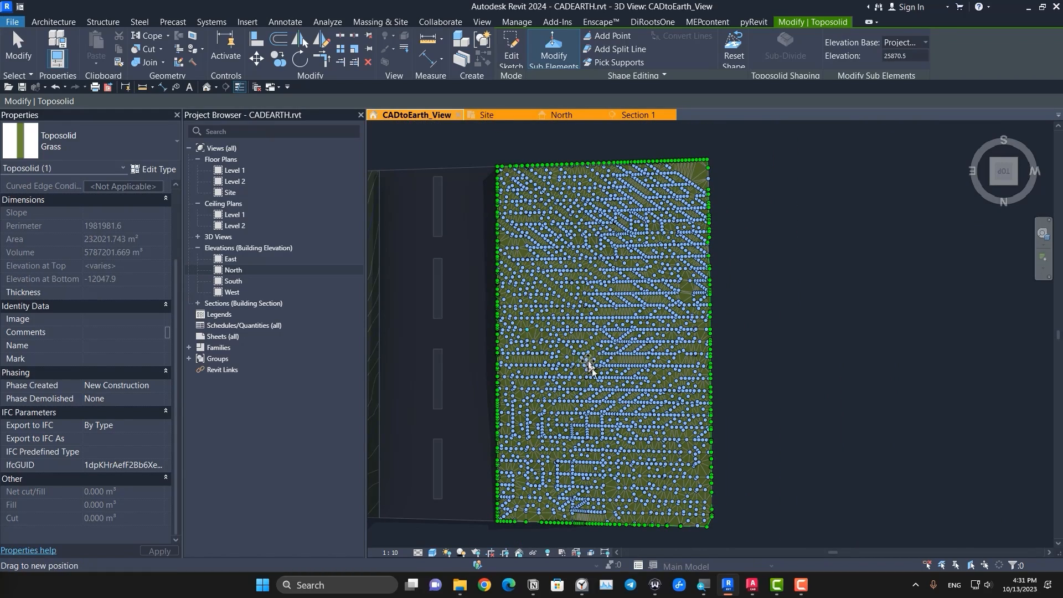
scroll(684, 397, "up", 4)
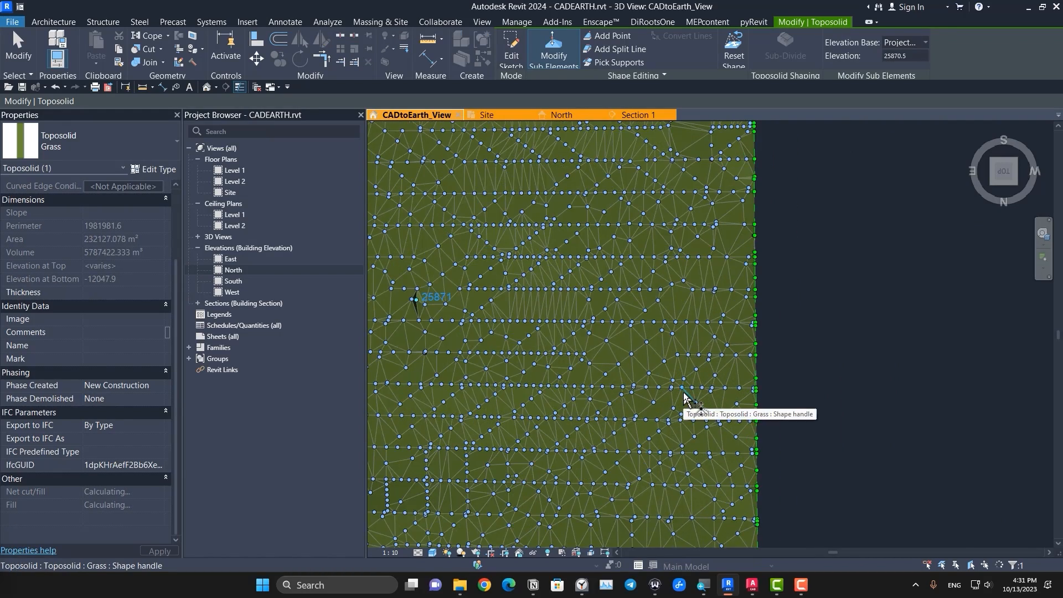
scroll(685, 398, "down", 2)
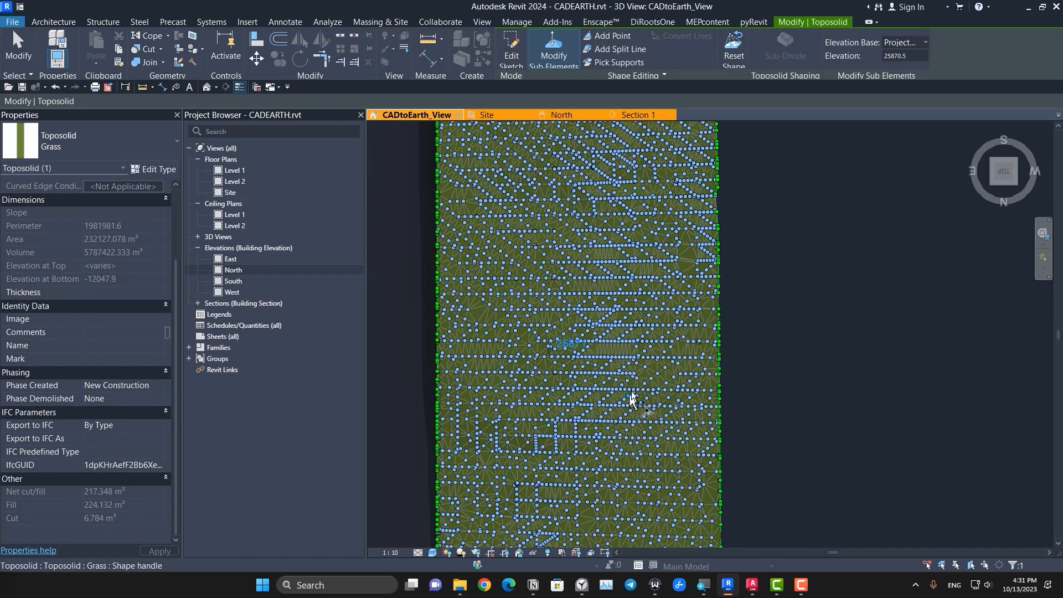
scroll(637, 394, "down", 3)
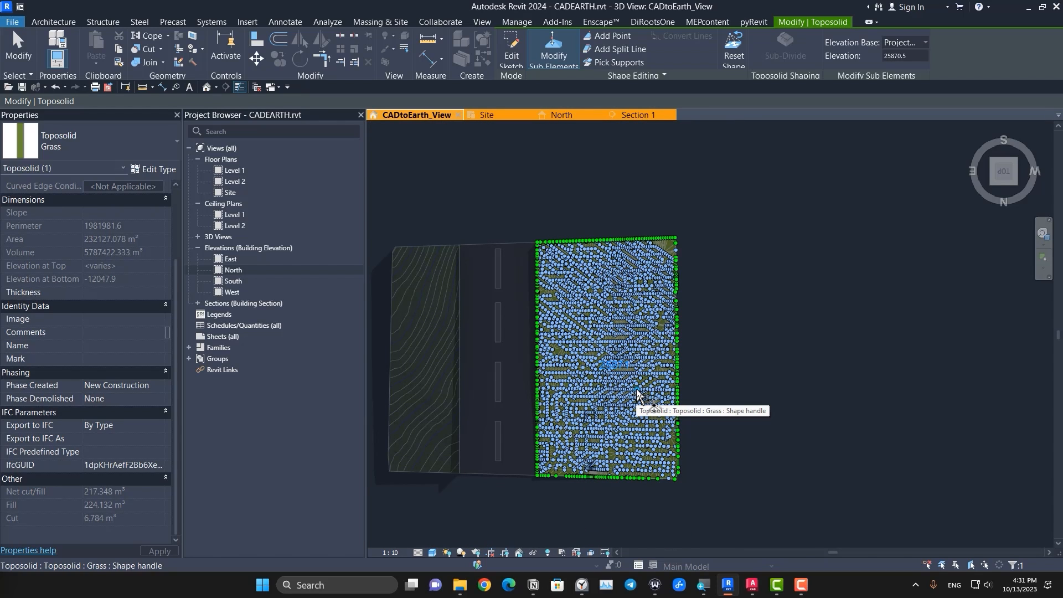
scroll(637, 389, "up", 3)
key("Escape")
key("Escape")
scroll(754, 409, "down", 2)
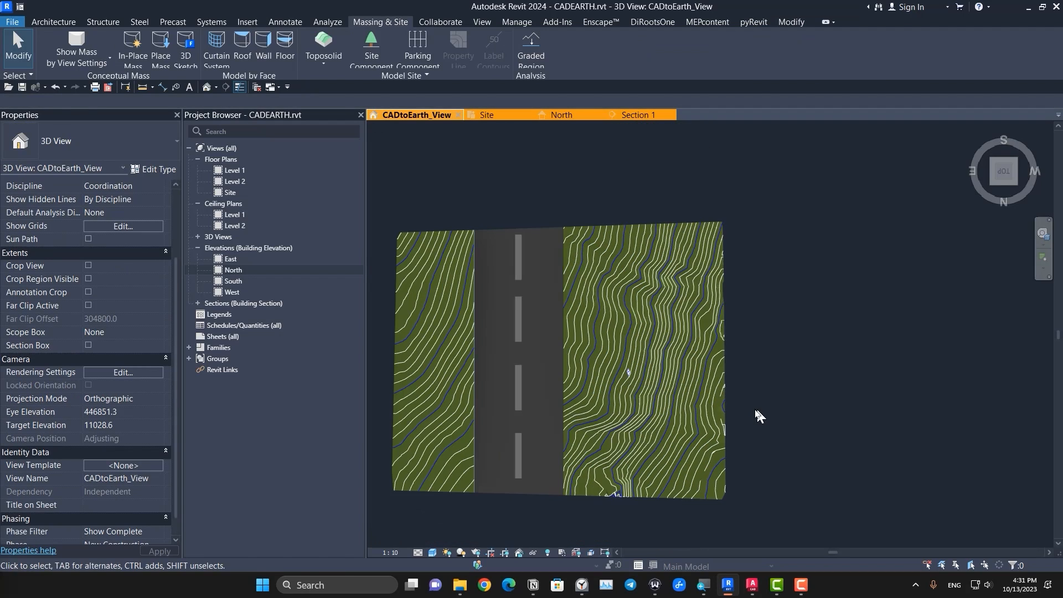
Step: Select the edited toposolid and check its net cut/fill, fill and cut volumes
middle_click_drag(745, 424, 618, 425)
scroll(480, 370, "up", 3)
scroll(482, 371, "down", 3)
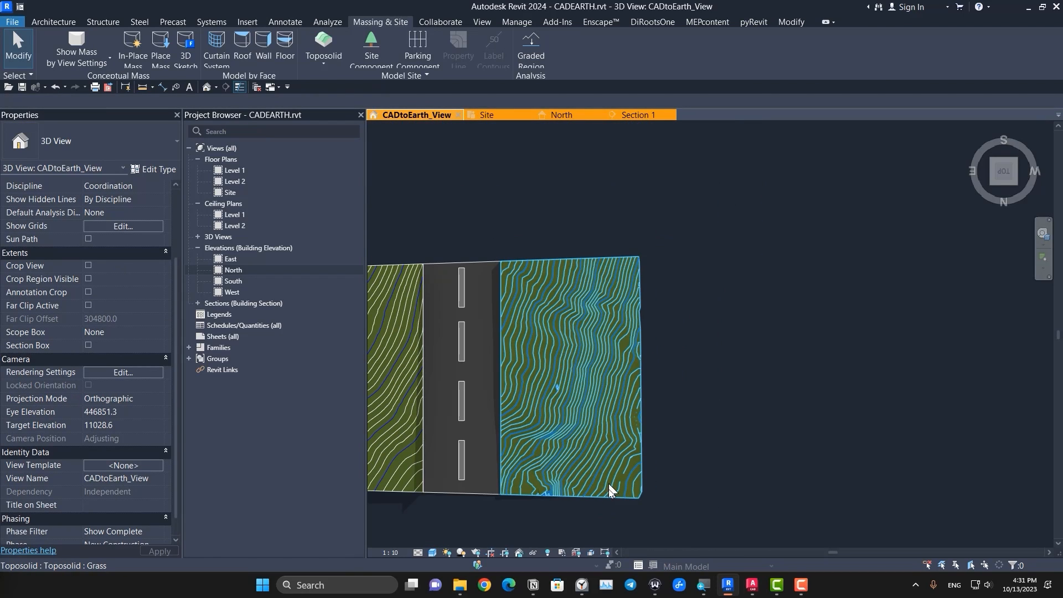
left_click(570, 490)
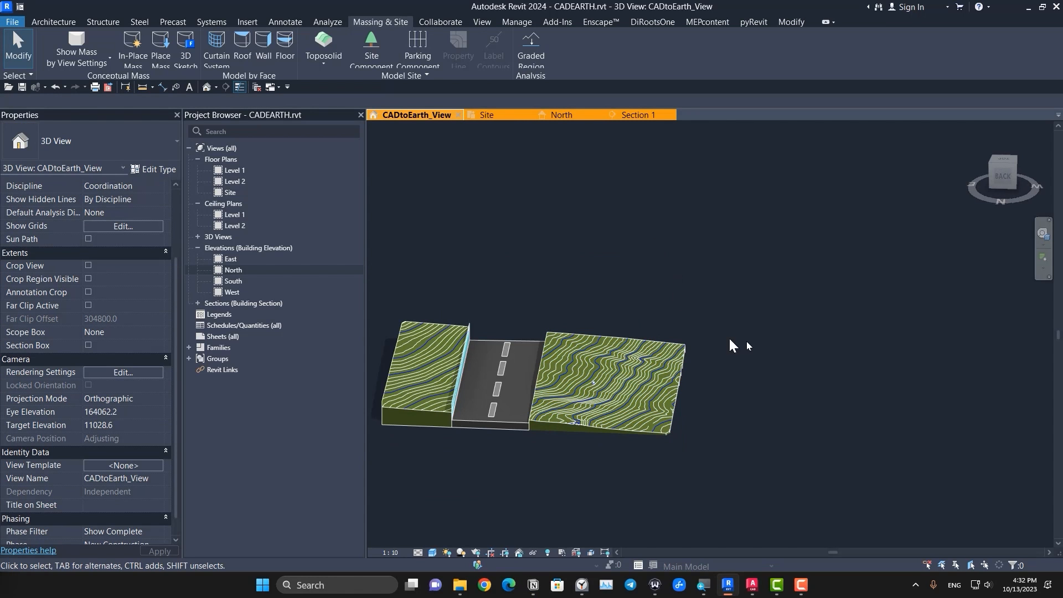
Step: Copy the retaining wall across the road onto the middle of the graded toposolid
middle_click_drag(789, 365, 914, 353, "shift")
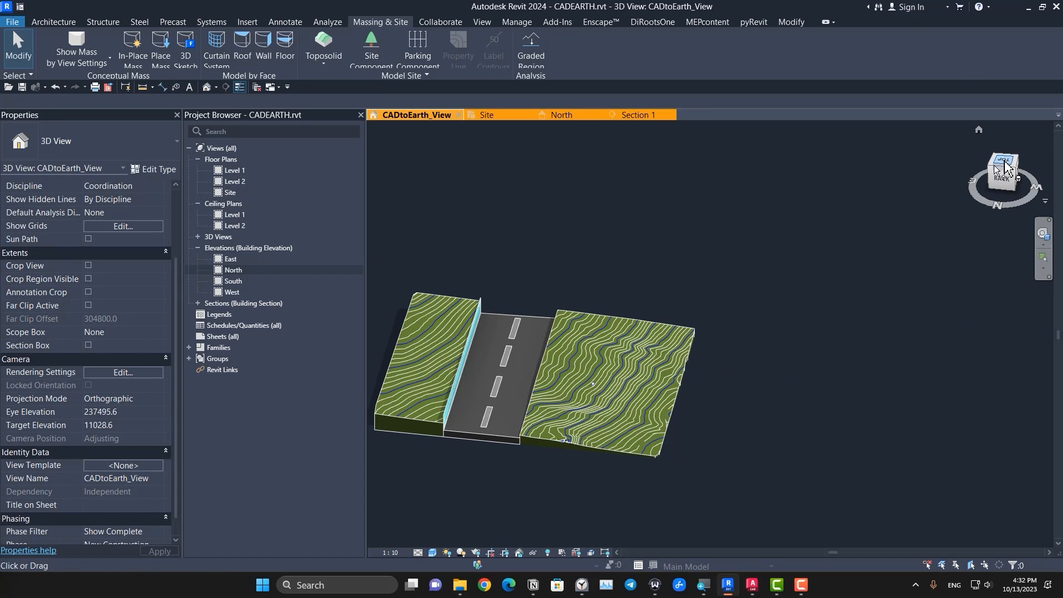
scroll(580, 324, "up", 3)
middle_click_drag(445, 306, 772, 294)
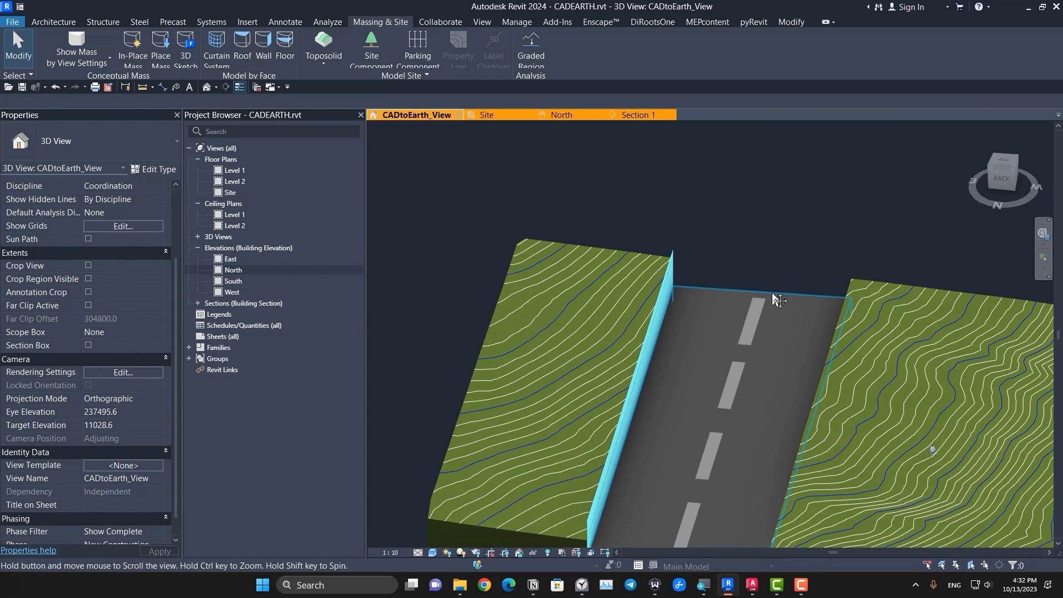
left_click(671, 285)
left_click(278, 59)
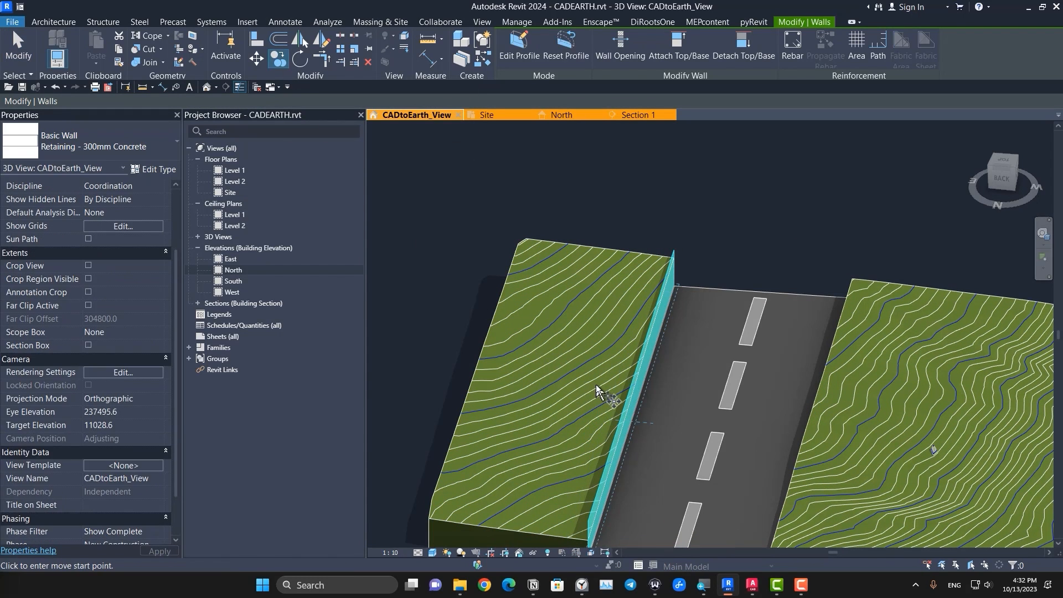
scroll(596, 384, "down", 3)
left_click(609, 432)
left_click(770, 437)
key("Escape")
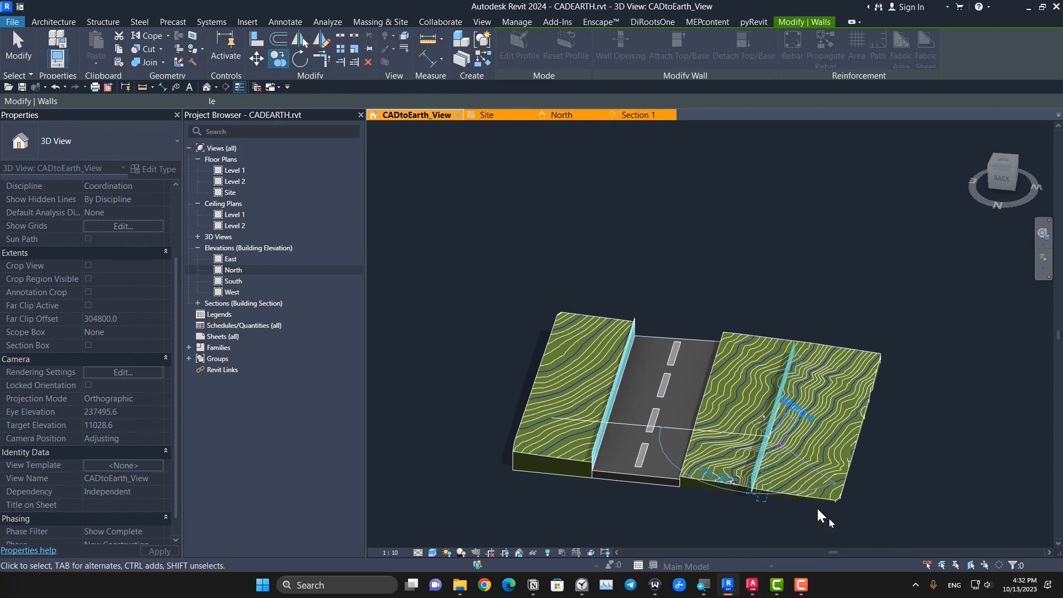
key("Escape")
Step: Attach the base of the copied retaining wall to the graded toposolid beneath it
middle_click_drag(861, 539, 627, 423, "shift")
scroll(677, 418, "up", 3)
scroll(677, 420, "up", 3)
left_click(676, 419)
scroll(726, 427, "down", 2)
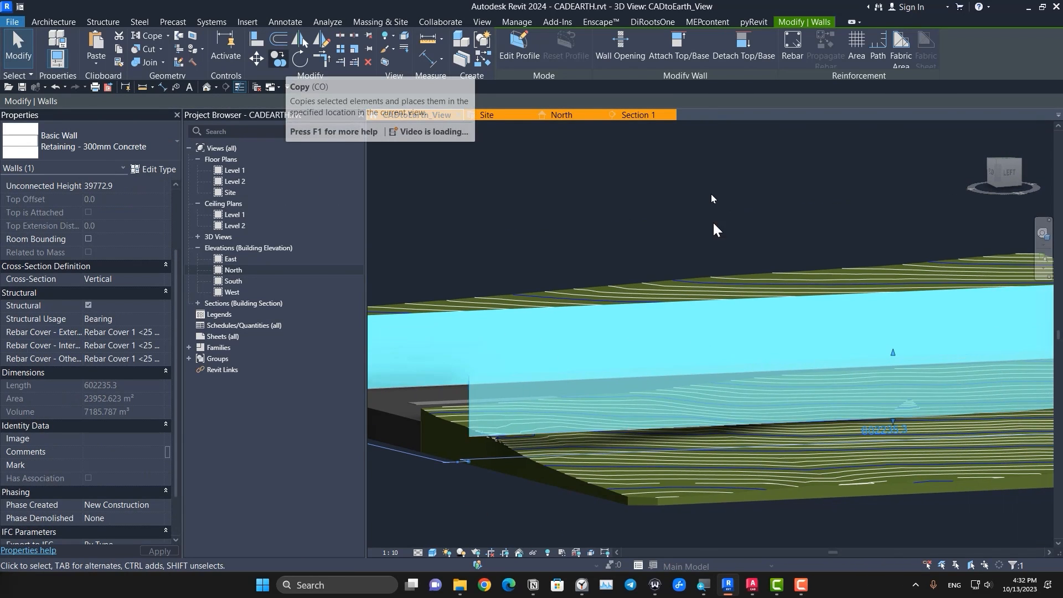
left_click(670, 58)
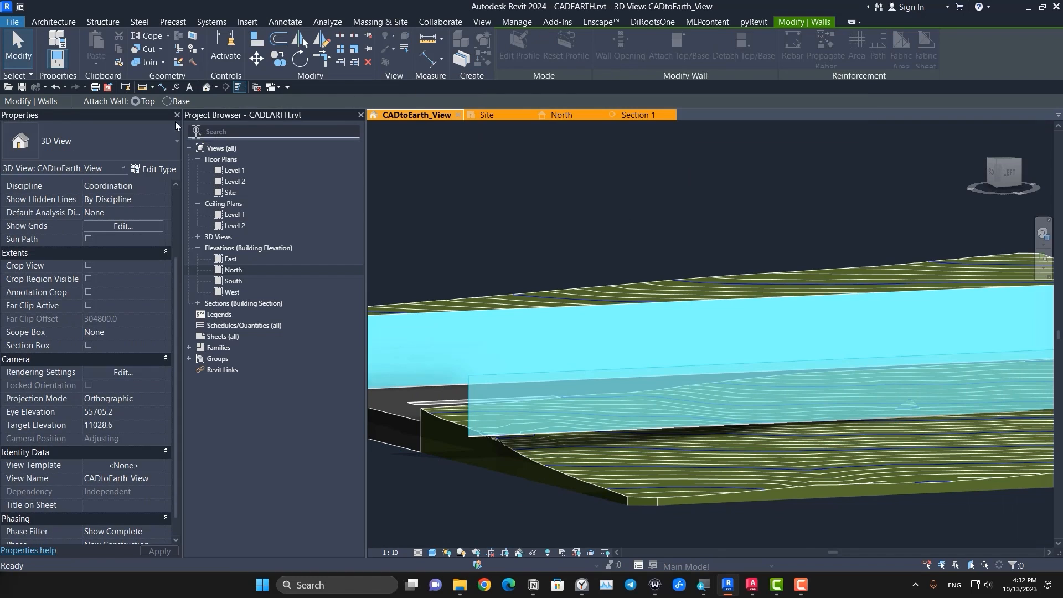
left_click(693, 485)
scroll(675, 477, "down", 3)
key("Escape")
Step: Examine from several angles how the copied wall's base follows the terrain, including at its end beyond the toposolid
middle_click_drag(756, 462, 771, 520, "shift")
left_click(740, 385)
middle_click_drag(500, 463, 677, 478)
scroll(529, 437, "up", 3)
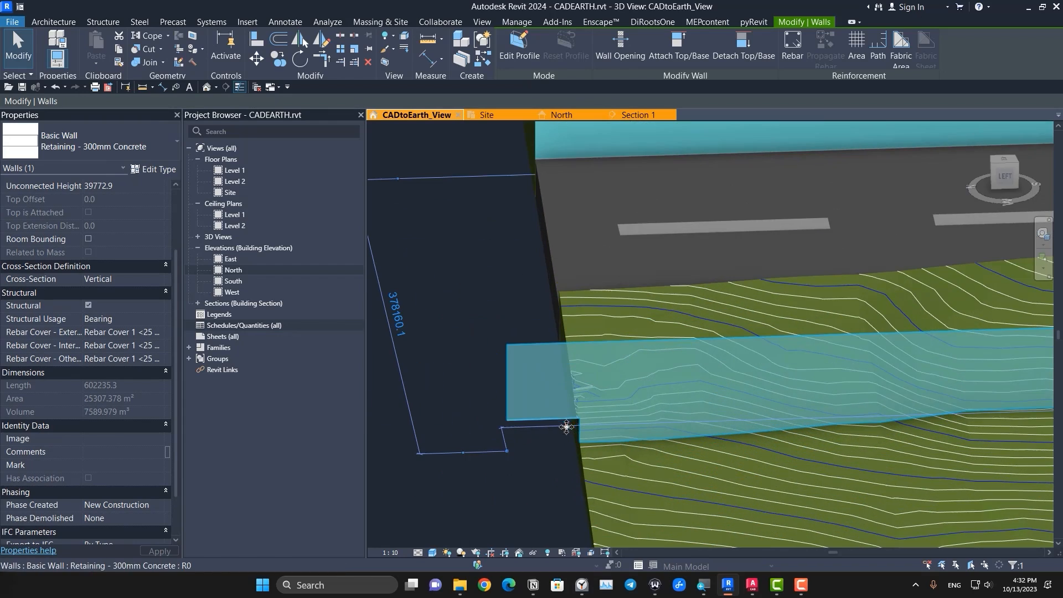
scroll(550, 434, "down", 4)
key("Escape")
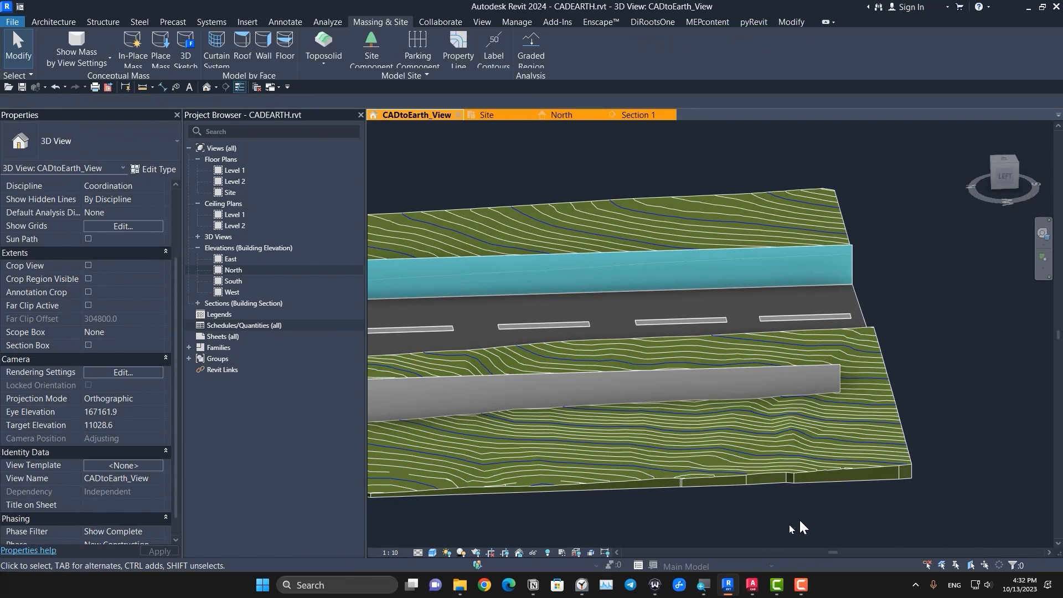
middle_click_drag(519, 516, 936, 327, "shift")
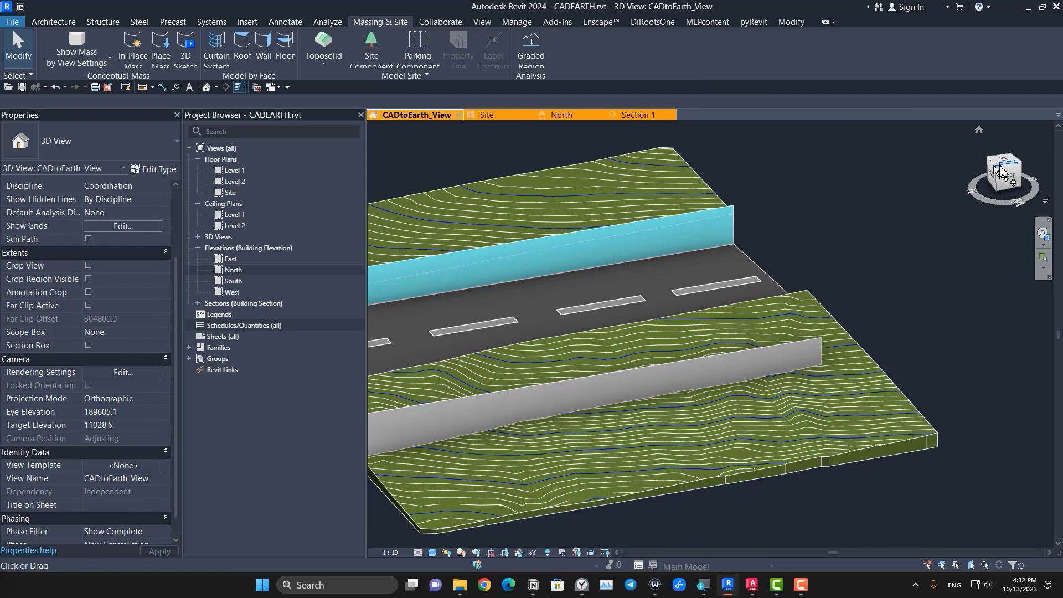
Step: Sketch a straight 900mm Pipe railing path about 169000 mm long on the graded toposolid in front of the copied wall
left_click(67, 22)
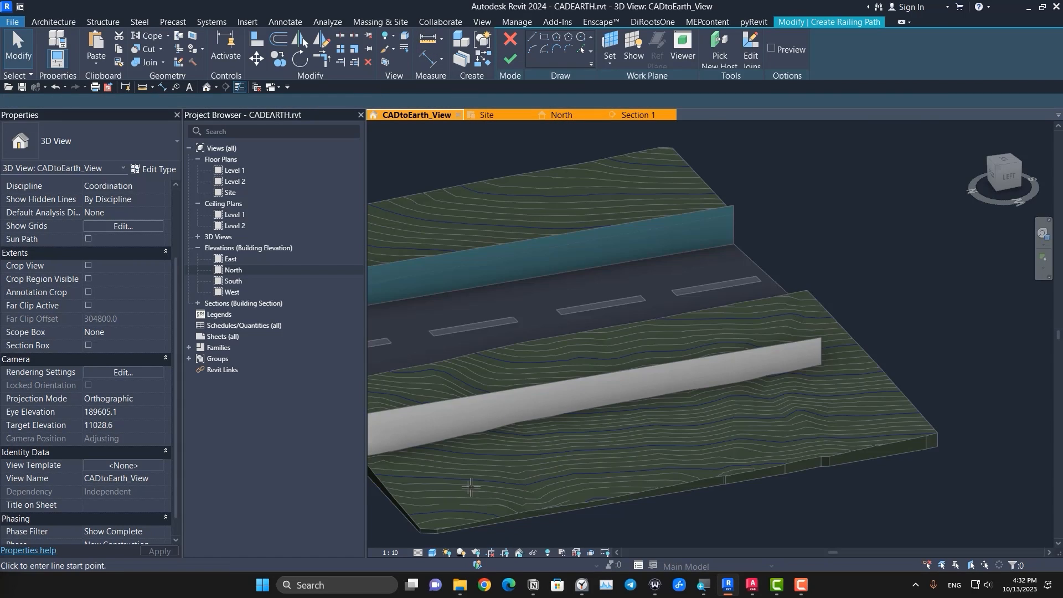
scroll(468, 509, "up", 5)
left_click(446, 470)
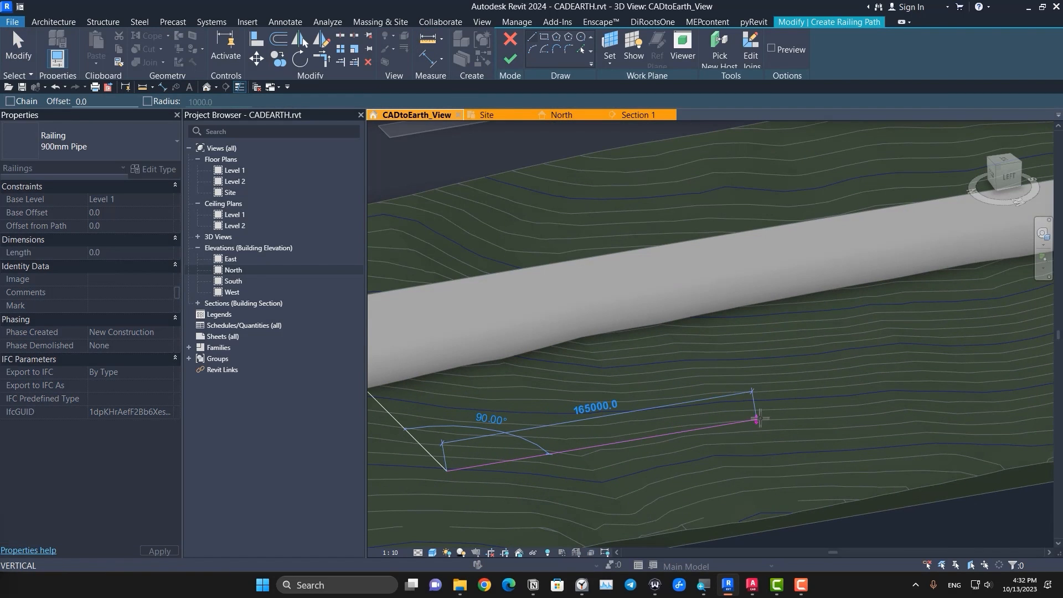
left_click(763, 419)
key("Escape")
left_click(510, 58)
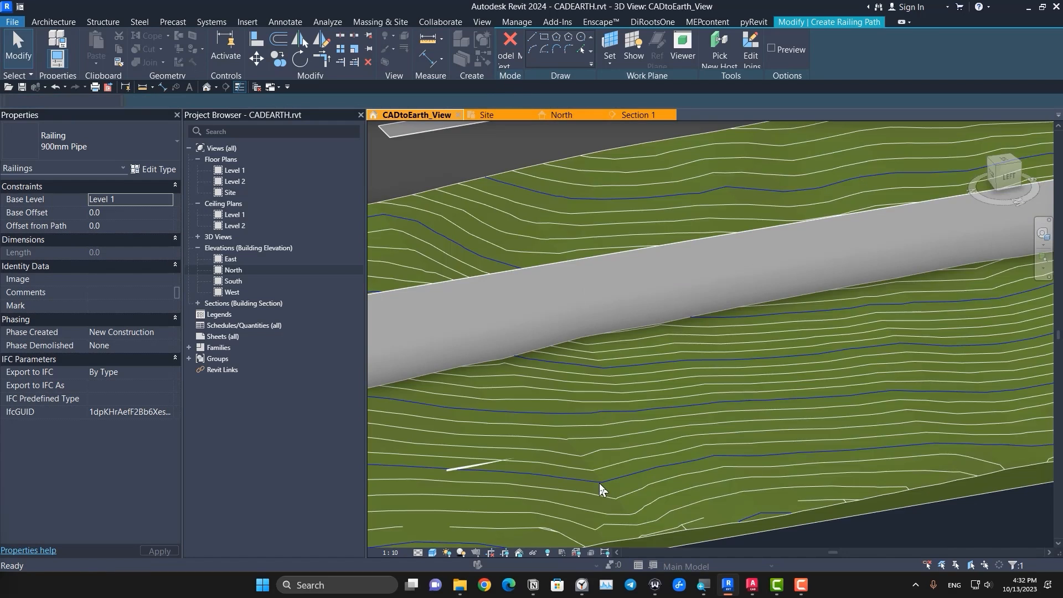
Step: Assign the graded toposolid as the new host of the pipe railing
scroll(600, 483, "down", 5)
scroll(686, 442, "down", 2)
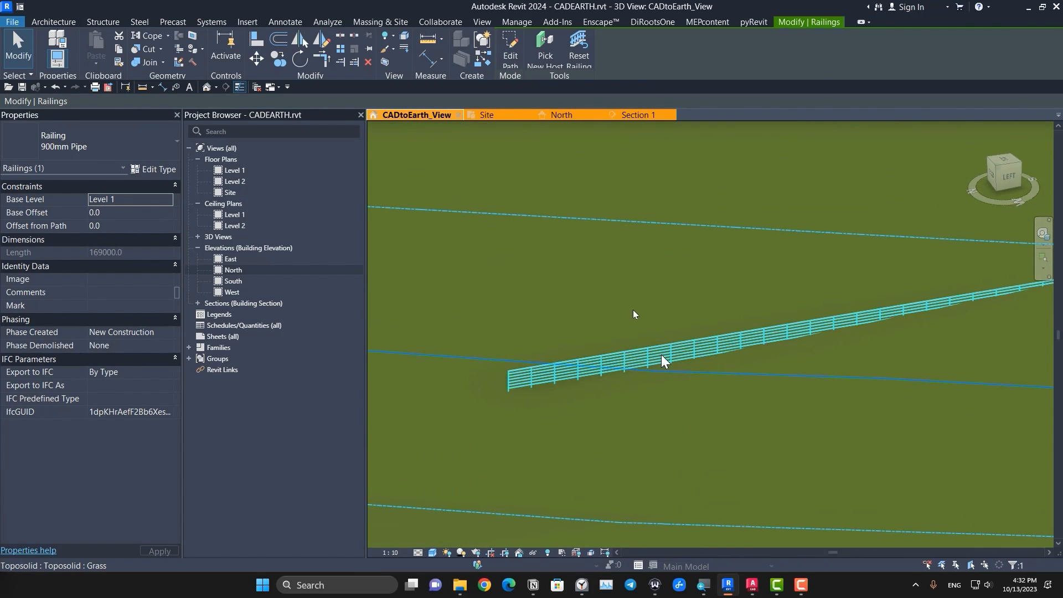
left_click(545, 50)
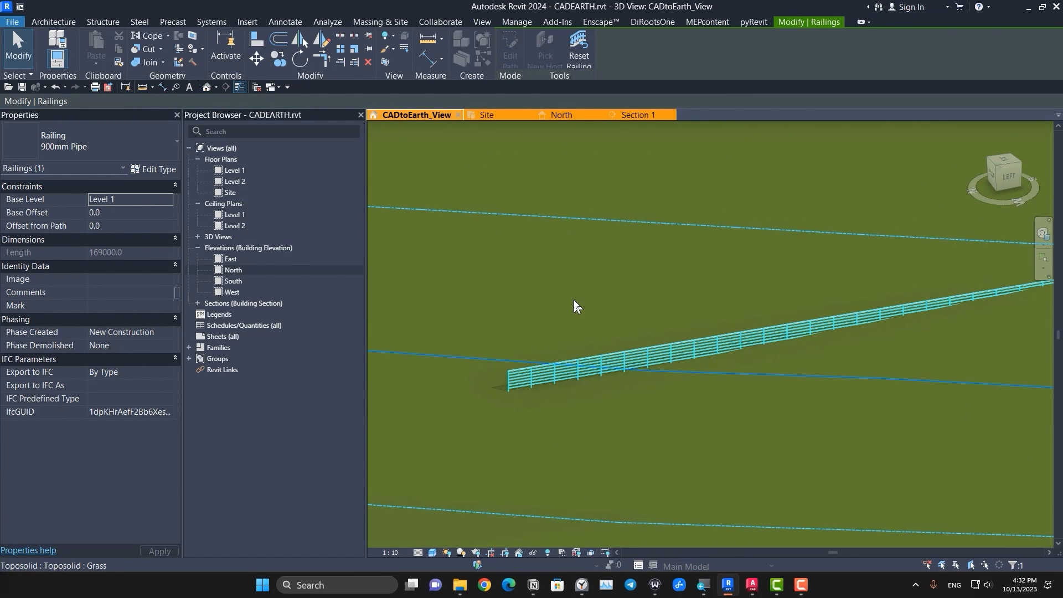
left_click(574, 300)
scroll(493, 382, "up", 5)
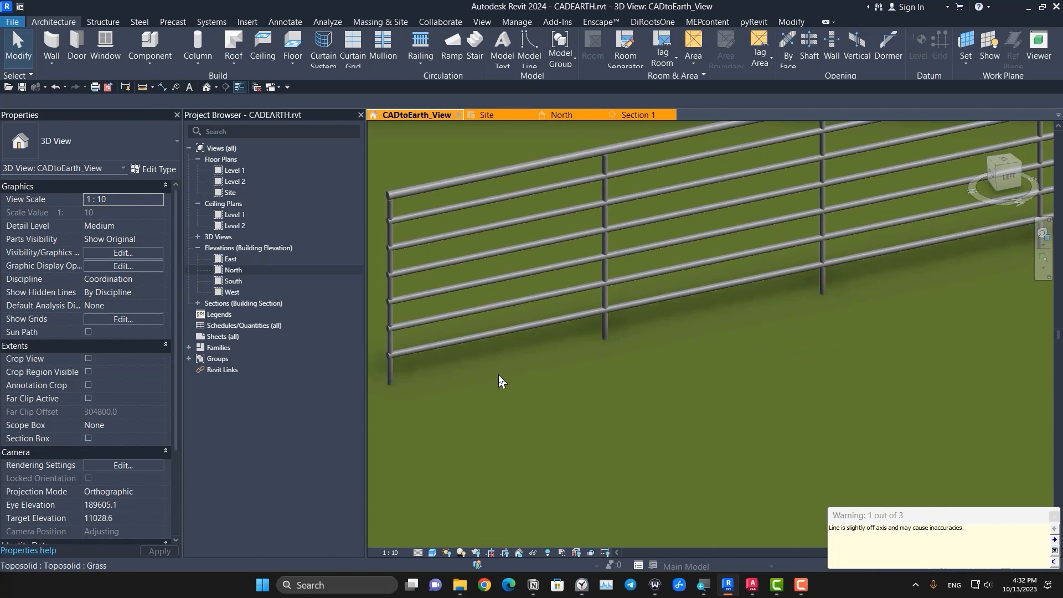
scroll(499, 374, "down", 4)
scroll(775, 350, "down", 1)
Step: Change the type of the railing on the graded toposolid to Glass Panel - Bottom Fill
middle_click_drag(992, 314, 807, 406)
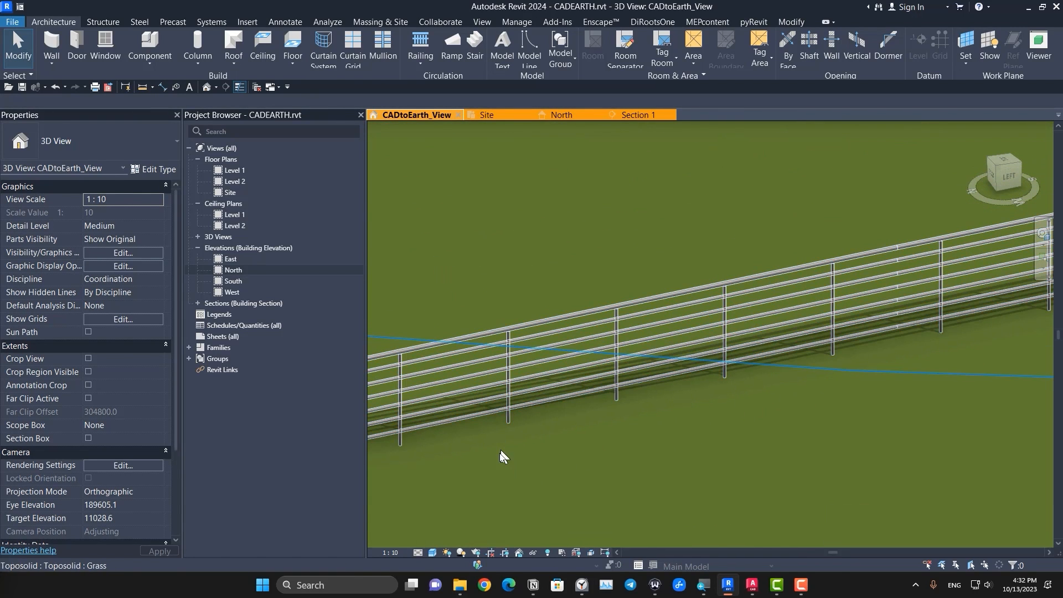
middle_click_drag(502, 456, 495, 441)
left_click(549, 386)
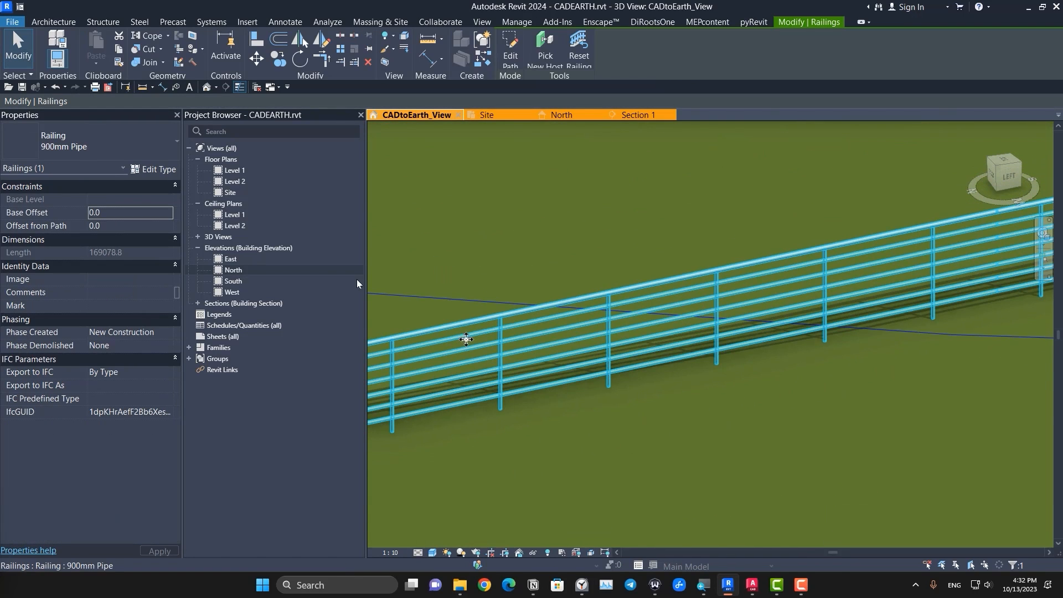
left_click(127, 137)
left_click(74, 226)
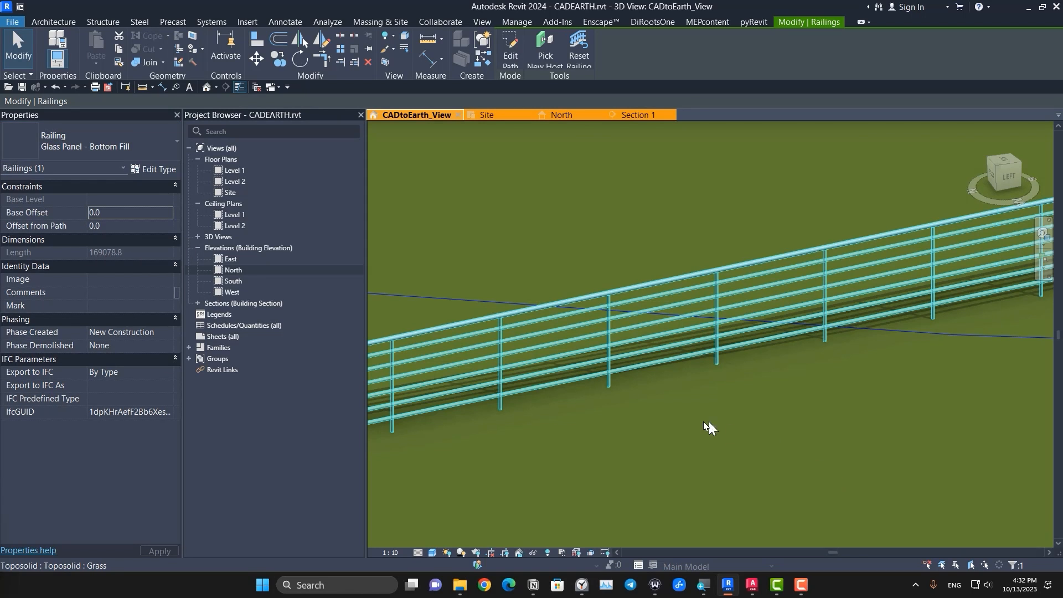
key("Escape")
Step: Examine how the glass panel railing follows the slope, and review the whole site with its walls, road and toposolids
scroll(677, 431, "down", 5)
middle_click_drag(892, 449, 511, 497)
scroll(850, 420, "down", 6)
middle_click_drag(938, 432, 697, 401)
scroll(720, 394, "up", 3)
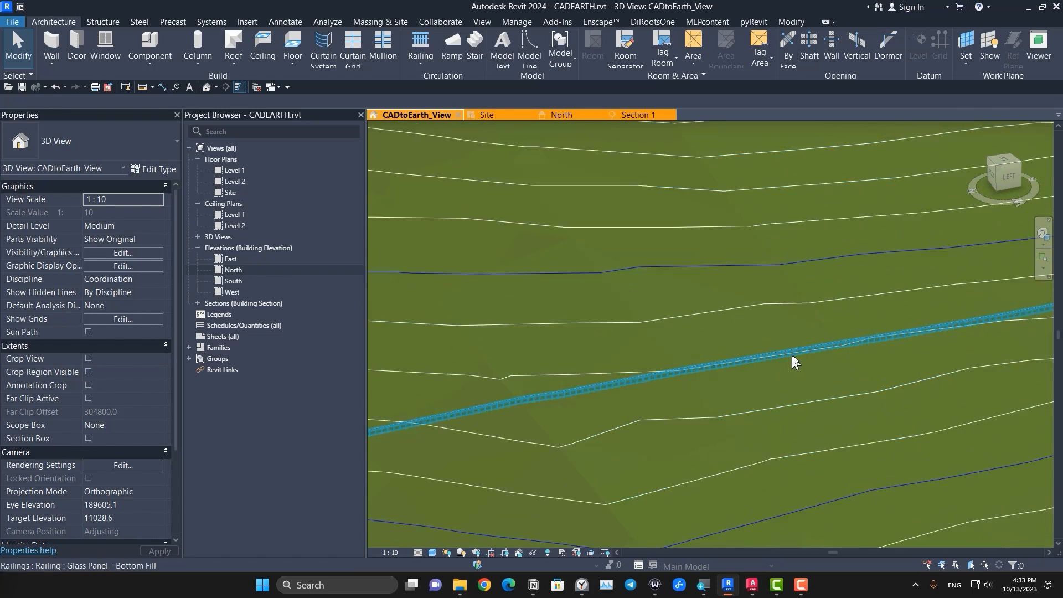
scroll(825, 361, "up", 10)
scroll(759, 409, "down", 6)
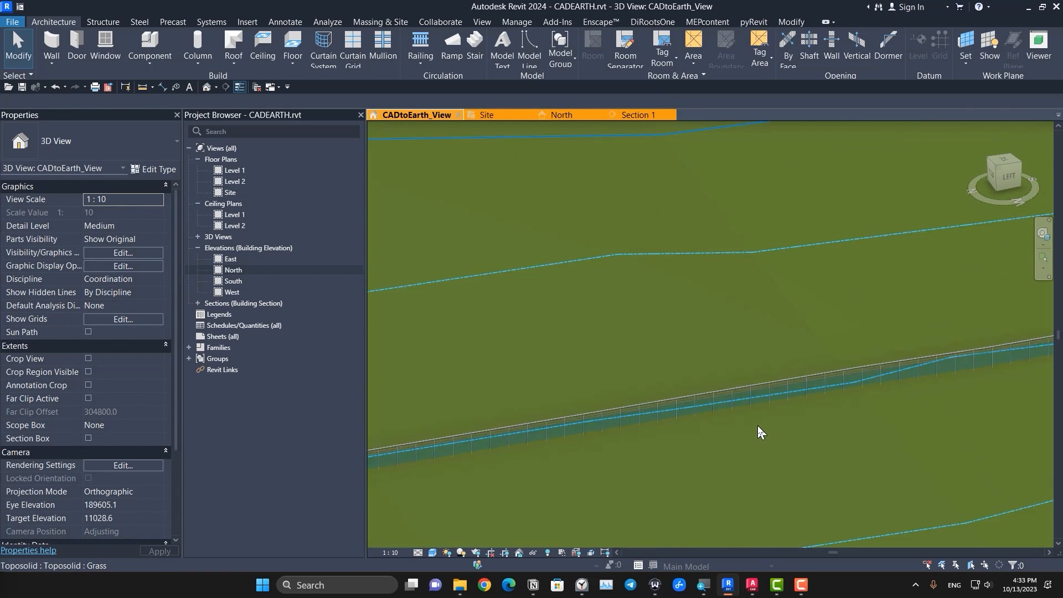
scroll(758, 431, "down", 1)
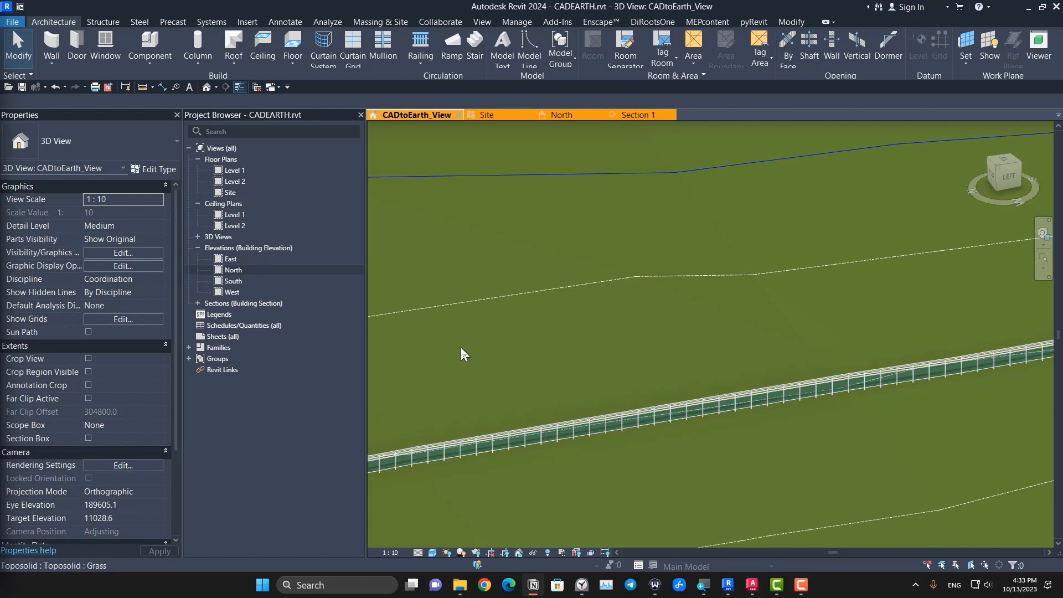
scroll(536, 324, "down", 6)
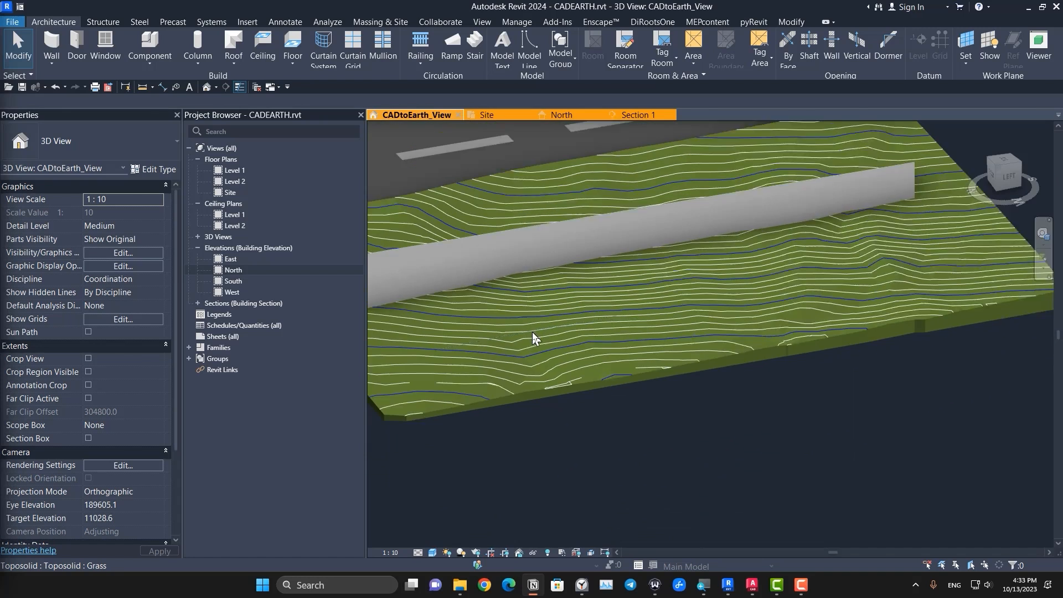
middle_click_drag(533, 332, 489, 450, "shift")
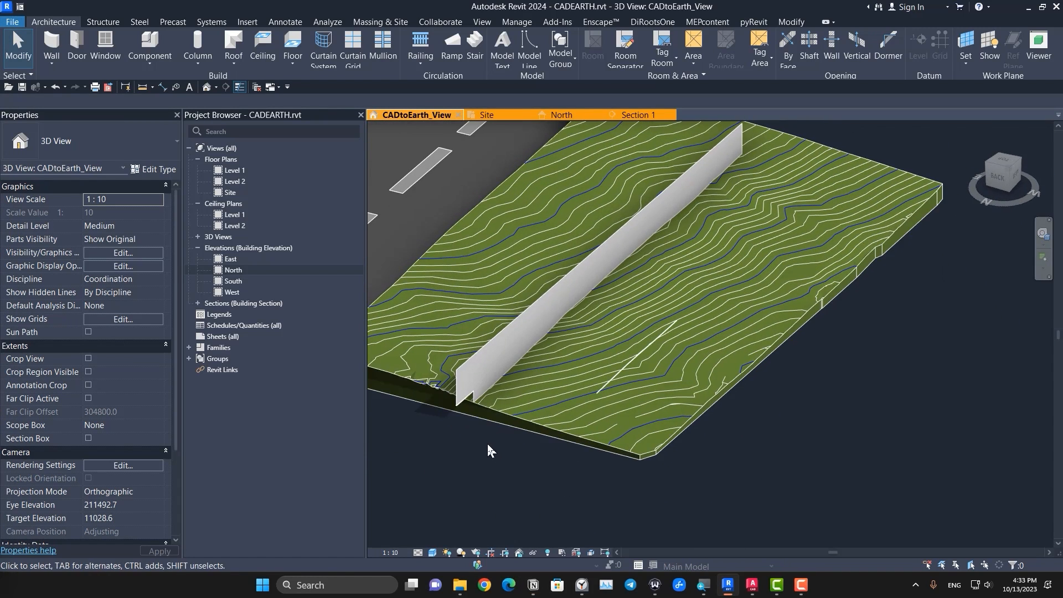
scroll(706, 524, "down", 4)
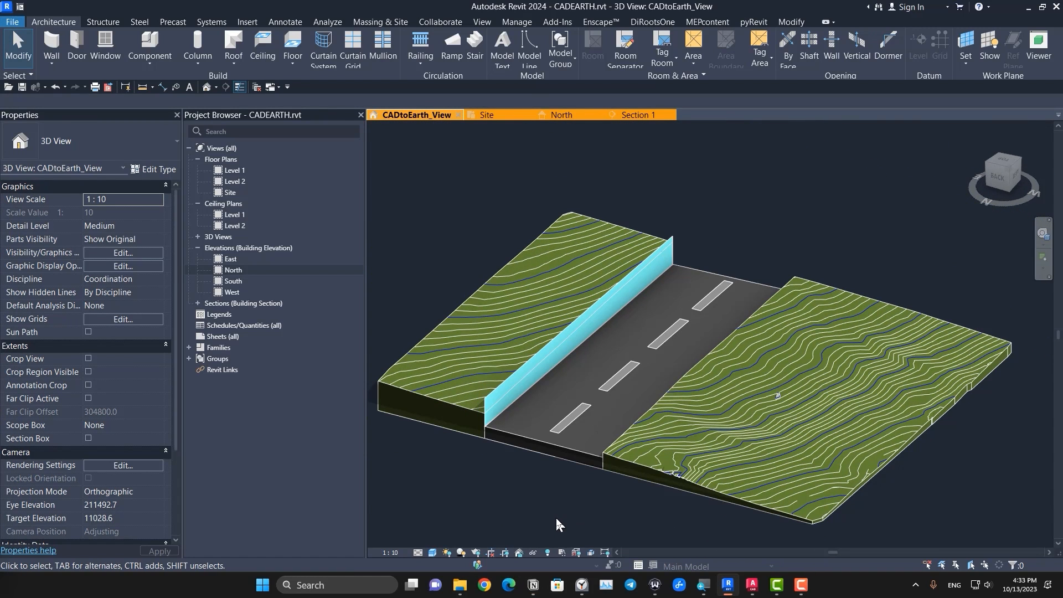